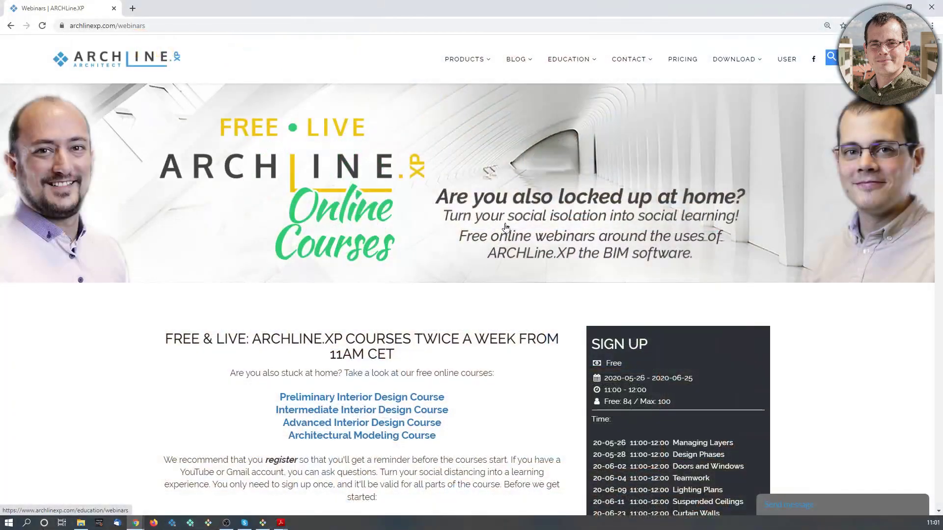
- Browse the webinars page through the advanced, intermediate, preliminary and architectural modeling course lists and back to the webinar file and course guide downloads
scroll(516, 240, "down", 3)
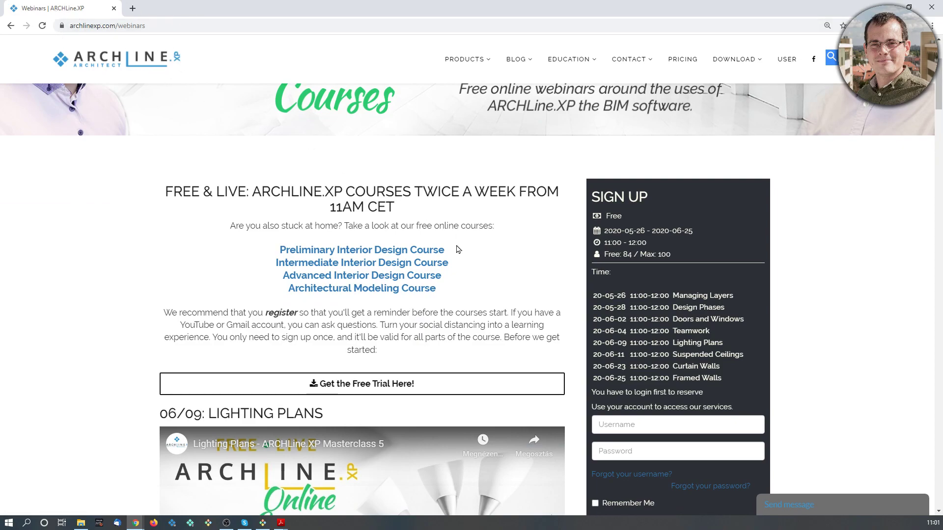
scroll(429, 257, "down", 3)
scroll(379, 269, "down", 1)
scroll(379, 269, "down", 9)
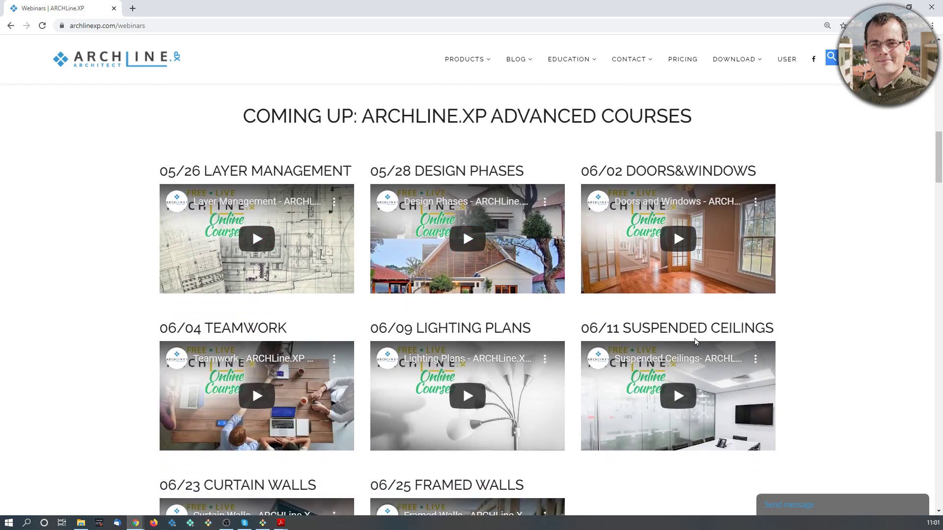
scroll(694, 341, "down", 7)
scroll(684, 343, "down", 2)
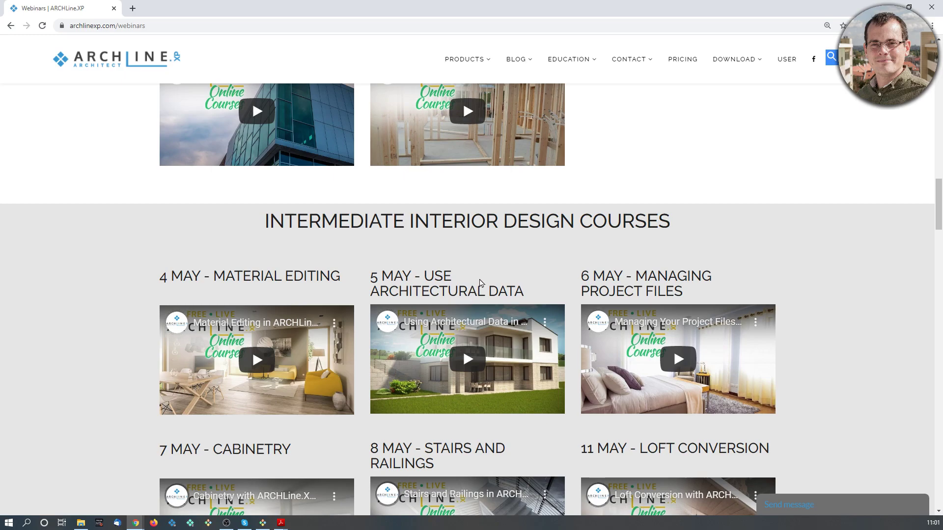
scroll(450, 280, "down", 10)
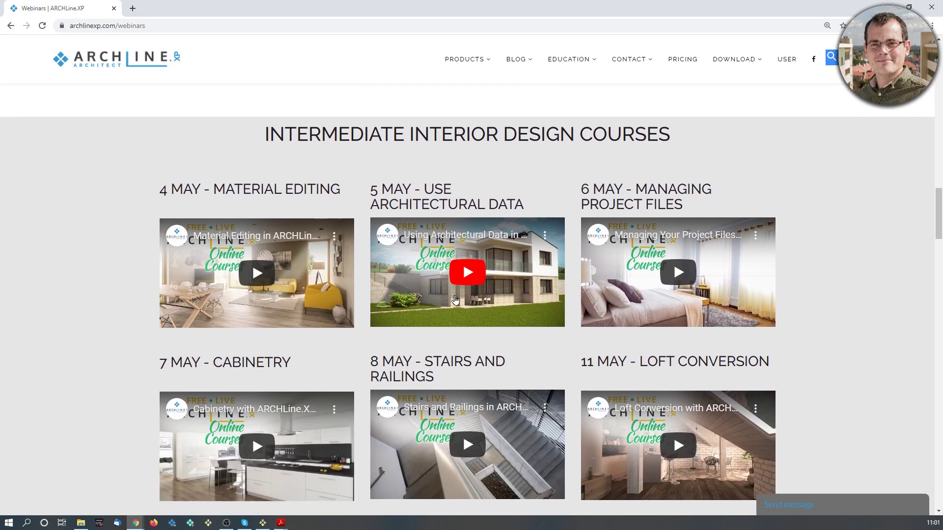
scroll(456, 300, "down", 10)
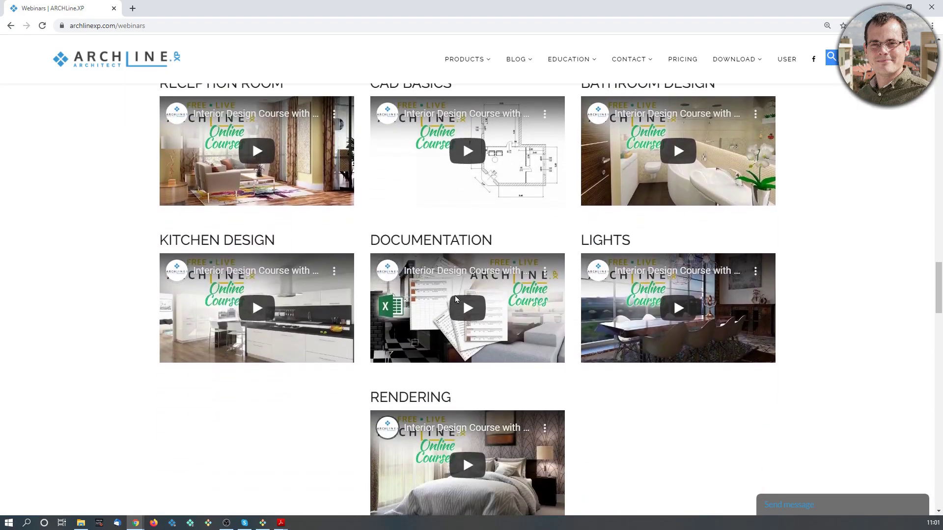
scroll(455, 300, "down", 4)
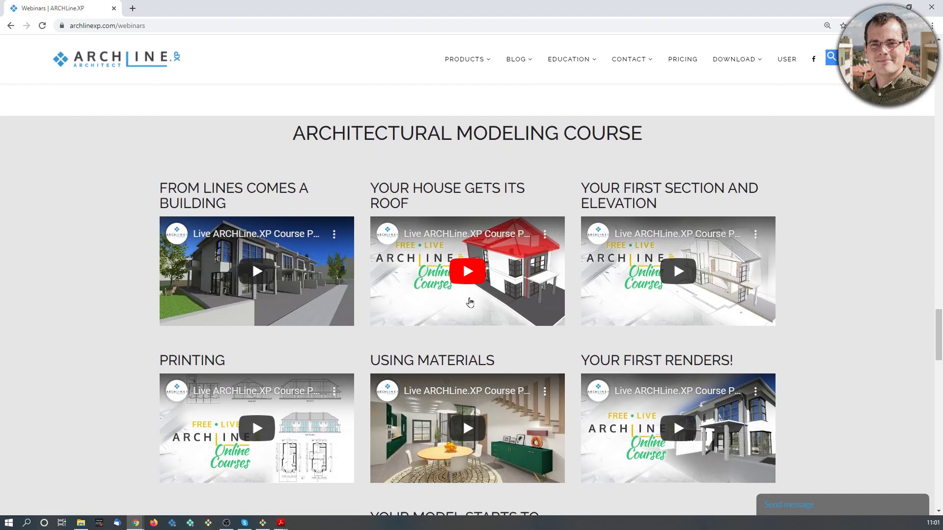
scroll(470, 302, "down", 7)
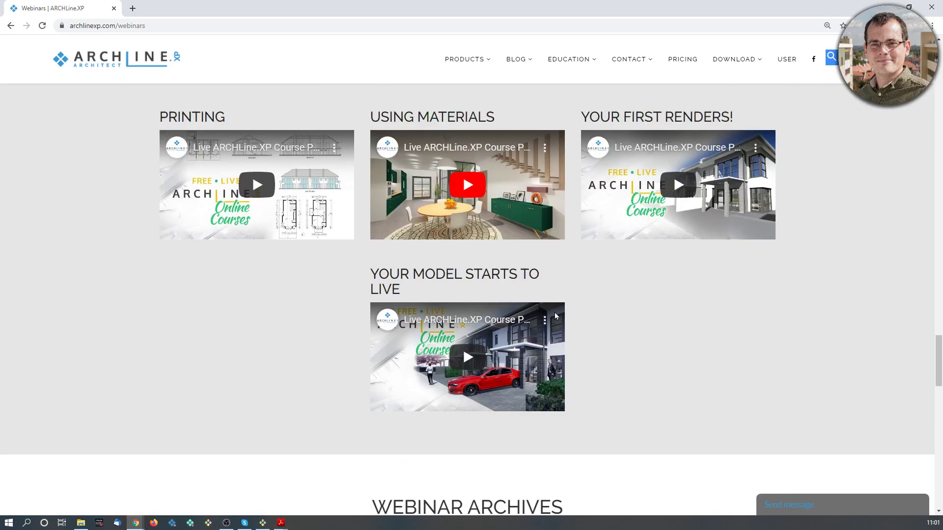
scroll(555, 318, "up", 20)
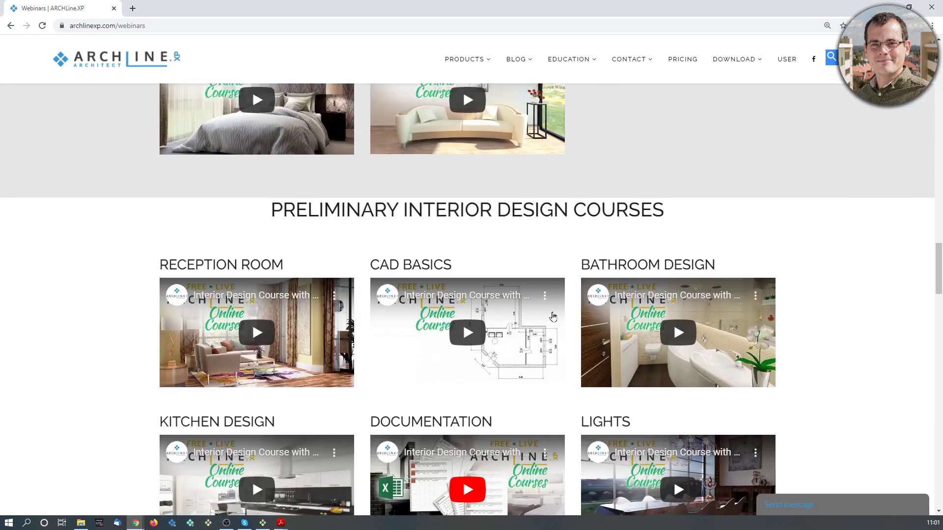
scroll(551, 315, "up", 11)
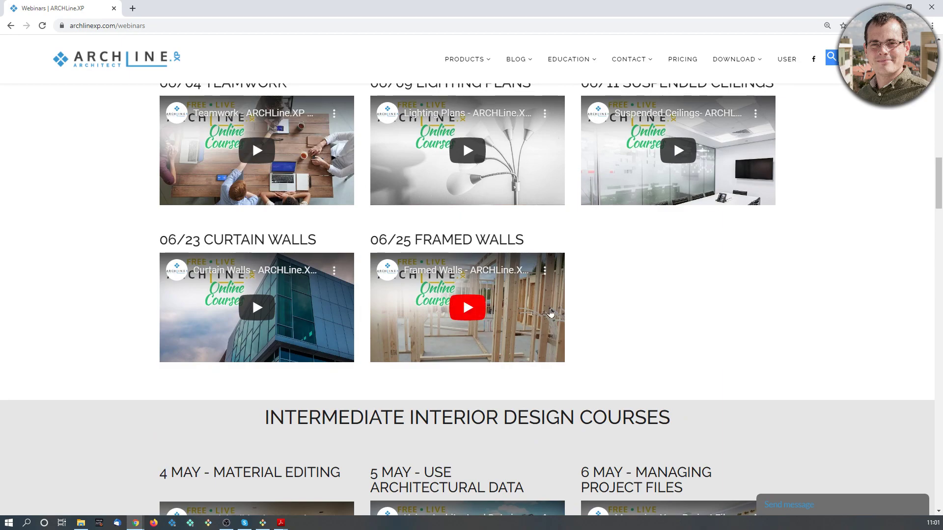
scroll(551, 313, "up", 5)
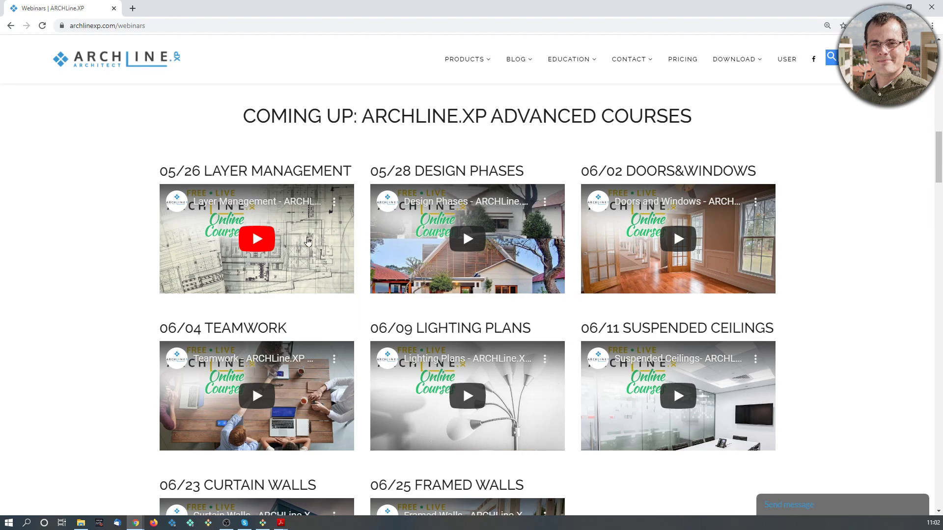
scroll(299, 251, "up", 4)
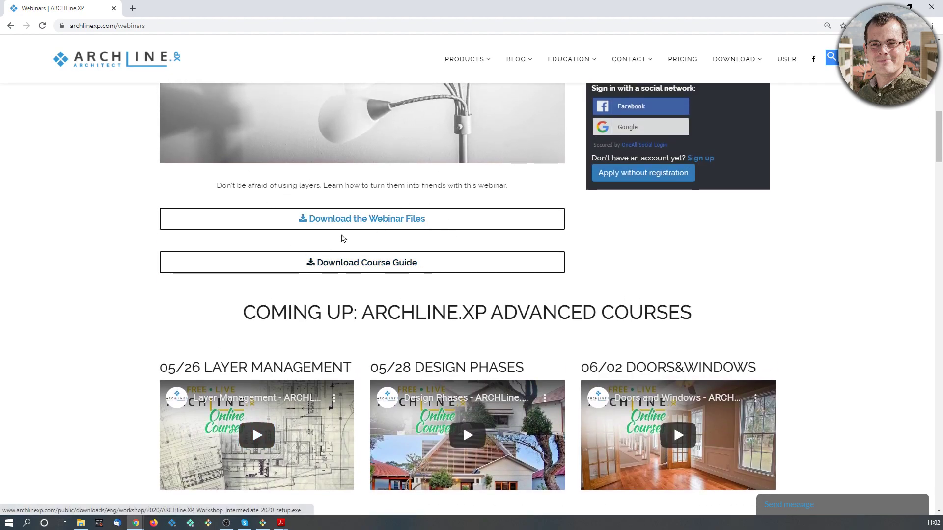
- Switch to the course guide PDF in Acrobat Reader, look through its lighting plan workshop chapter, and move it out of view
left_click(278, 524)
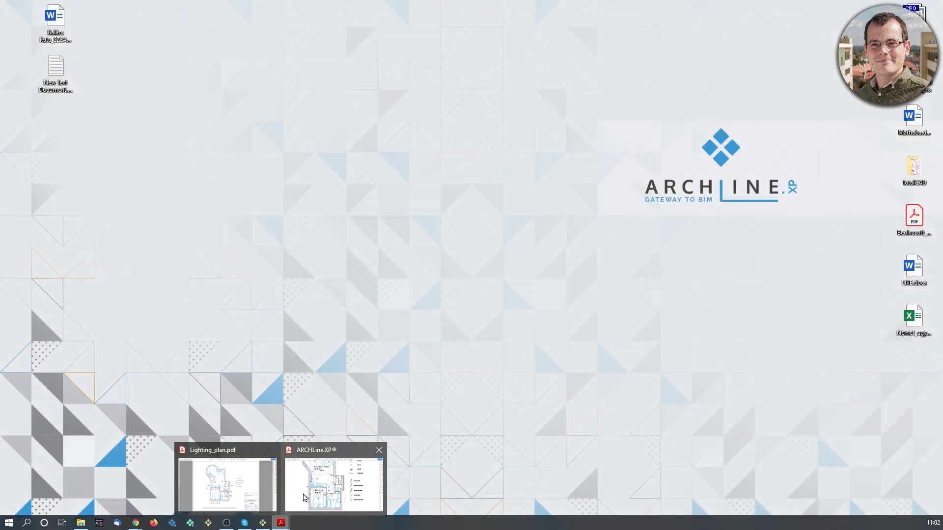
left_click(312, 495)
left_click_drag(0, 42, 452, 51)
scroll(411, 293, "down", 10)
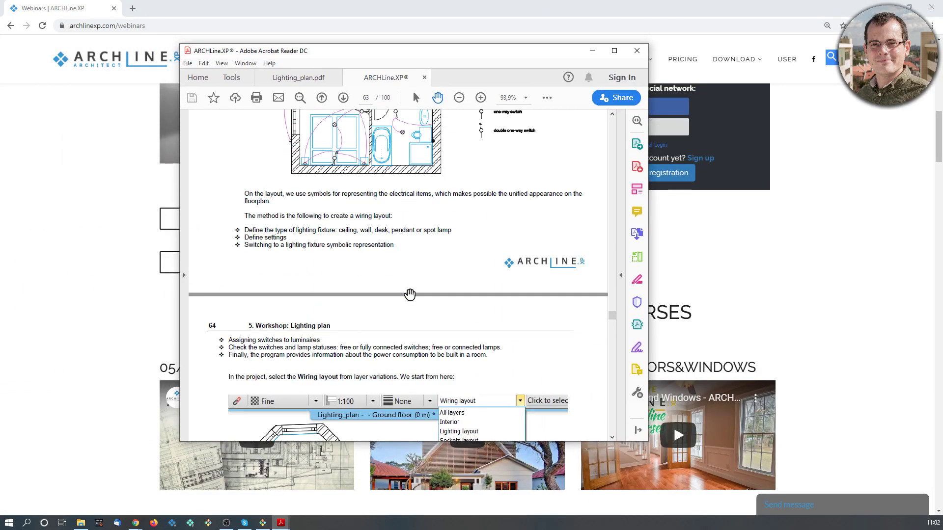
scroll(411, 292, "up", 10)
left_click_drag(445, 57, 0, 59)
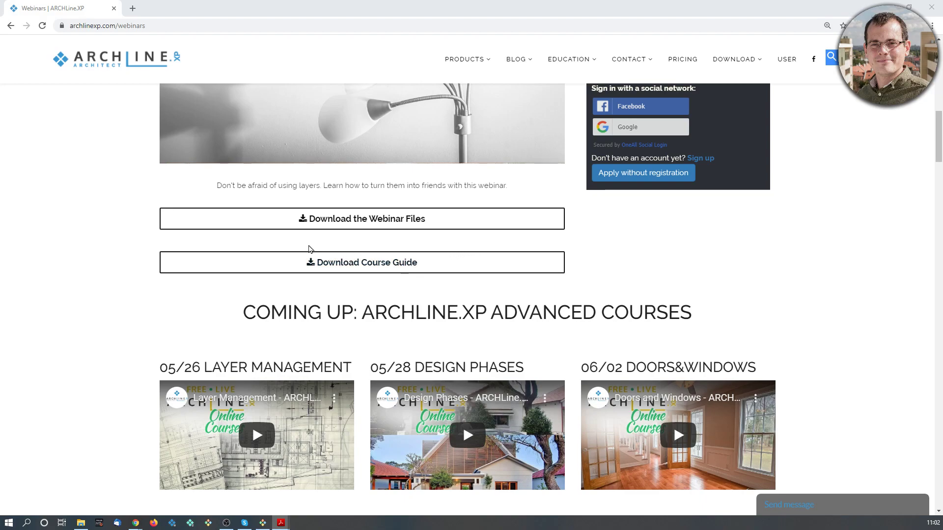
- Bring up Lighting_plan.pdf full screen and review its sockets, switches, lighting and wiring layout sheets before moving it away
key("alt+Tab")
left_click_drag(0, 121, 463, 114)
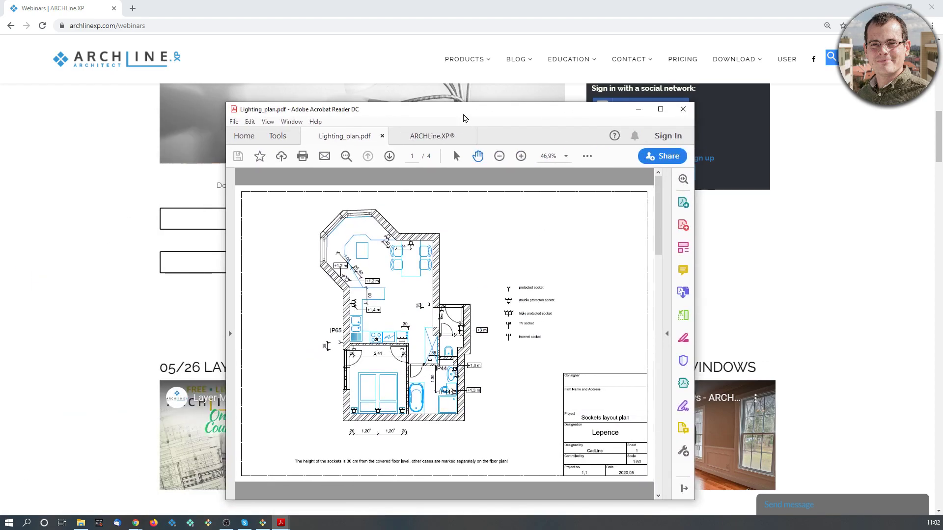
double_click(463, 114)
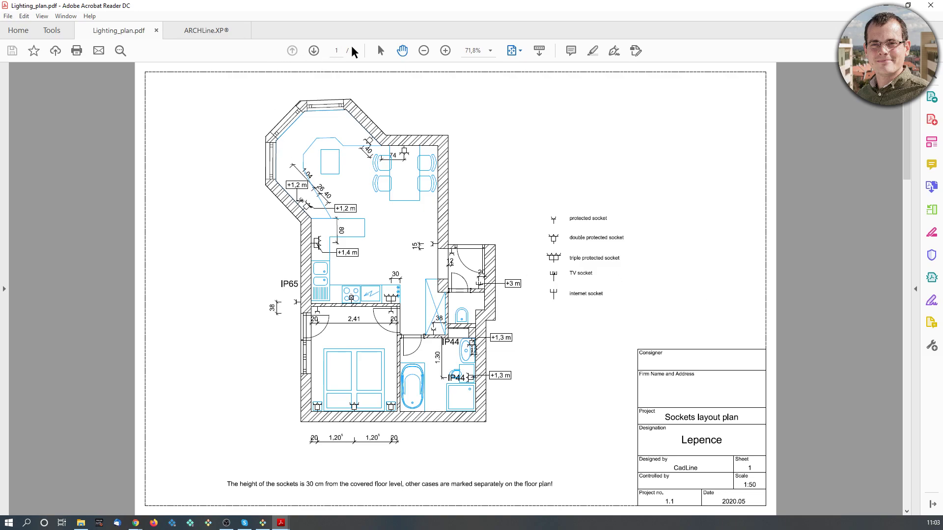
scroll(399, 189, "down", 1)
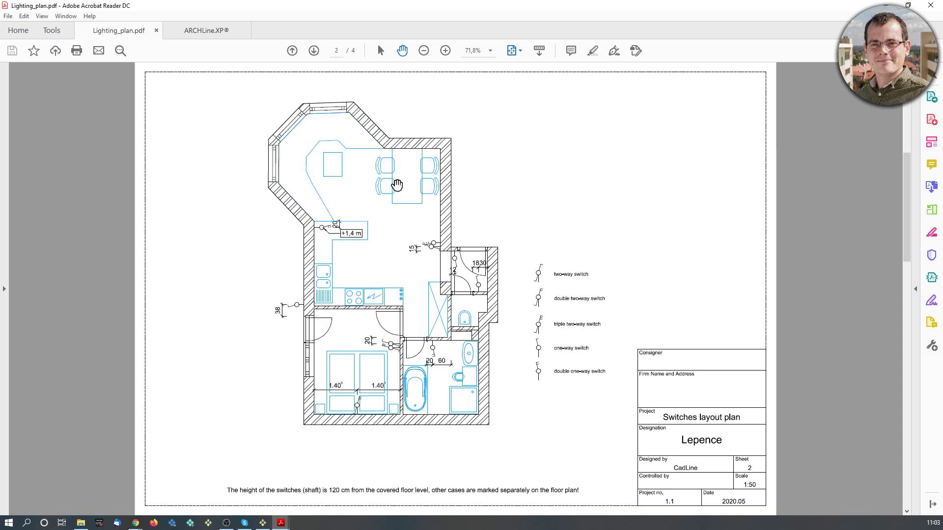
scroll(395, 183, "down", 1)
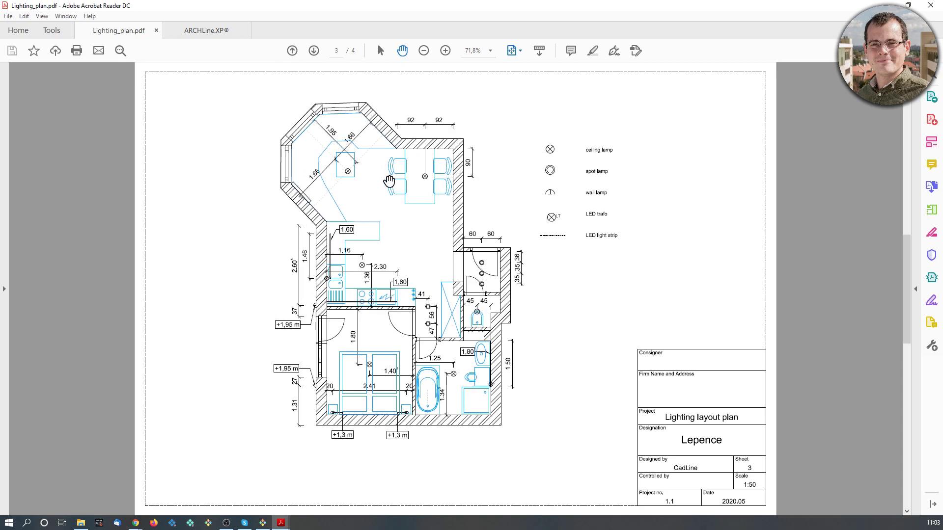
scroll(389, 186, "up", 2)
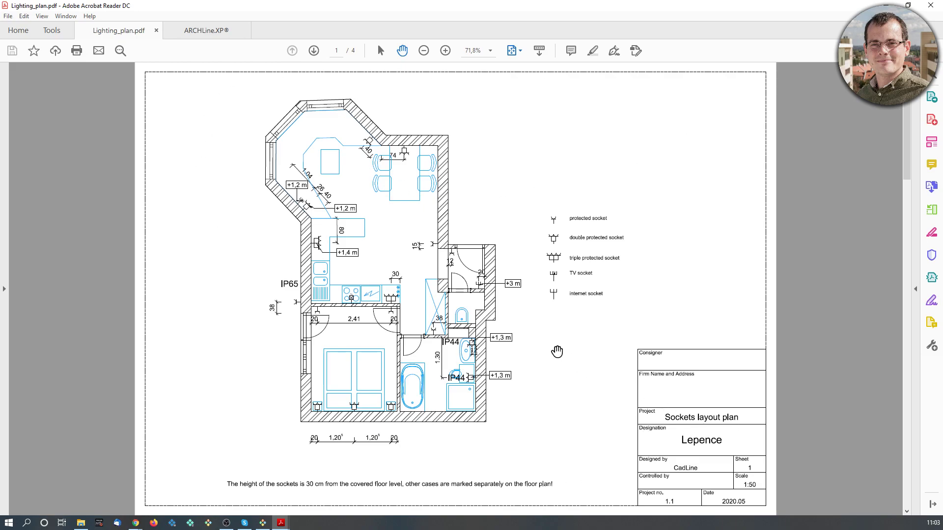
scroll(557, 352, "down", 1)
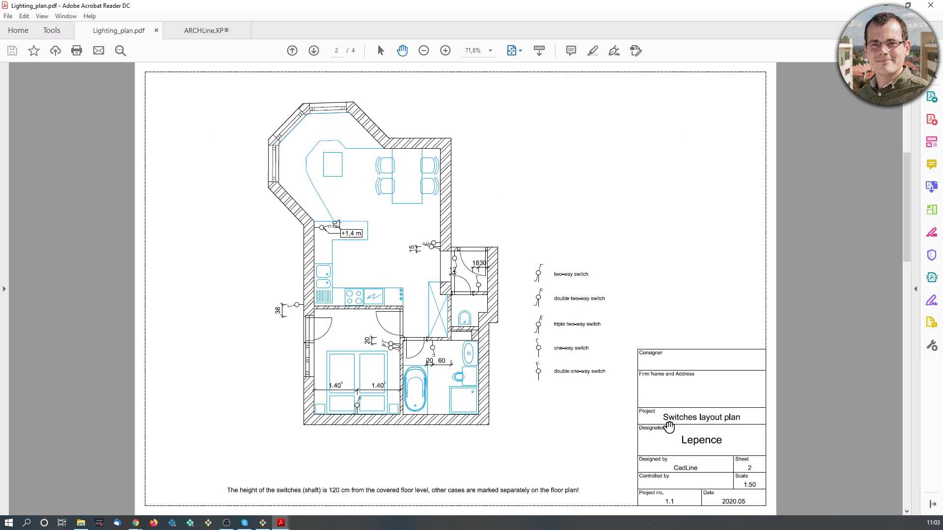
scroll(570, 379, "down", 1)
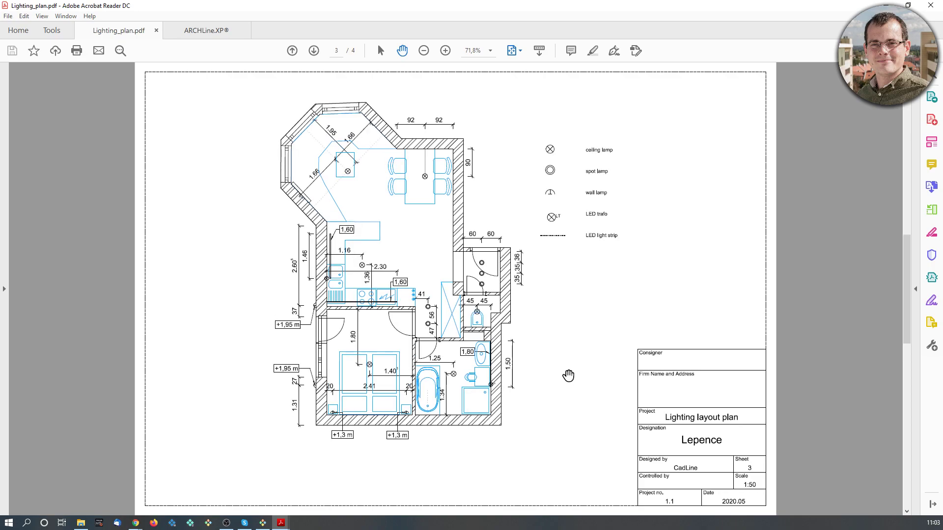
scroll(543, 371, "down", 1)
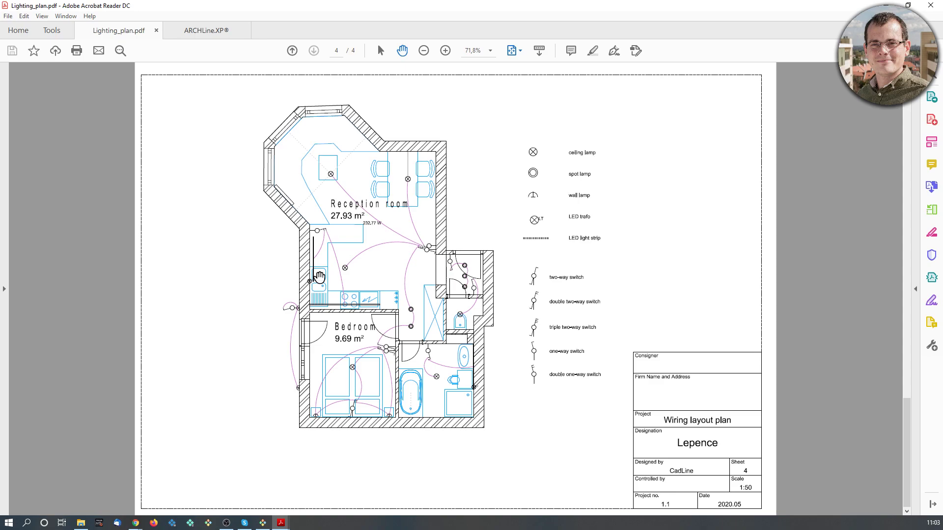
left_click_drag(758, 7, 0, 99)
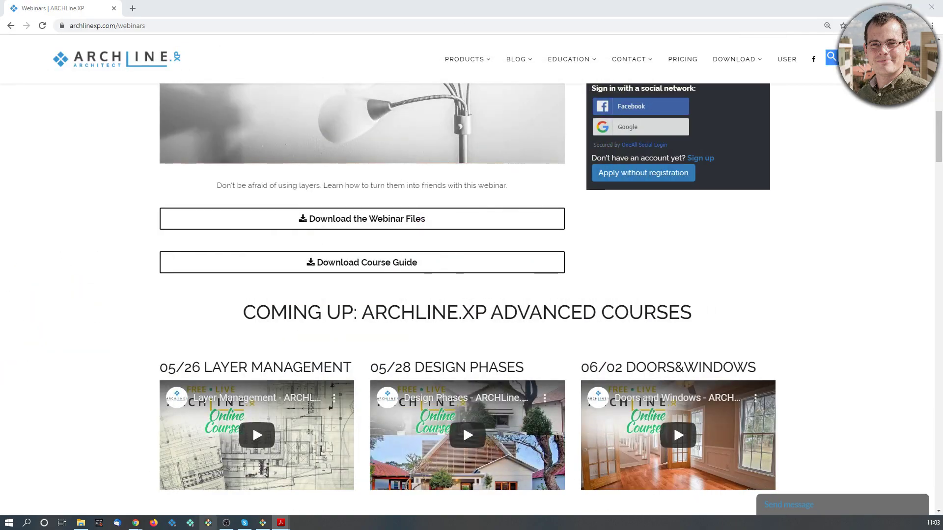
- Switch to ARCHLine.XP and swap the Ground floor plan into the large main view in place of the 3D view
left_click(263, 523)
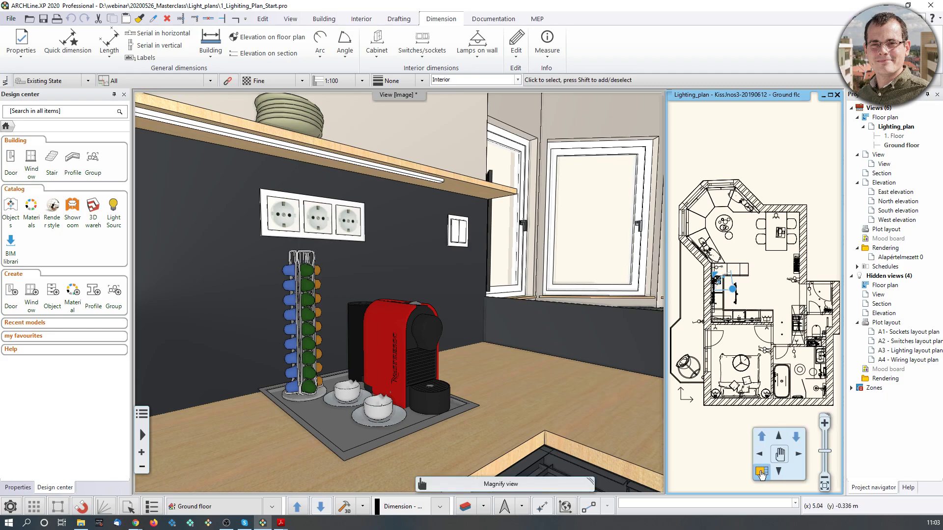
left_click(761, 473)
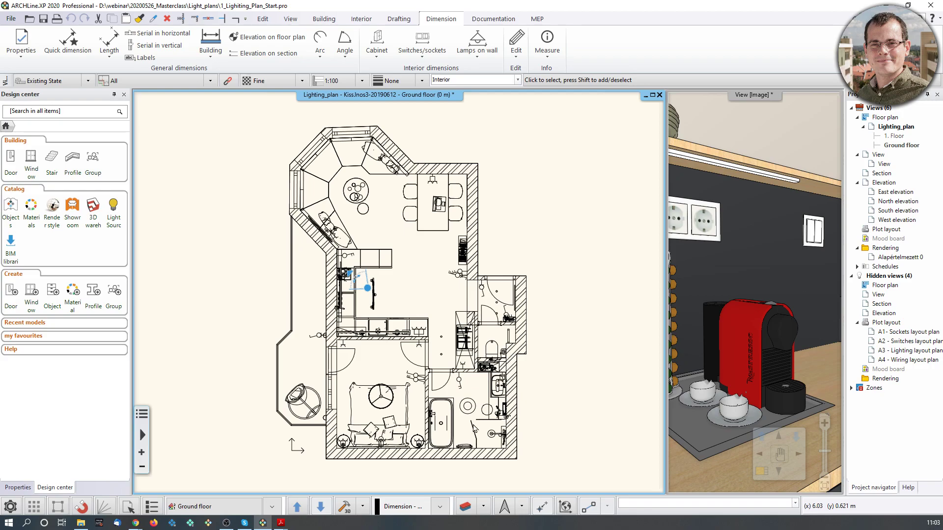
scroll(490, 255, "up", 7)
scroll(388, 293, "down", 3)
scroll(363, 268, "down", 4)
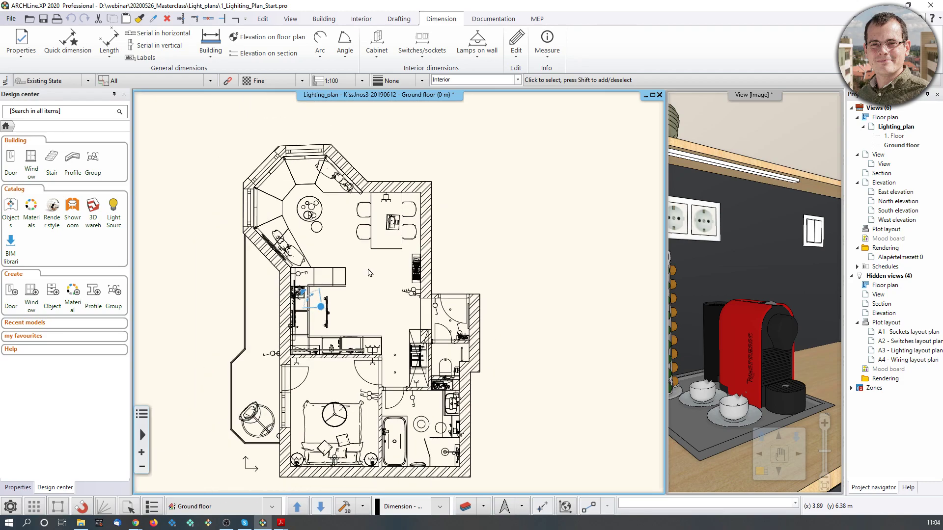
middle_click_drag(342, 280, 370, 261)
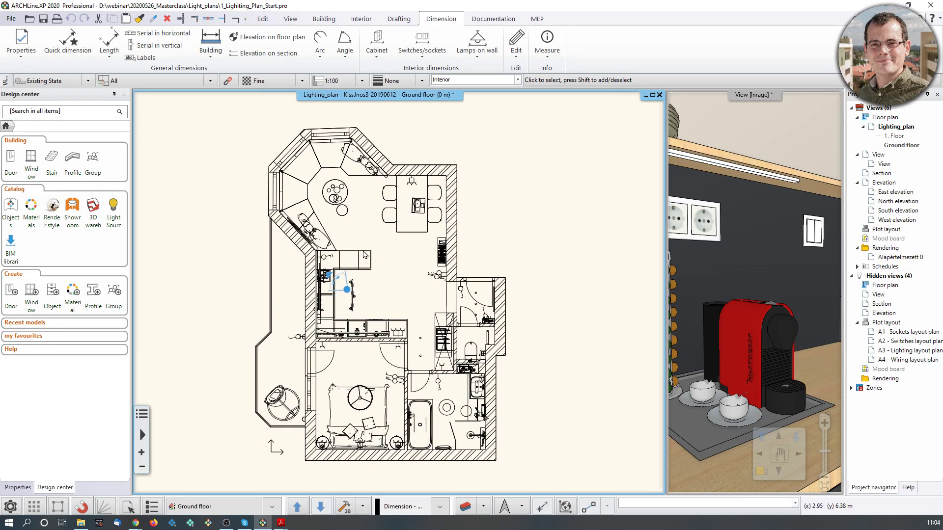
- Select the decoration object on the seating beside the slanted wall and examine its layer assignment and the available layers
scroll(314, 233, "up", 2)
scroll(327, 214, "up", 2)
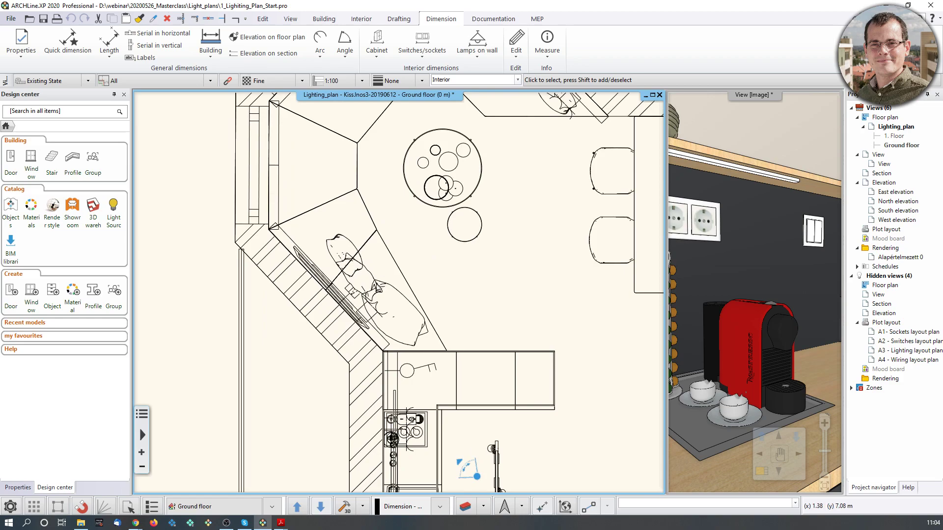
left_click(374, 281)
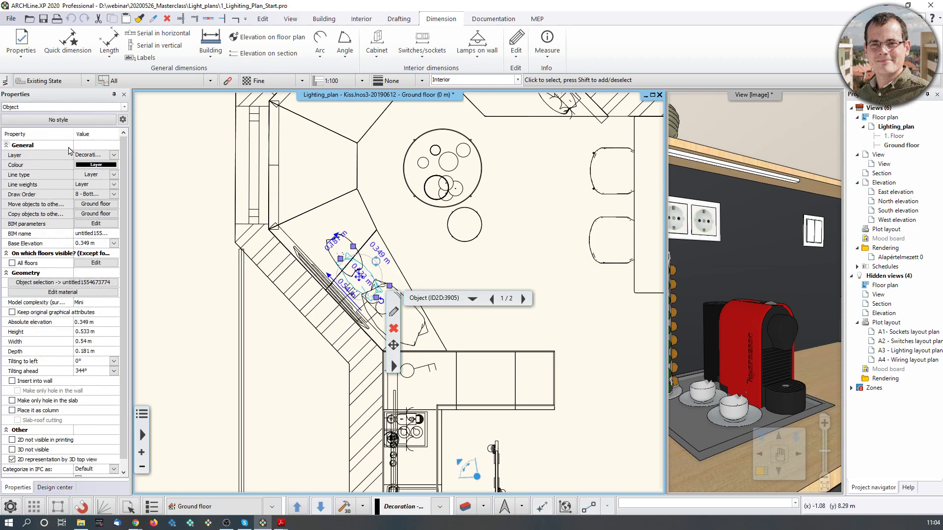
left_click(114, 155)
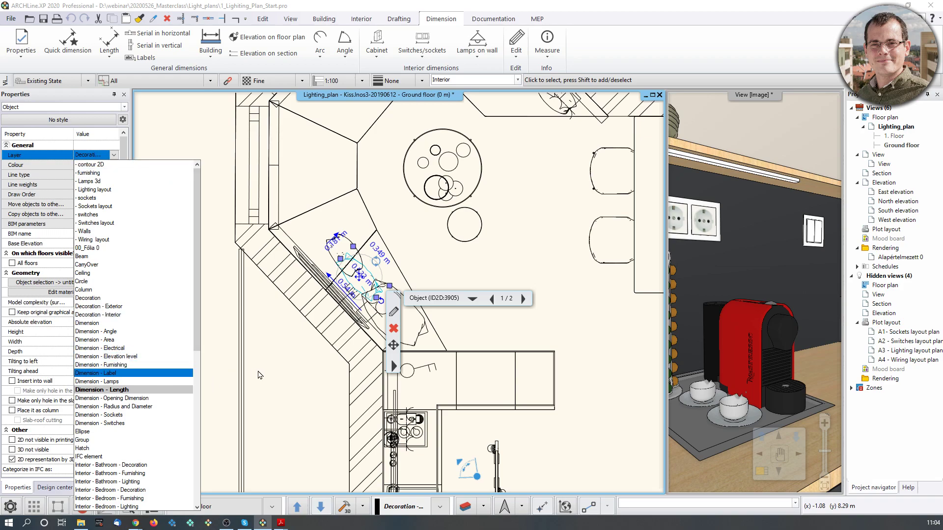
left_click(417, 373)
- Select the electrical switch at the kitchen counter, examine its layer assignment and the layer choices, and clear the selection
left_click(416, 374)
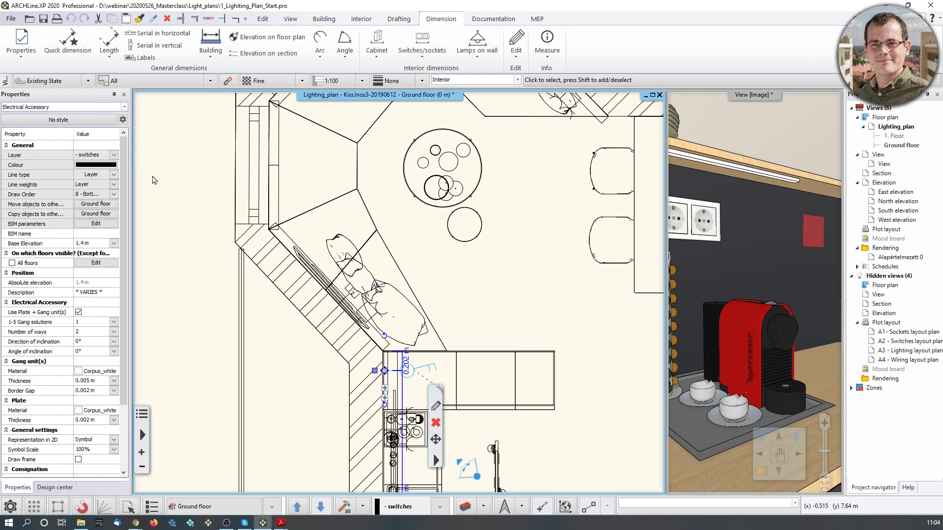
left_click(96, 157)
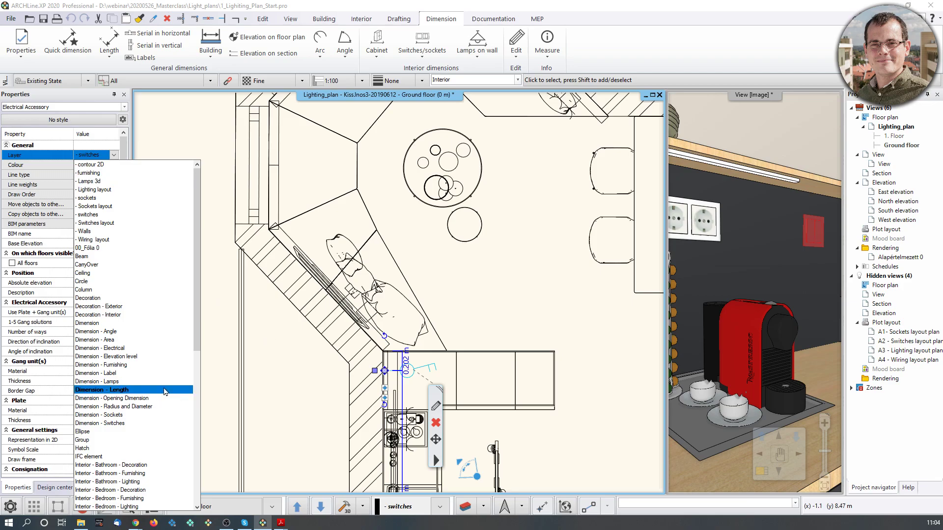
left_click(505, 258)
scroll(539, 340, "down", 2)
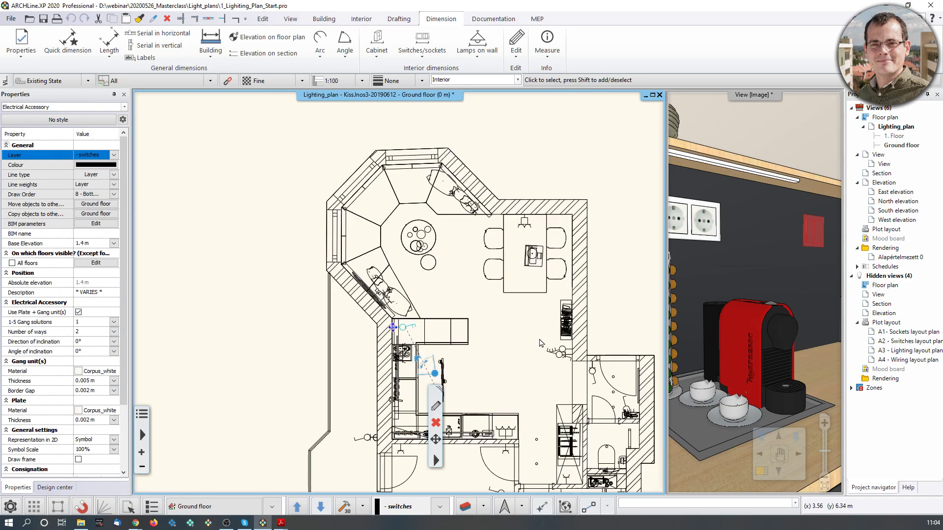
left_click(607, 264)
middle_click_drag(607, 263, 562, 199)
scroll(562, 199, "down", 2)
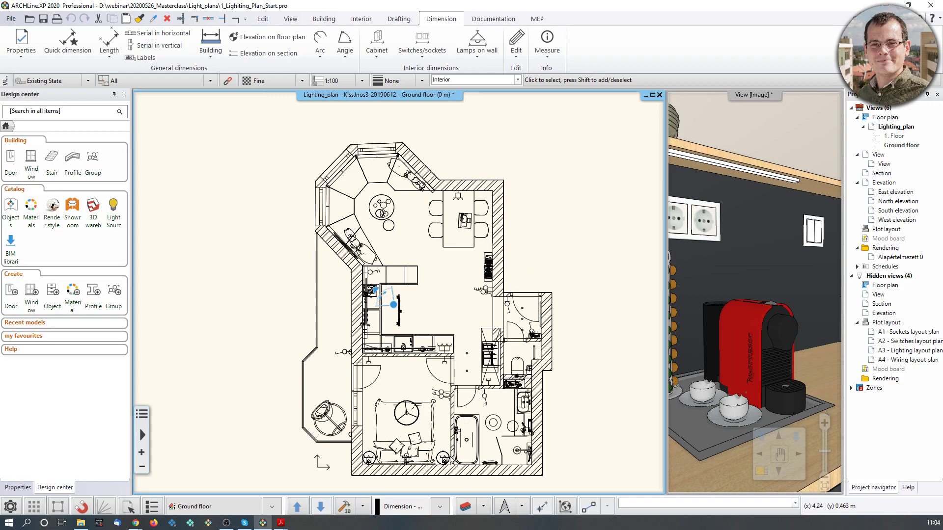
- Open the layer manager, list all layers instead of only the used ones, and examine the layer states of the Interior variation
left_click(465, 508)
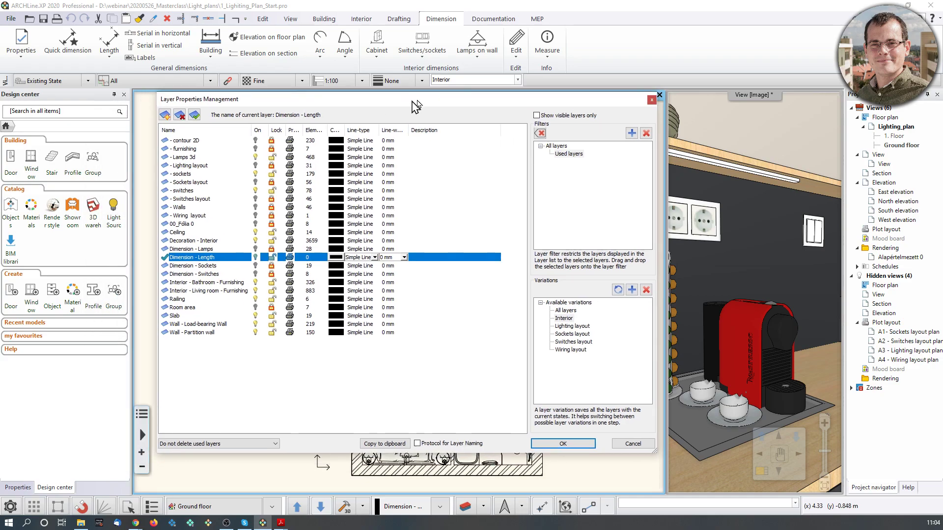
left_click_drag(448, 97, 371, 90)
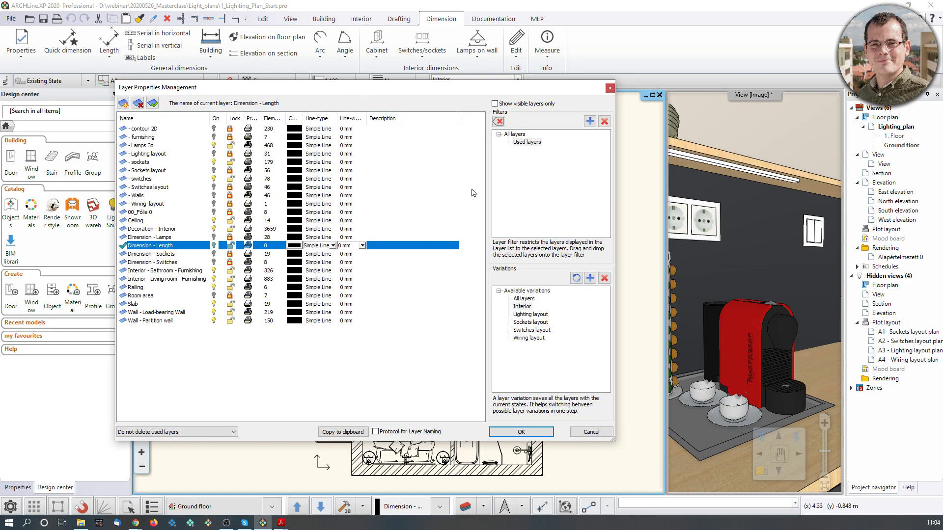
left_click(515, 135)
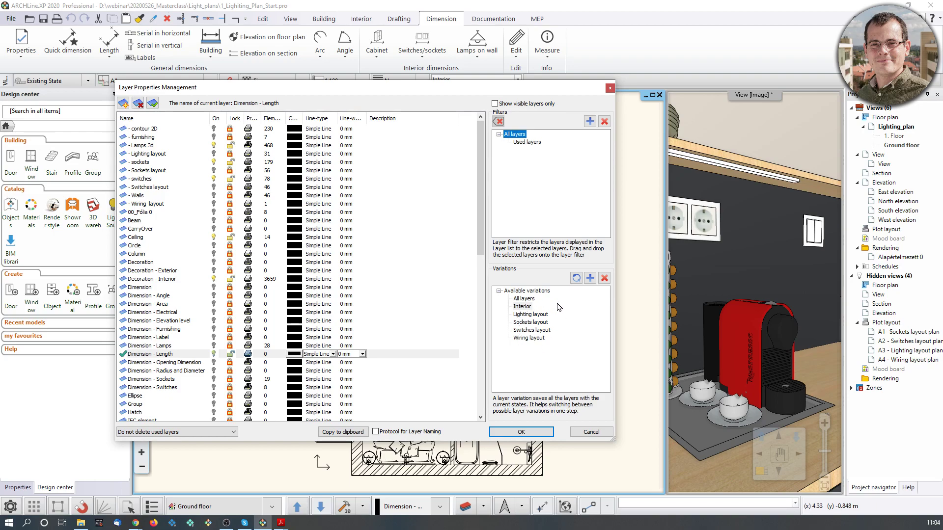
left_click(521, 307)
left_click(531, 314)
left_click(523, 308)
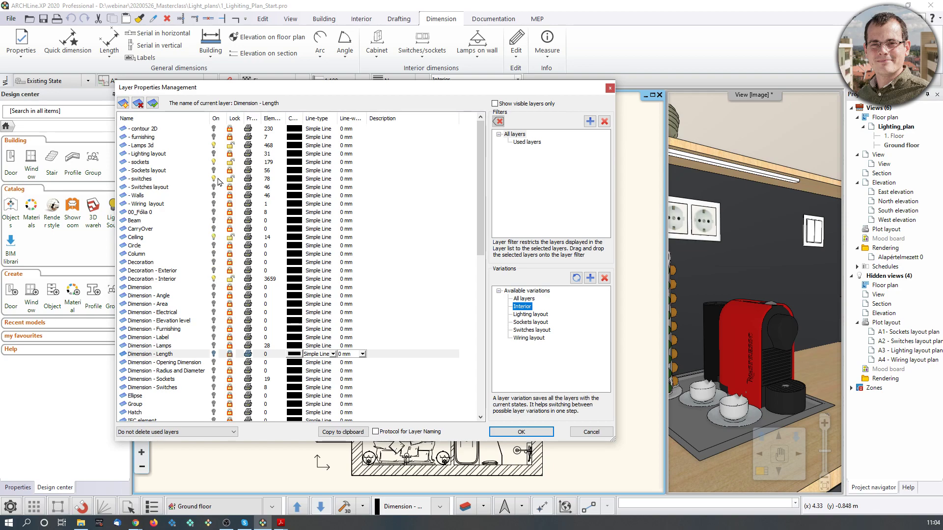
scroll(221, 275, "down", 10)
scroll(233, 345, "down", 4)
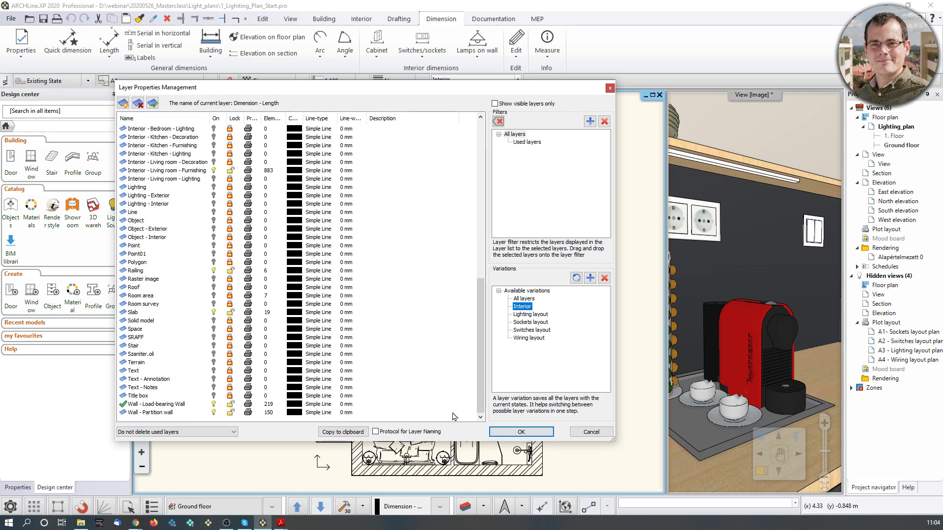
- Examine the layer states of the Lighting layout, Switches layout and Wiring layout variations, and dismiss the layer manager
left_click(528, 315)
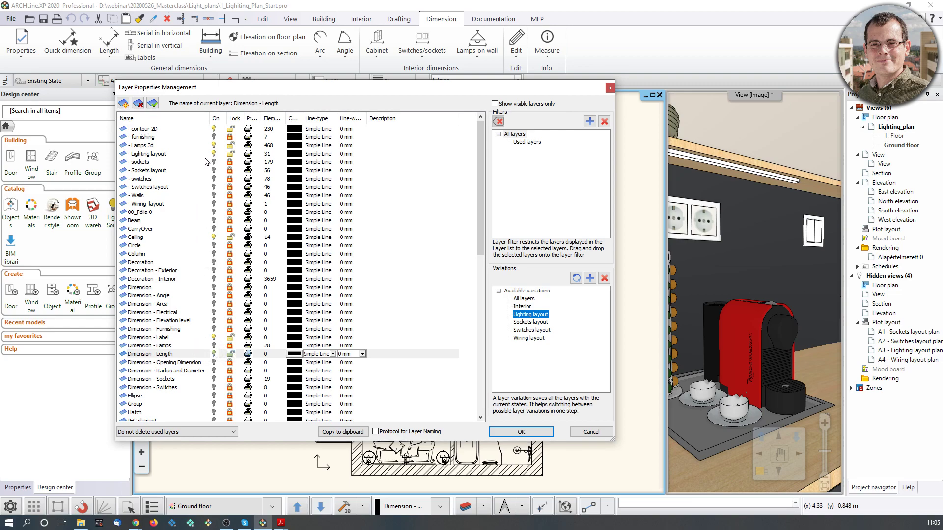
scroll(231, 236, "down", 4)
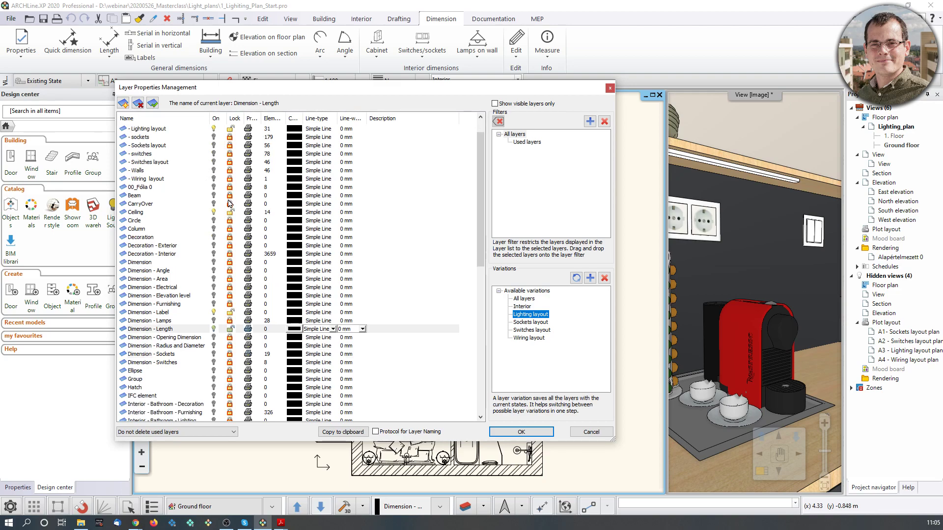
scroll(233, 241, "down", 5)
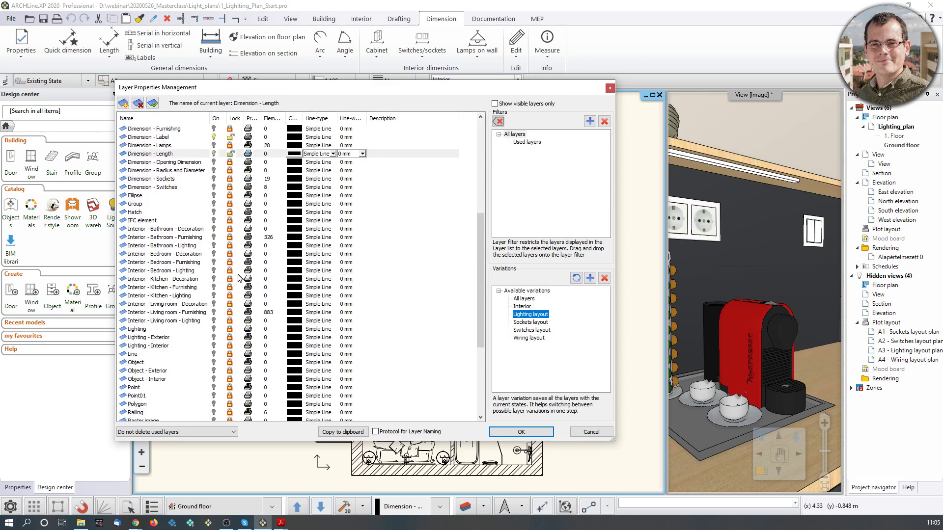
left_click(536, 330)
left_click(537, 339)
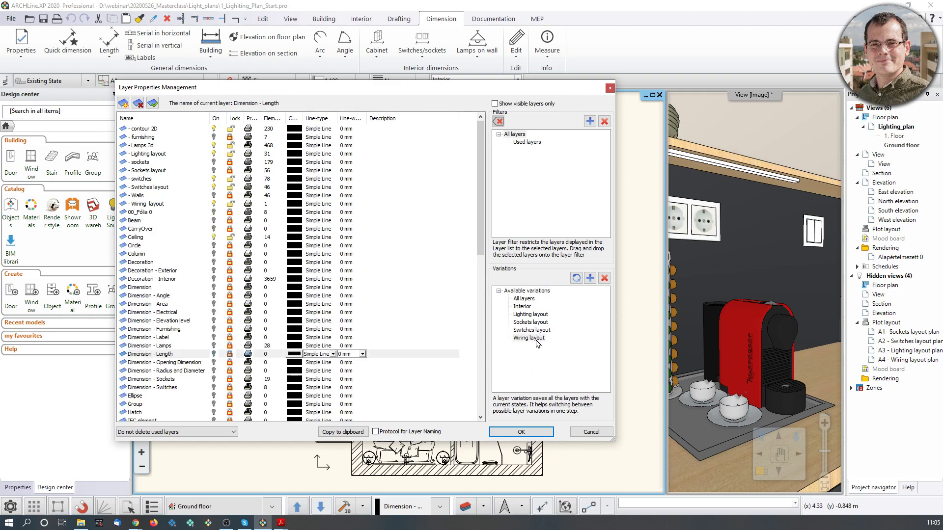
left_click(592, 433)
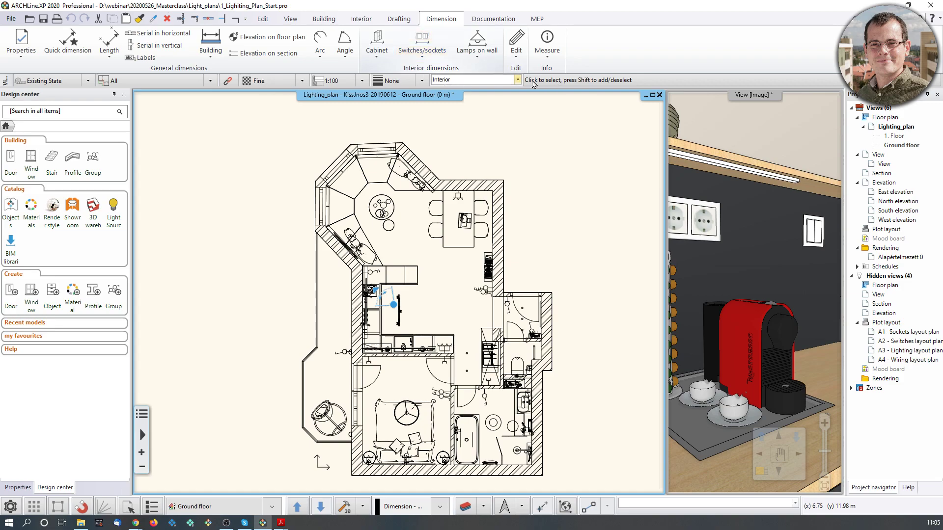
- Compare the Lighting layout and Sockets layout layer variations on the floor plan, ending with Lighting layout
left_click(518, 80)
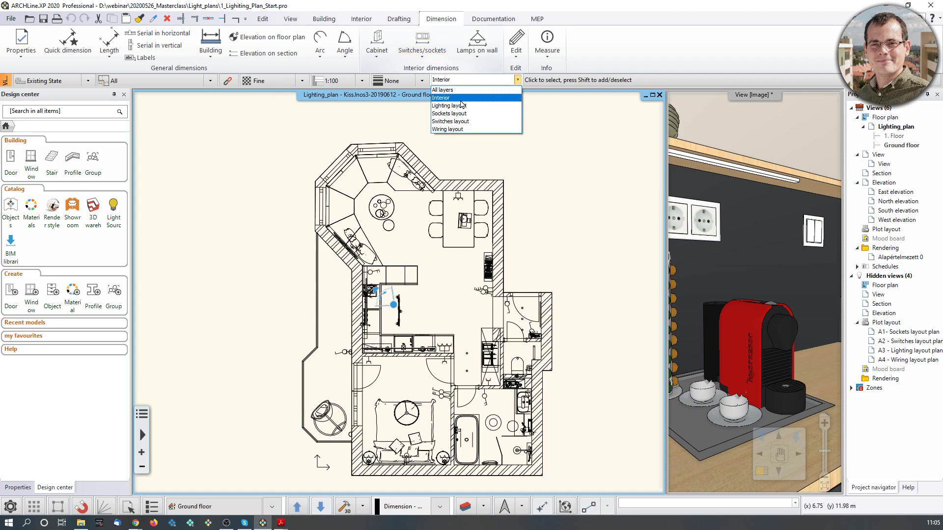
left_click(460, 106)
left_click(518, 80)
left_click(471, 115)
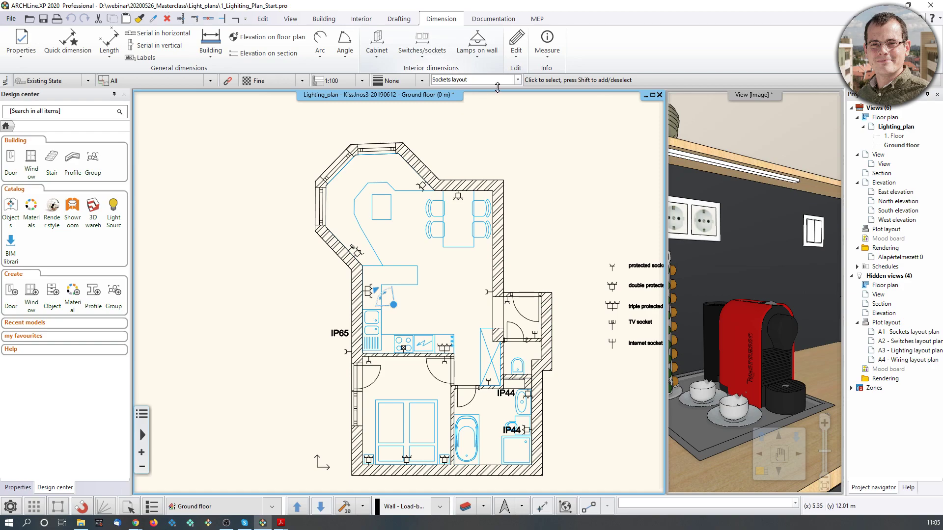
left_click(518, 80)
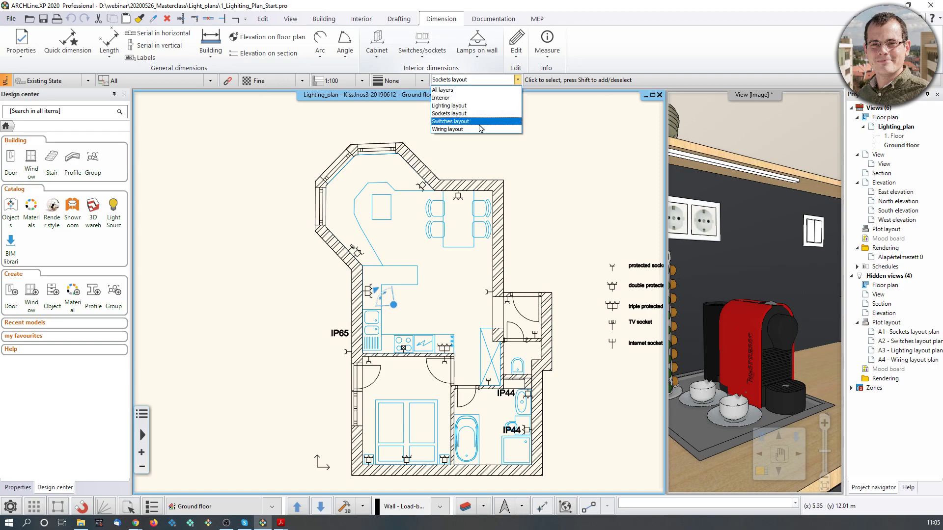
left_click(472, 106)
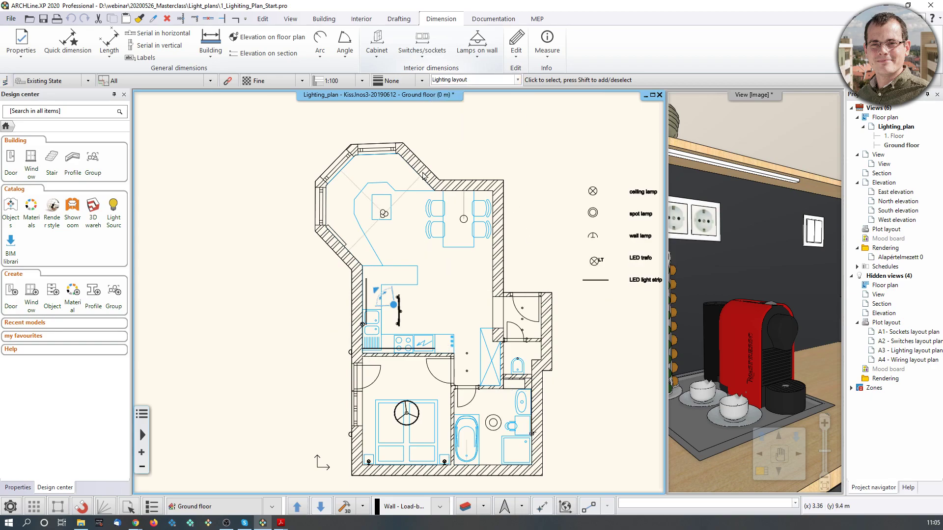
- Reopen the layer manager and examine which layers the Lighting layout variation uses
left_click(441, 507)
left_click(531, 315)
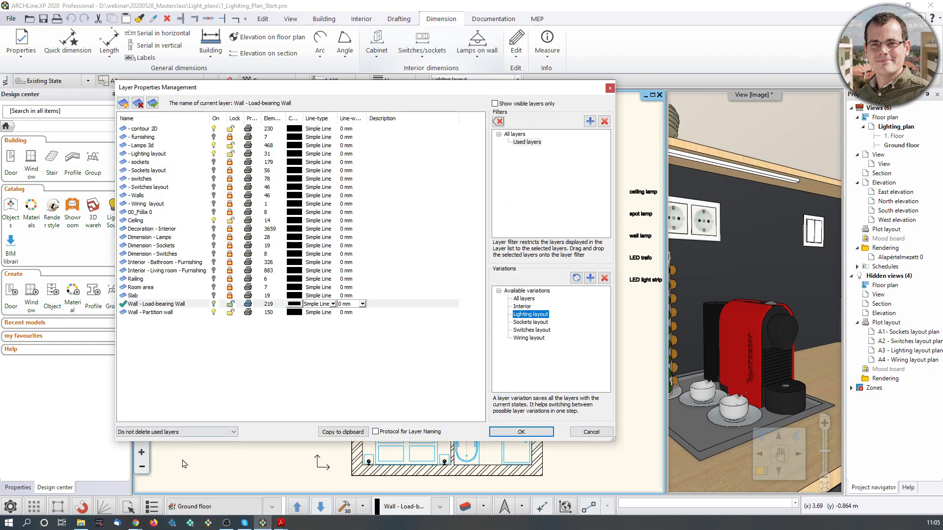
- View the upcoming advanced courses on the ARCHLine.XP webinars page in the browser, return to ARCHLine.XP and close the layer manager
mouse_move(136, 521)
left_click(88, 496)
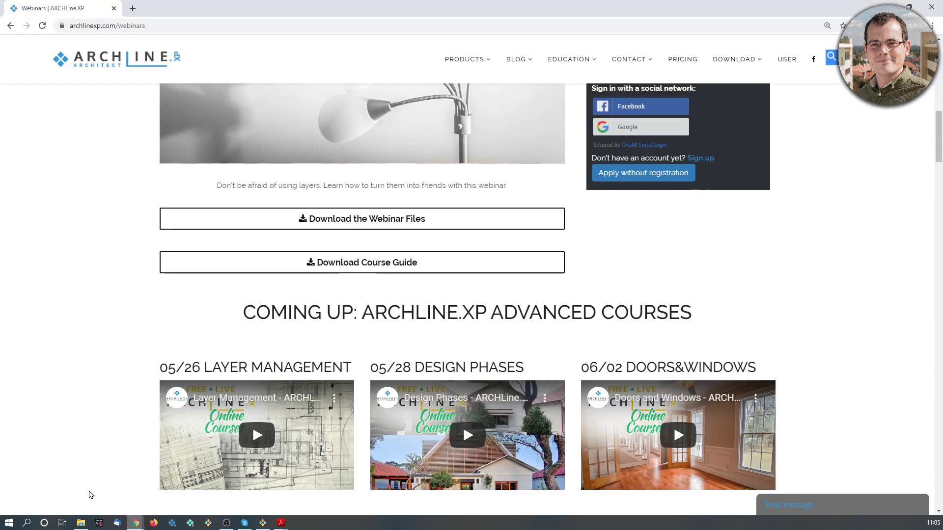
scroll(214, 301, "down", 4)
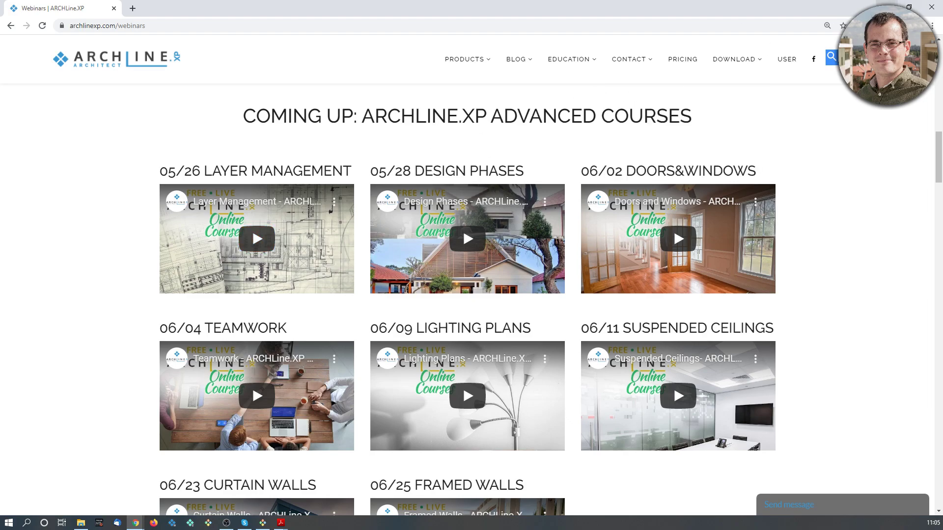
left_click(887, 6)
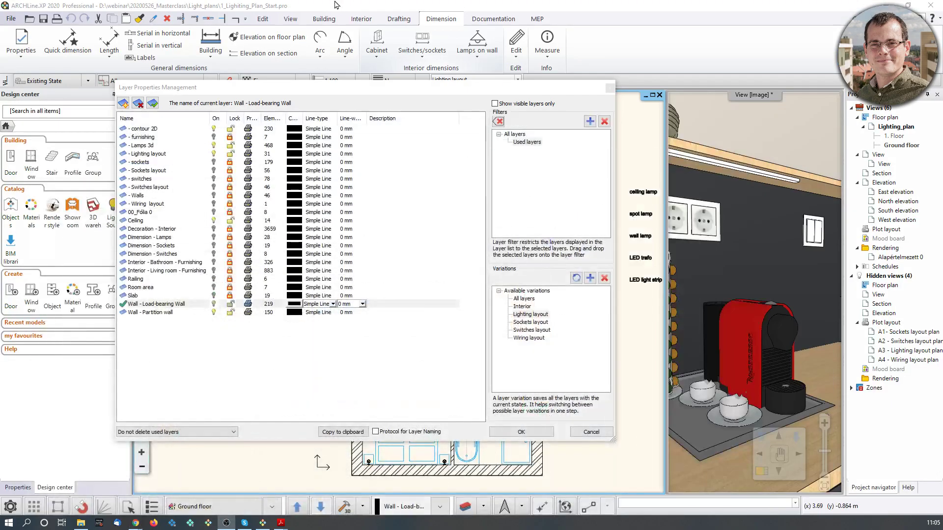
left_click(609, 87)
- Bring the course guide PDF on screen at its wiring layout page, review the creation method, and move it away again
middle_click_drag(399, 316, 378, 305)
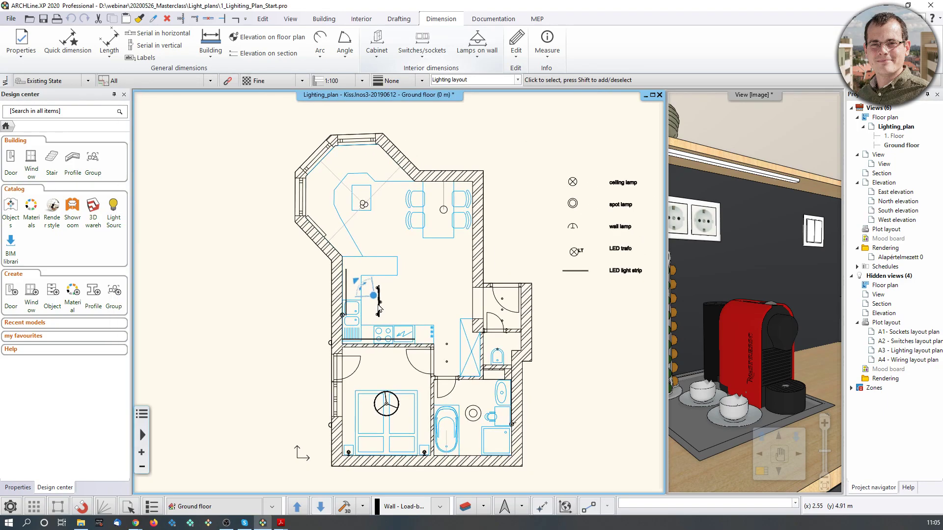
scroll(379, 309, "down", 1)
mouse_move(135, 524)
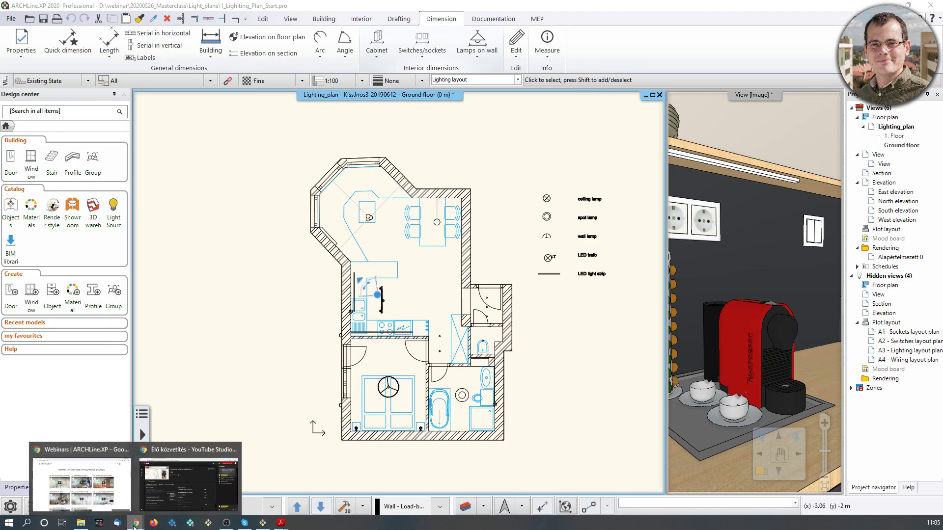
mouse_move(281, 523)
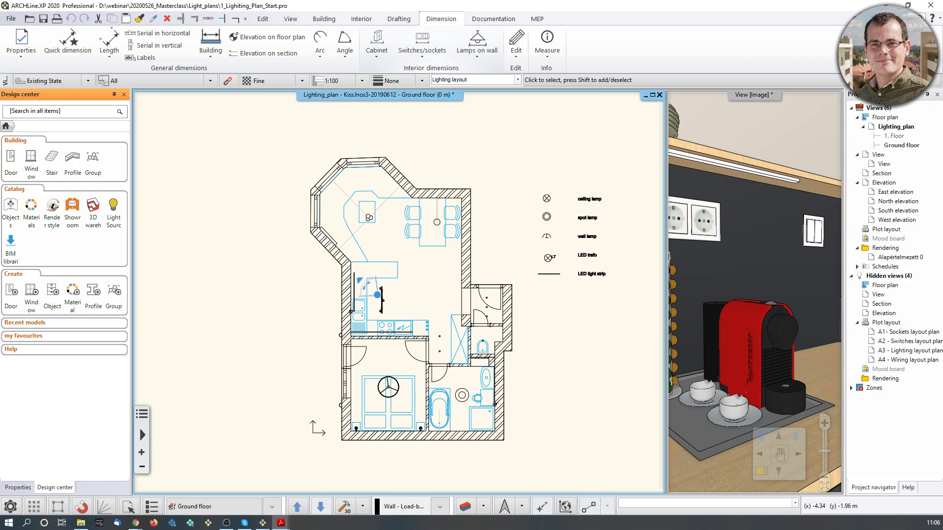
left_click_drag(0, 59, 495, 58)
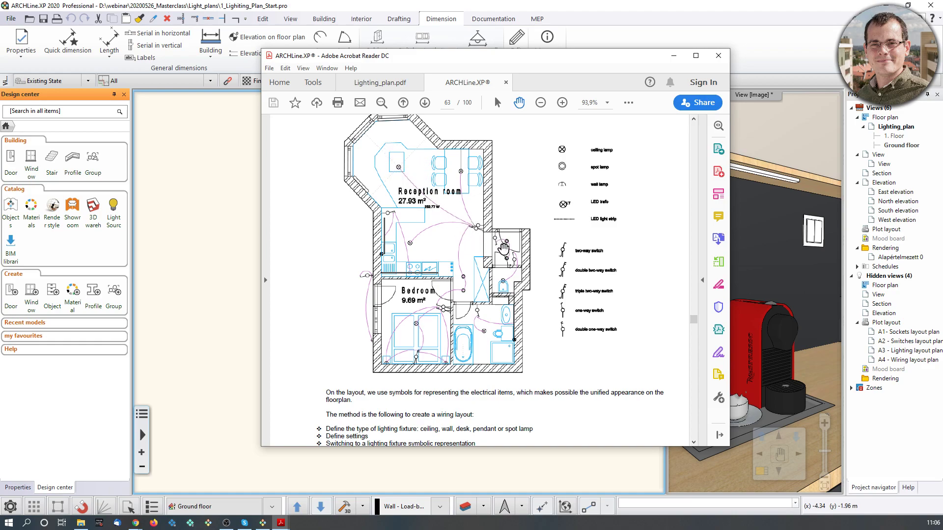
left_click_drag(494, 59, 0, 65)
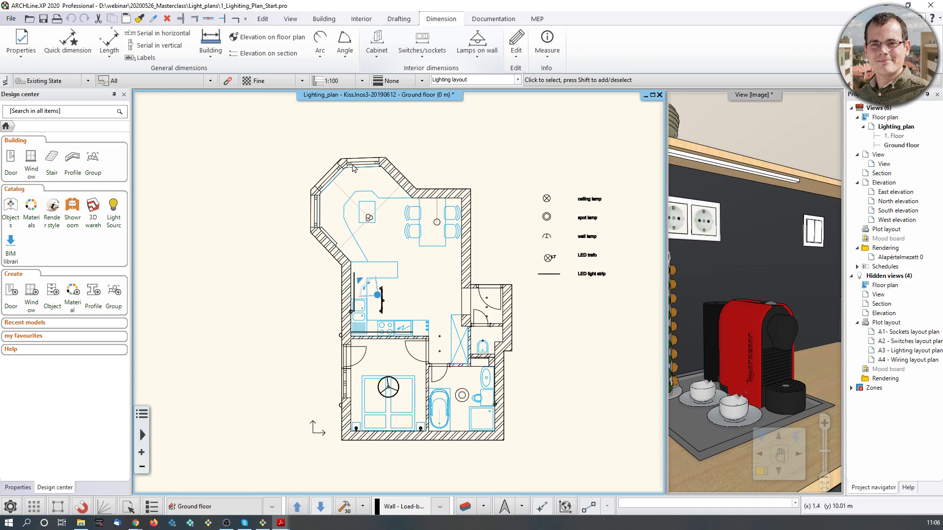
- Apply the Wiring layout layer variation to the floor plan and check the lamp over the reception room's coffee table
left_click(517, 80)
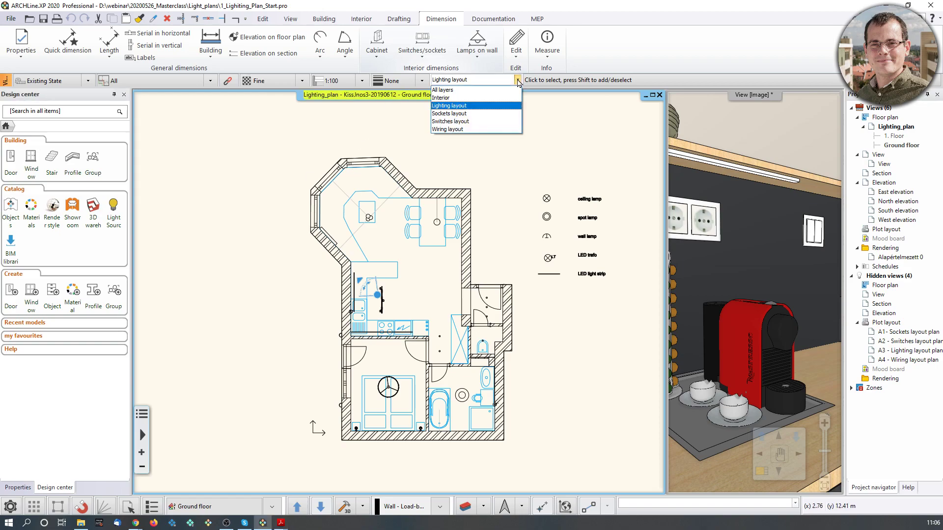
left_click(449, 129)
scroll(457, 232, "up", 3)
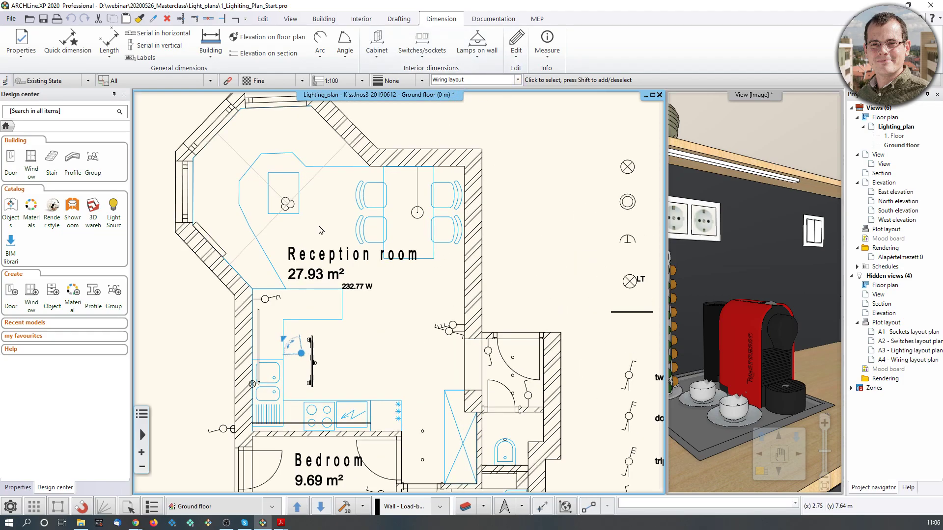
middle_click_drag(327, 213, 334, 202)
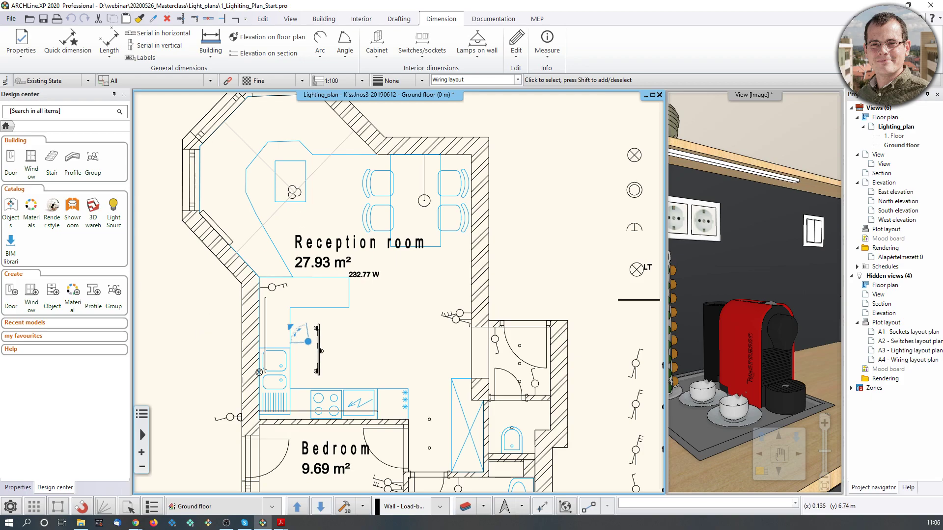
scroll(306, 197, "up", 3)
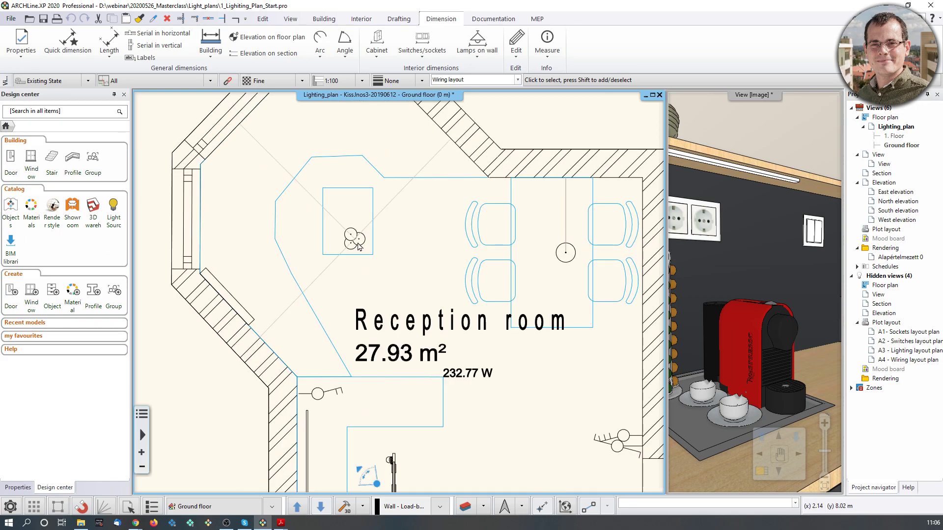
left_click(359, 246)
key("Escape")
- Select the kitchen's ceiling track lamp, examine its model and parameters in the object placement settings, and accept the dialog
middle_click_drag(518, 331, 498, 217)
scroll(498, 217, "down", 1)
scroll(397, 379, "up", 3)
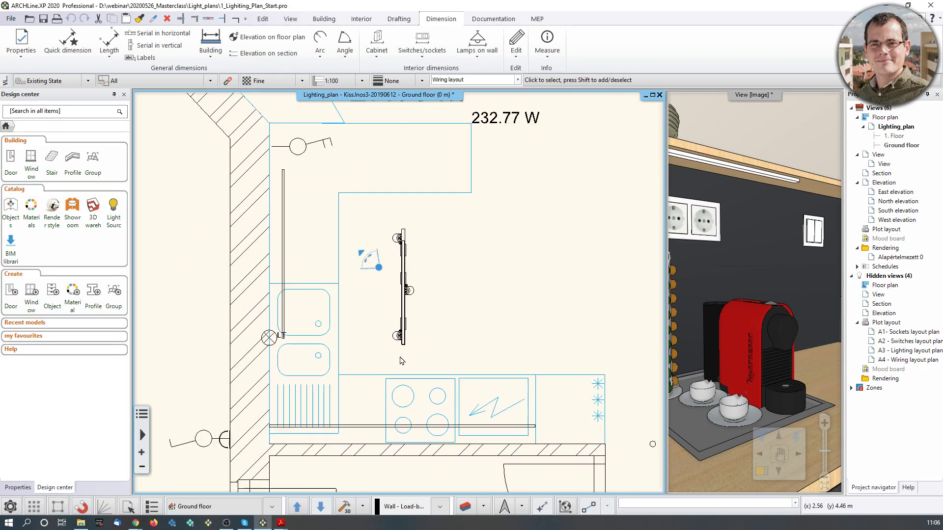
left_click(403, 284)
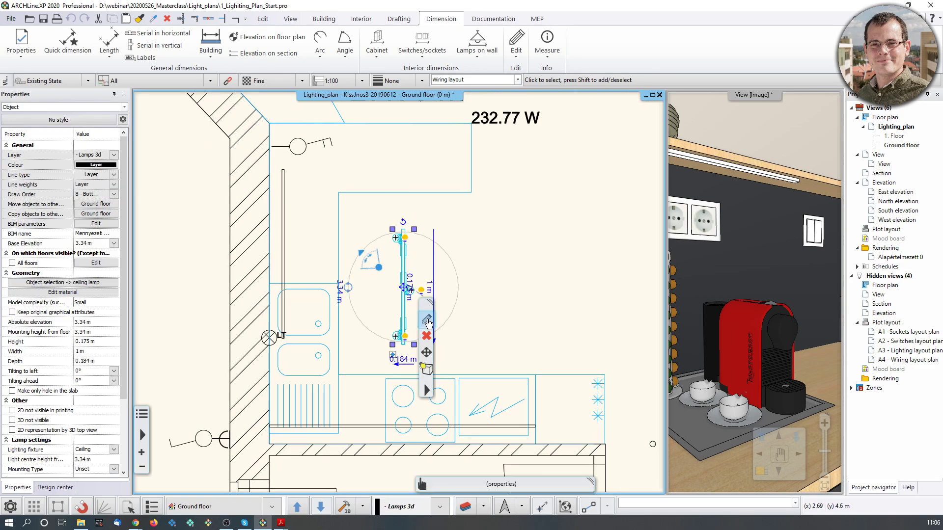
left_click(426, 319)
left_click_drag(500, 221, 511, 171)
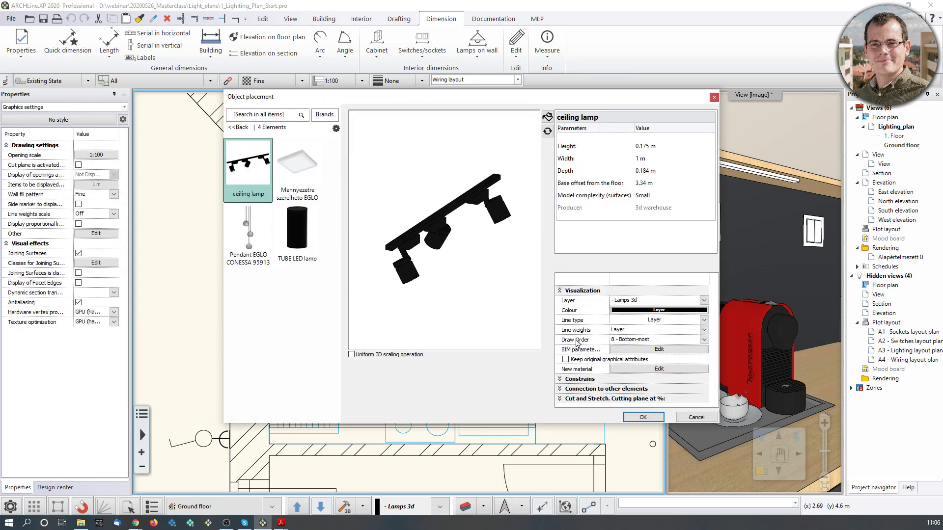
left_click(643, 417)
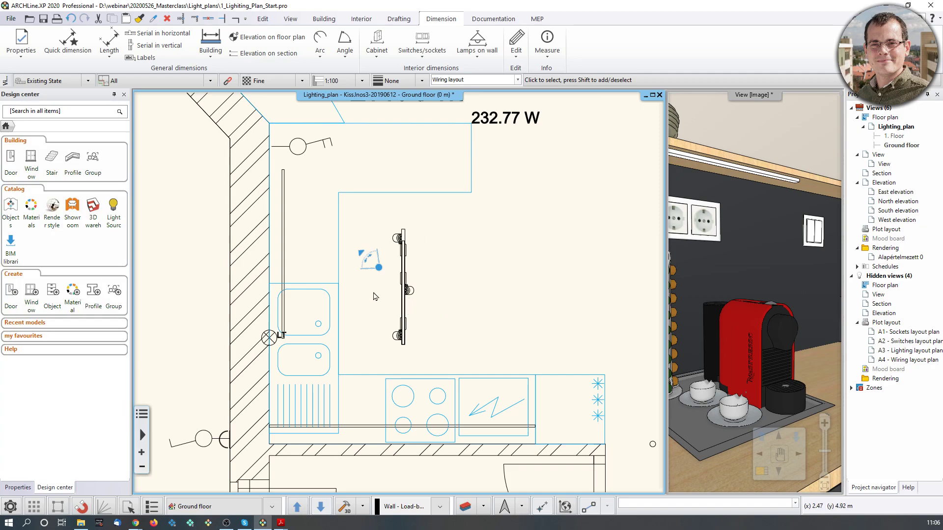
- Switch the lighting fixtures on the floor plan from top view to symbolic representation and accept the confirmation
scroll(404, 336, "down", 1)
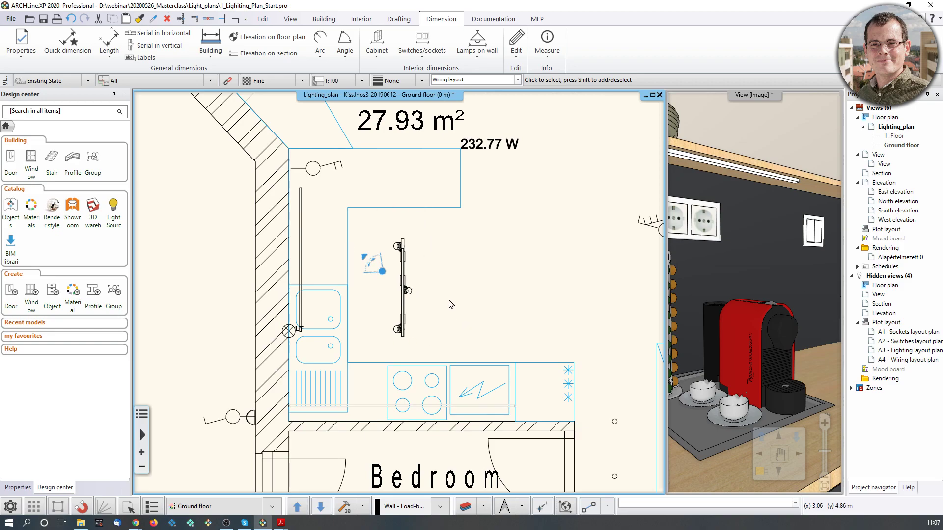
middle_click_drag(489, 299, 404, 338)
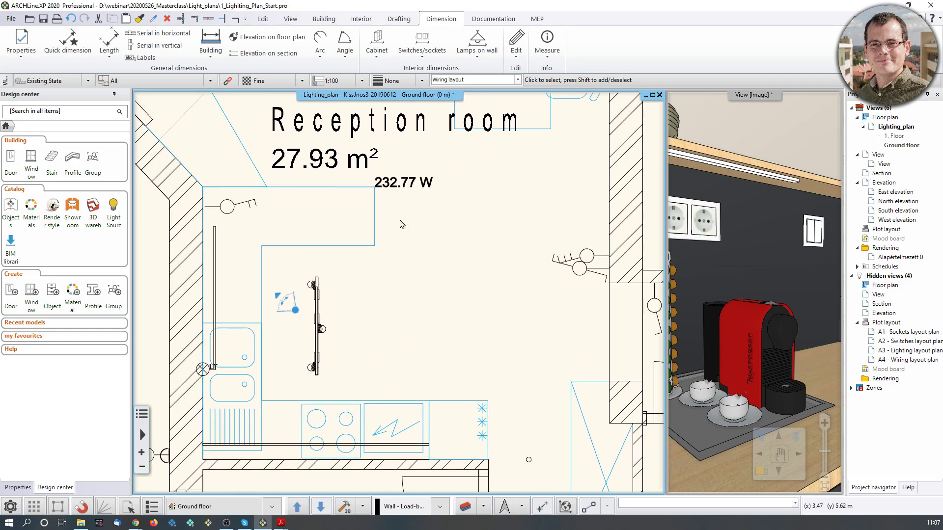
left_click(362, 19)
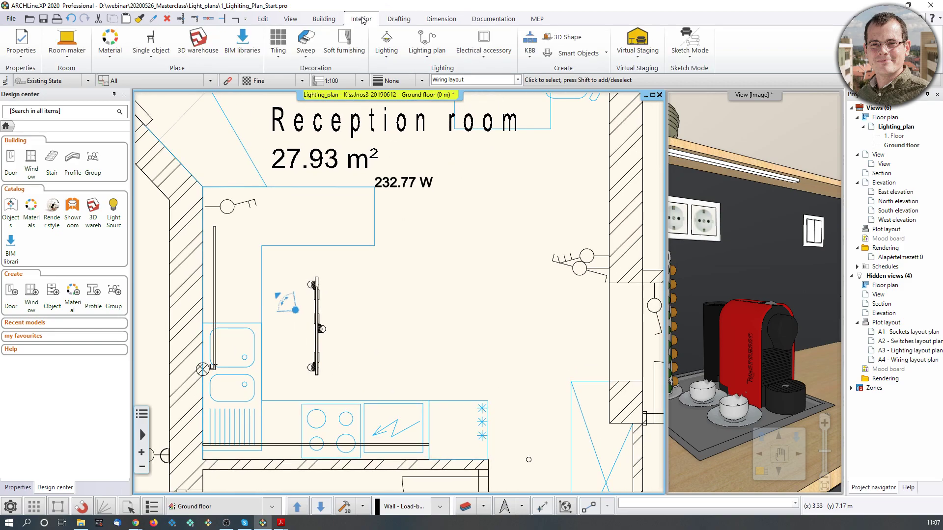
left_click(427, 57)
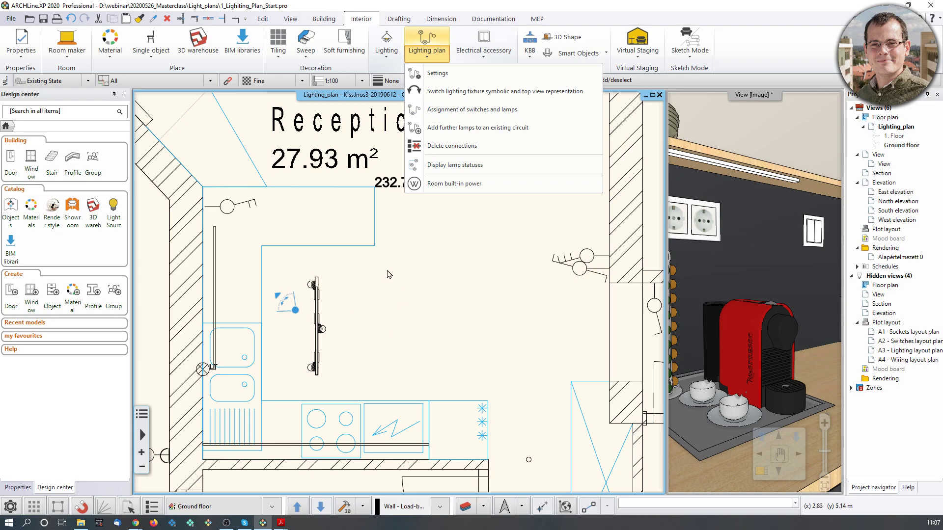
left_click(511, 91)
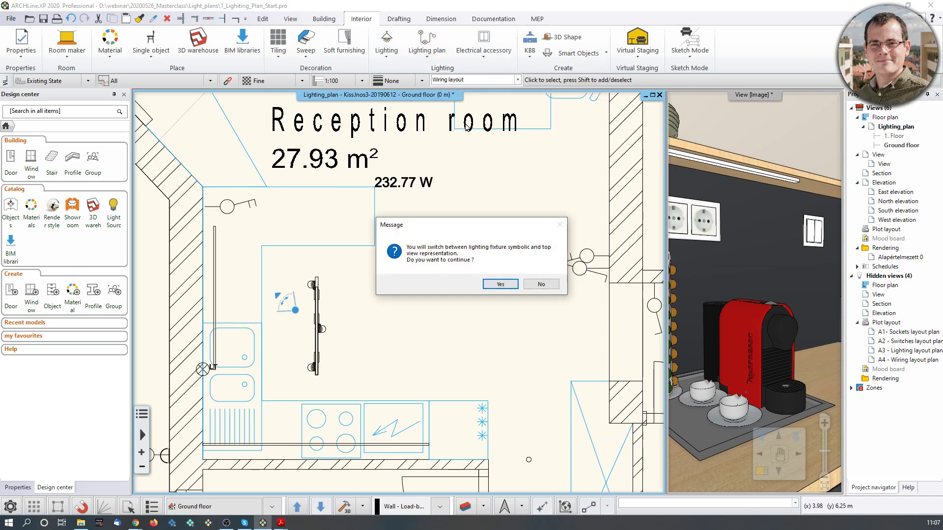
left_click(497, 286)
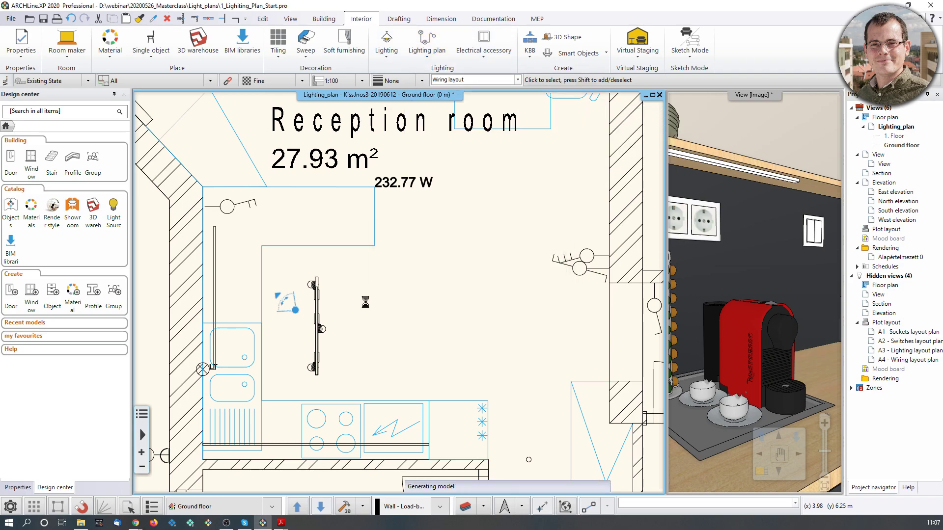
scroll(427, 307, "down", 4)
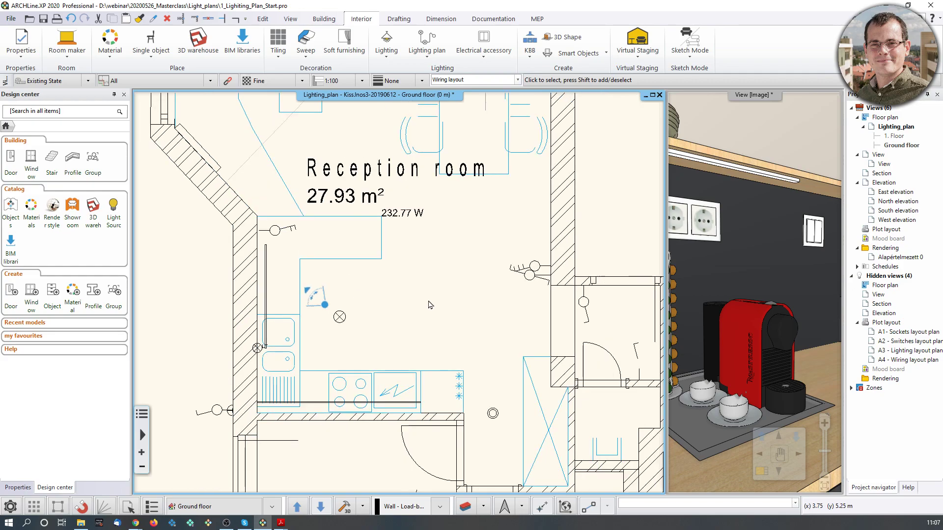
- Select the pendant lamp over the reception room's coffee table, examine its 3D model in the object placement settings, and dismiss the dialog
scroll(343, 191, "up", 2)
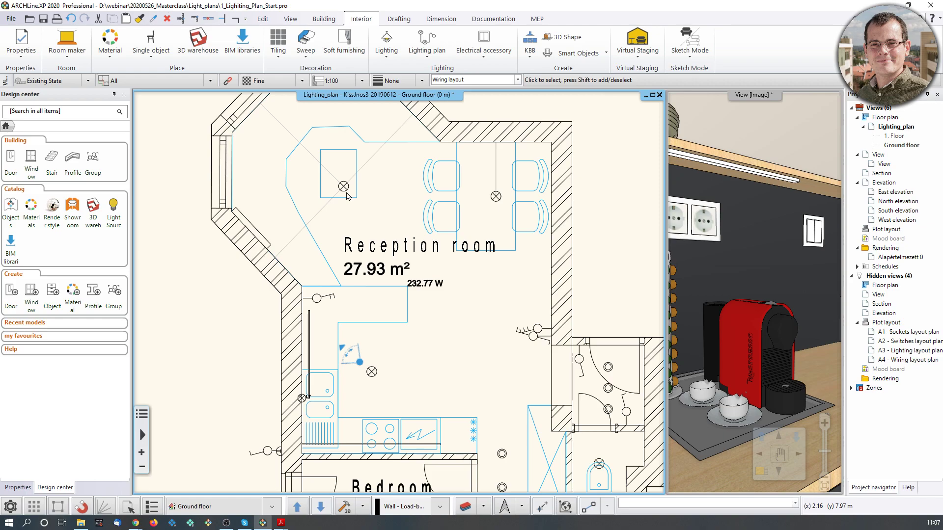
scroll(347, 196, "up", 2)
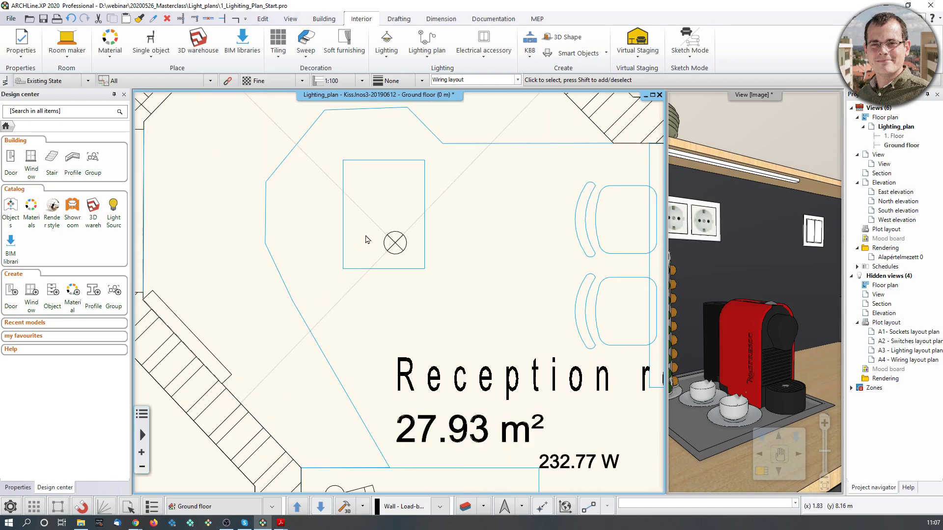
left_click(394, 250)
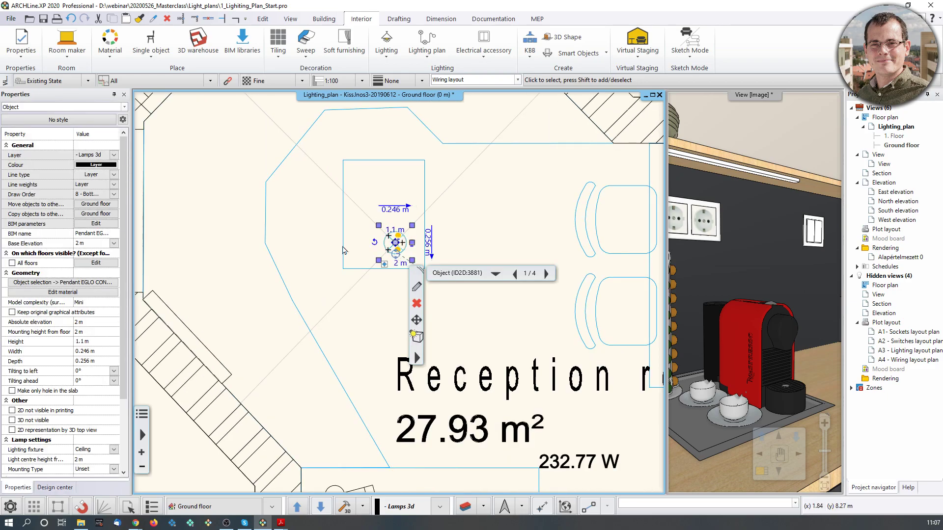
left_click(416, 287)
left_click_drag(438, 189, 419, 164)
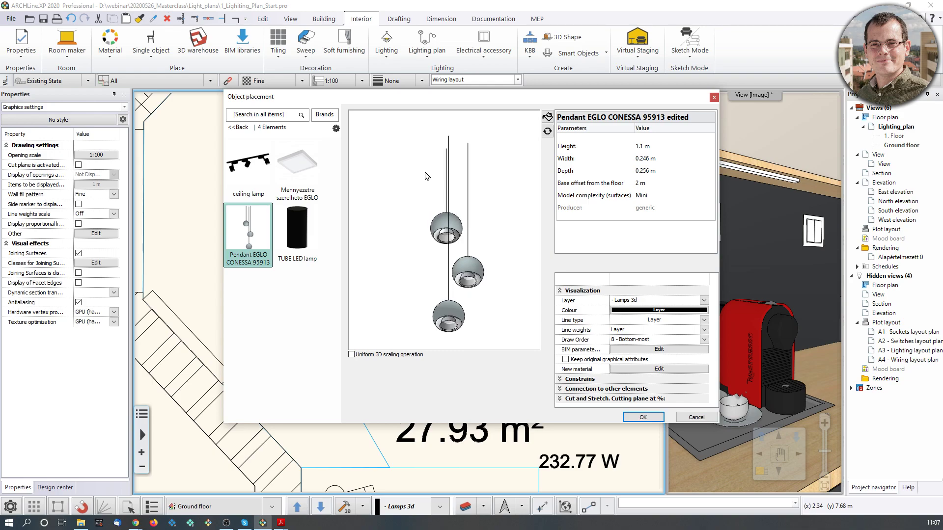
left_click_drag(496, 199, 480, 271)
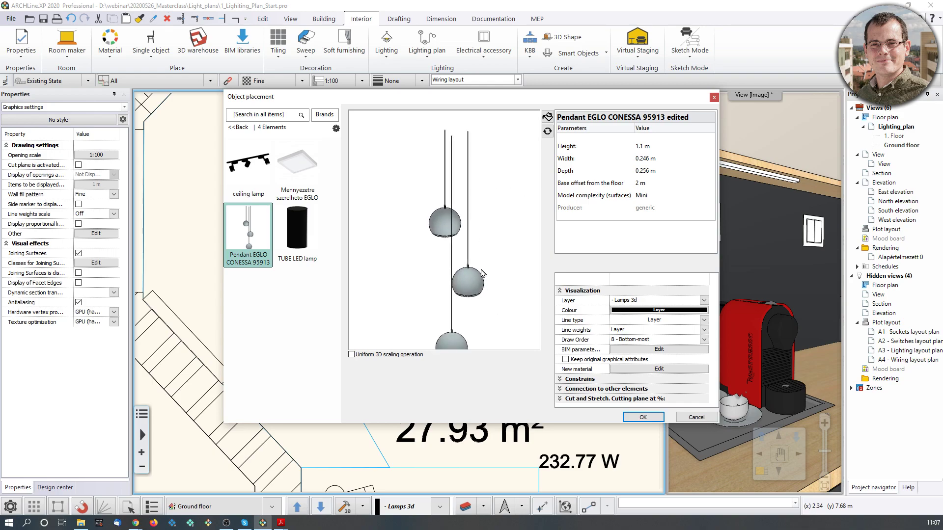
left_click(714, 97)
scroll(421, 237, "down", 2)
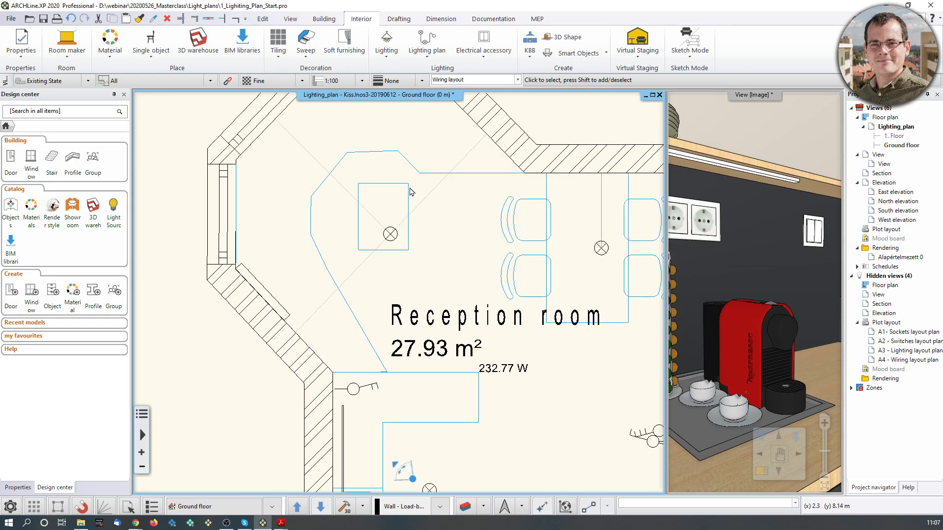
- Maximize the floor plan view and examine the TUBE LED lamp model of the hallway's upper spot in its object placement settings
scroll(490, 347, "down", 2)
middle_click_drag(501, 381, 481, 234)
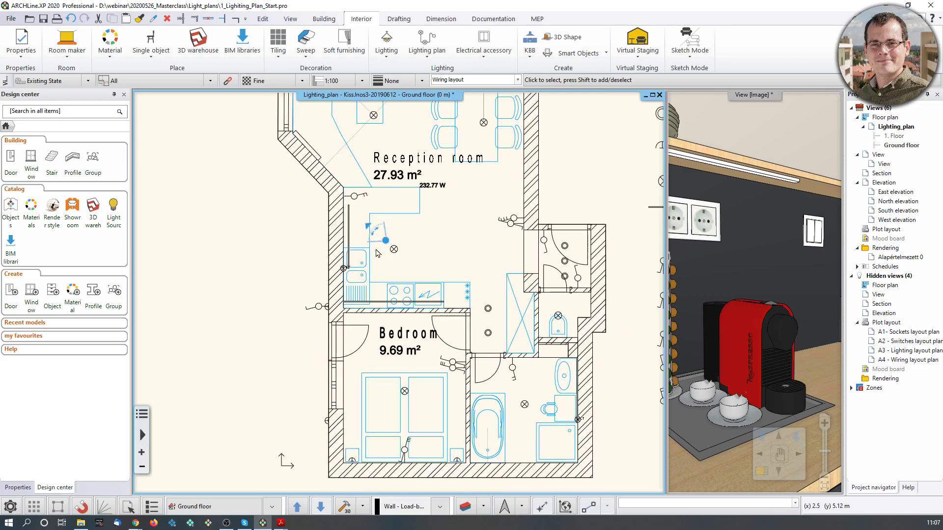
scroll(501, 322, "up", 2)
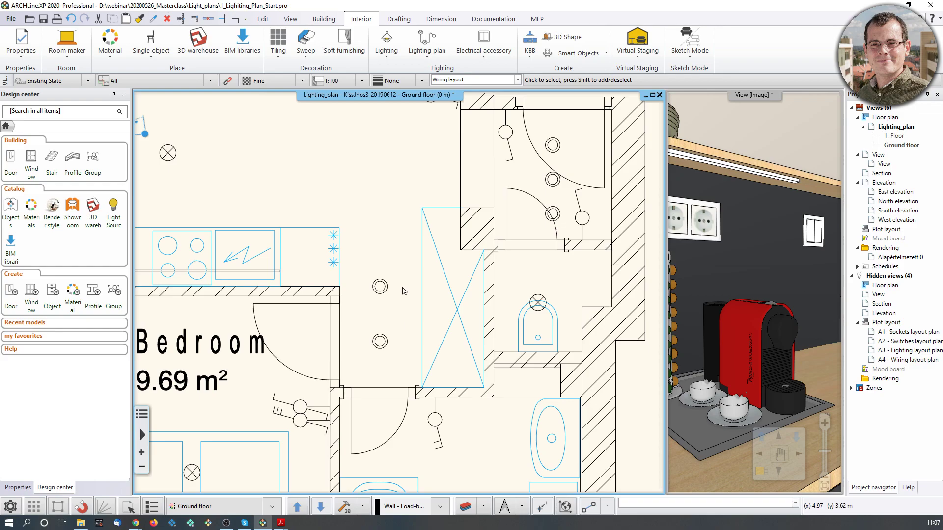
left_click(653, 95)
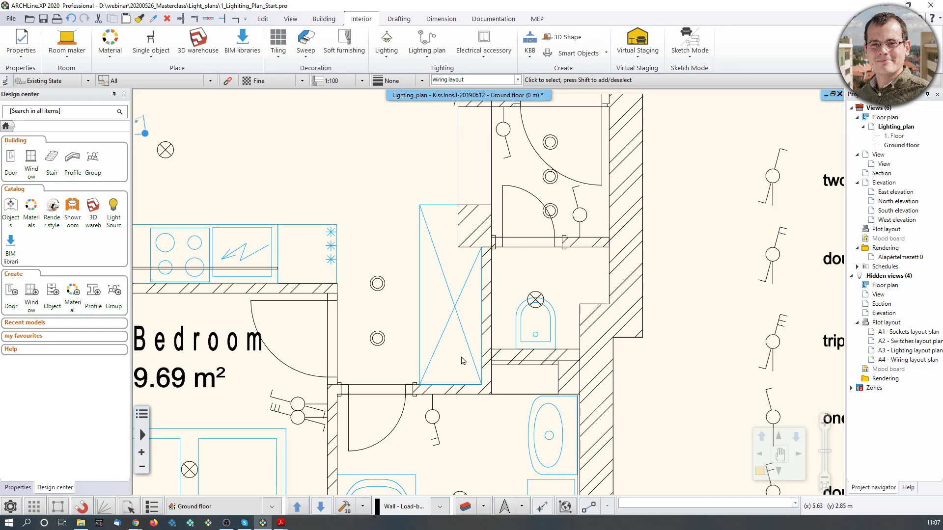
scroll(472, 344, "up", 1)
scroll(493, 301, "up", 1)
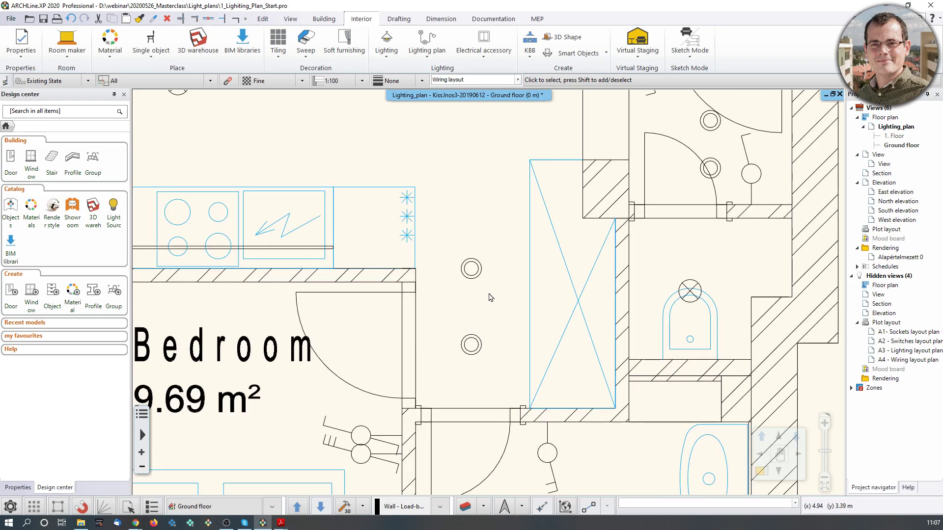
left_click(476, 266)
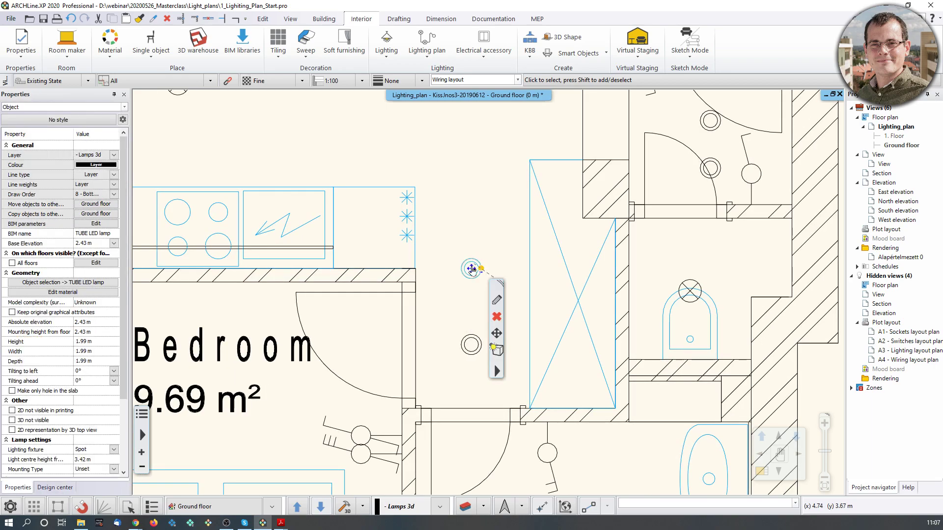
left_click(497, 300)
left_click_drag(479, 103, 464, 186)
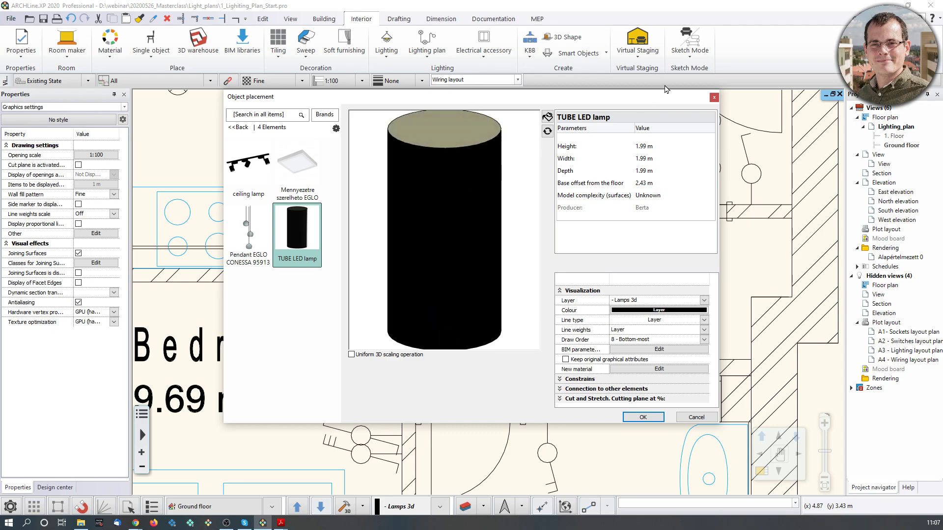
left_click(715, 97)
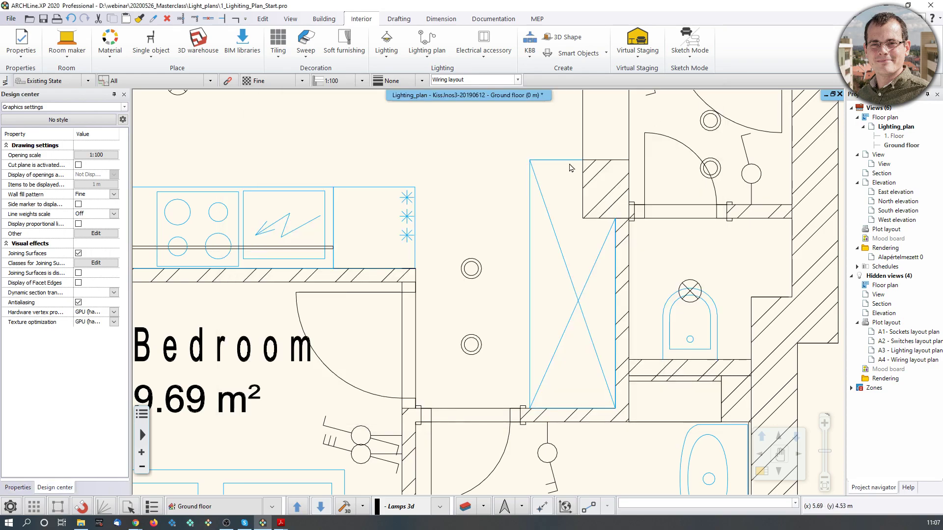
- Check the hallway spot's lamp settings, set the toilet lamp's lighting fixture type to Ceiling, and deselect the lamp
left_click(473, 269)
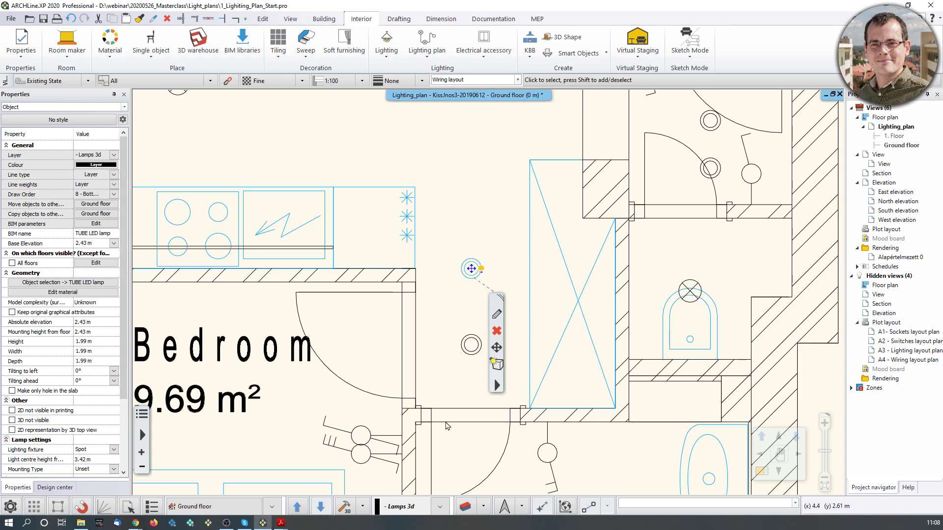
left_click(690, 291)
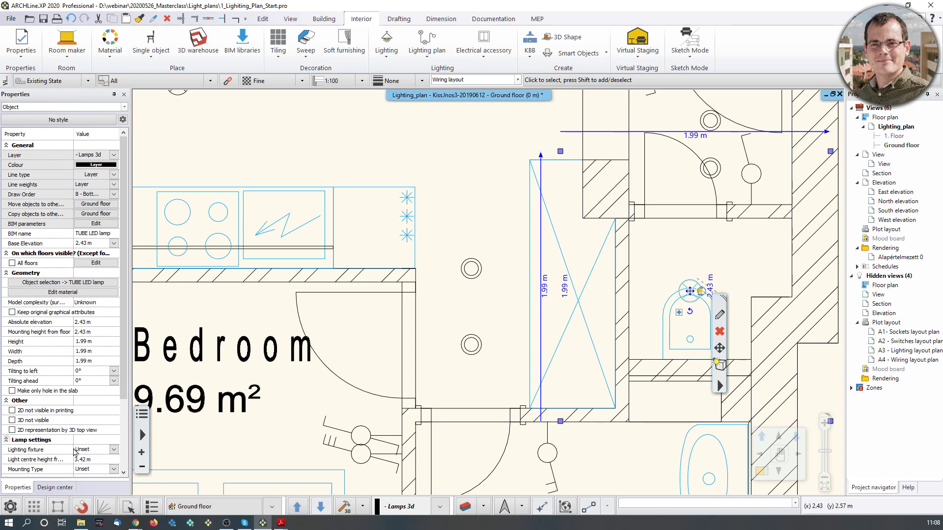
left_click(114, 449)
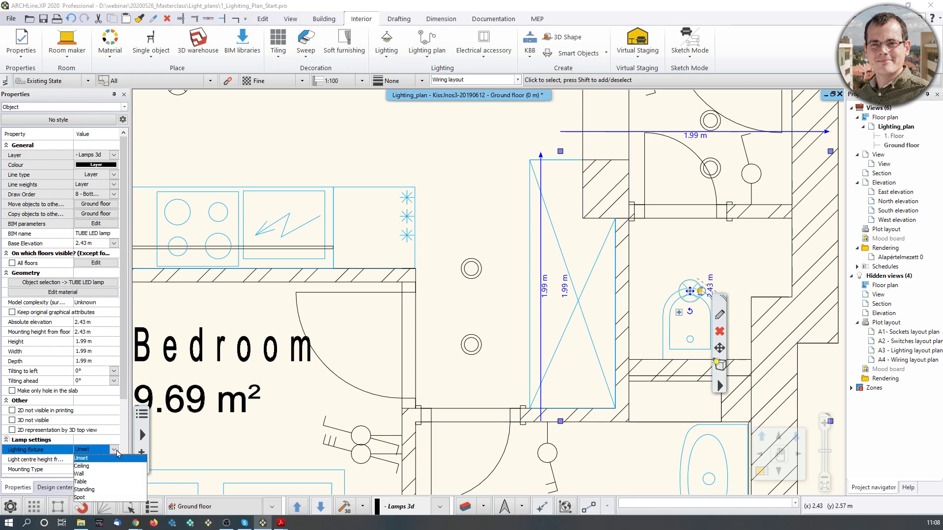
left_click(82, 466)
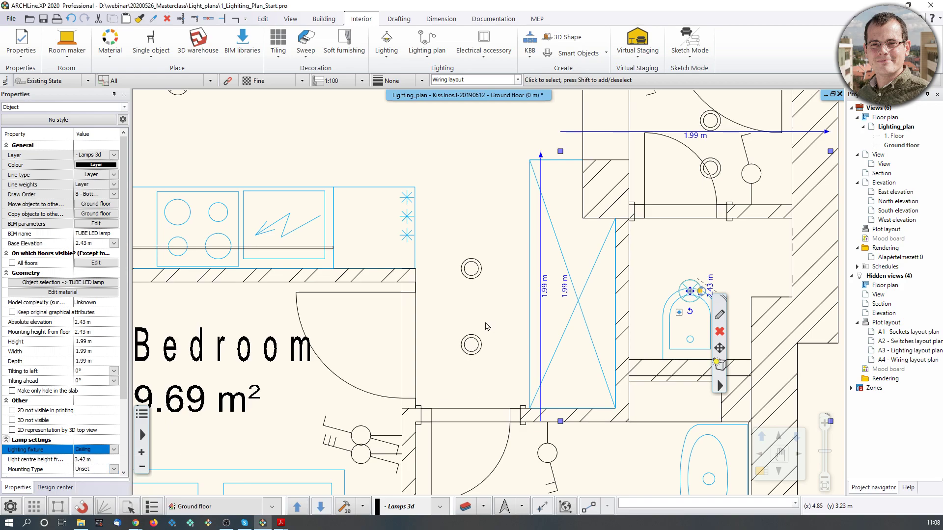
left_click(496, 198)
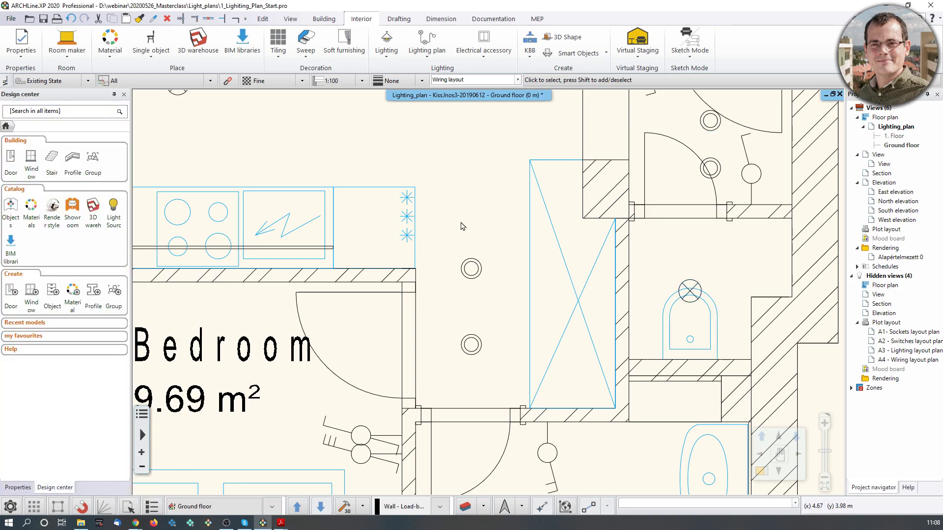
- Switch the floor plan's lighting fixtures back to top view representation and accept the confirmation
left_click(427, 44)
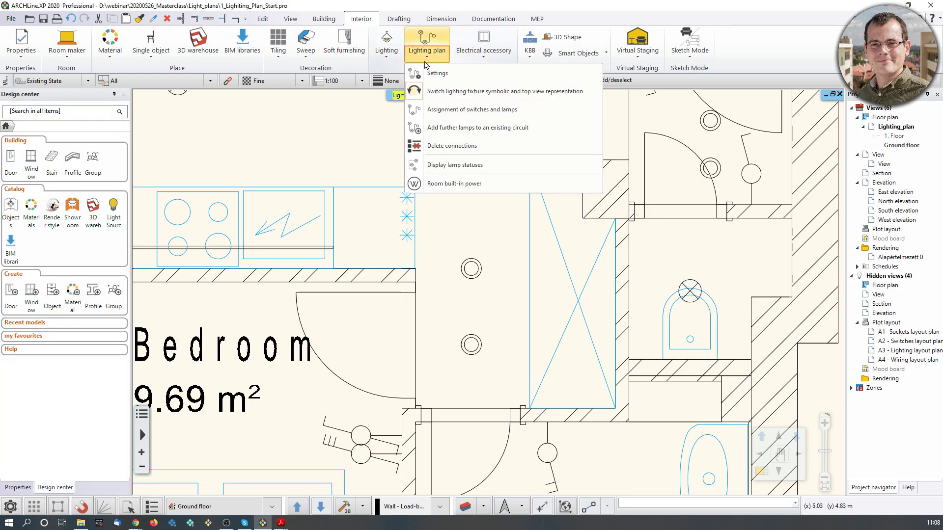
left_click(435, 93)
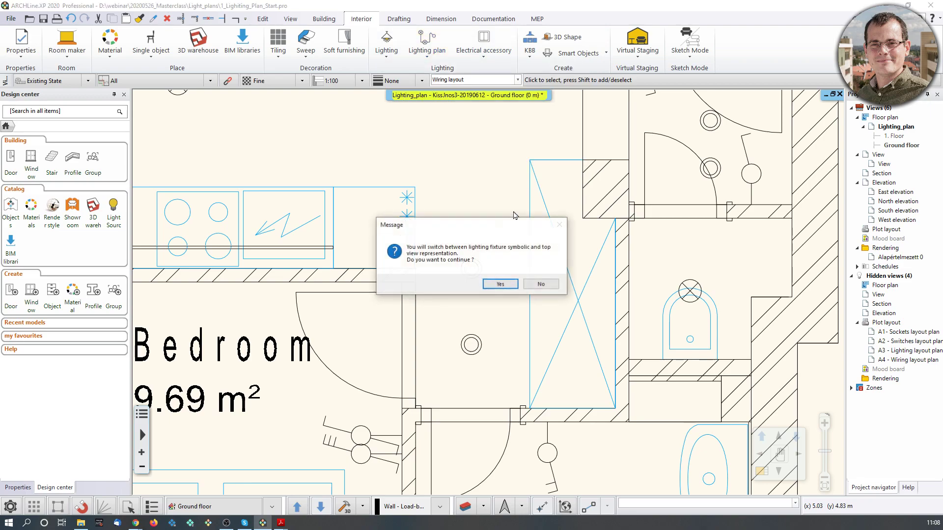
left_click(505, 286)
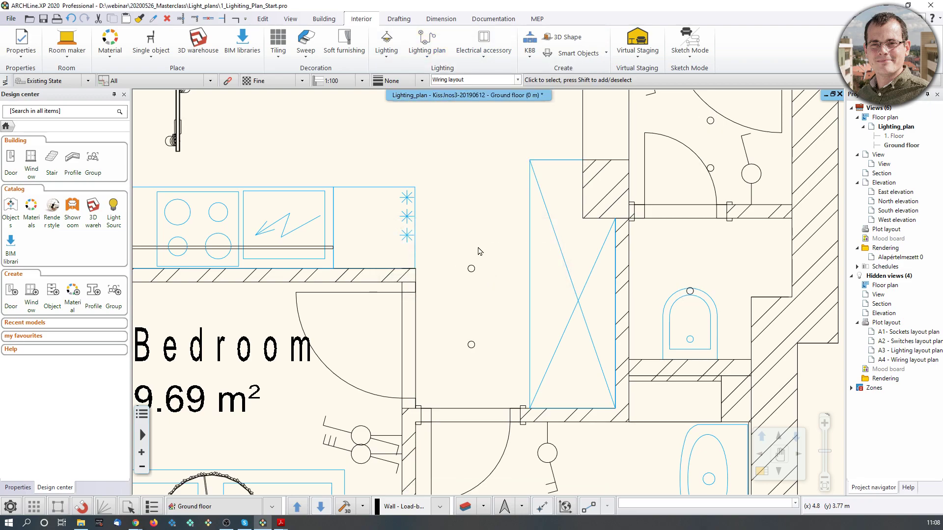
- Set the lighting fixture type of the hallway's upper TUBE LED lamp to Ceiling and deselect it
scroll(482, 280, "up", 2)
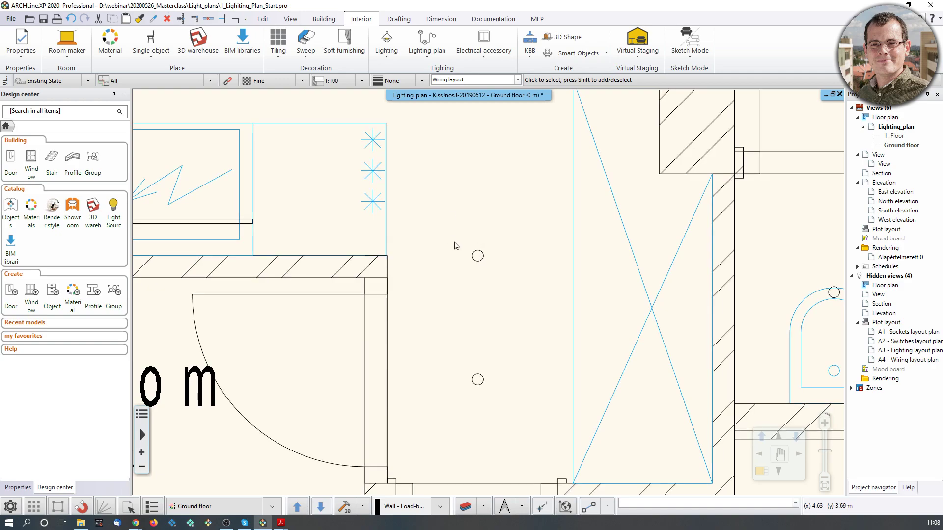
left_click(476, 259)
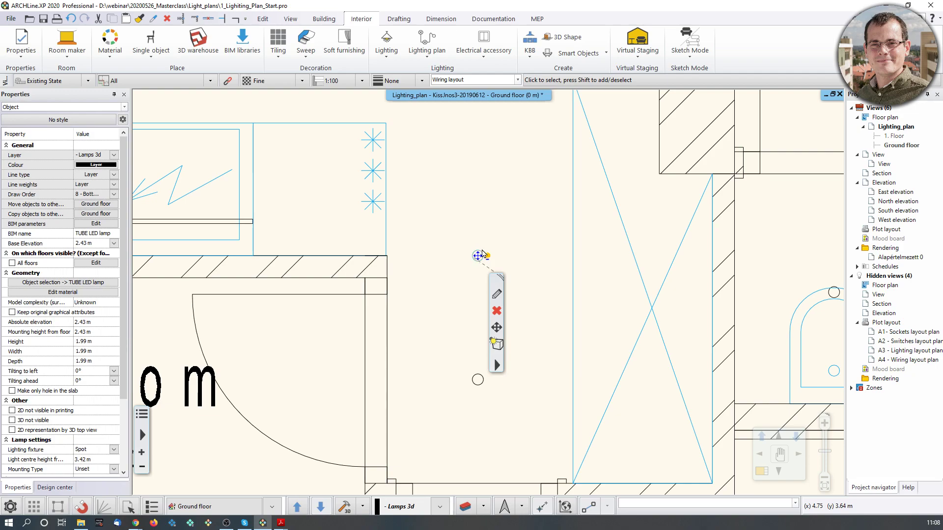
left_click(114, 450)
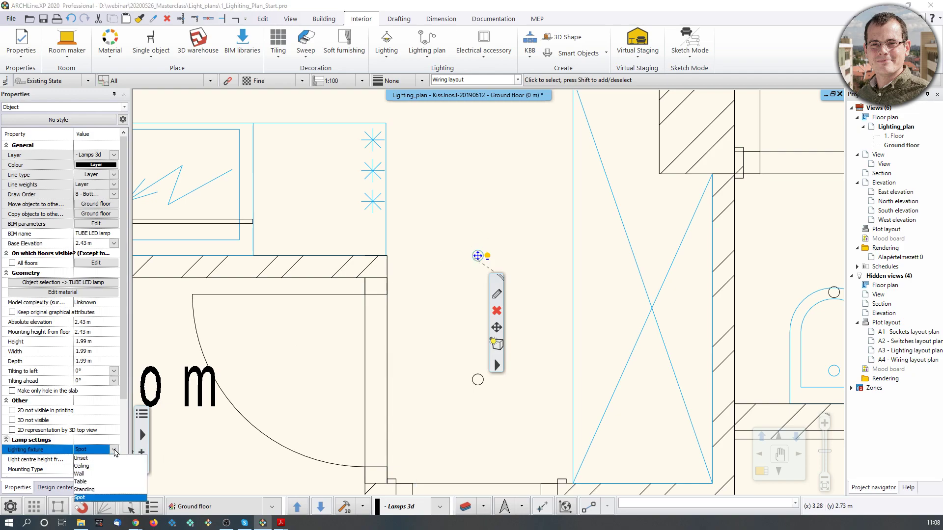
left_click(97, 466)
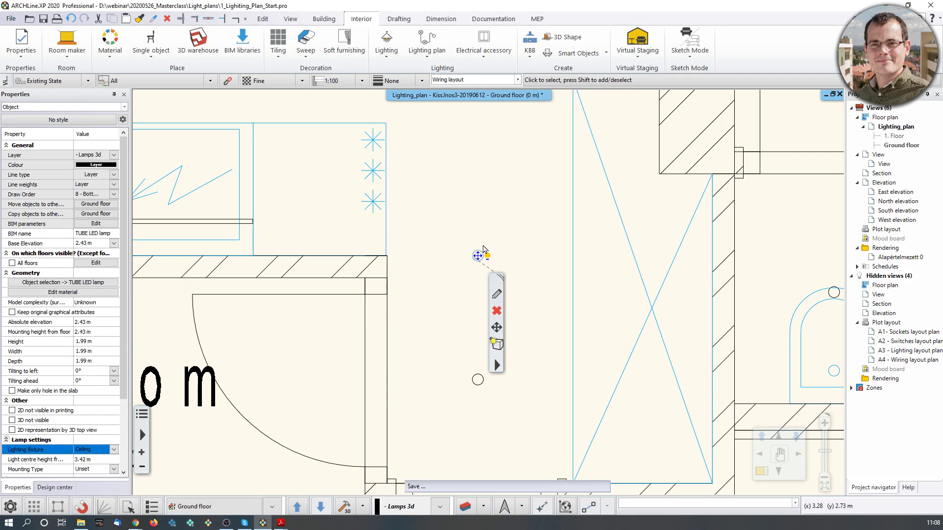
key("Escape")
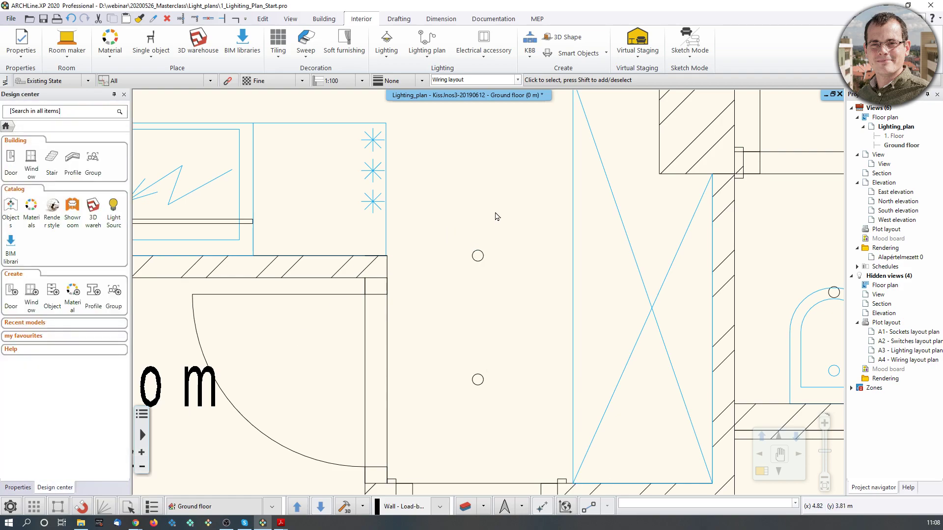
- Return the lighting fixtures to symbolic representation so the hallway lamp takes its Ceiling symbol
left_click(420, 57)
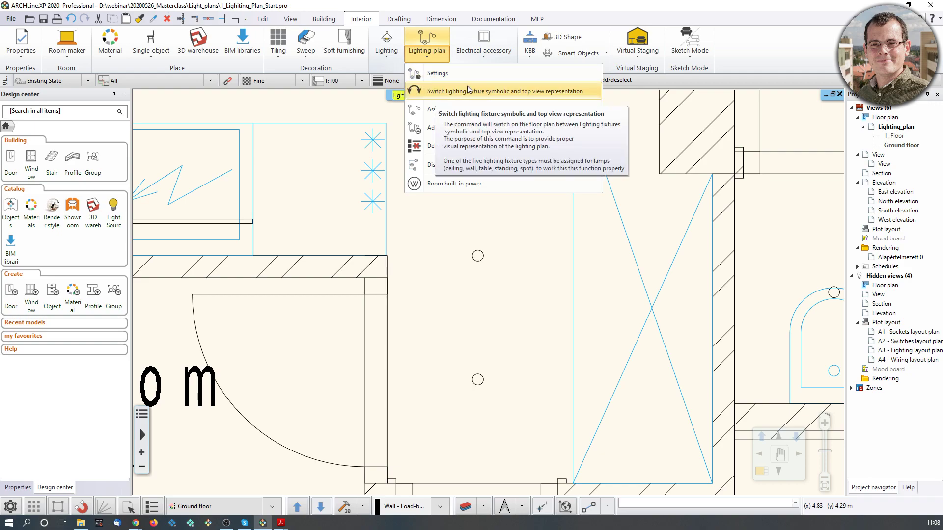
left_click(510, 92)
left_click(497, 284)
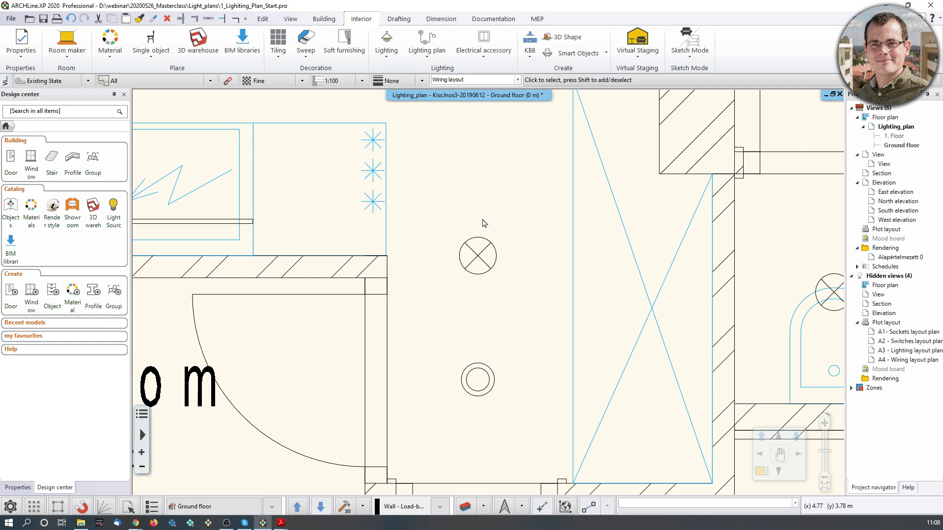
- Set the lighting fixture type of the hallway's upper TUBE LED lamp to Spot and deselect the lamp
left_click(480, 261)
left_click(114, 450)
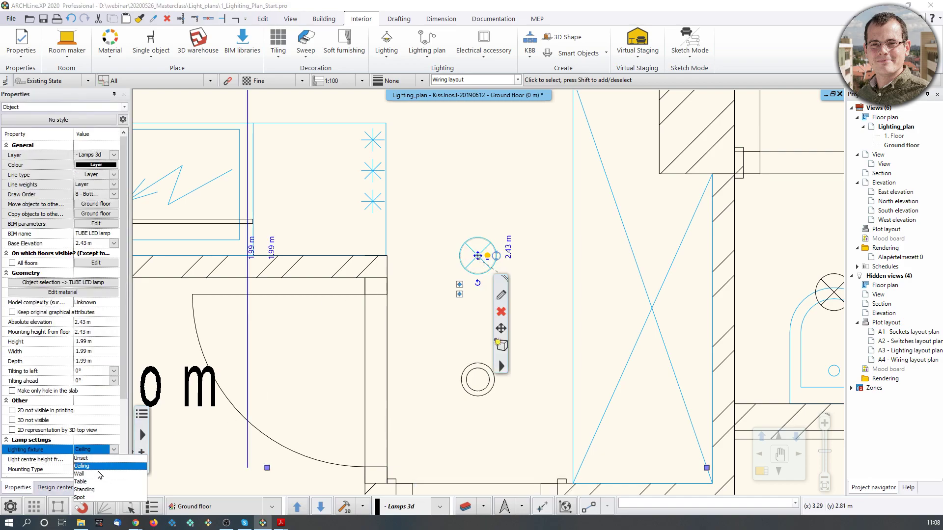
left_click(99, 493)
key("Escape")
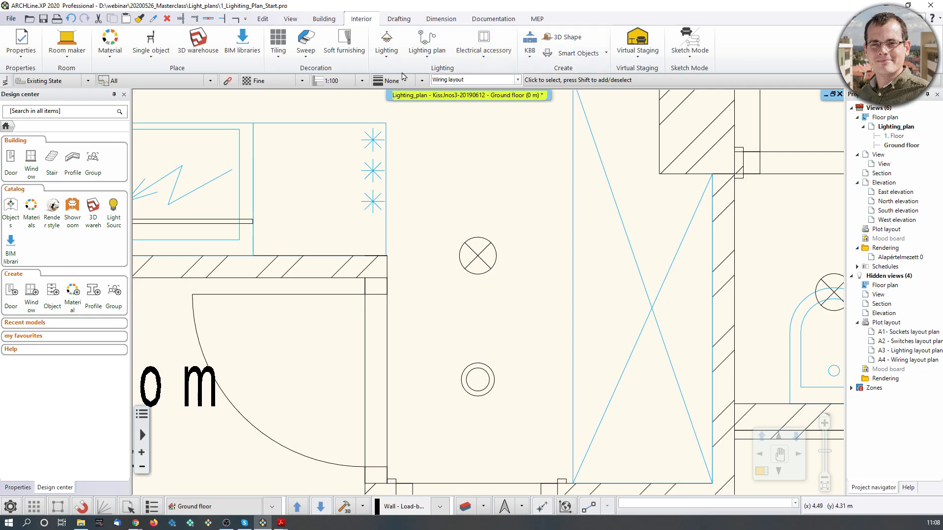
- Switch the lighting fixtures to top view representation and back to symbolic, accepting both confirmations, to update the hallway lamp's symbol
left_click(435, 63)
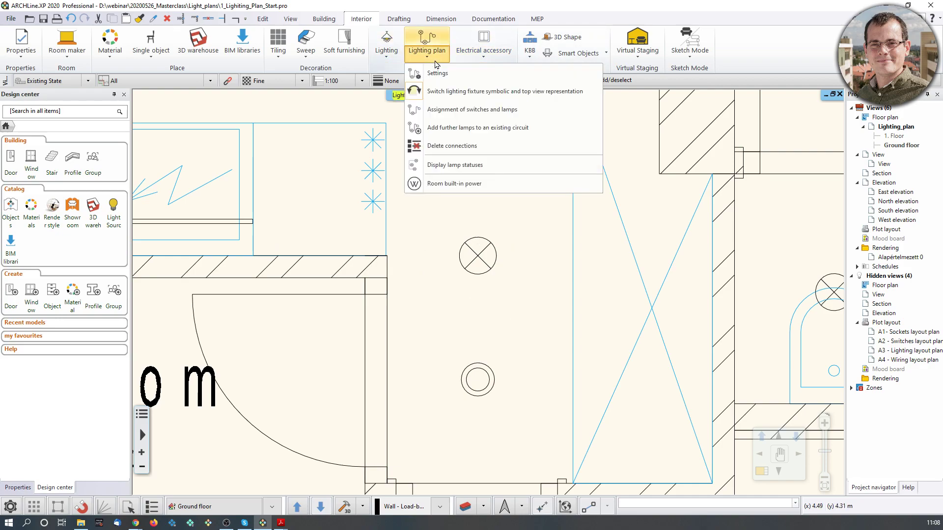
left_click(435, 91)
left_click(509, 283)
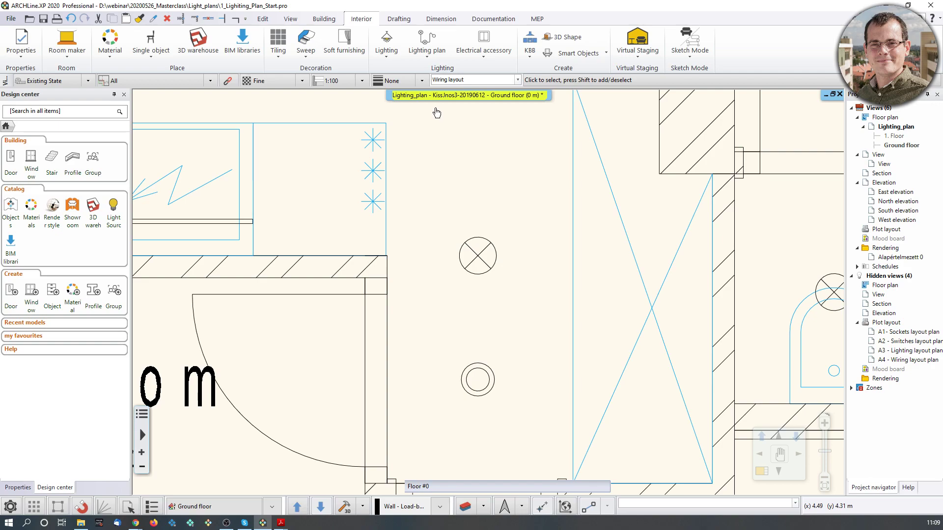
left_click(429, 61)
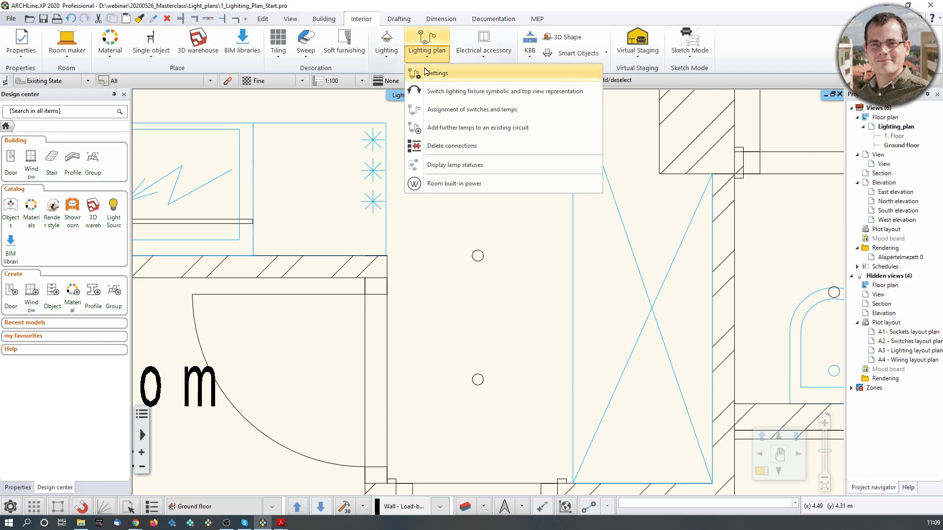
left_click(435, 90)
left_click(514, 283)
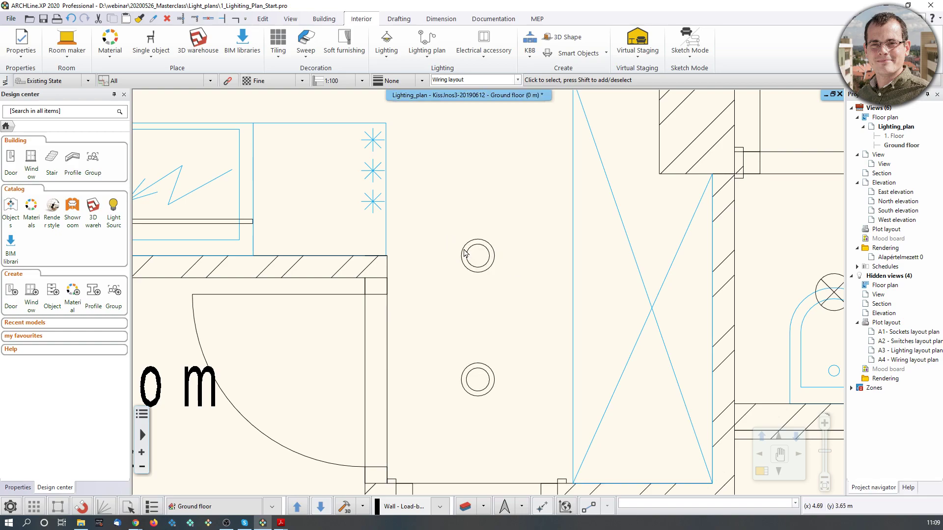
- Open the lighting and switch layout settings and move the dialog clear of the kitchen area
scroll(465, 250, "down", 2)
middle_click_drag(469, 223, 532, 352)
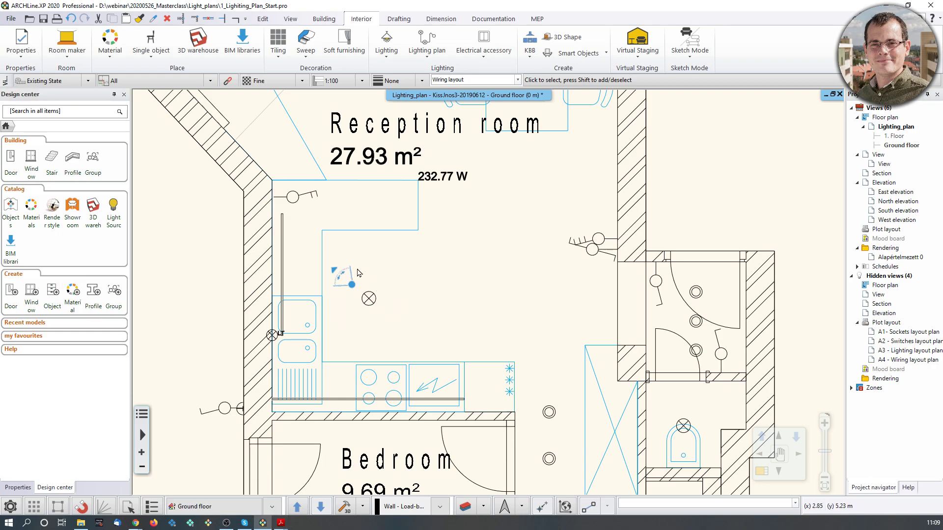
scroll(349, 270, "up", 2)
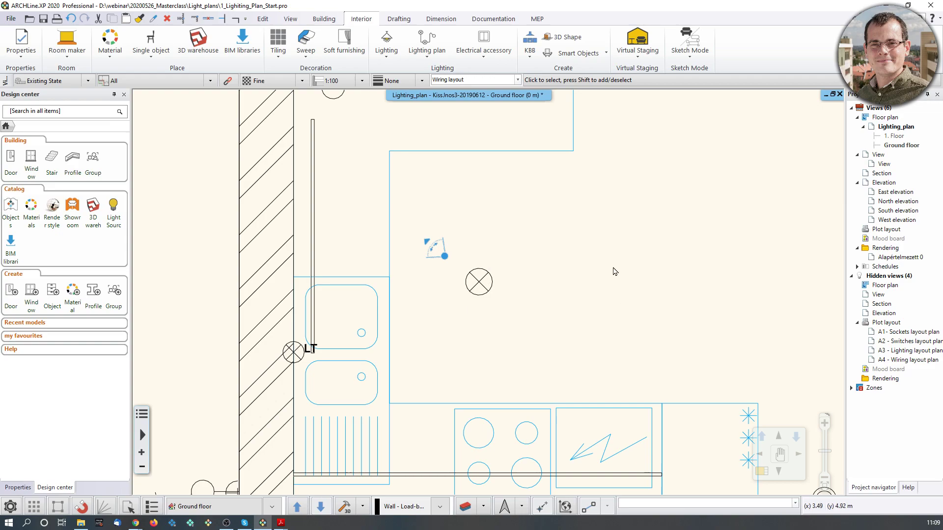
left_click(420, 60)
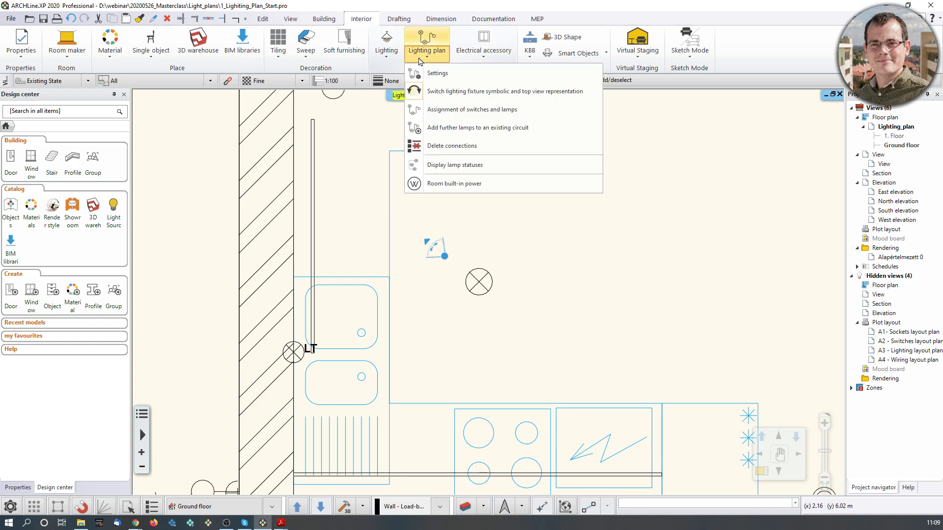
left_click(428, 75)
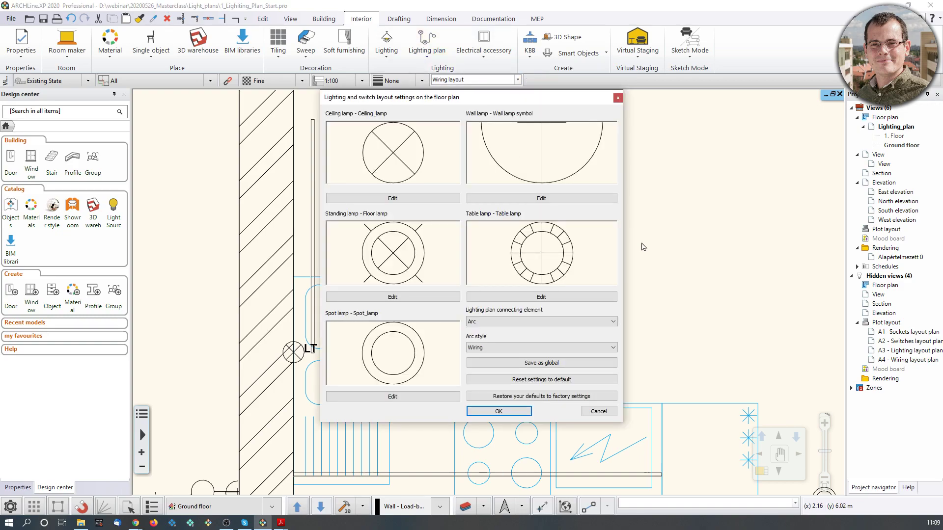
left_click_drag(500, 102, 718, 54)
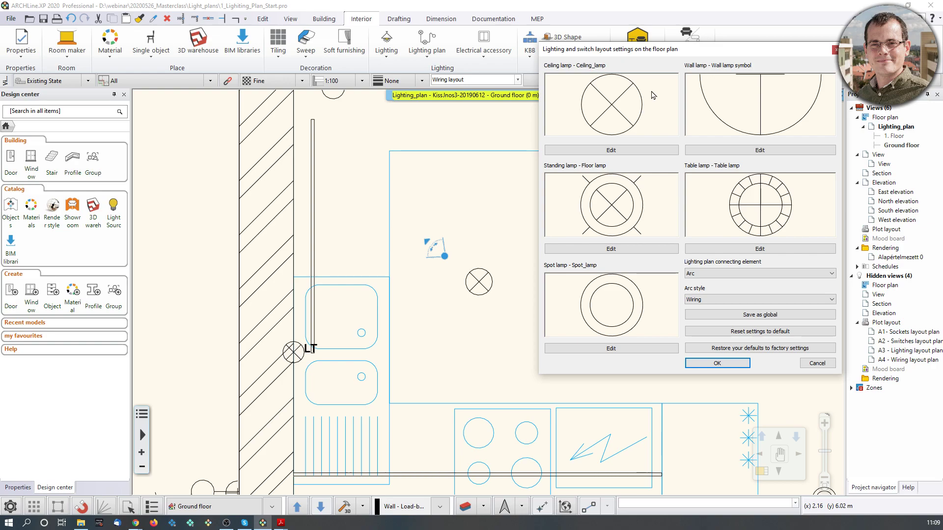
- Browse the Switches and sockets - Hungarian group for alternative ceiling lamp symbols, then cancel the selection and close the layout settings
left_click(611, 150)
scroll(589, 276, "up", 5)
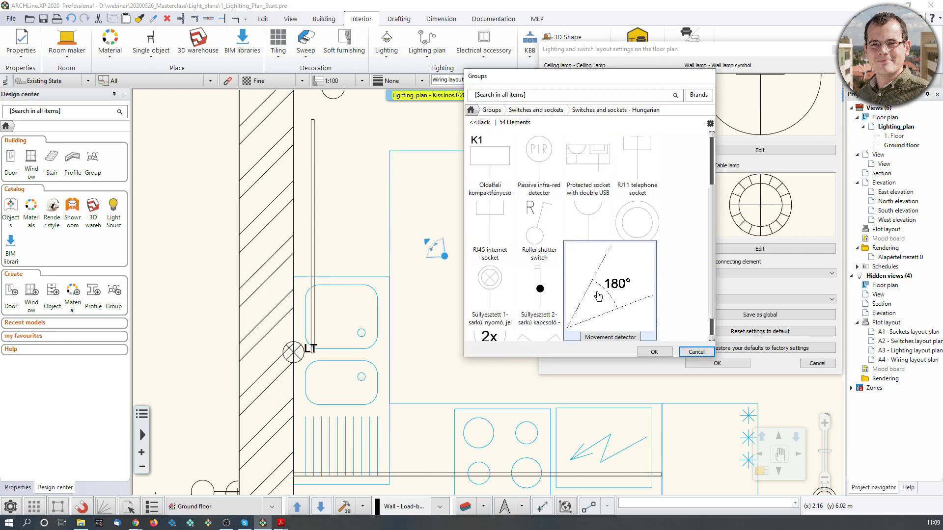
left_click_drag(701, 79, 452, 110)
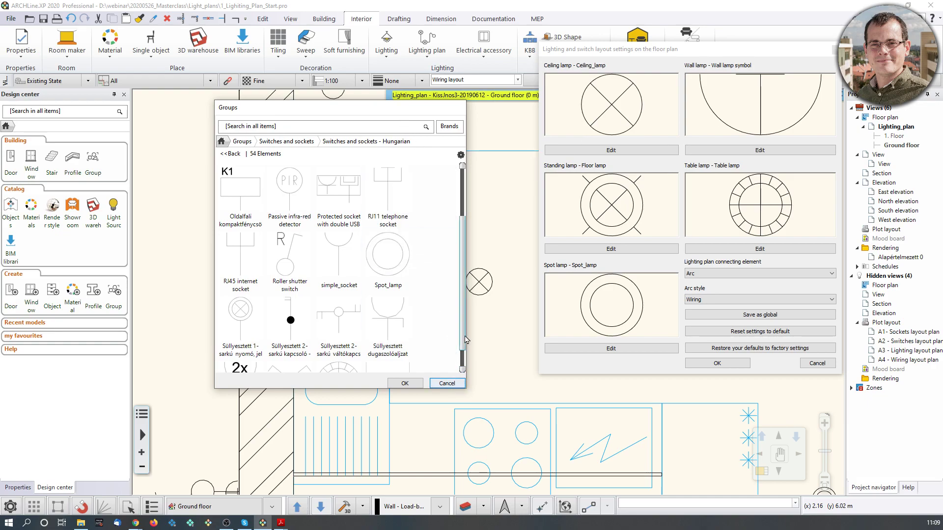
scroll(390, 275, "down", 5)
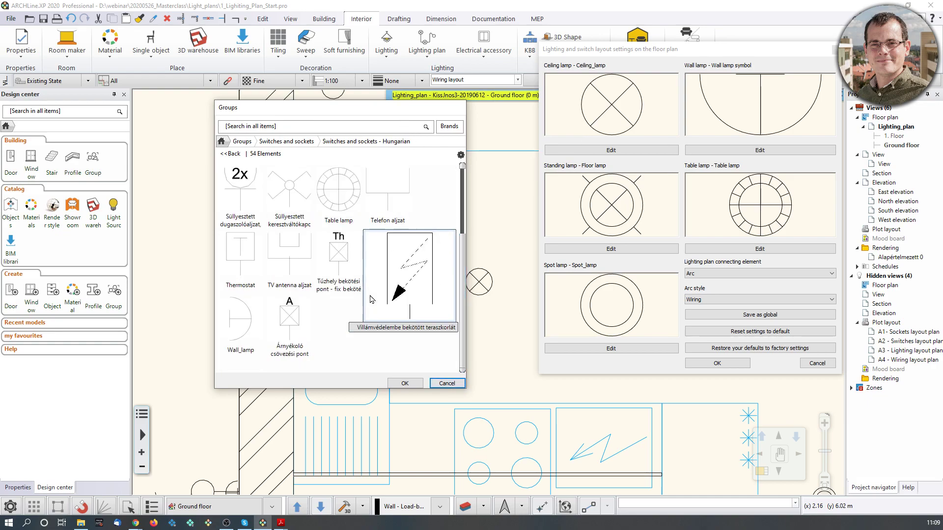
left_click(447, 383)
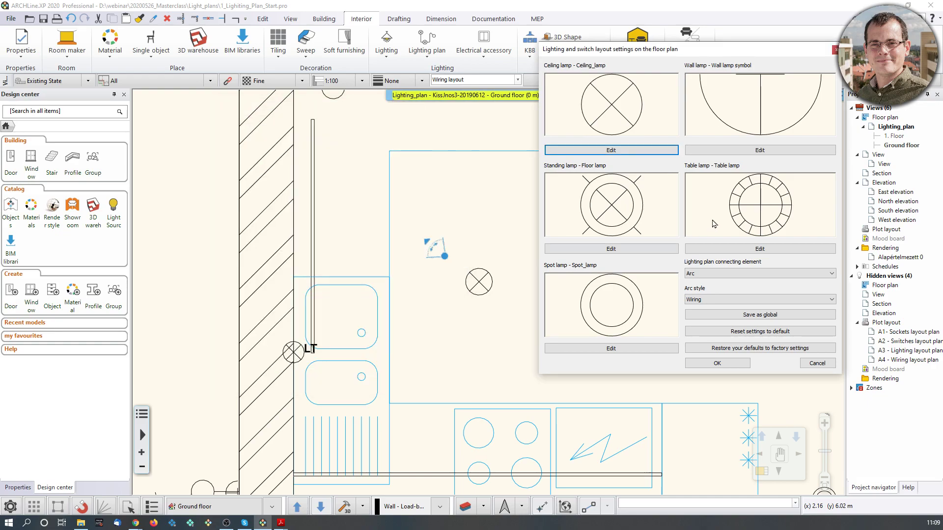
left_click(835, 50)
scroll(530, 230, "down", 3)
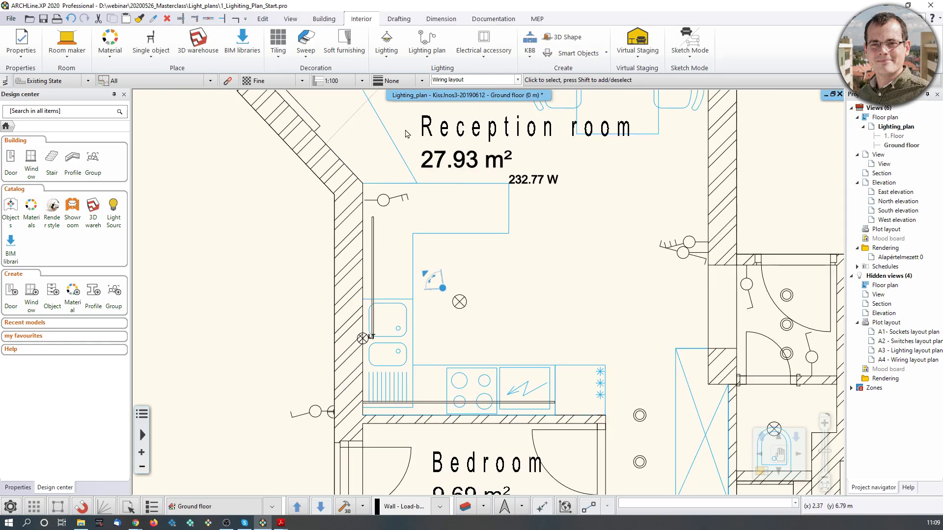
left_click(387, 46)
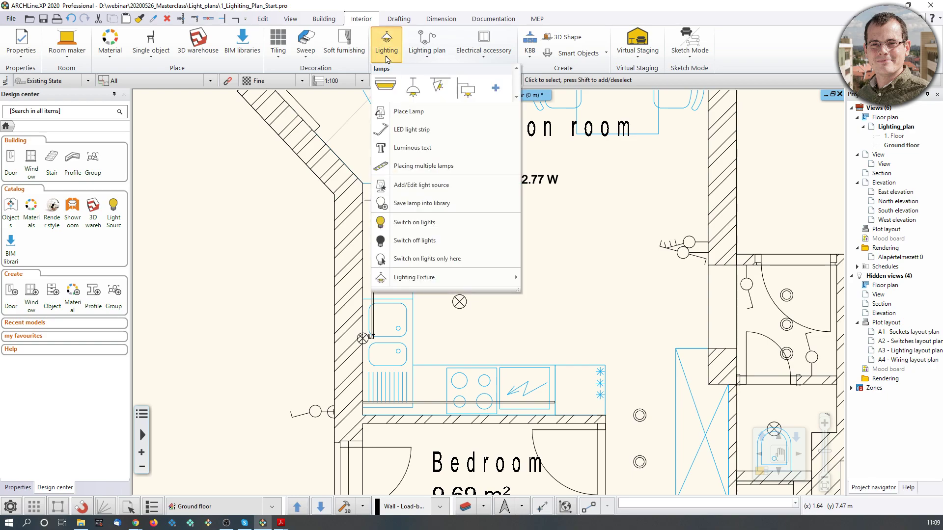
mouse_move(434, 278)
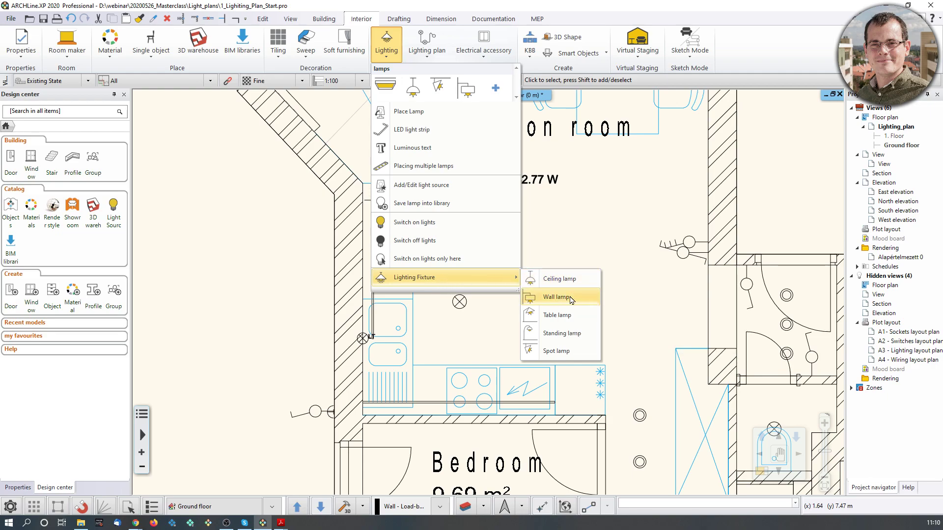
left_click(559, 279)
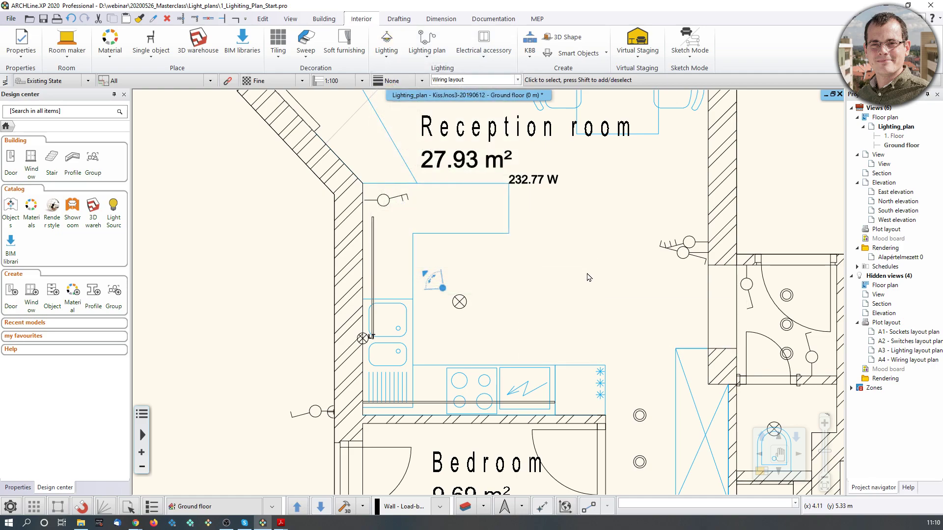
- In the lighting plan settings, choose Arc as the connecting element with the Wiring arc style, and accept the settings
scroll(418, 308, "down", 3)
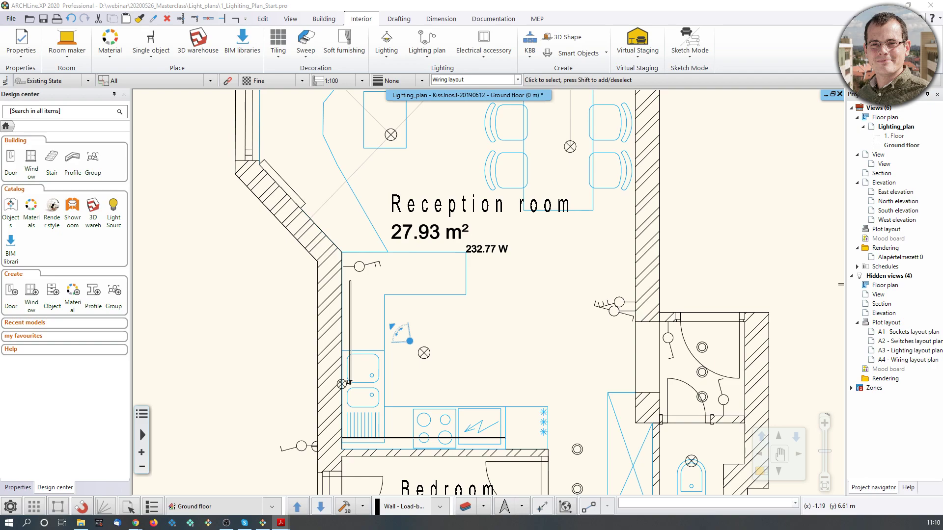
left_click(420, 63)
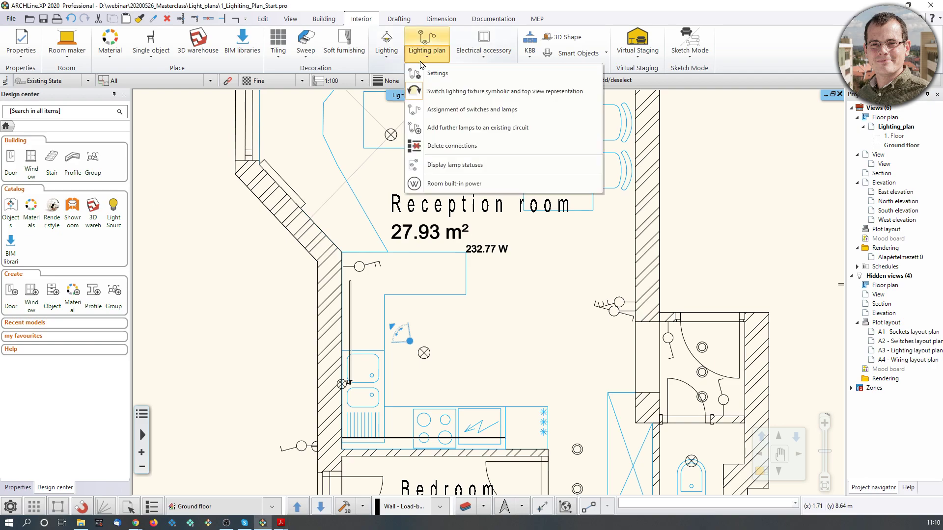
left_click(468, 72)
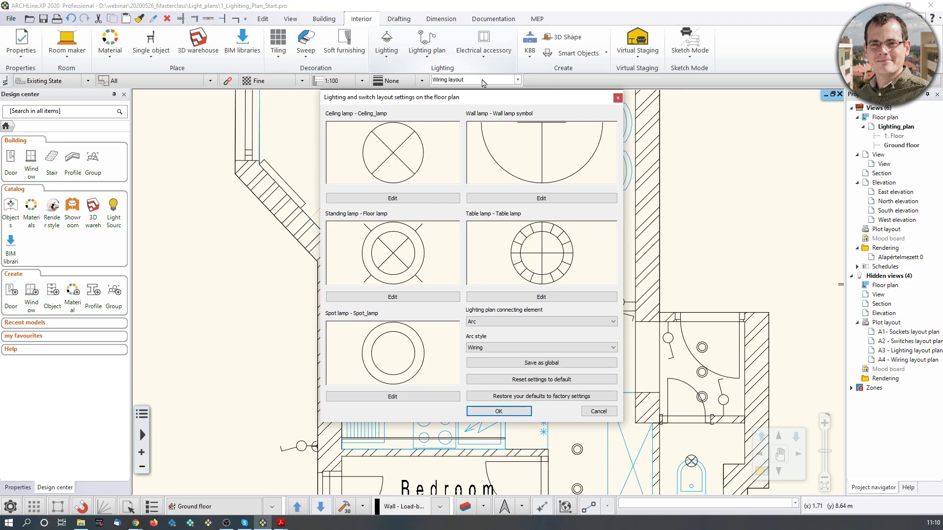
left_click_drag(525, 102, 486, 22)
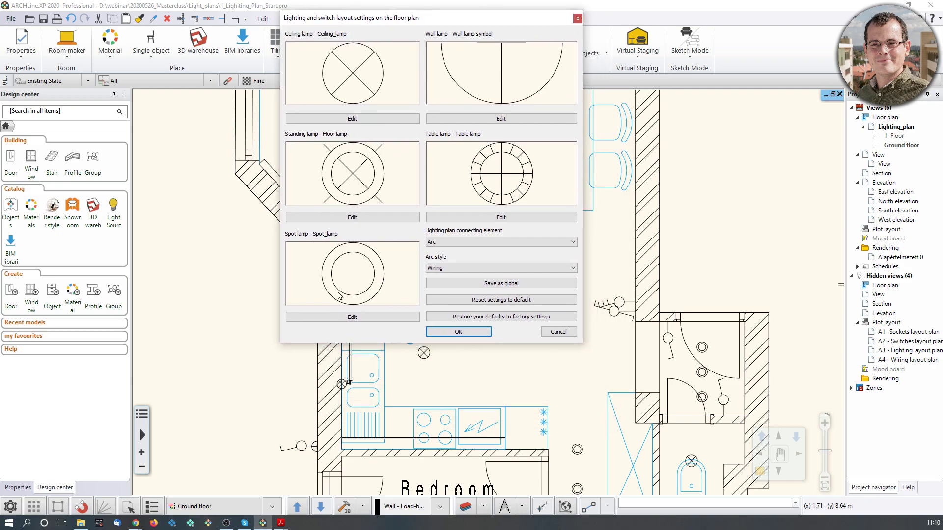
left_click(500, 244)
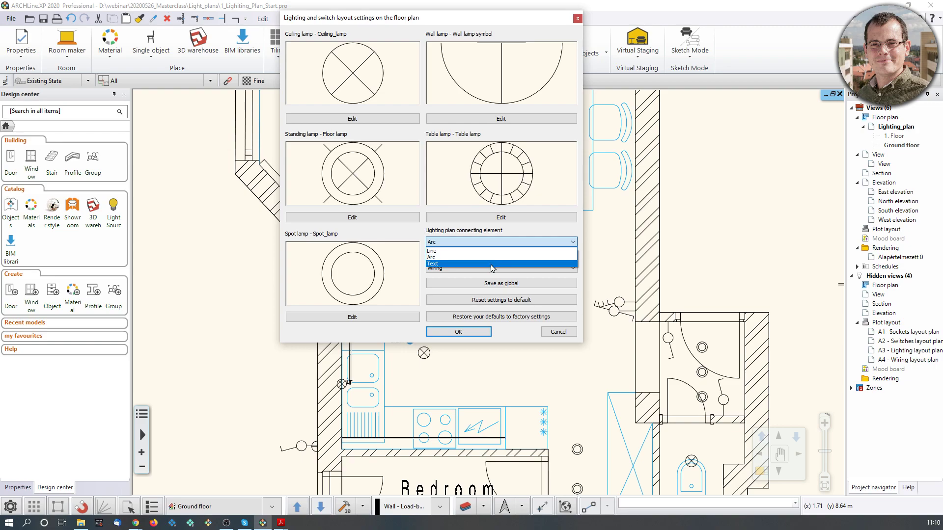
left_click(450, 259)
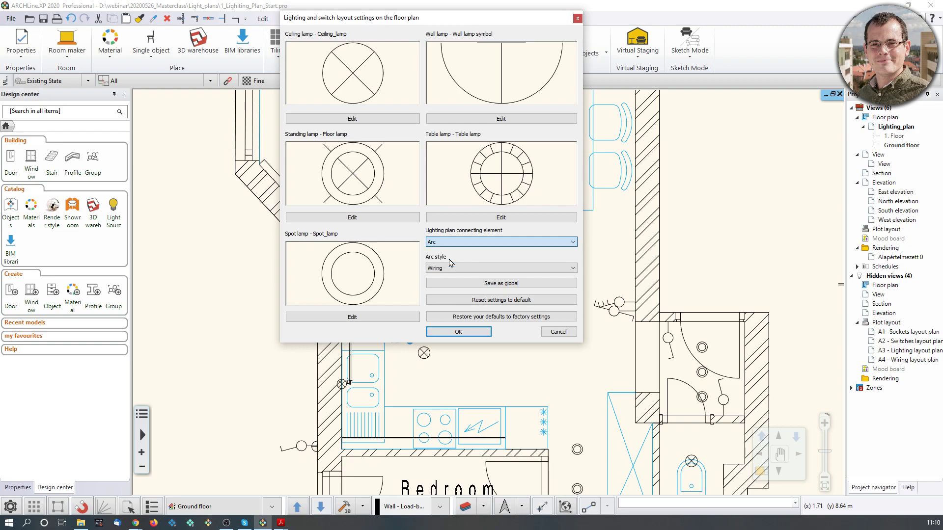
left_click(470, 268)
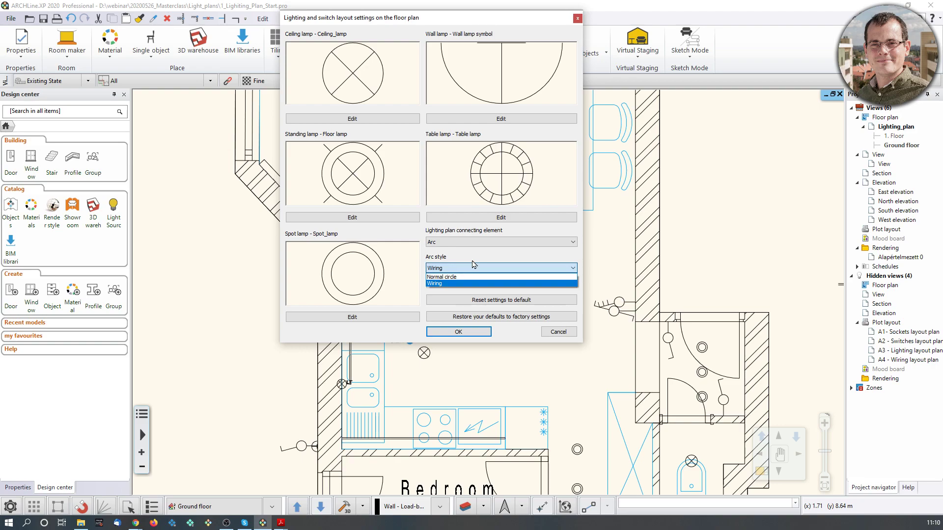
left_click(435, 284)
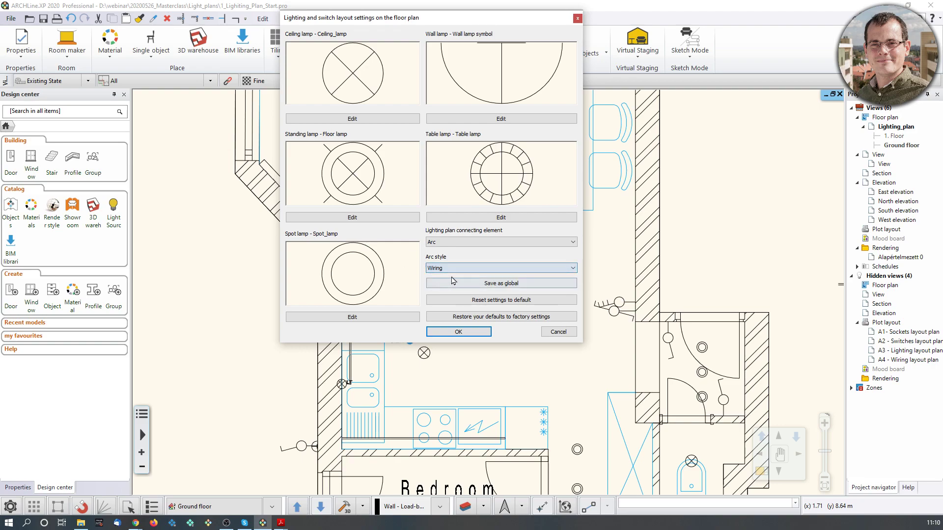
left_click(458, 332)
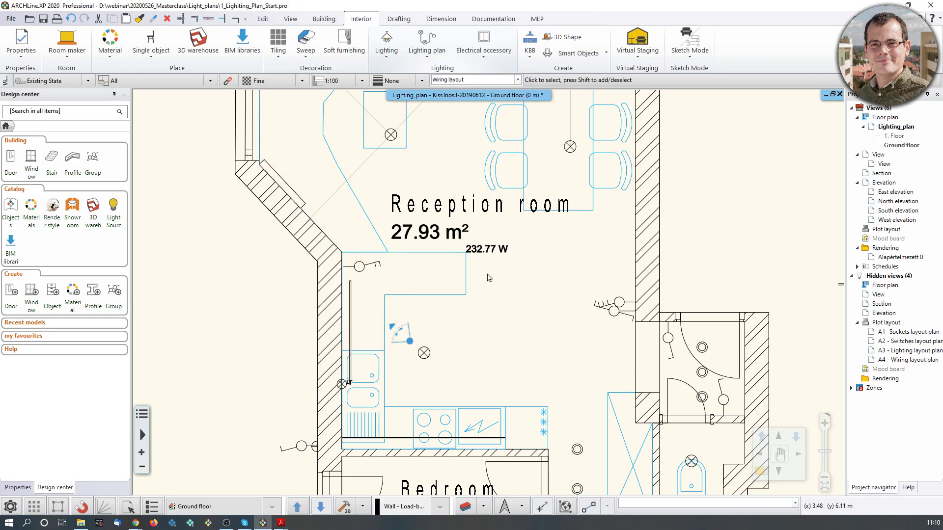
- Check the Wiring style among the styles of the Arc drafting command and leave the command without drawing
scroll(489, 277, "down", 3)
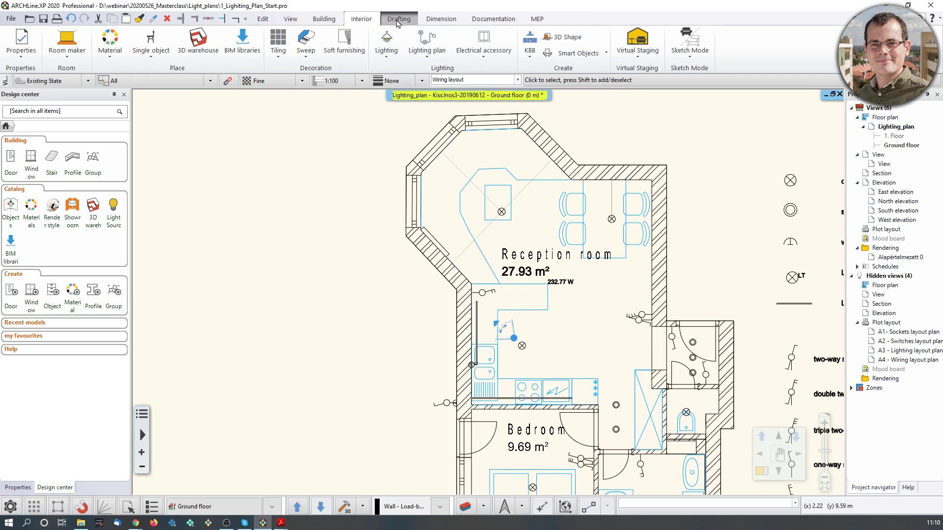
left_click(398, 20)
left_click(232, 40)
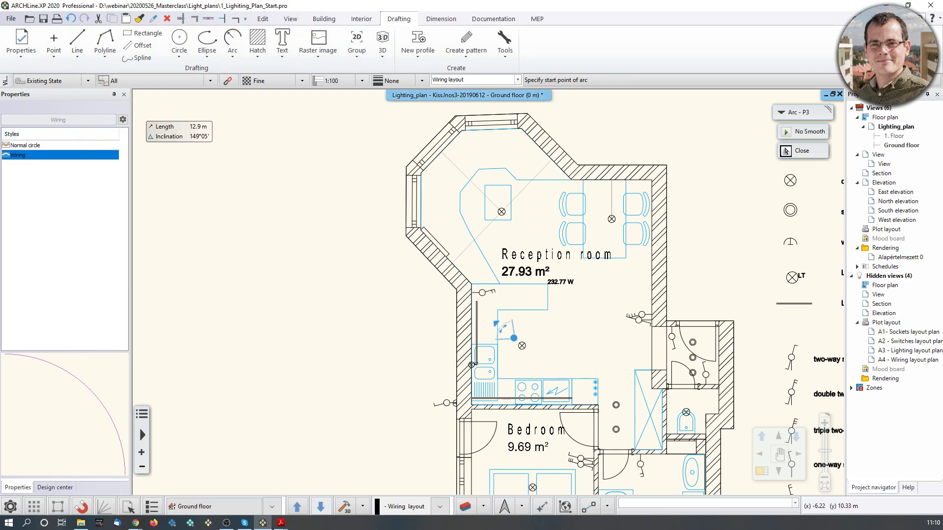
left_click(32, 158)
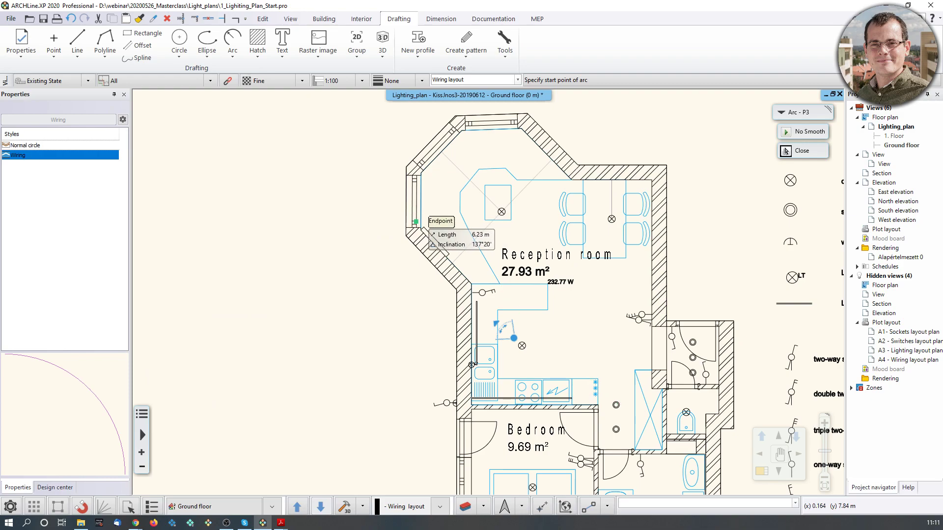
key("Escape")
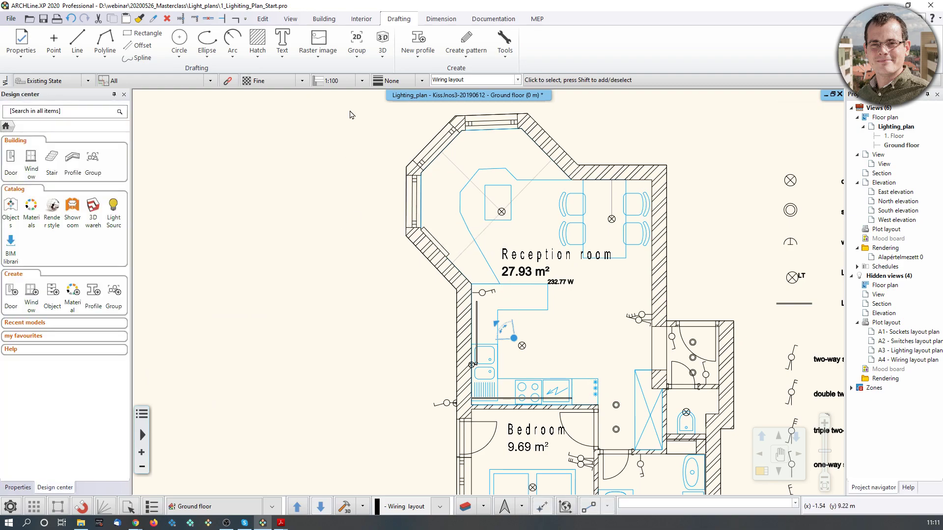
- Review the lighting plan's connecting element and arc style settings again and accept them
left_click(362, 20)
left_click(427, 51)
left_click(407, 74)
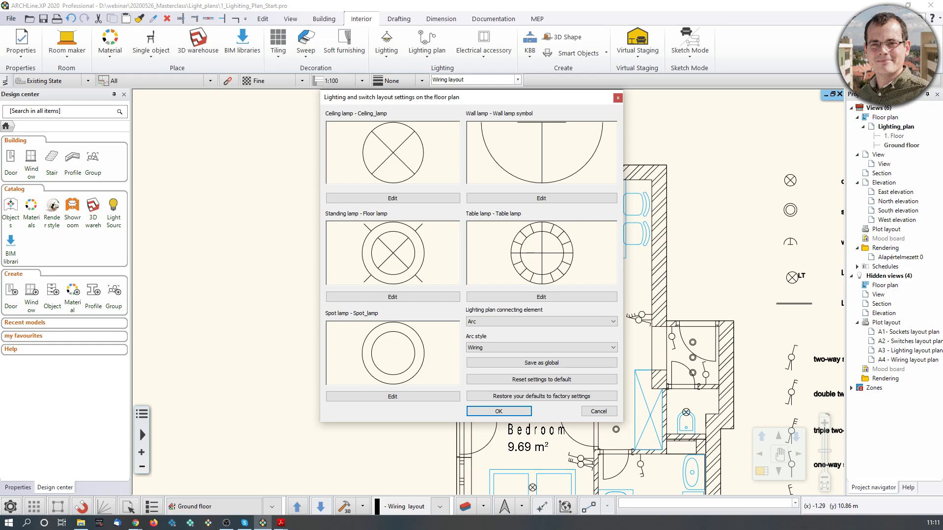
left_click(520, 415)
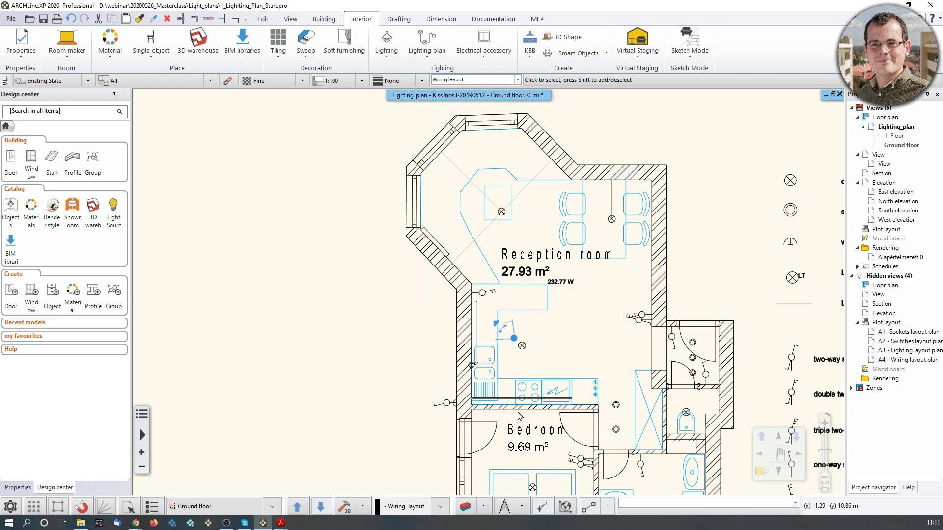
scroll(518, 305, "up", 4)
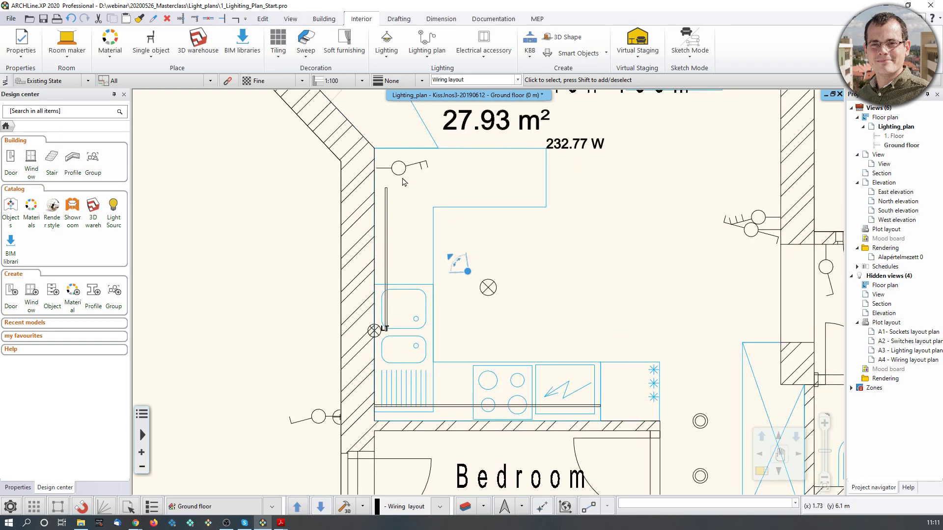
- Browse the Switches and sockets category of the object library, checking the Audio wall sockets and Plate switches groups
middle_click_drag(406, 177, 389, 264)
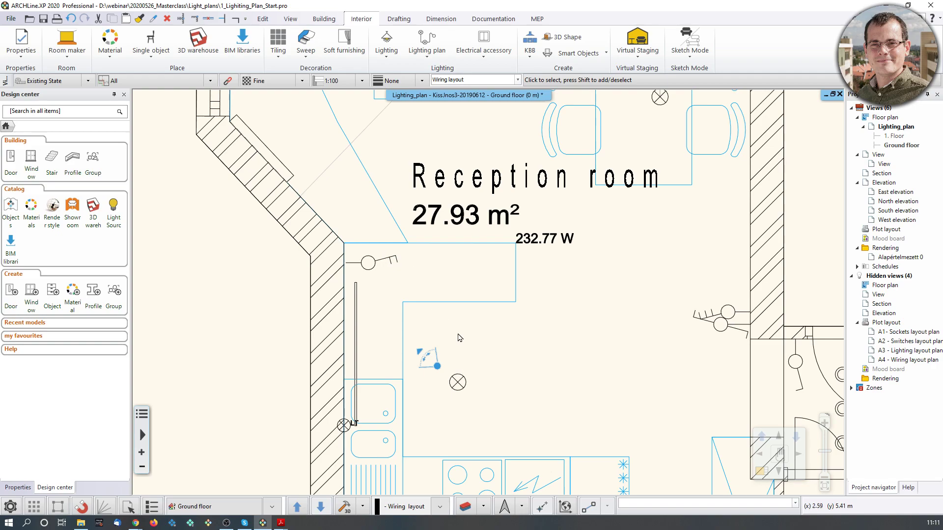
middle_click_drag(435, 297, 434, 317)
scroll(382, 296, "up", 2)
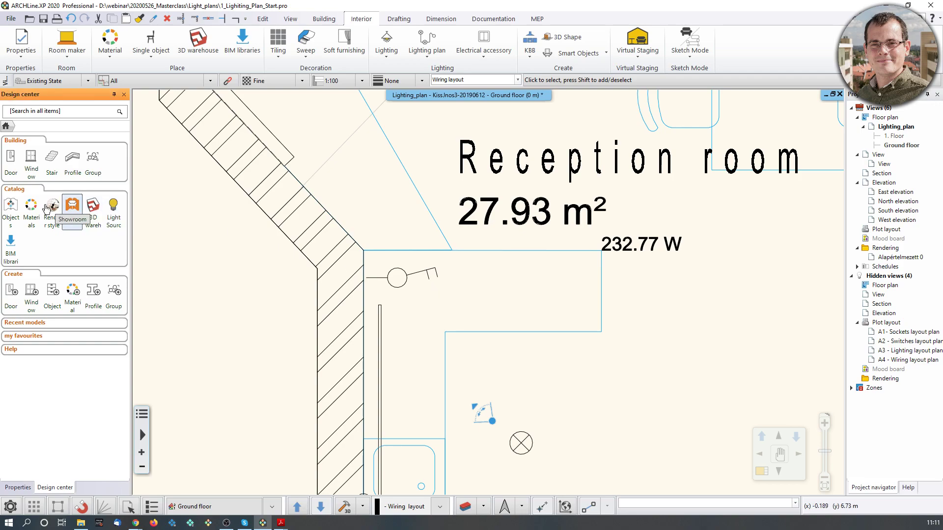
left_click(13, 212)
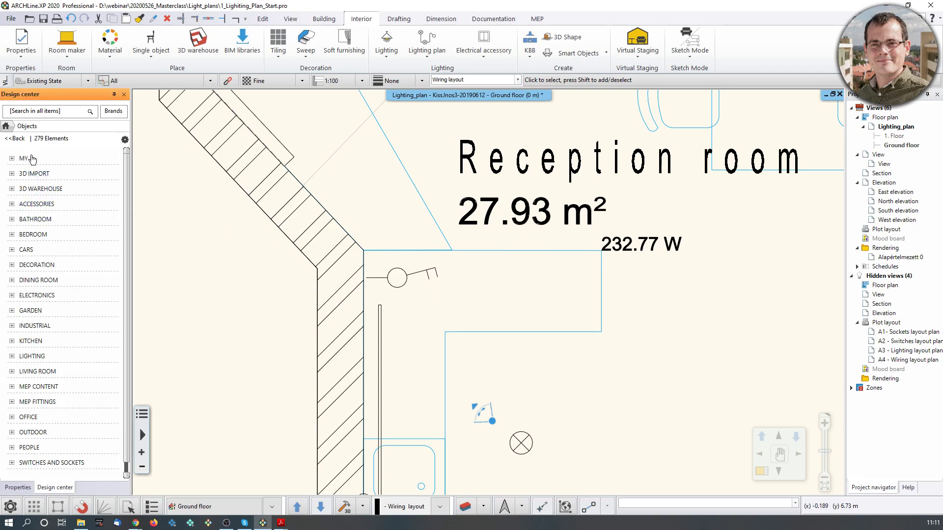
scroll(81, 313, "down", 1)
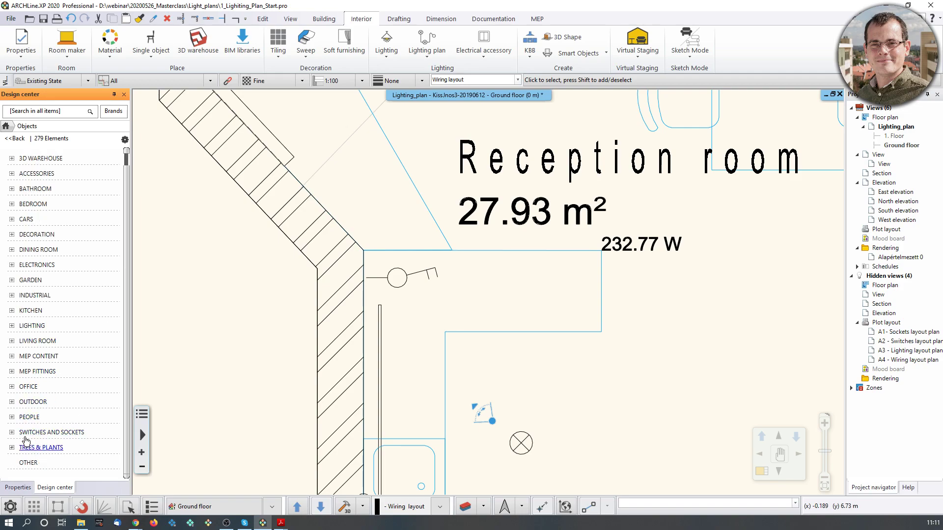
left_click(11, 432)
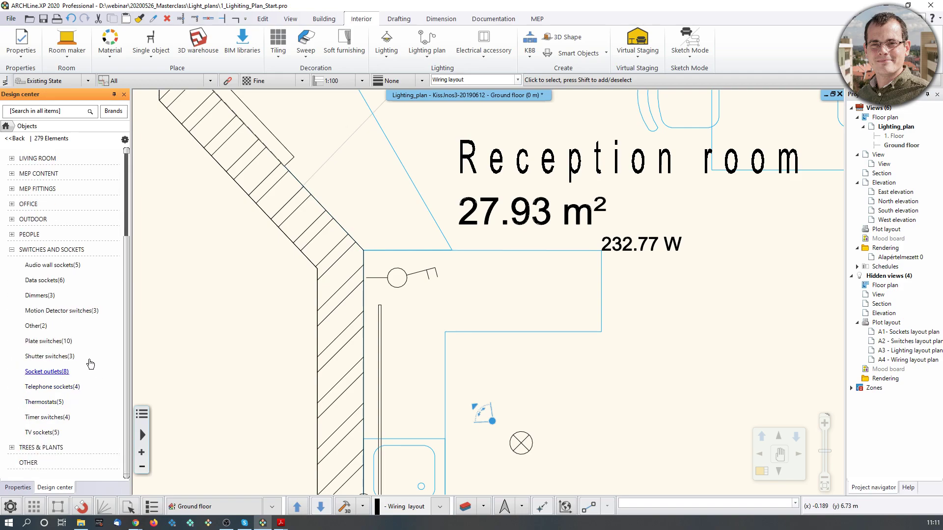
left_click(49, 265)
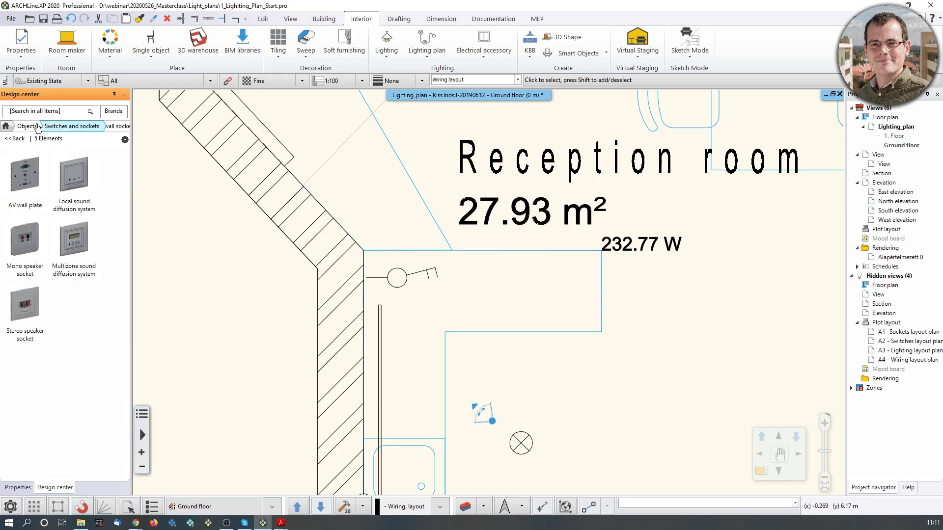
left_click(20, 139)
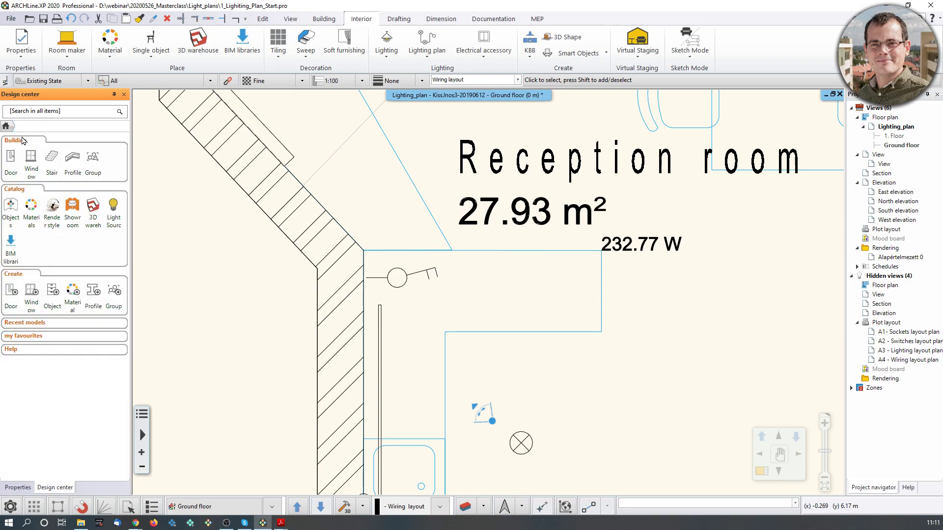
left_click(11, 208)
left_click(12, 433)
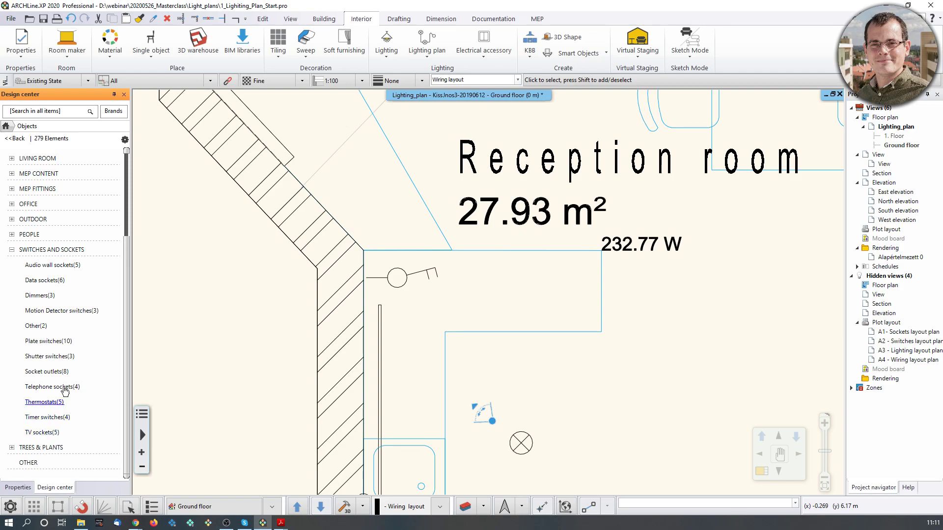
left_click(57, 343)
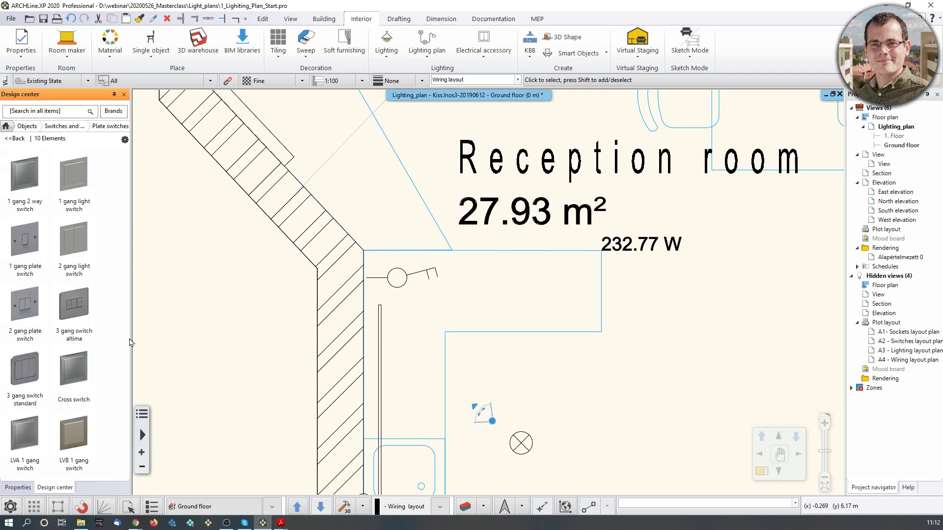
- Place a trial 1 gang 2 way switch on the reception room's slanted wall and delete it
left_click(35, 201)
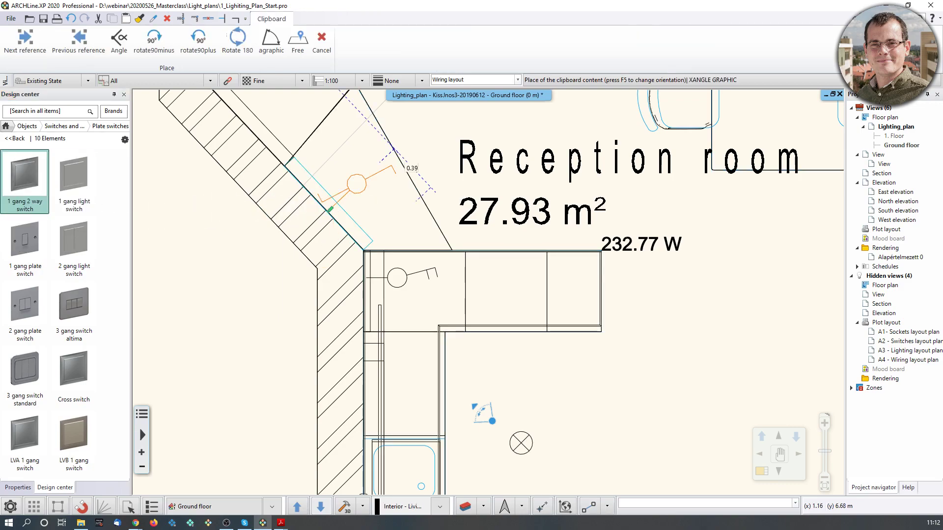
scroll(332, 211, "up", 2)
left_click(402, 218)
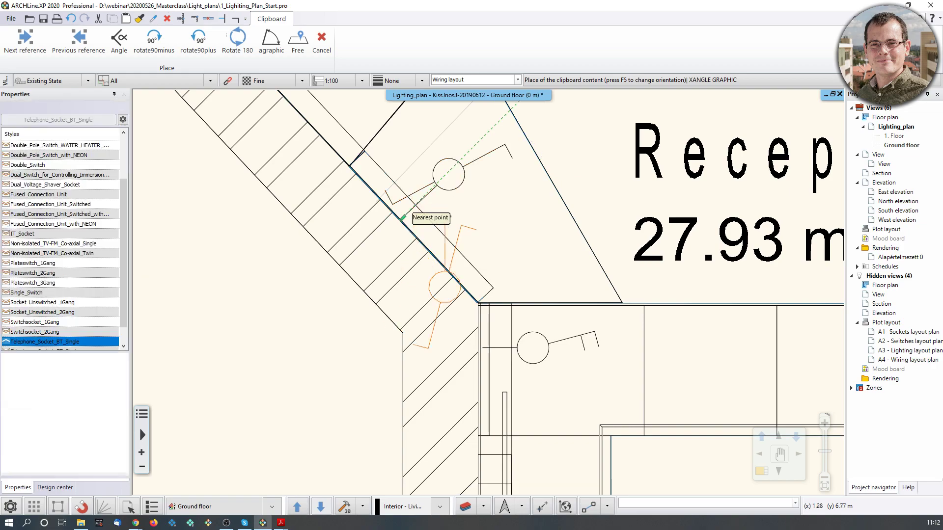
left_click(438, 169)
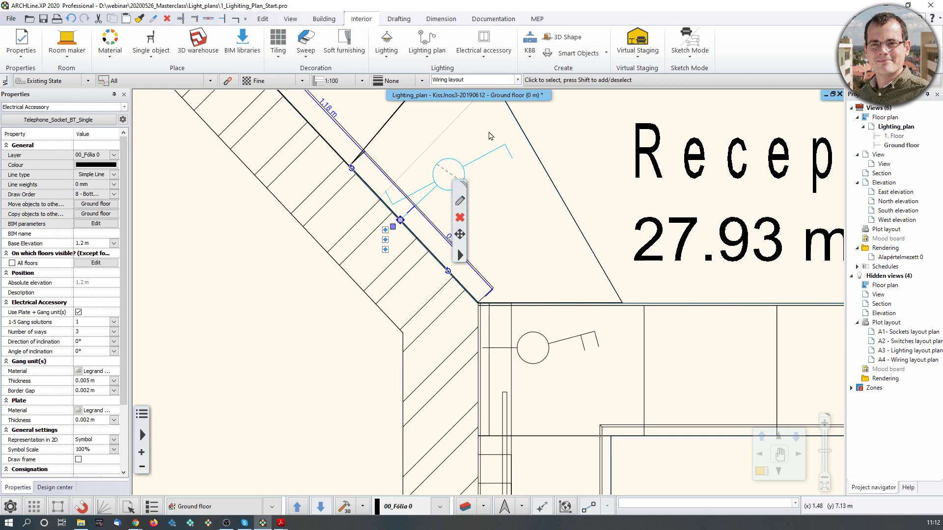
left_click(459, 217)
- Try 1 and 3 as the number of ways for the switch beside the kitchen counter, and restore it to 2
left_click(574, 341)
middle_click_drag(557, 342, 551, 323)
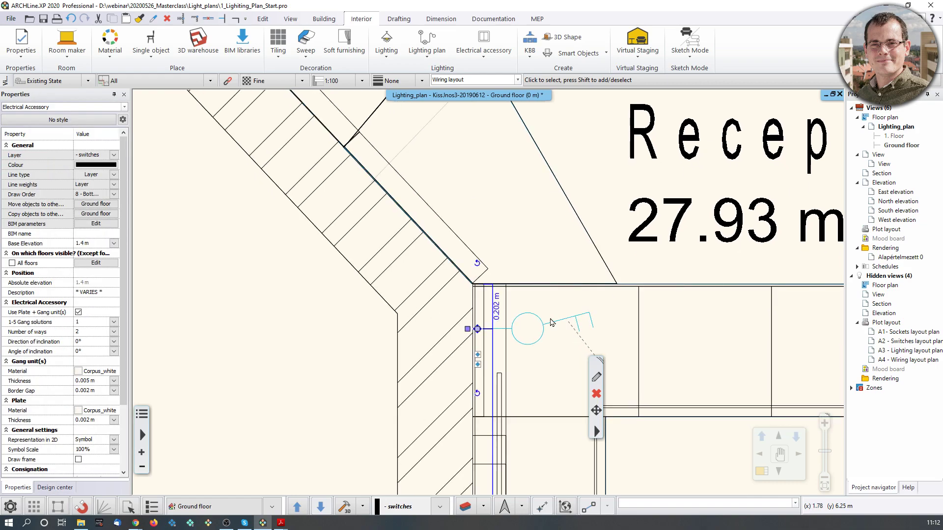
scroll(600, 337, "up", 2)
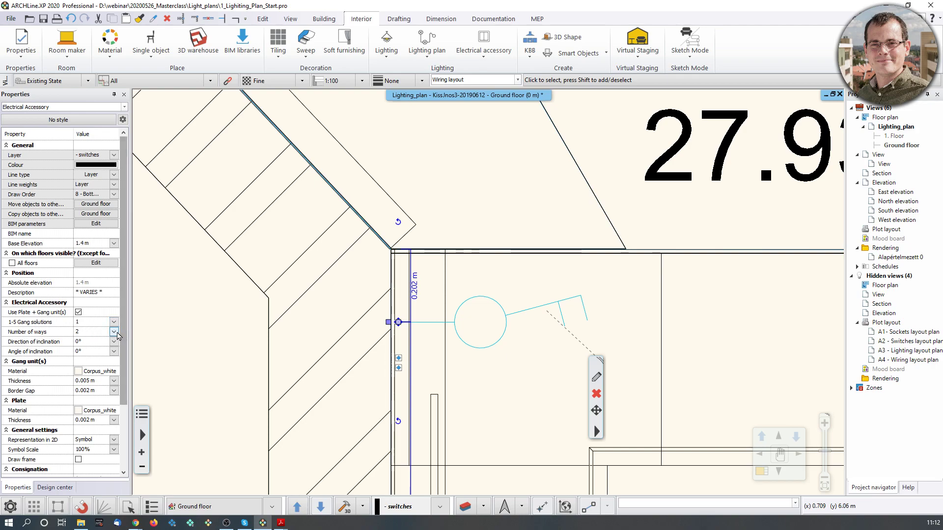
left_click(100, 333)
left_click(101, 341)
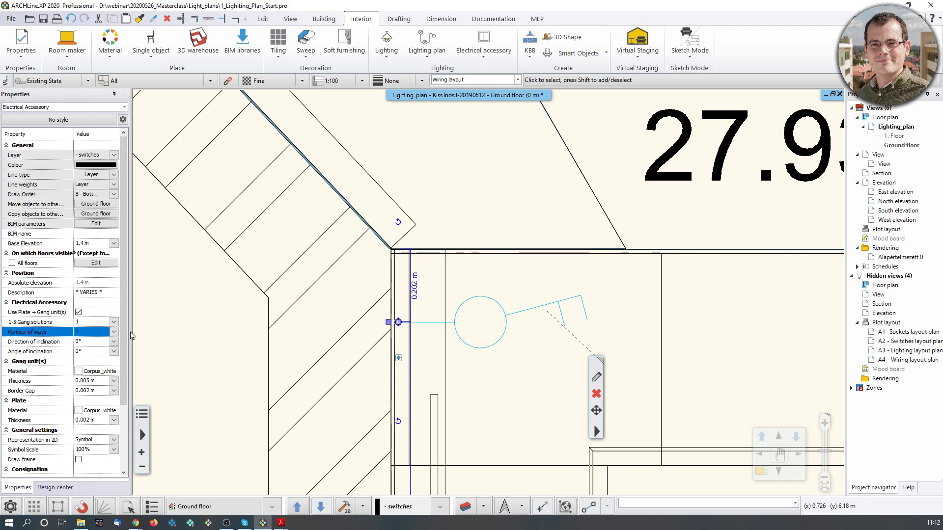
left_click(113, 333)
left_click(98, 356)
left_click(113, 333)
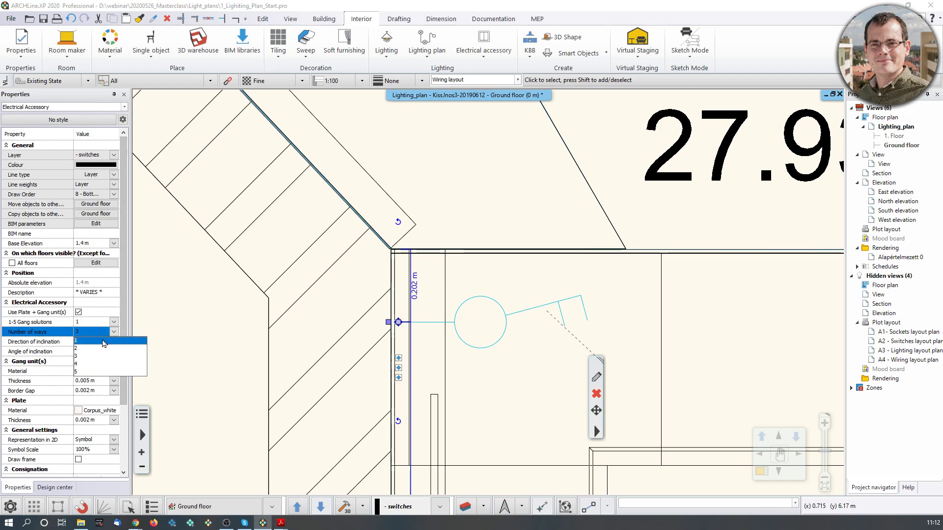
left_click(99, 349)
key("Escape")
- Change the plan's layer set to Lighting layout and back to Wiring layout to reset the visible layers
scroll(486, 290, "down", 3)
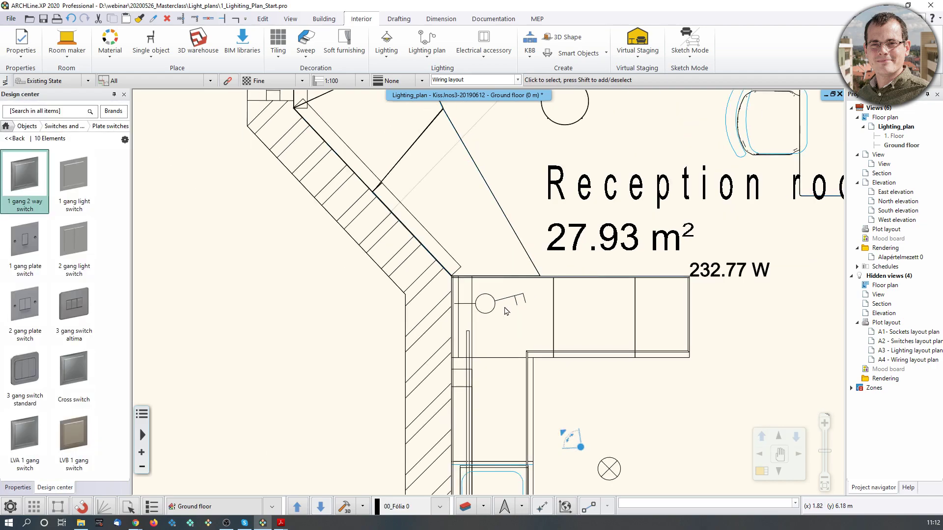
left_click(485, 310)
scroll(485, 307, "down", 3)
left_click(642, 345)
key("Escape")
middle_click_drag(642, 346, 576, 112)
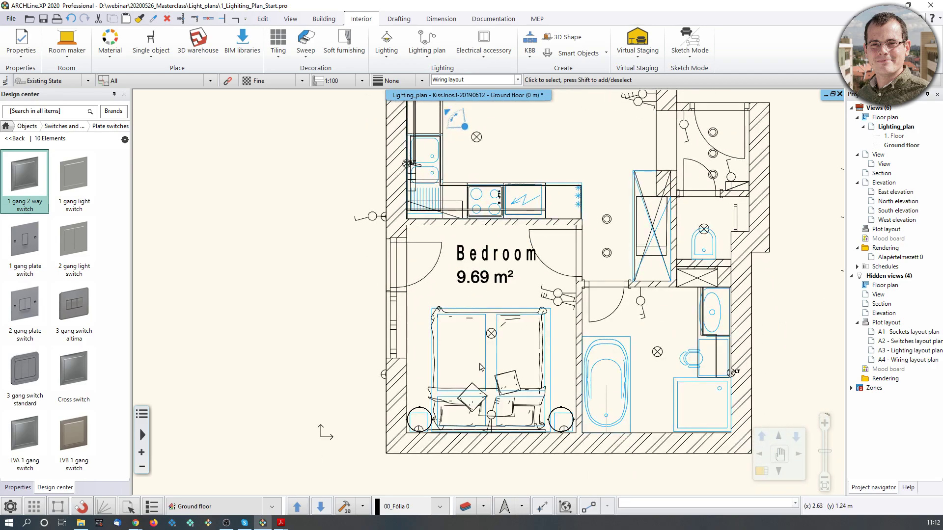
left_click(518, 79)
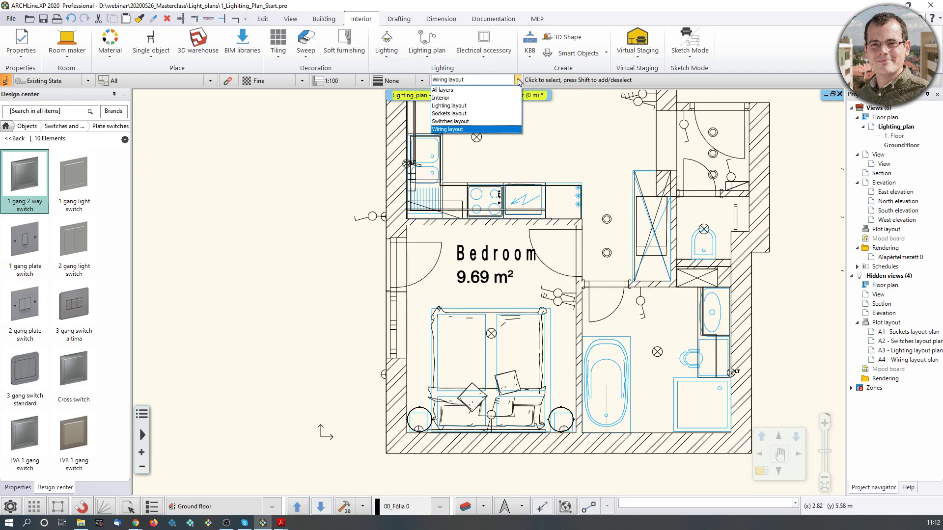
left_click(449, 106)
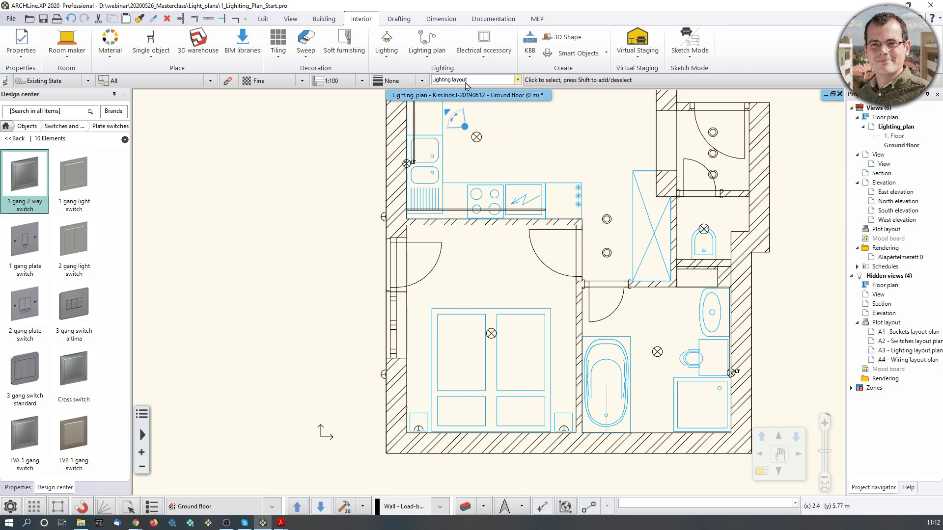
left_click(519, 80)
left_click(475, 129)
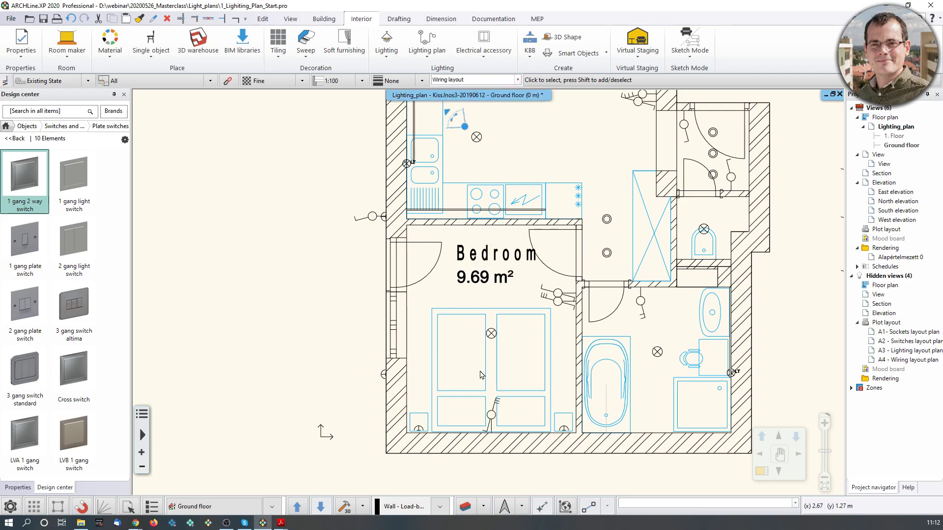
- Assign the first way of the switch behind the bed to the left bedside lamp with a wiring arc of about 0.87 m radius
scroll(492, 424, "up", 1)
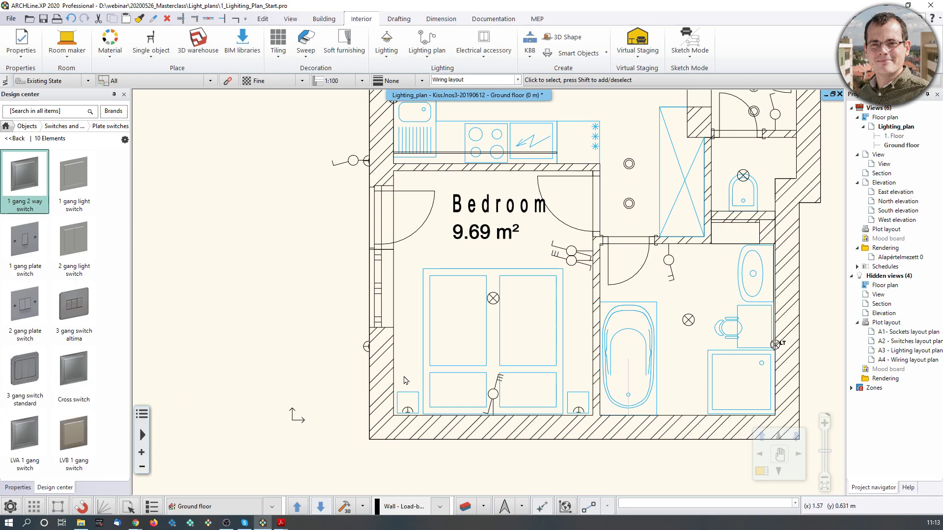
scroll(496, 388, "up", 3)
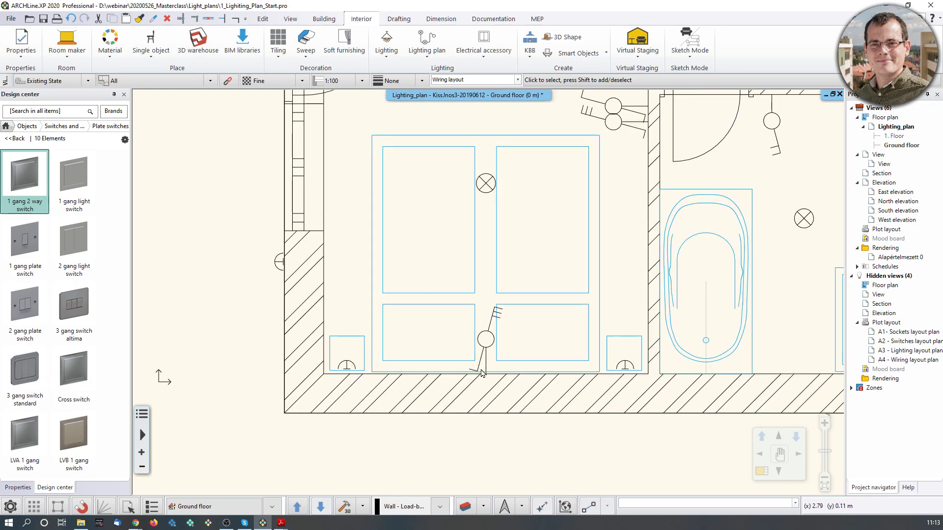
left_click(485, 339)
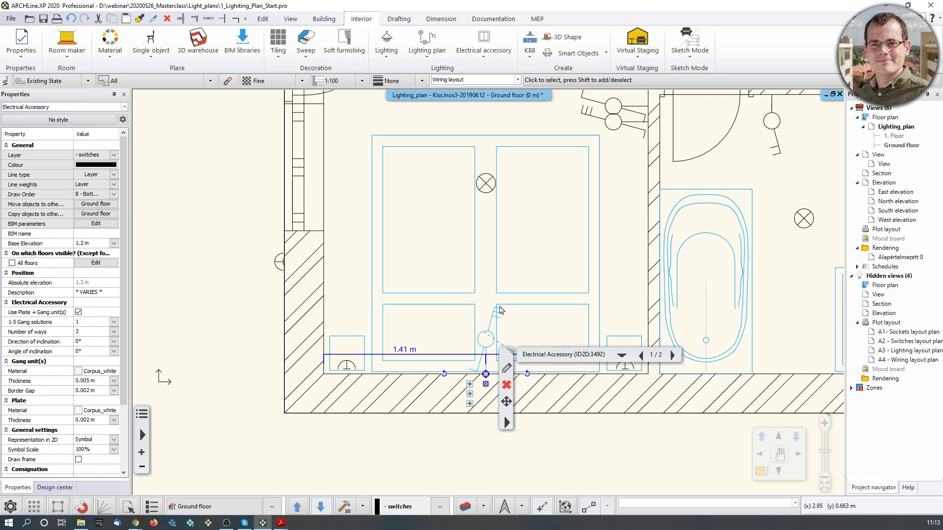
left_click(470, 389)
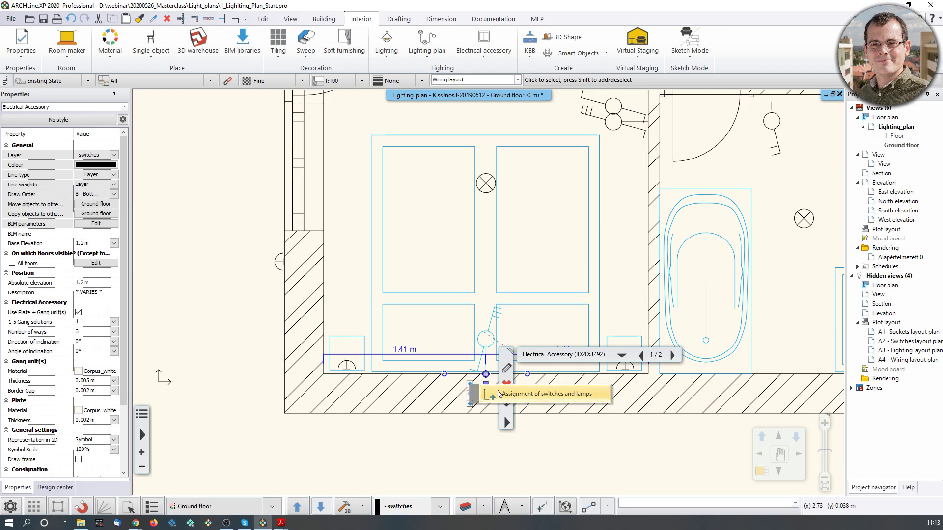
left_click(562, 395)
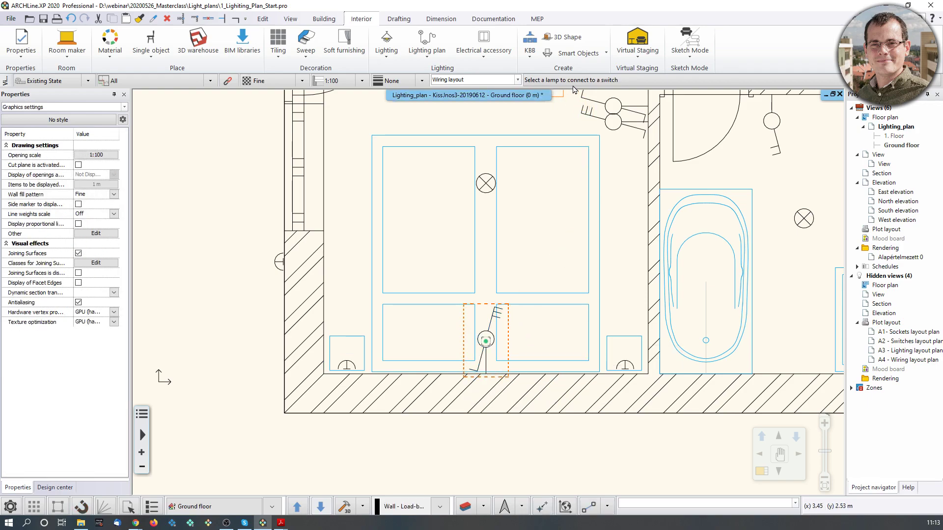
scroll(347, 374, "up", 2)
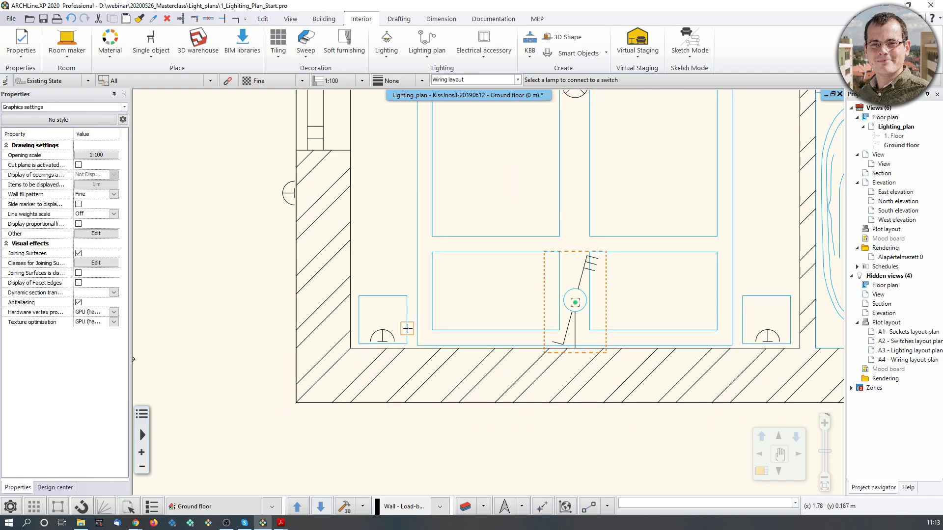
left_click(386, 334)
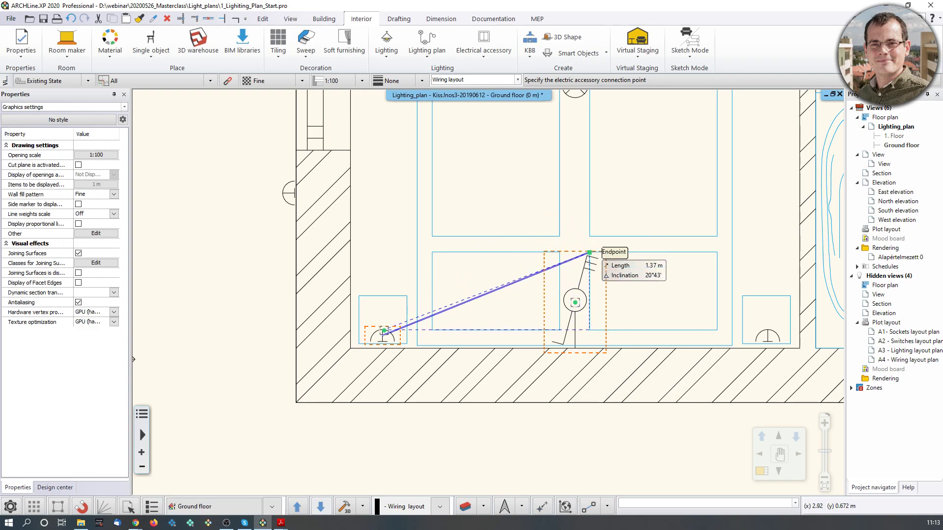
scroll(585, 280, "up", 2)
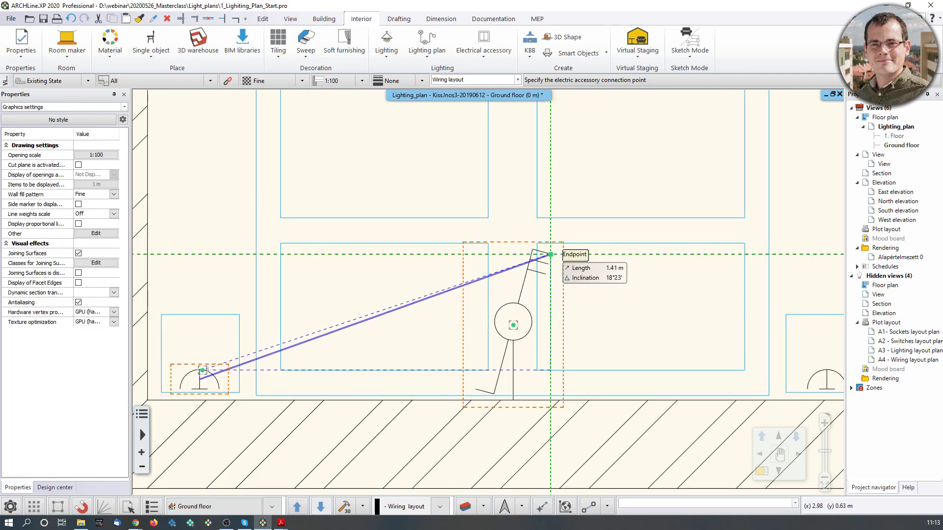
left_click(550, 254)
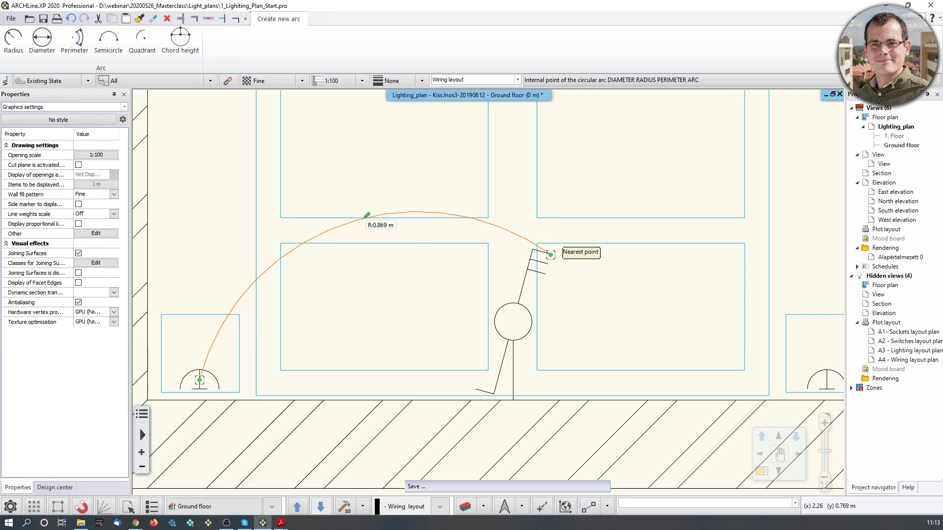
left_click(367, 216)
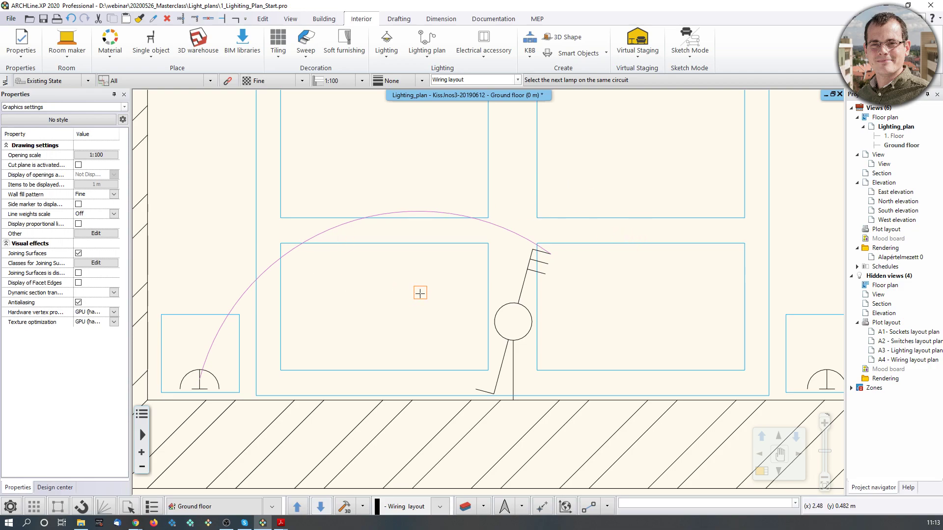
key("Escape")
- Assign the third way of the switch behind the bed to the right bedside lamp with a shallow wiring arc
left_click(511, 311)
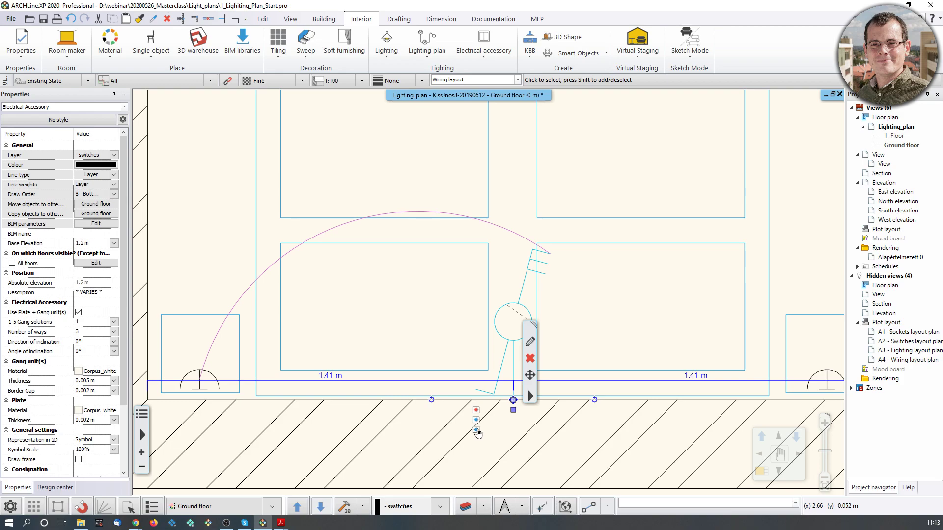
left_click(477, 431)
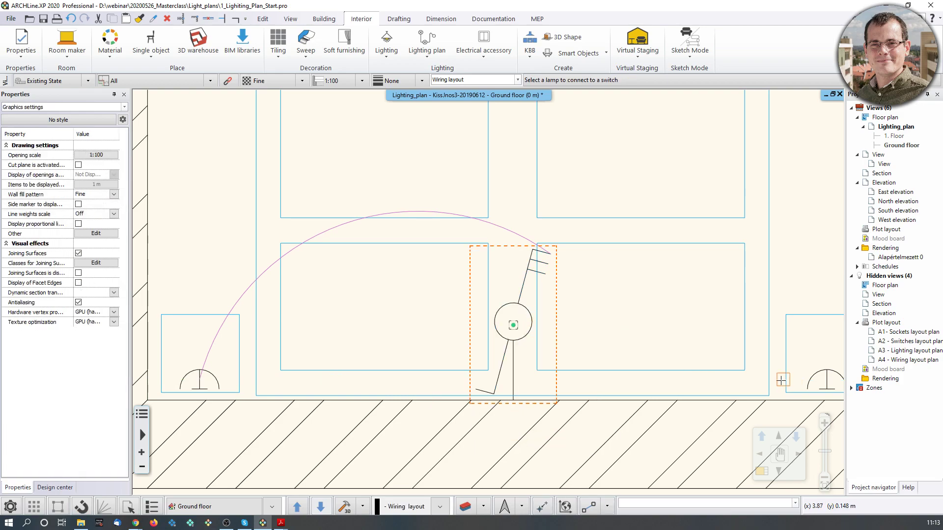
middle_click_drag(784, 379, 713, 386)
left_click(760, 379)
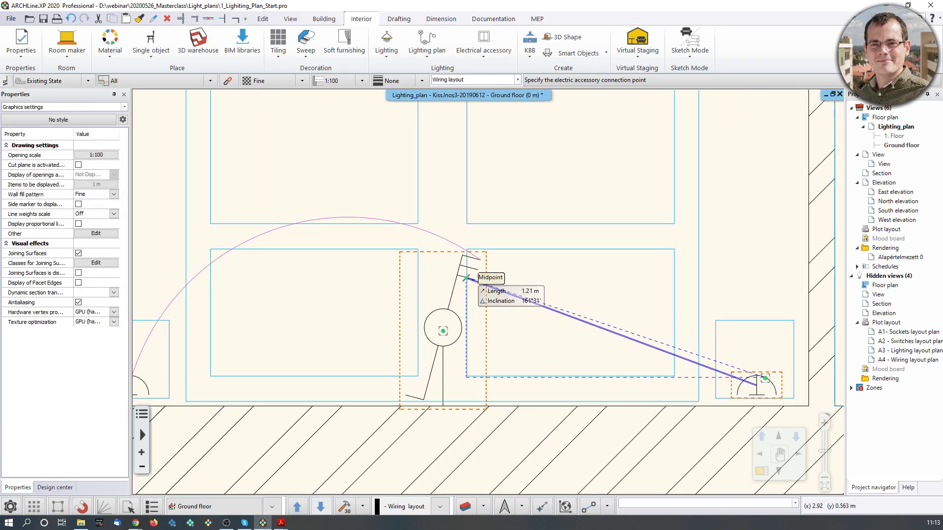
left_click(469, 280)
left_click(644, 321)
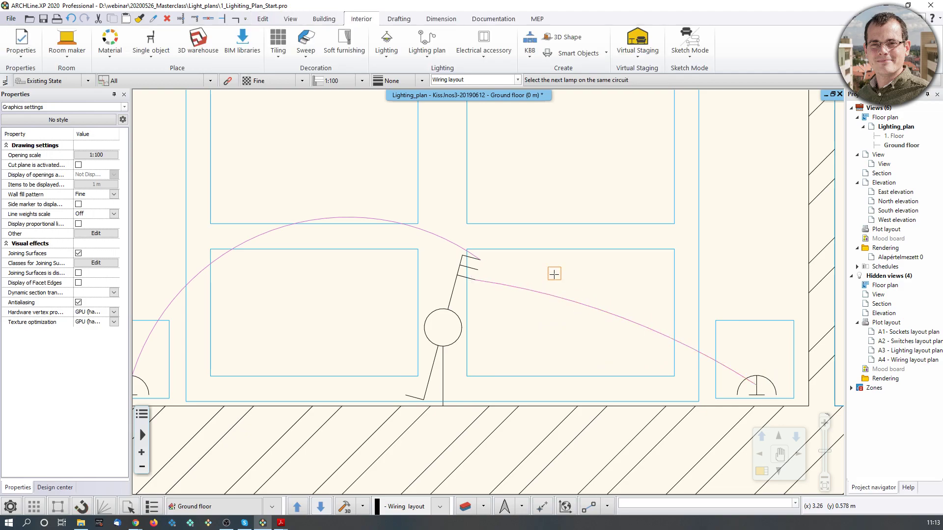
- Assign the second way of the switch behind the bed to the bedroom ceiling lamp with a wiring arc bulging to the right
key("Escape")
scroll(522, 374, "down", 3)
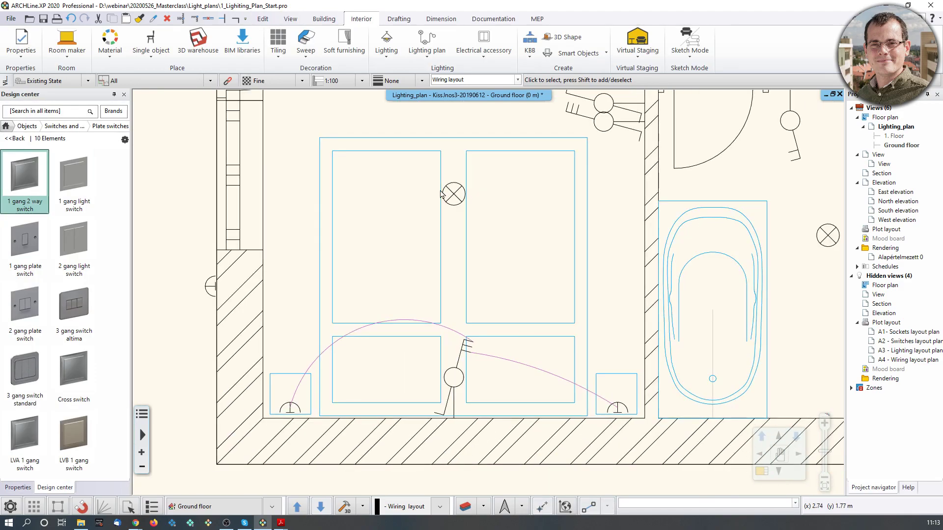
left_click(482, 398)
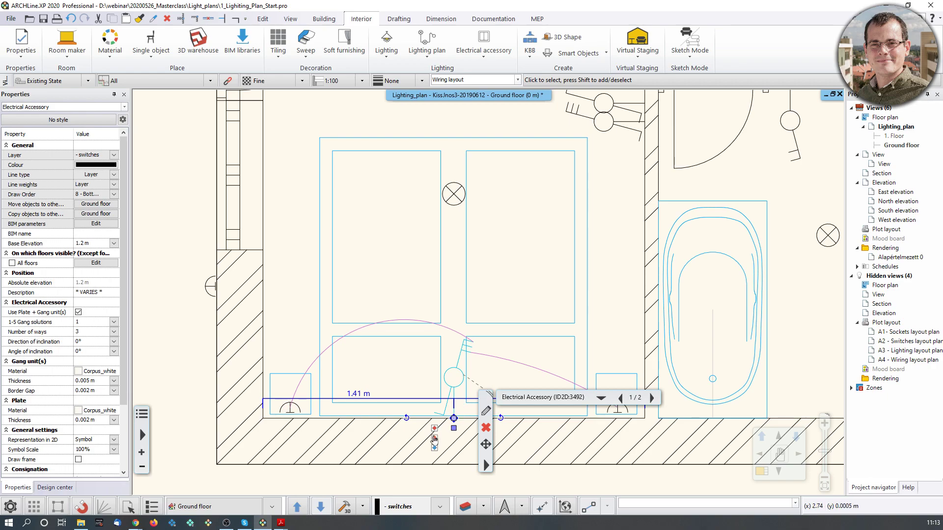
scroll(437, 445, "up", 2)
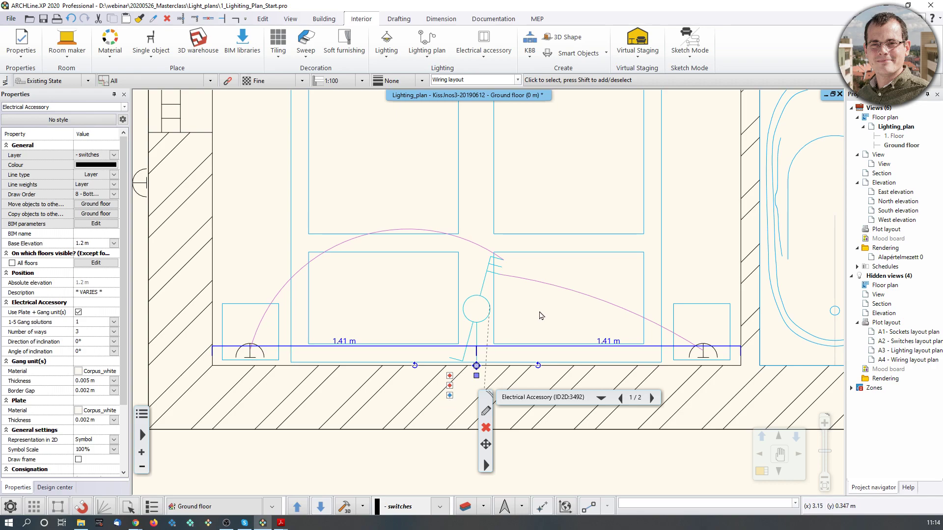
scroll(491, 324, "down", 5)
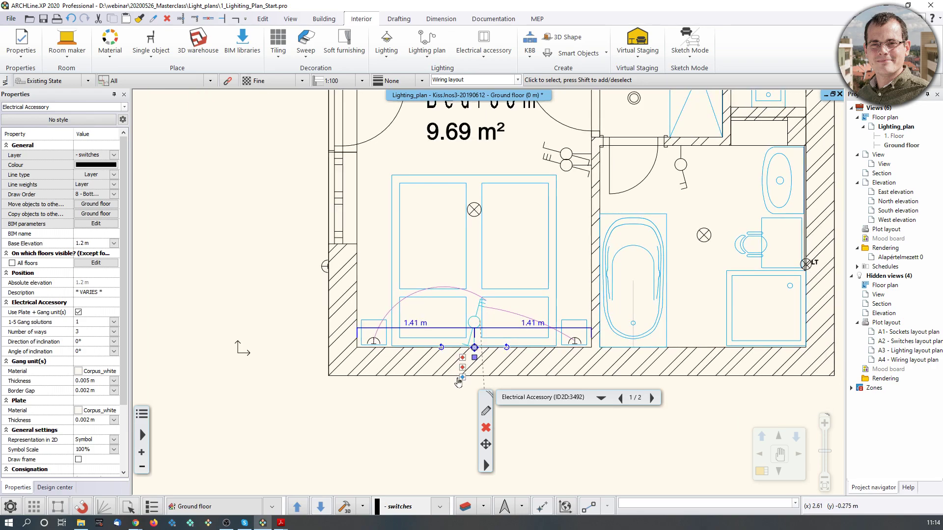
left_click(463, 378)
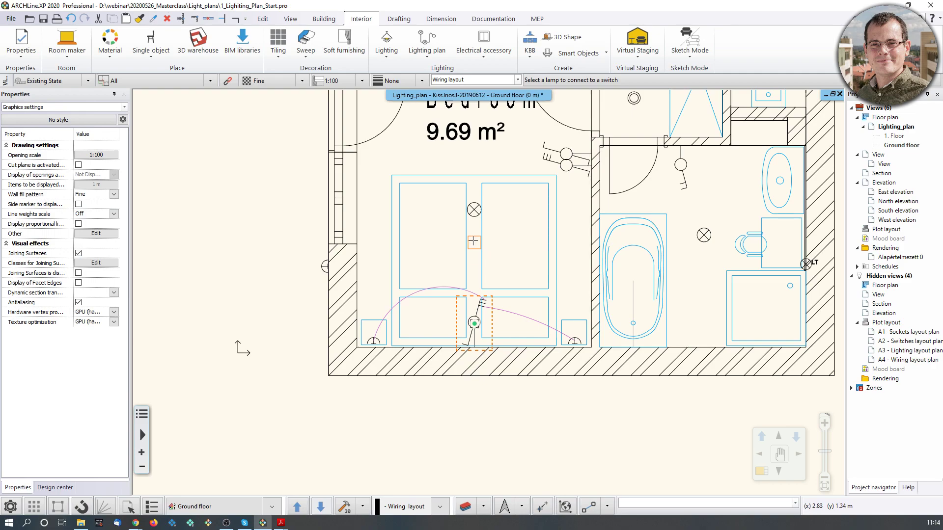
left_click(475, 210)
scroll(524, 300, "up", 4)
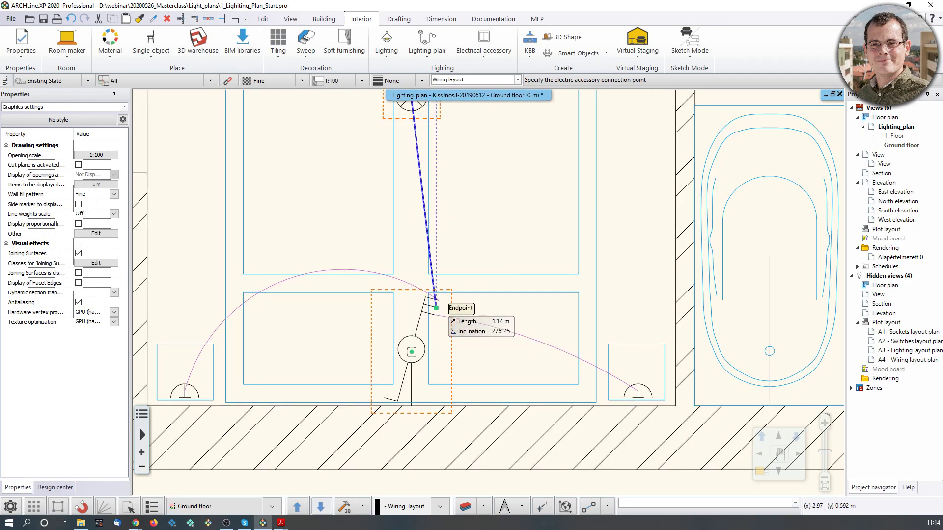
left_click(437, 308)
left_click(469, 250)
scroll(521, 236, "down", 3)
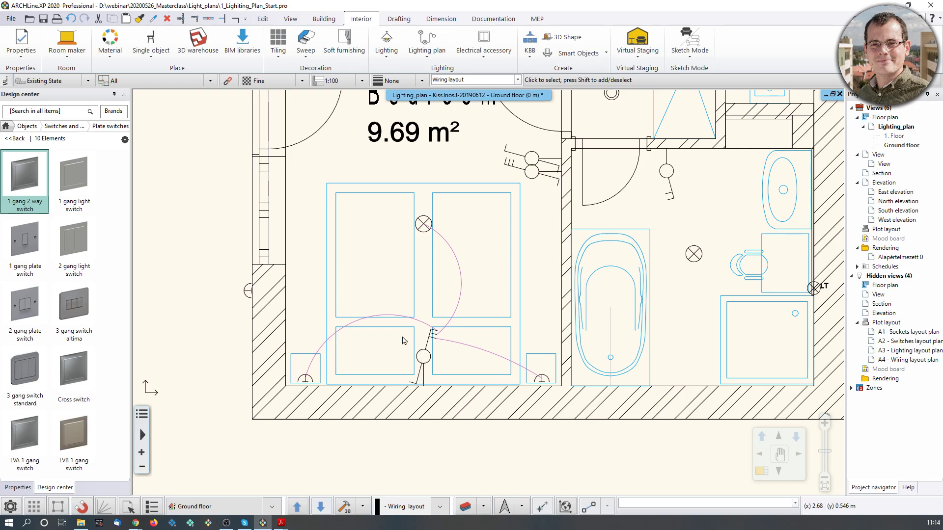
middle_click_drag(476, 259, 468, 307)
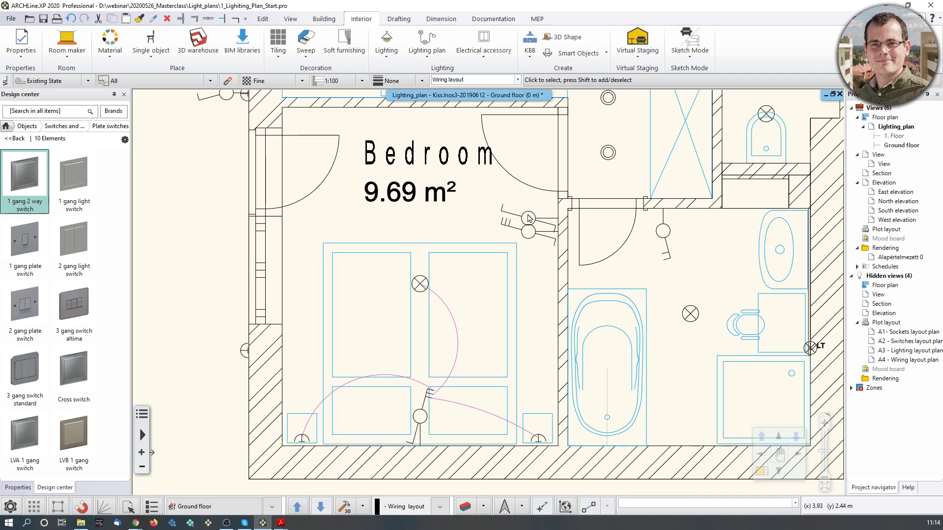
- Assign the first way of the lower three-way switch beside the bedroom door to the left bedside lamp with a wide wiring arc
left_click(528, 235)
scroll(533, 212, "up", 3)
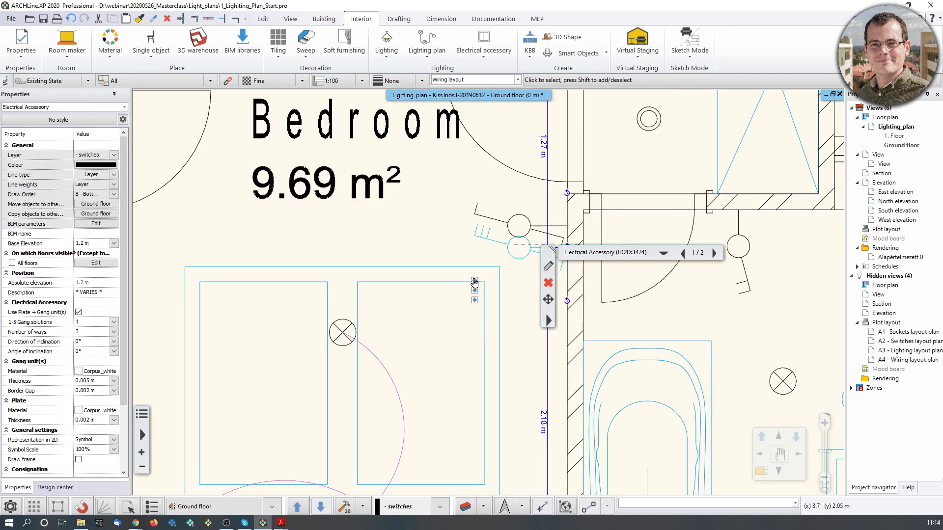
left_click(475, 281)
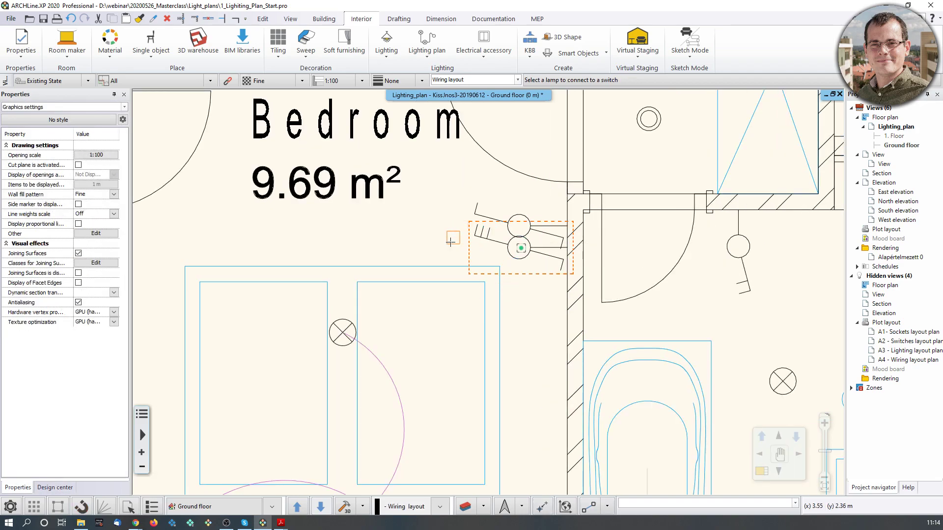
scroll(486, 293, "down", 3)
left_click(281, 467)
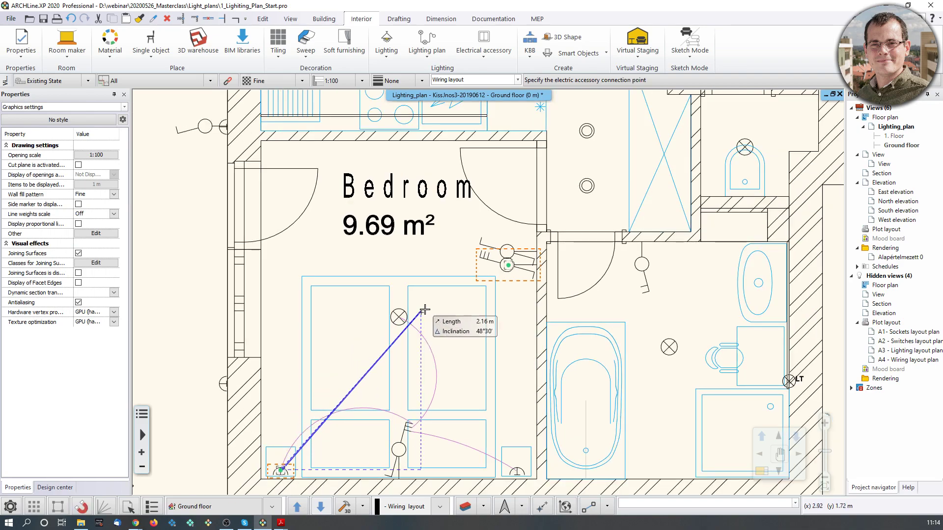
scroll(474, 249, "up", 4)
left_click(528, 260)
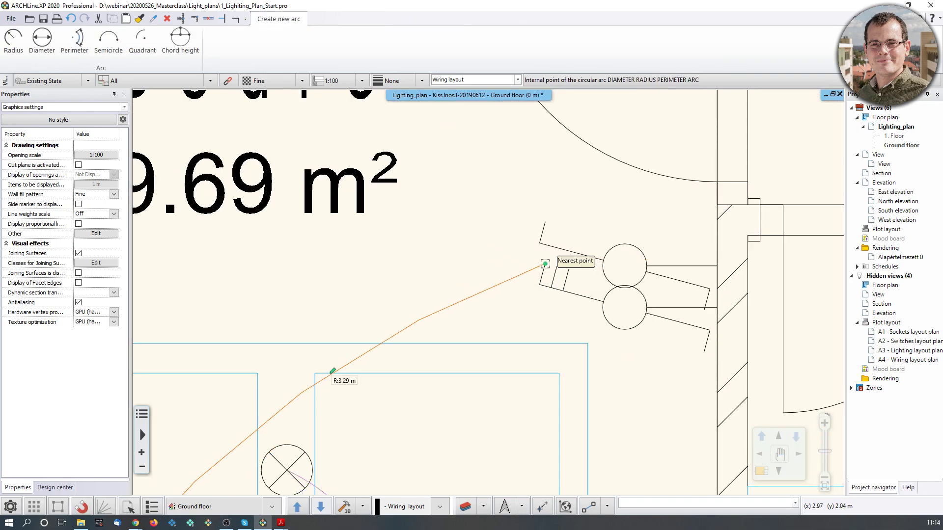
scroll(525, 265, "down", 3)
left_click(523, 275)
scroll(523, 275, "down", 3)
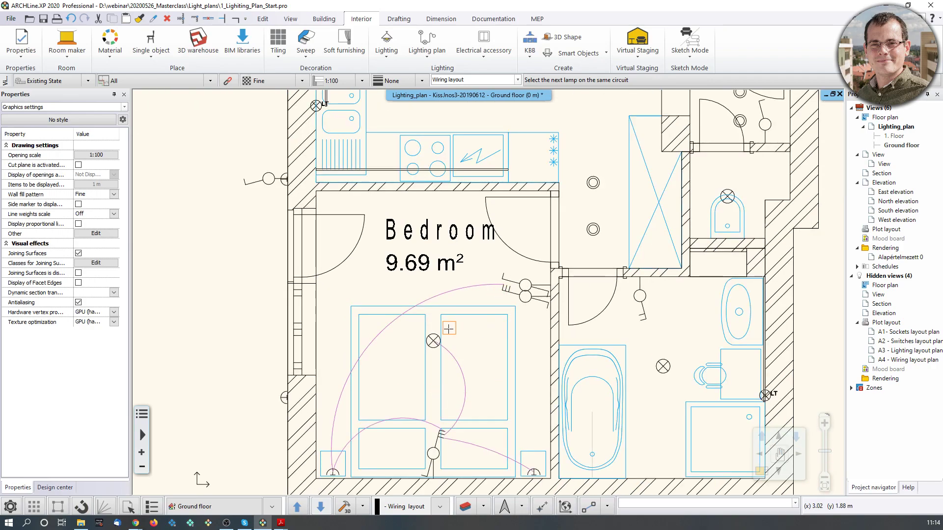
key("Escape")
- Assign the third way of the lower switch beside the bedroom door to the right bedside lamp with a shallow wiring arc
middle_click_drag(508, 313, 497, 263)
left_click(518, 252)
scroll(504, 270, "up", 2)
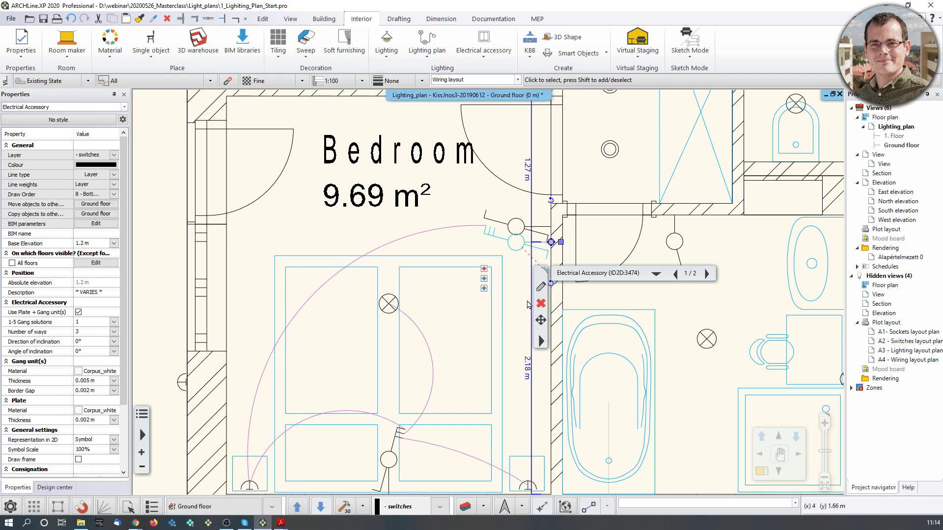
left_click(484, 289)
left_click(514, 437)
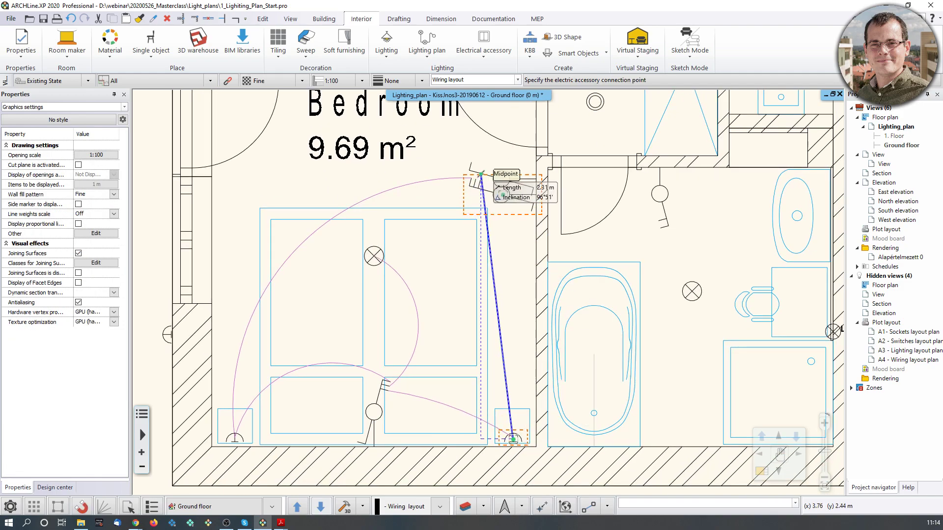
left_click(481, 173)
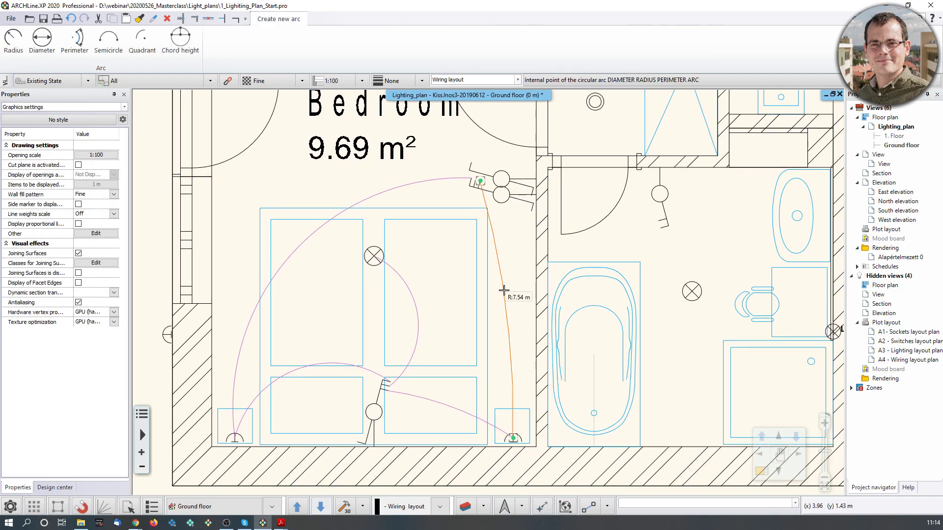
key("Escape")
middle_click_drag(470, 288, 466, 354)
scroll(461, 318, "down", 1)
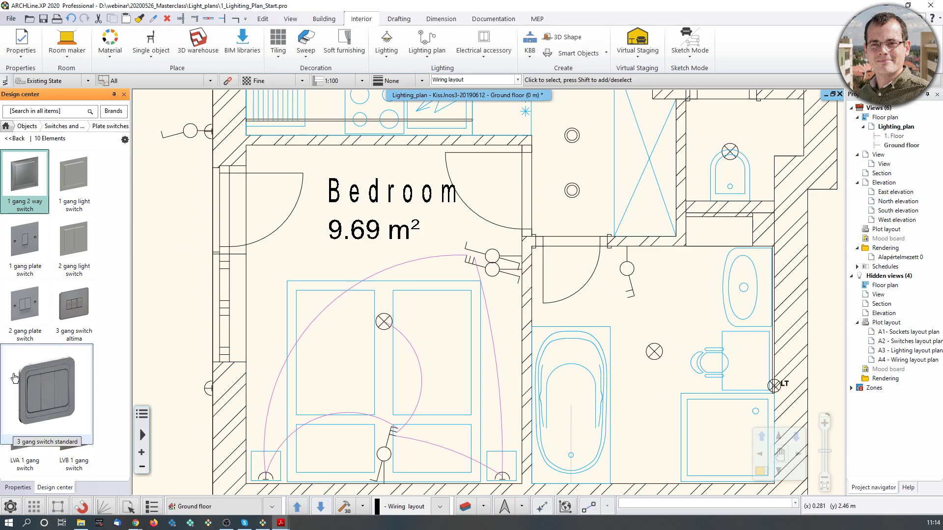
- Display the lamp statuses and examine the connections of both switches beside the bedroom door and the bedroom ceiling lamp
middle_click_drag(387, 362, 393, 341)
left_click(426, 55)
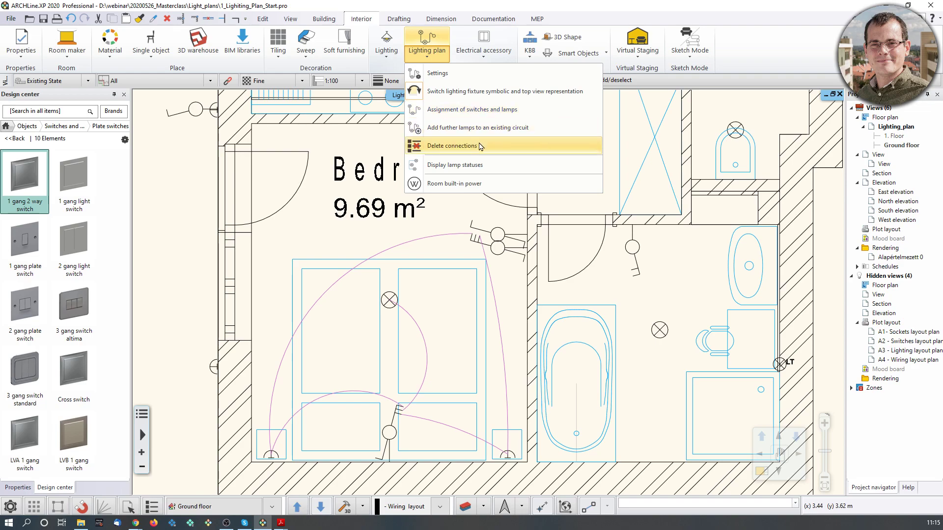
left_click(473, 167)
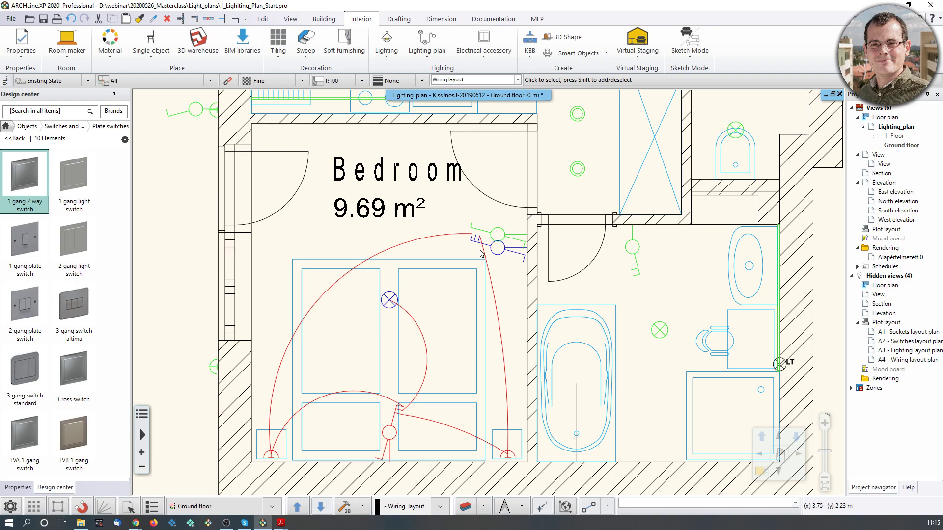
left_click(500, 233)
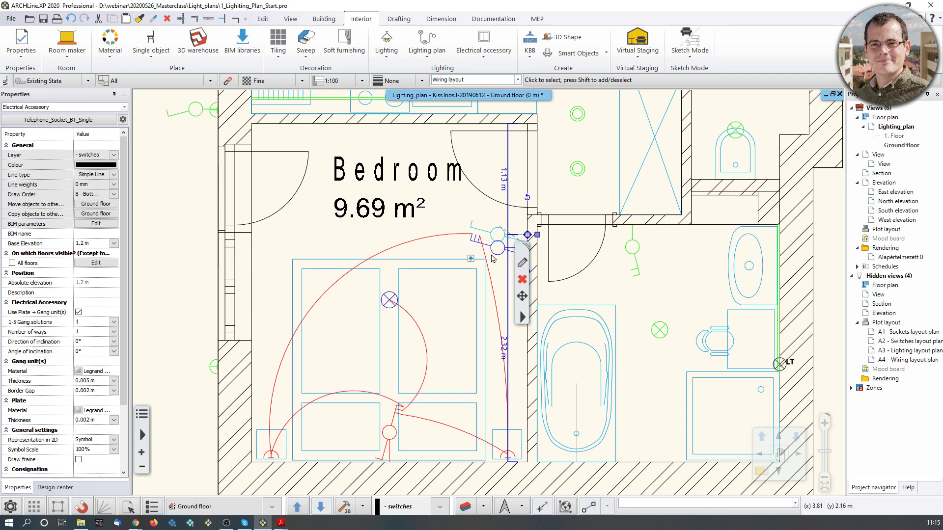
left_click(299, 240)
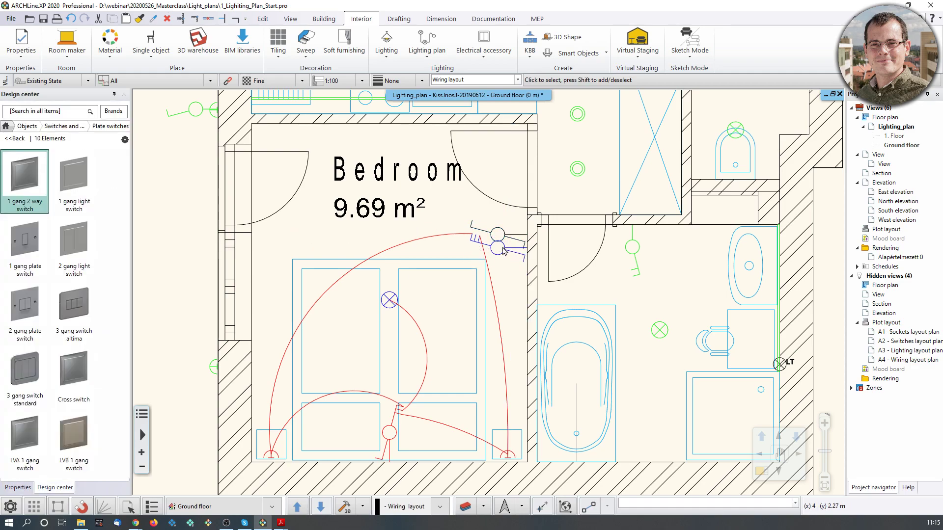
scroll(477, 264, "up", 2)
left_click(527, 263)
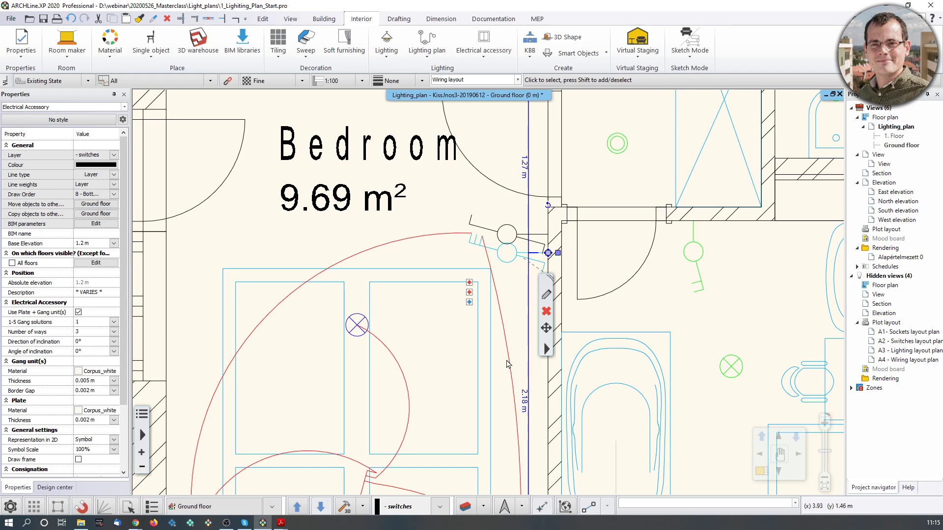
left_click(420, 270)
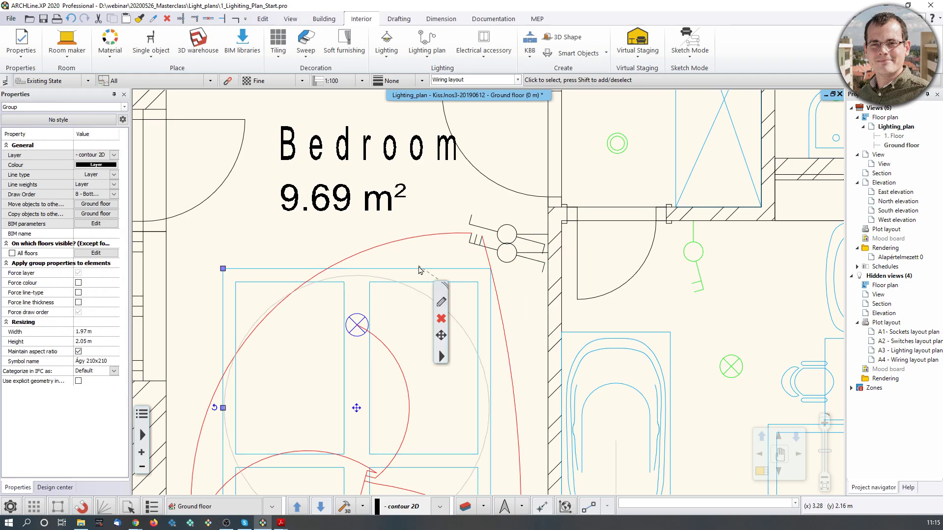
left_click(361, 323)
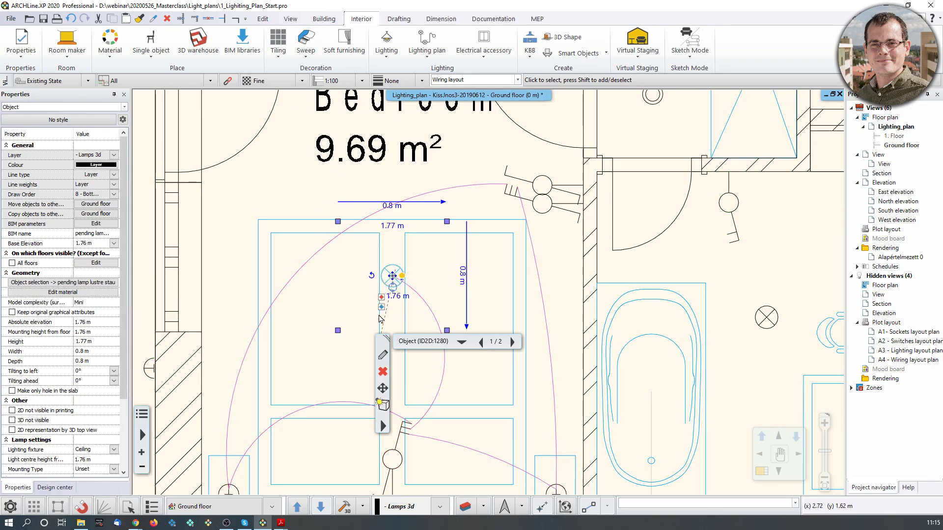
middle_click_drag(449, 290, 466, 258)
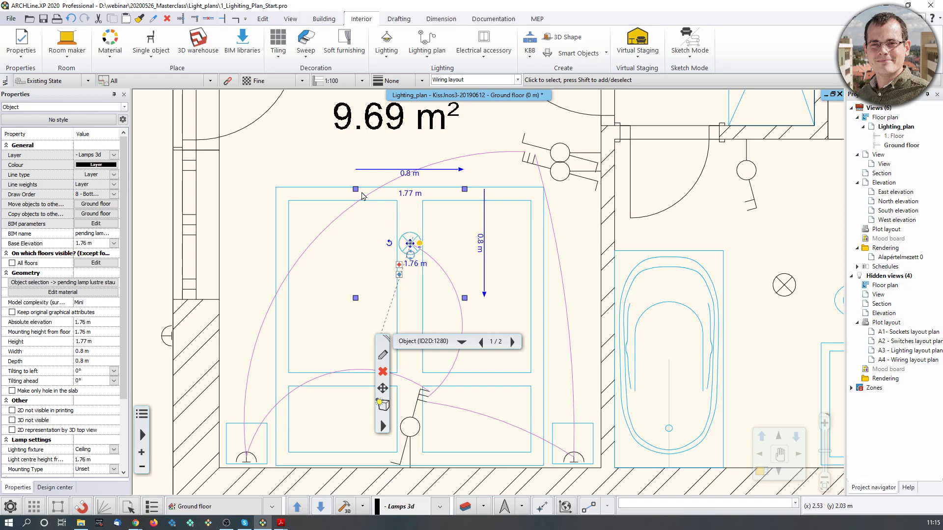
key("Escape")
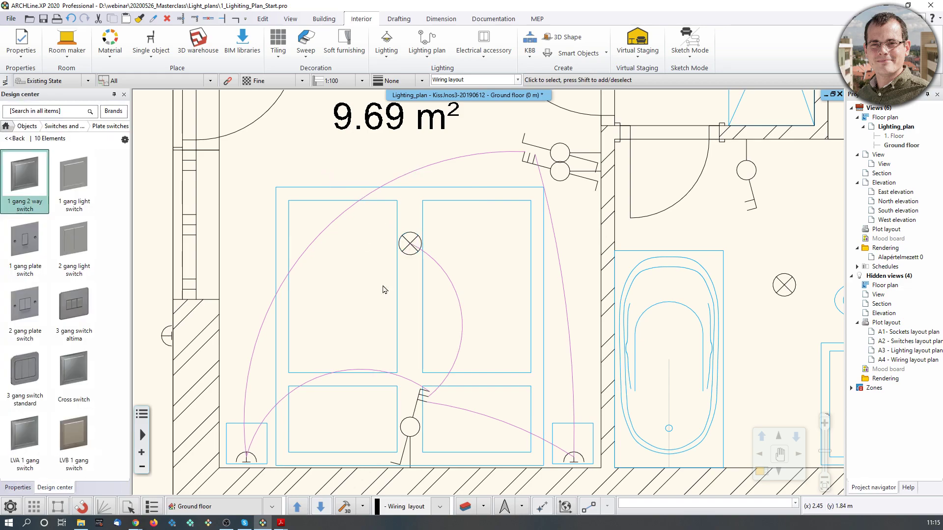
- Check the lamp statuses and assign the second way of the lower door switch to the bedroom ceiling lamp with an arc of about 2.4 m radius
left_click(430, 57)
left_click(454, 165)
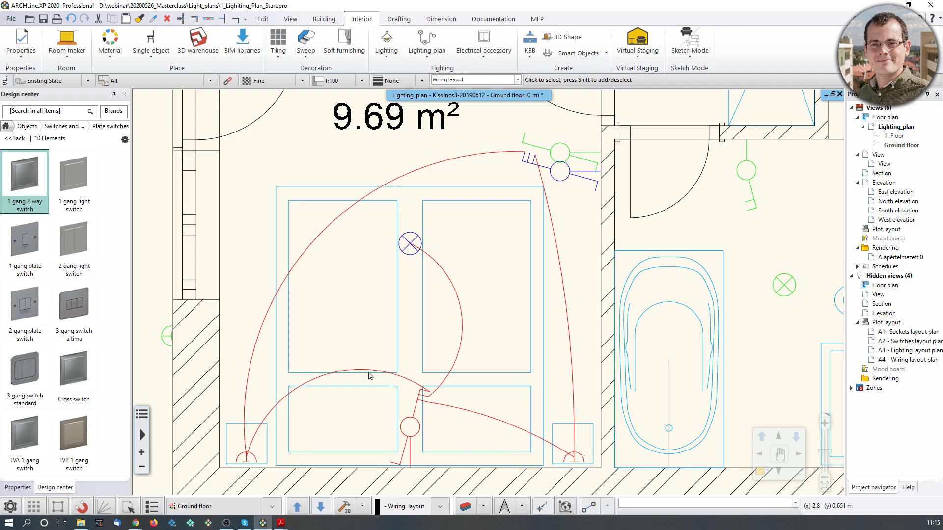
left_click(566, 172)
scroll(566, 172, "up", 3)
left_click(484, 287)
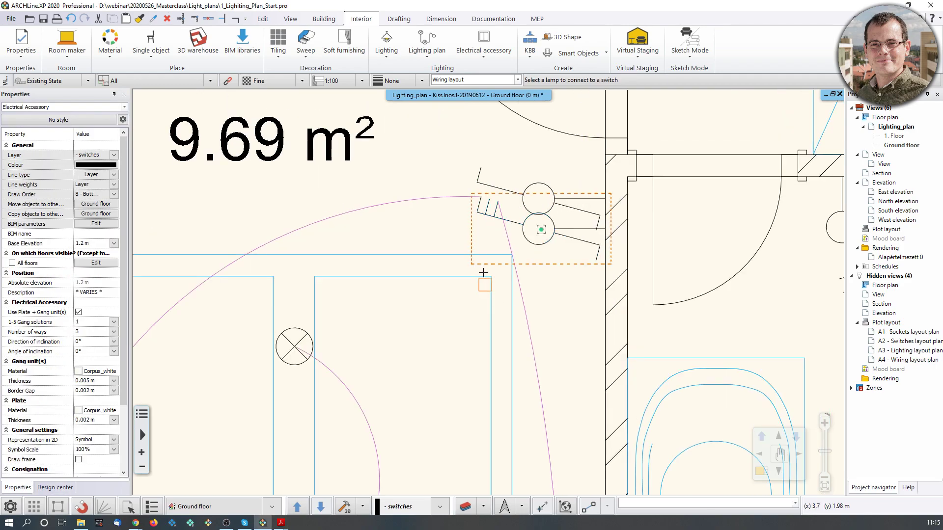
left_click(294, 347)
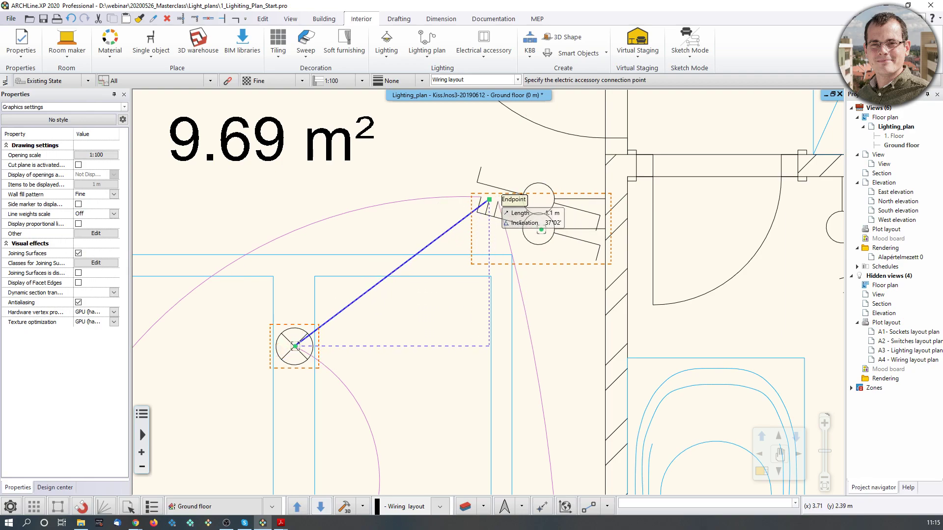
left_click(490, 199)
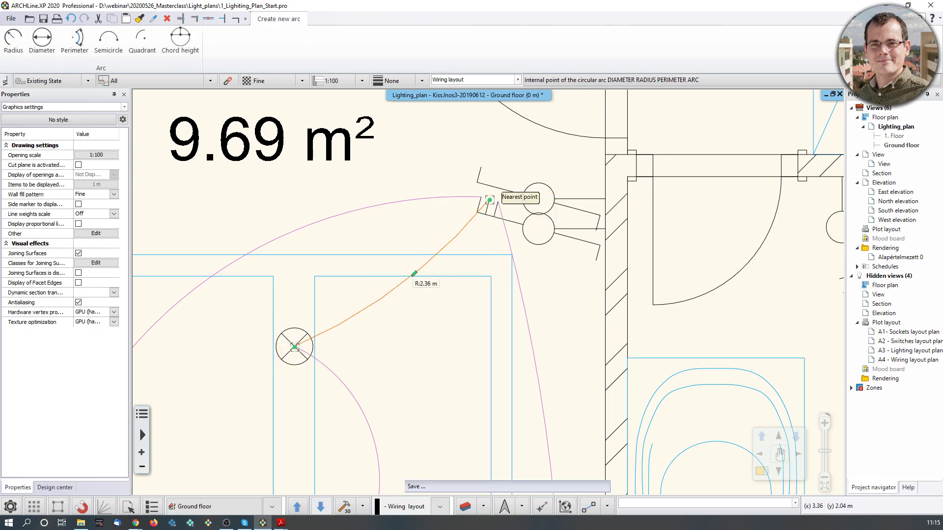
left_click(489, 199)
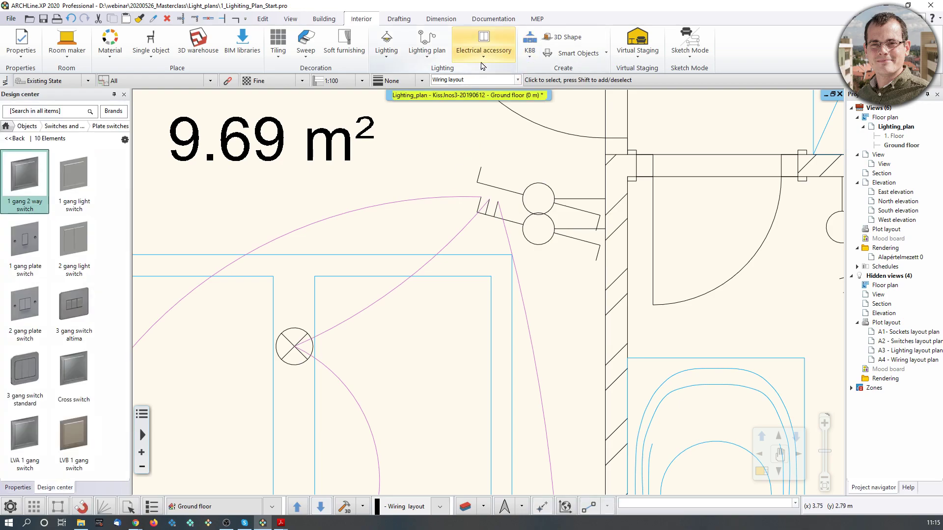
- Display the lamp statuses to check the bedroom circuits, and select the upper switch beside the bedroom door
left_click(427, 52)
left_click(459, 164)
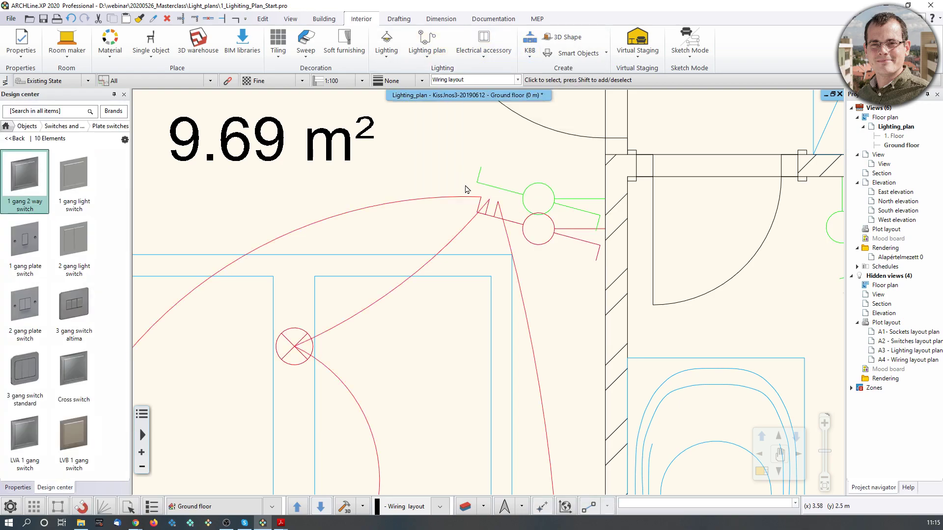
scroll(344, 334, "down", 3)
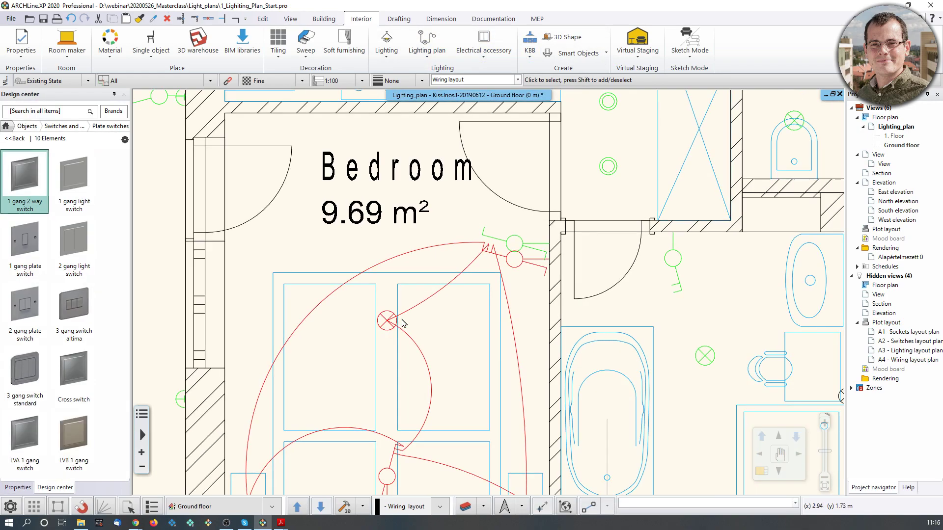
scroll(453, 313, "down", 1)
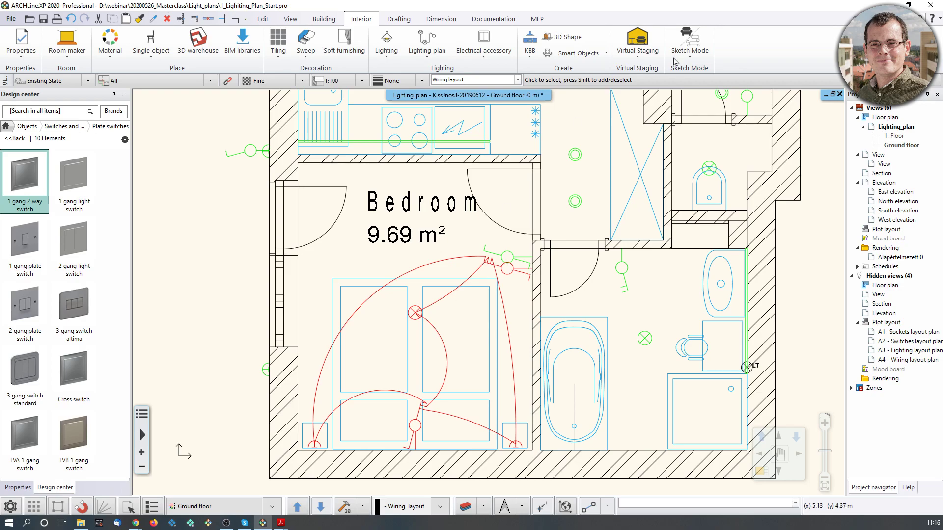
scroll(454, 314, "up", 3)
left_click(437, 343)
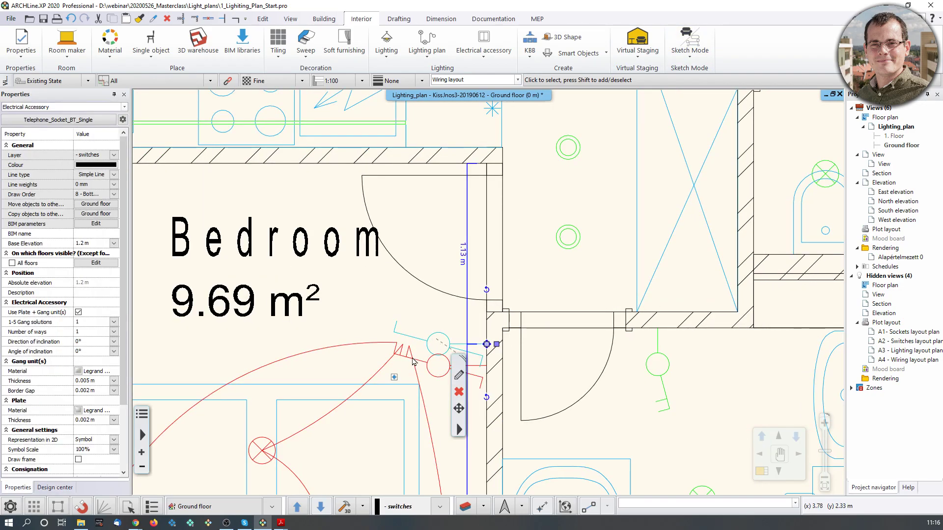
- Assign the upper switch beside the bedroom door to the nearer hallway spot lamp with a wiring arc bulging upwards
left_click(395, 377)
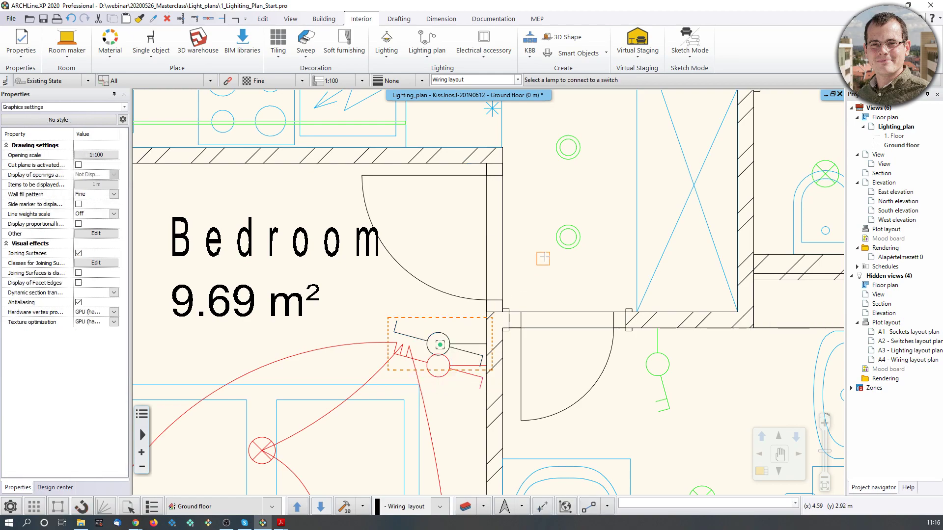
left_click(566, 231)
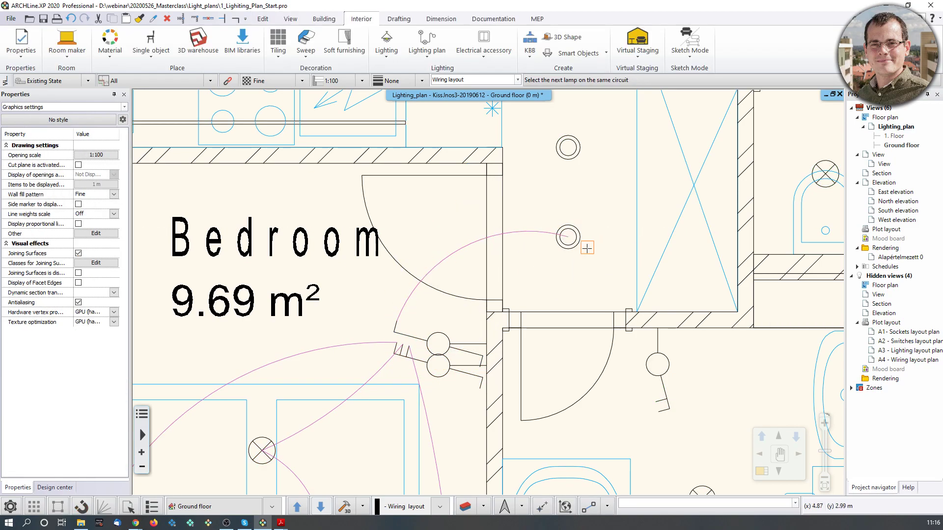
key("Escape")
middle_click_drag(711, 294, 641, 250)
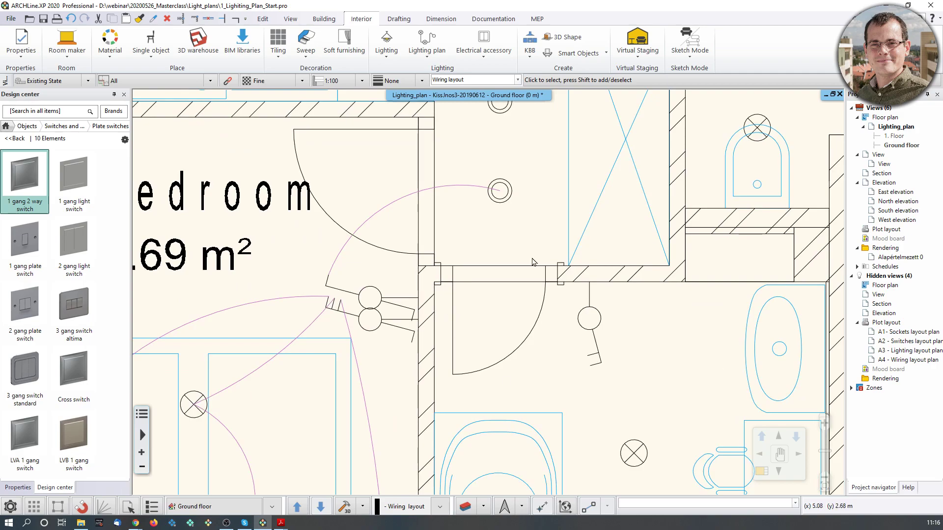
- Add the upper hallway spot lamp to the lower spot lamp's existing circuit with a shallow arc bulging to the left
scroll(491, 290, "down", 2)
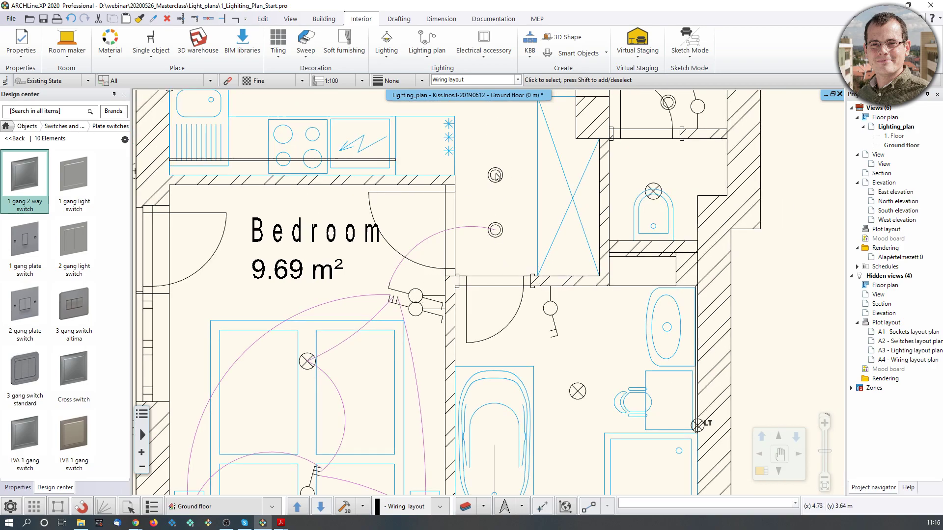
left_click(420, 58)
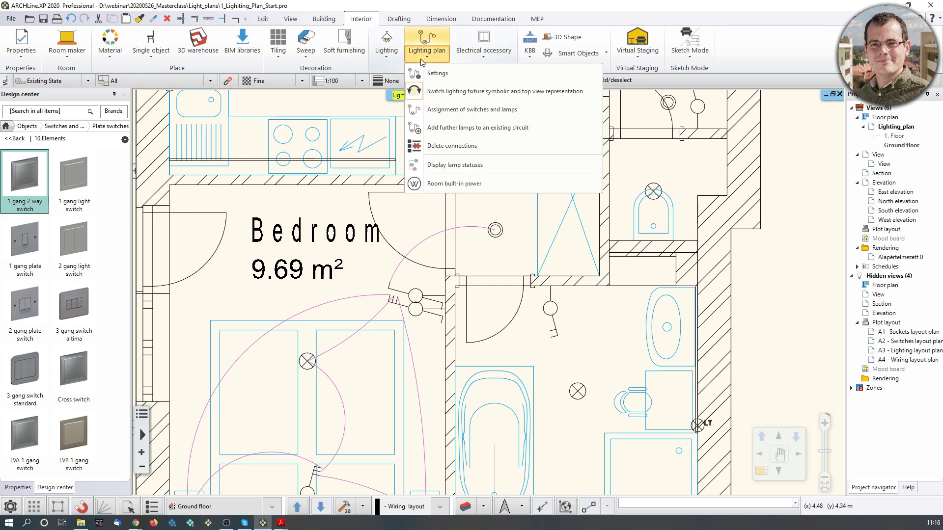
left_click(446, 131)
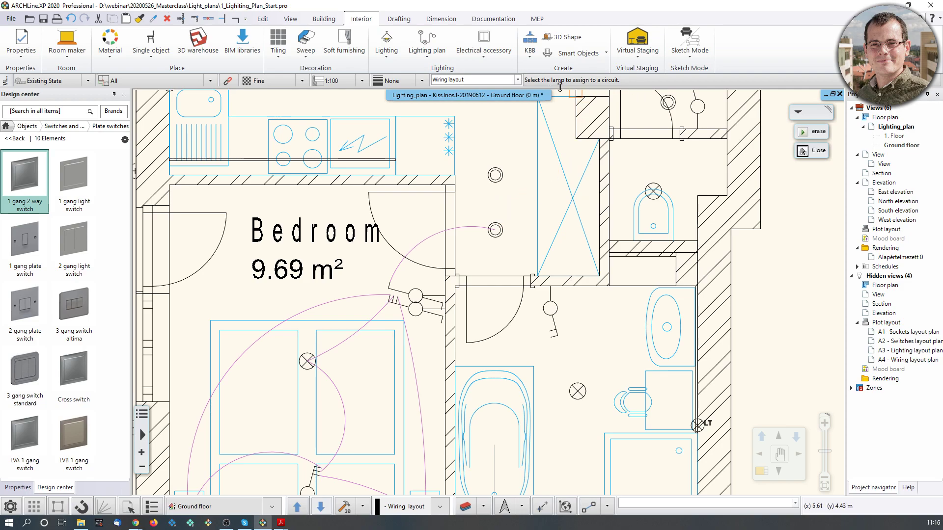
left_click(497, 177)
scroll(497, 223, "up", 1)
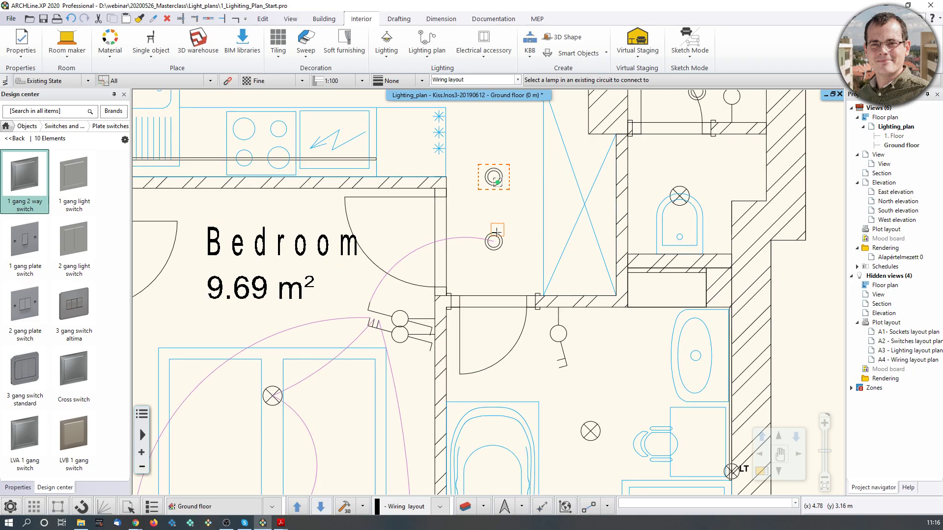
left_click(495, 229)
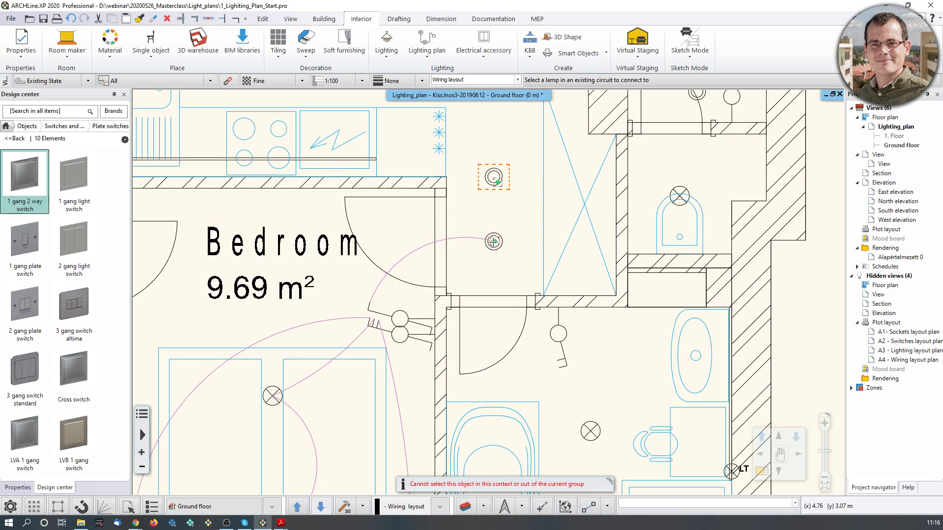
left_click(369, 306)
left_click(494, 277)
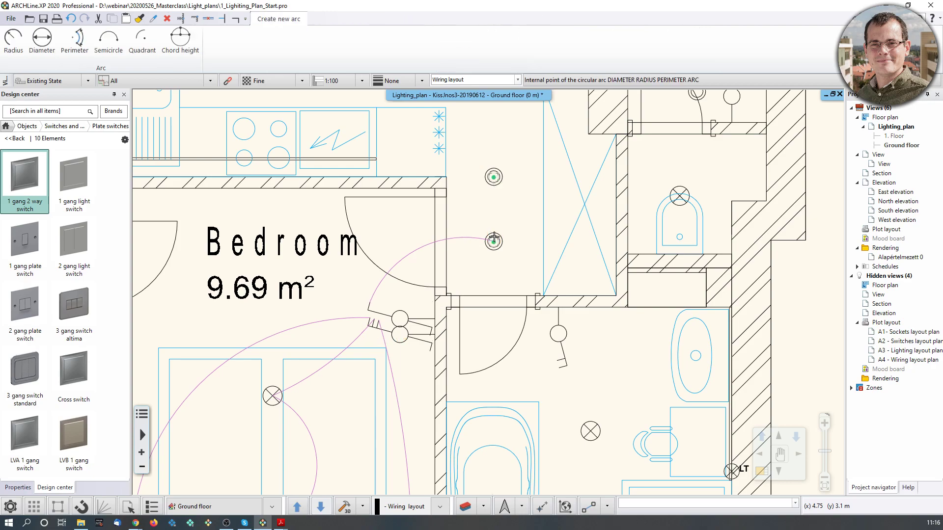
left_click(483, 209)
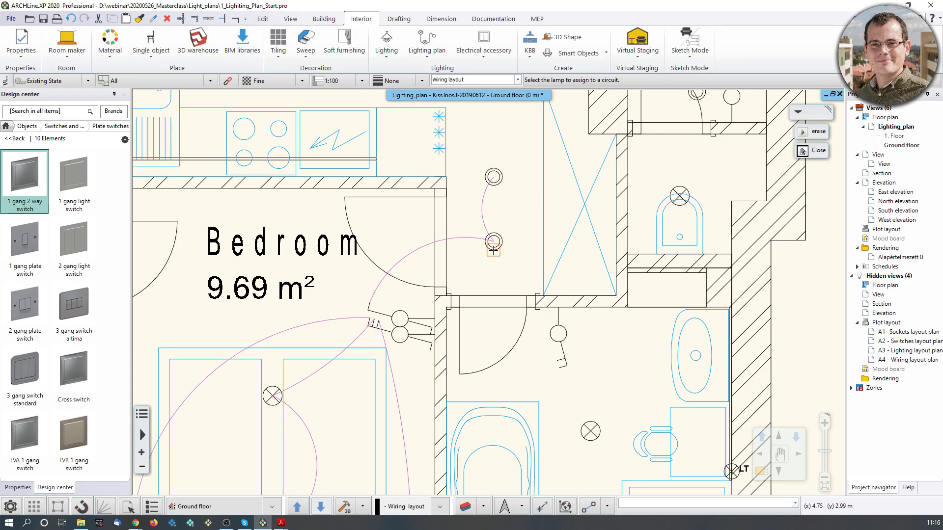
key("Escape")
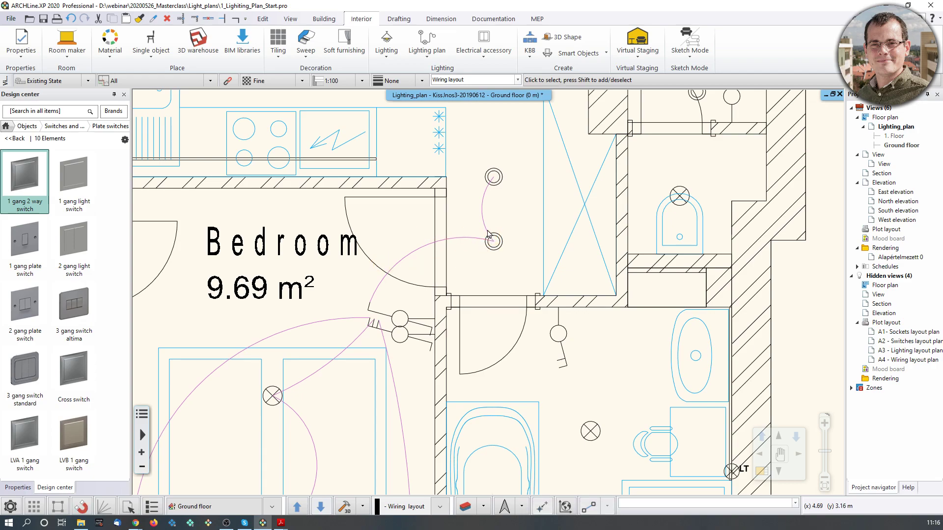
- Display the lamp statuses and check the connection of the two hallway spot lamps
middle_click_drag(488, 228, 506, 221)
left_click(426, 46)
left_click(451, 167)
scroll(519, 181, "up", 1)
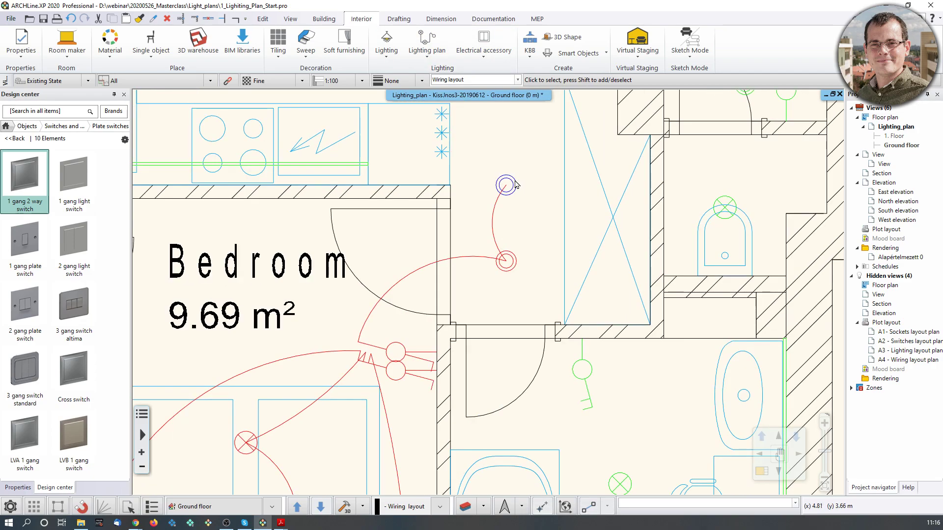
left_click(508, 188)
middle_click_drag(524, 146, 523, 178)
key("Escape")
scroll(518, 195, "down", 1)
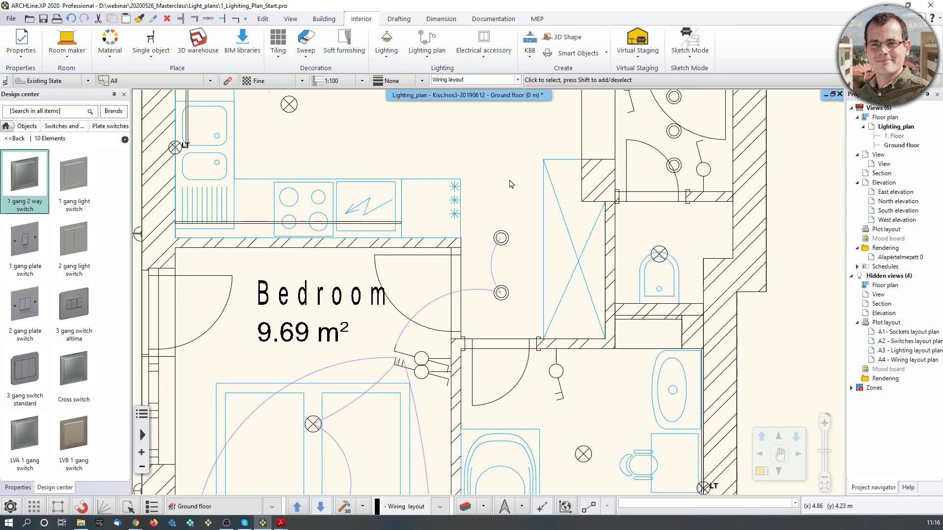
- Set the lighting plan's connecting element to Text with the Arial 100 text style for the reception room circuits
scroll(513, 246, "down", 3)
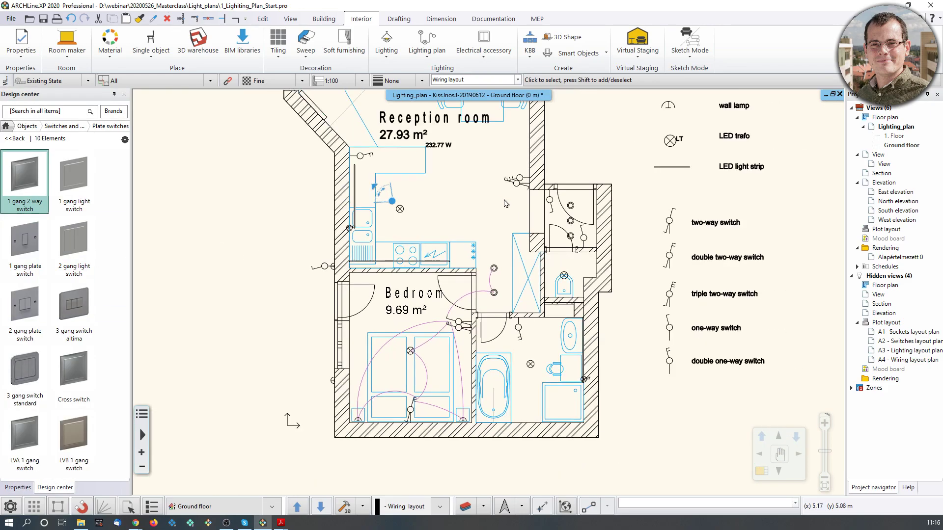
scroll(508, 247, "up", 4)
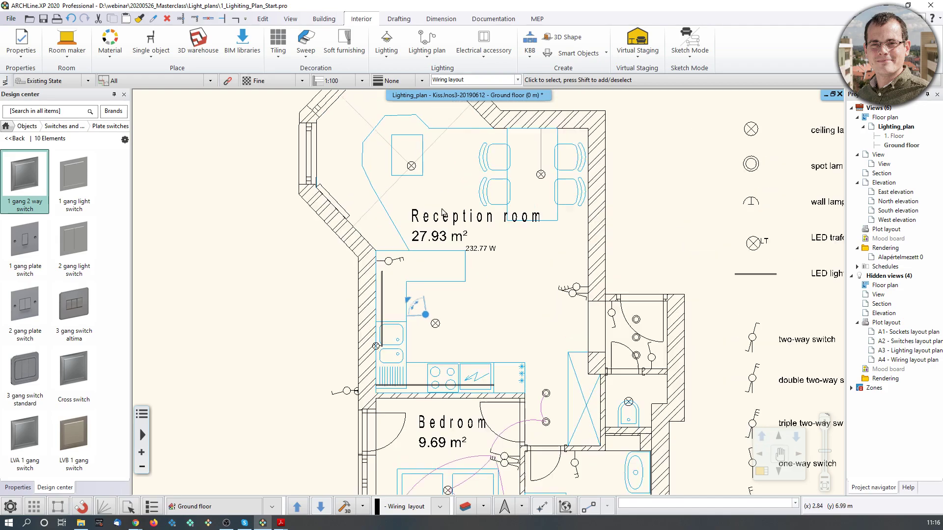
middle_click_drag(490, 290, 490, 294)
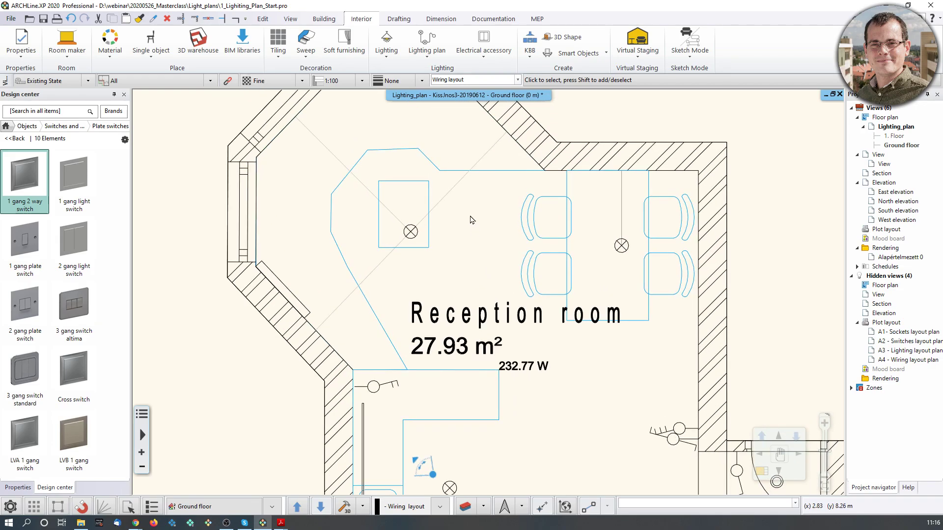
scroll(485, 338, "down", 3)
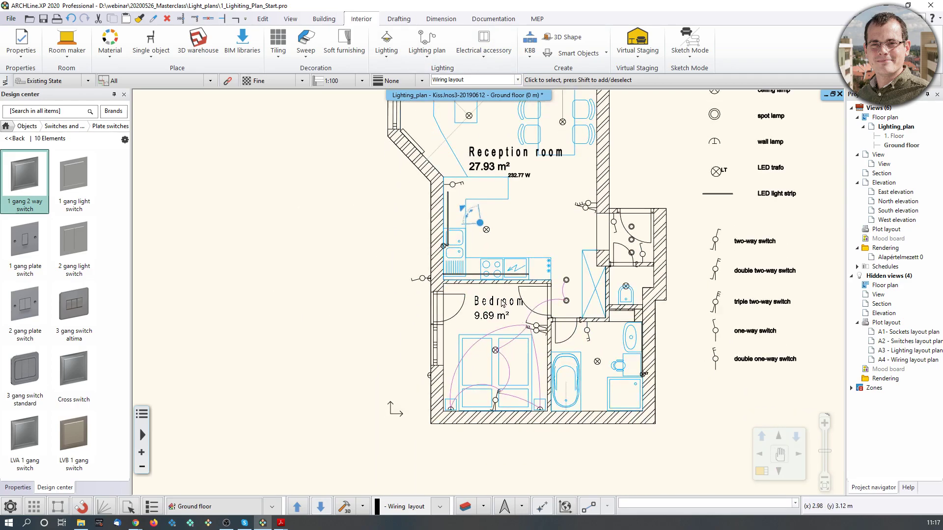
scroll(496, 275, "up", 3)
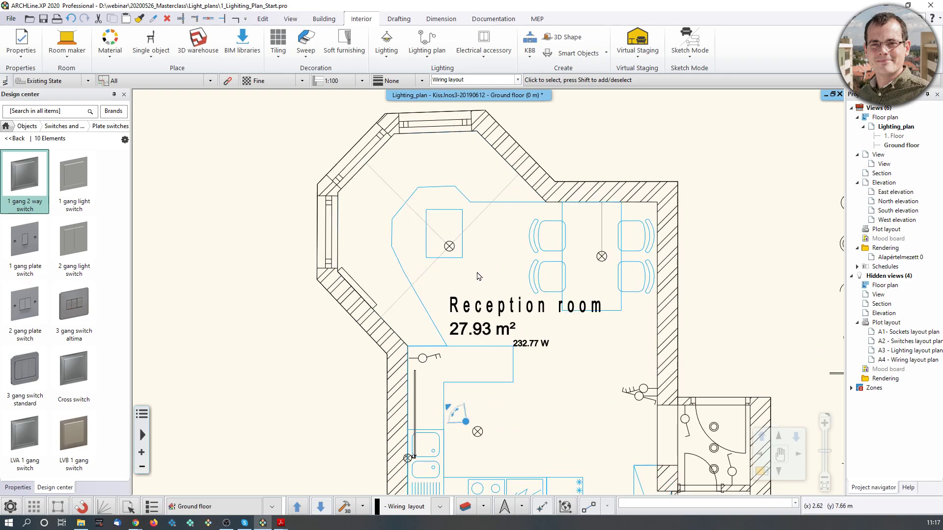
left_click(427, 49)
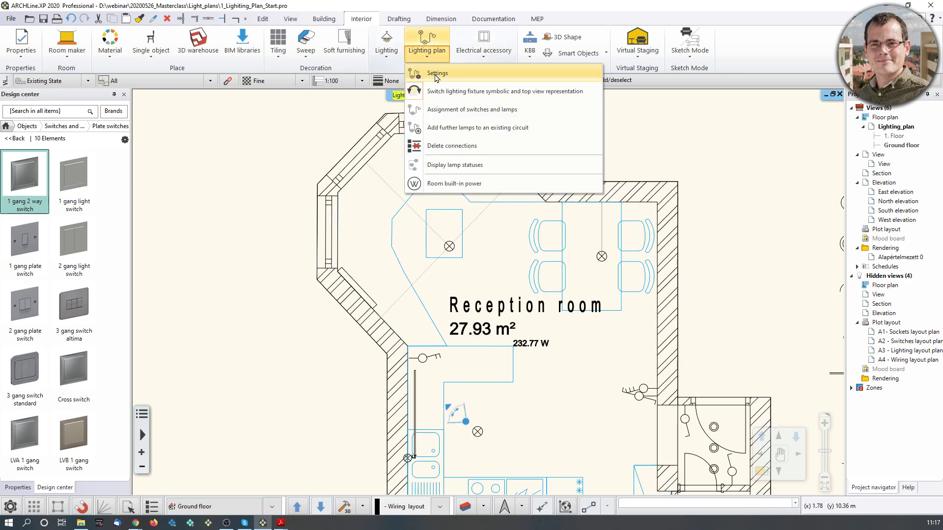
left_click(437, 76)
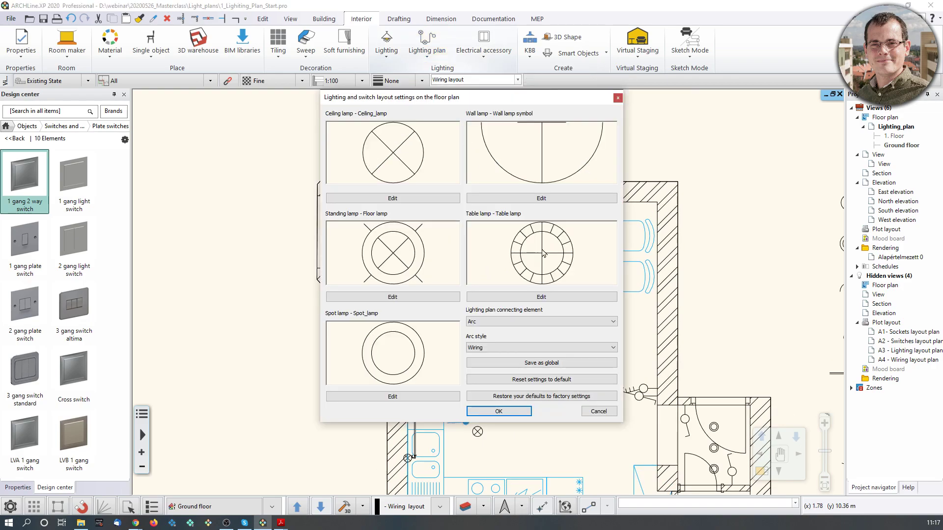
left_click(514, 323)
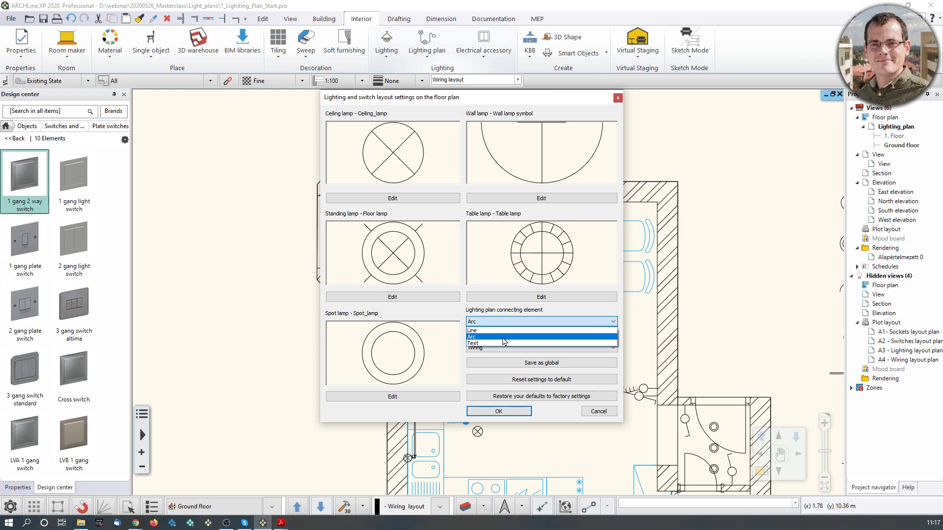
left_click(504, 343)
left_click(505, 348)
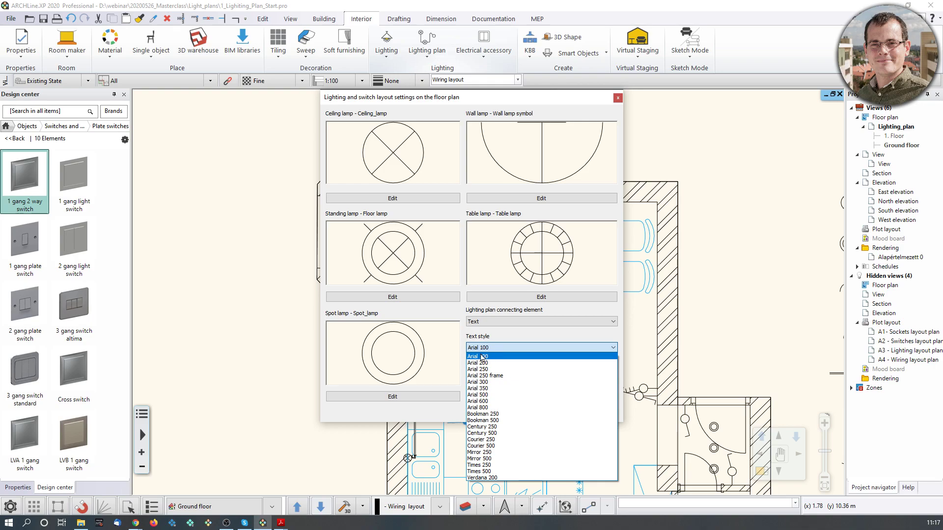
left_click(475, 362)
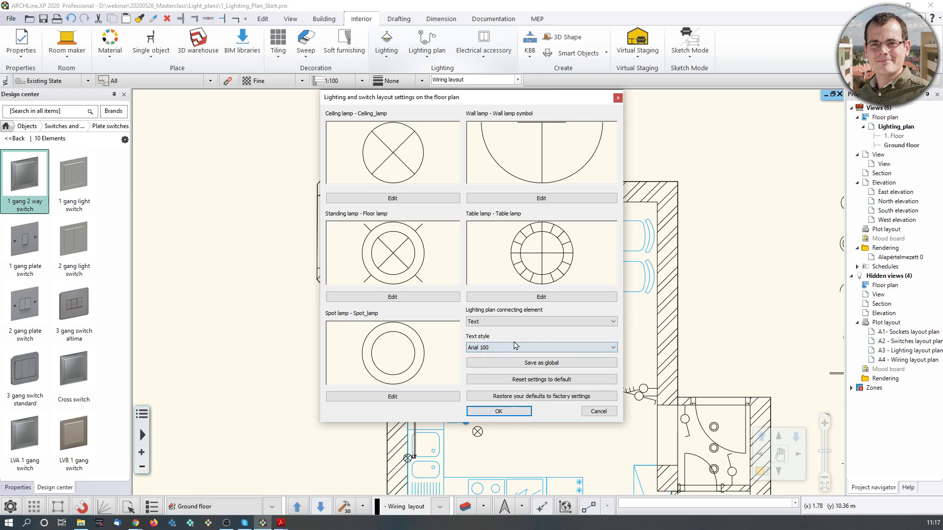
left_click(518, 407)
scroll(465, 275, "up", 2)
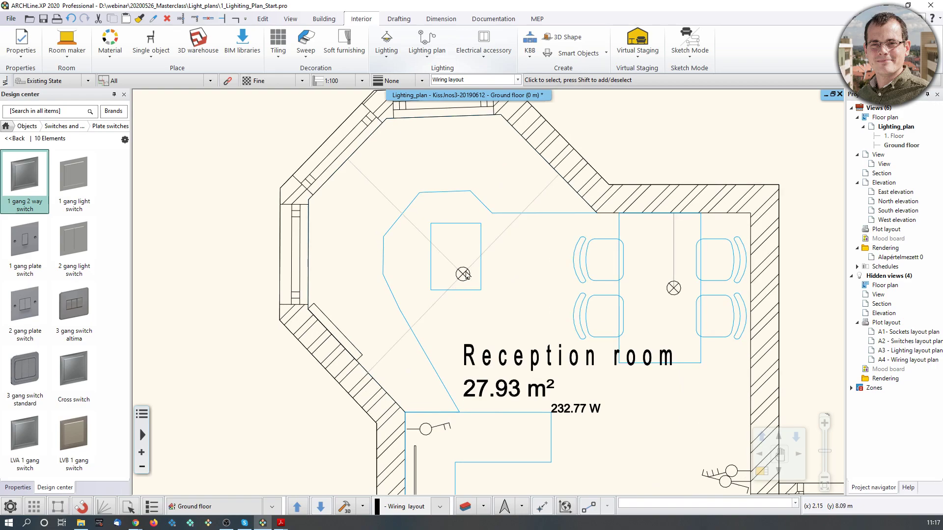
middle_click_drag(453, 360, 461, 342)
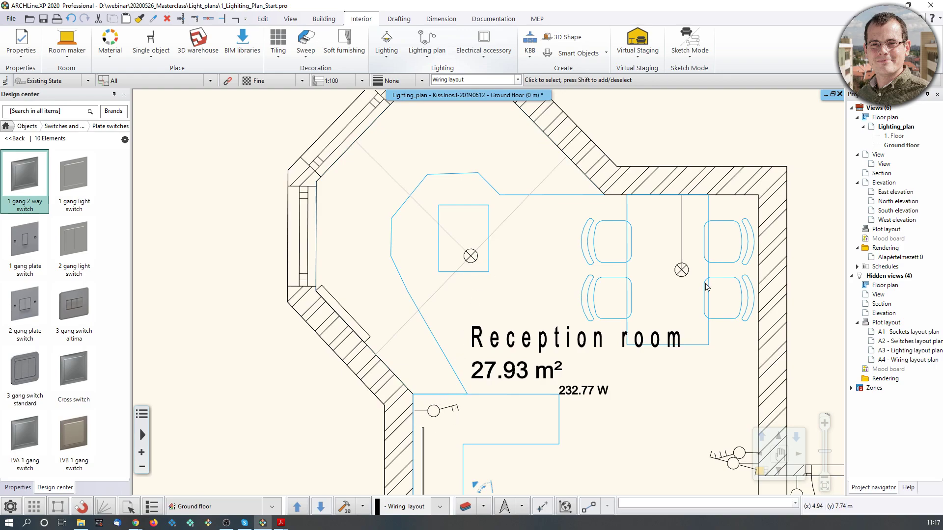
left_click(425, 60)
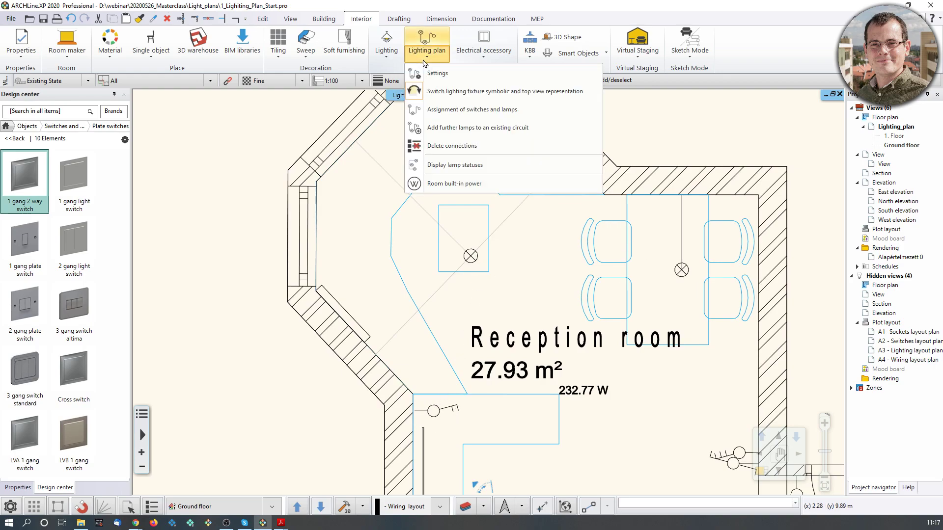
left_click(446, 110)
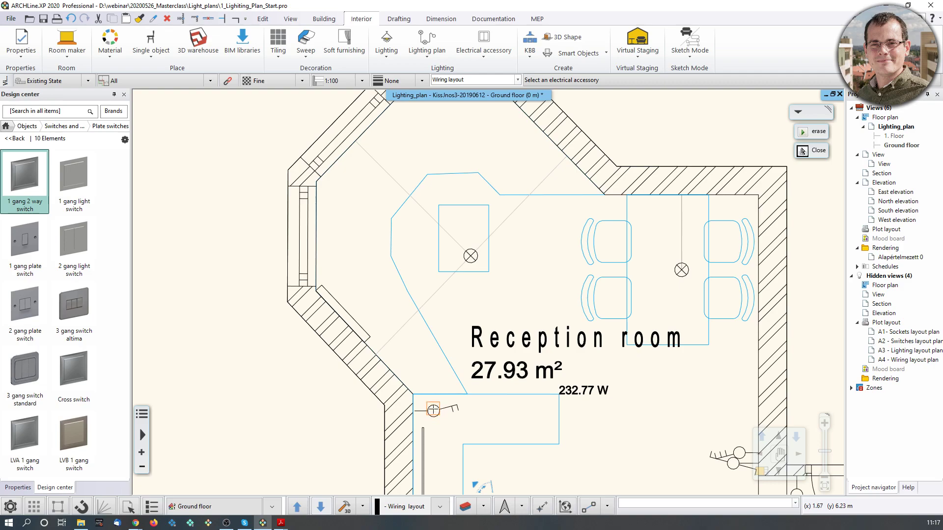
left_click(434, 409)
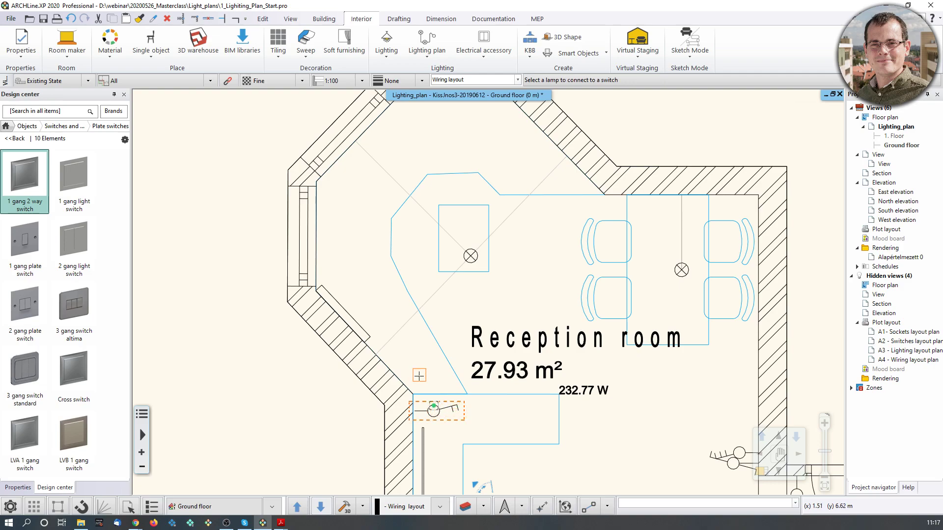
key("Escape")
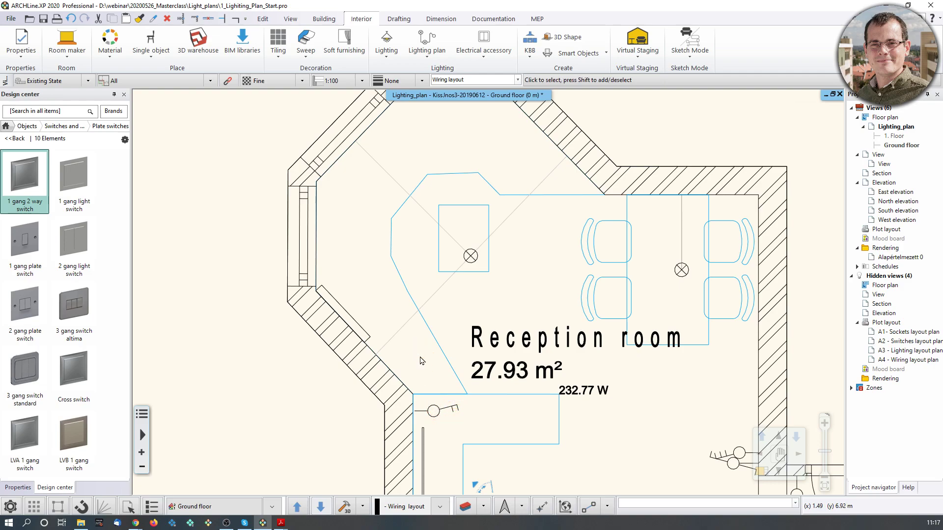
- Assign the wall switch near the kitchen counter's upper corner to the coffee table lamp, placing text labels with identifier 1 beside both
left_click(448, 410)
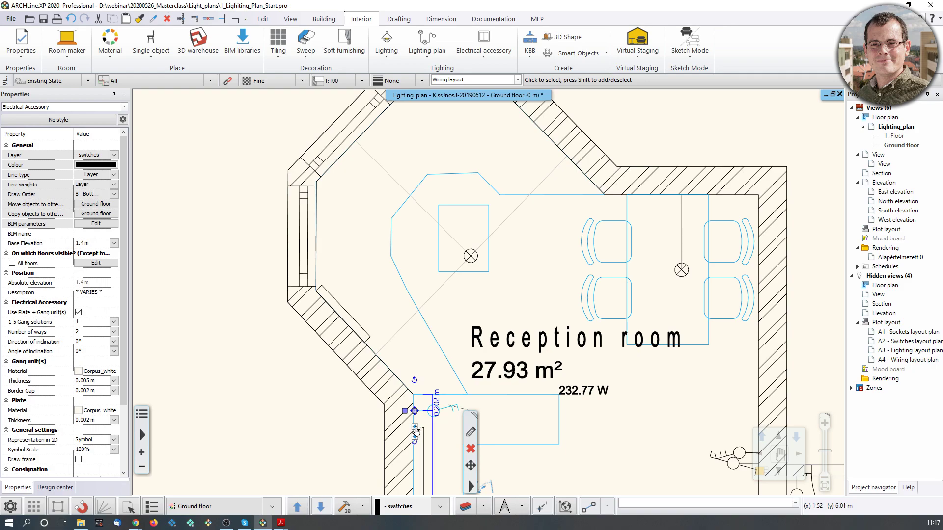
mouse_move(415, 427)
left_click(473, 439)
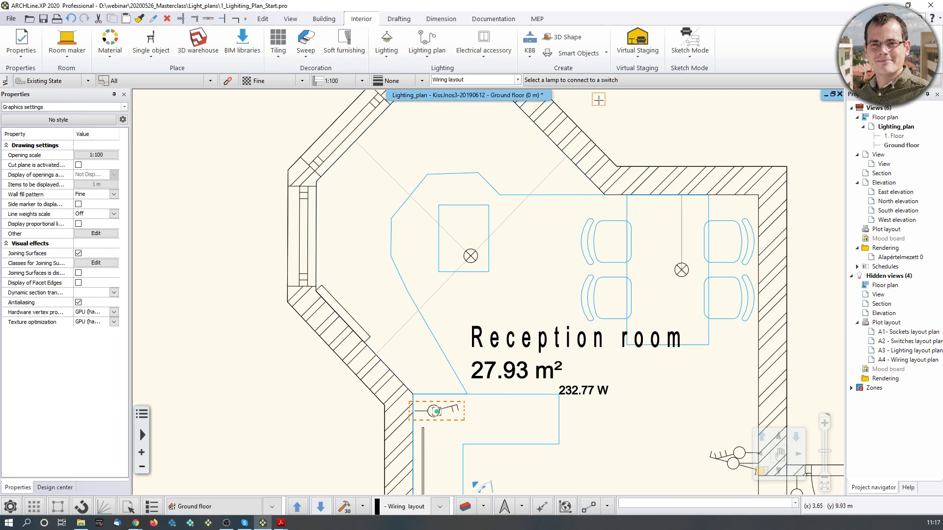
left_click(471, 256)
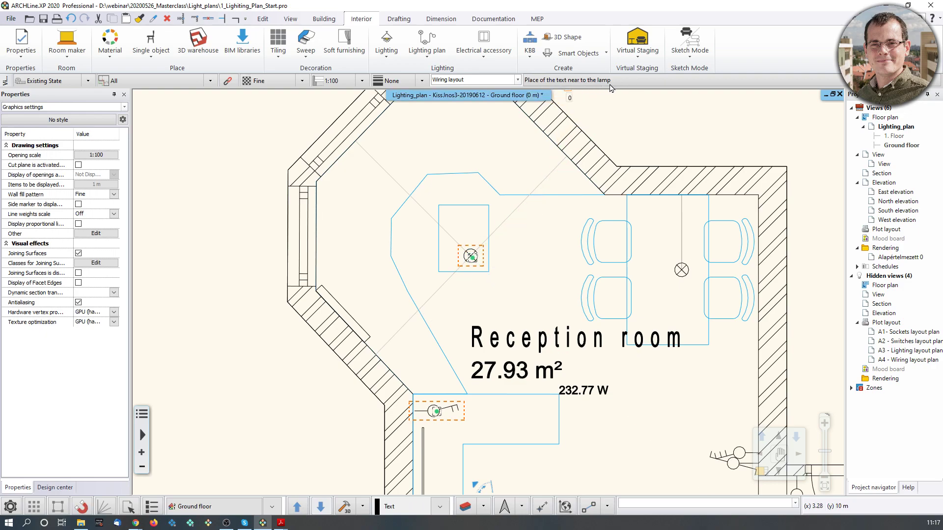
scroll(498, 266, "up", 3)
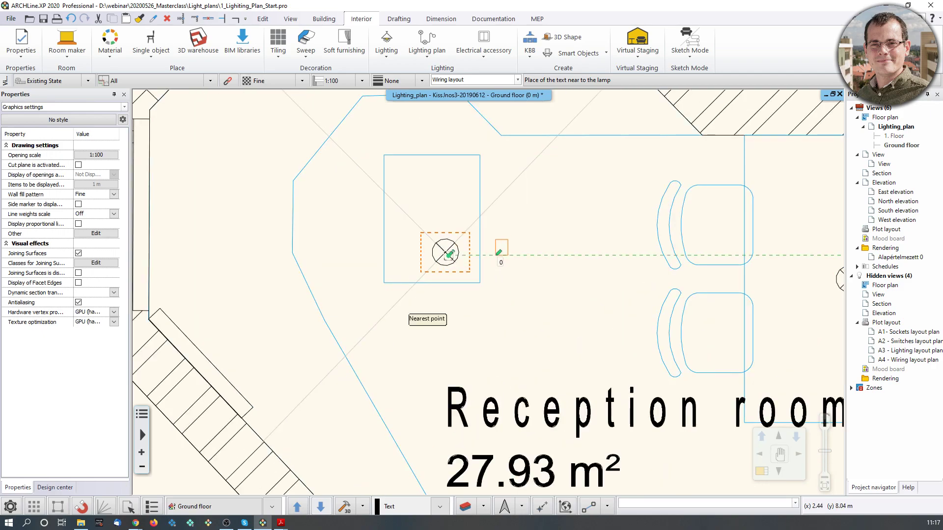
left_click(499, 266)
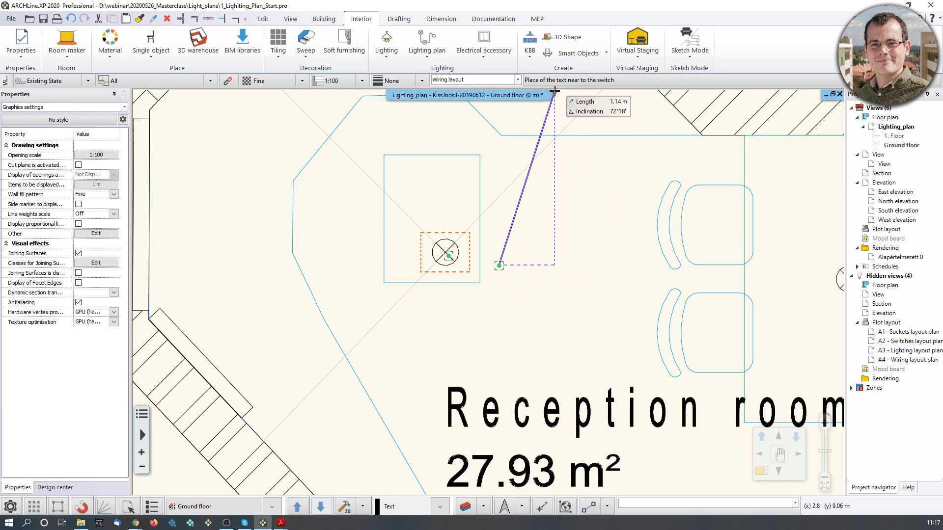
middle_click_drag(476, 406, 532, 251)
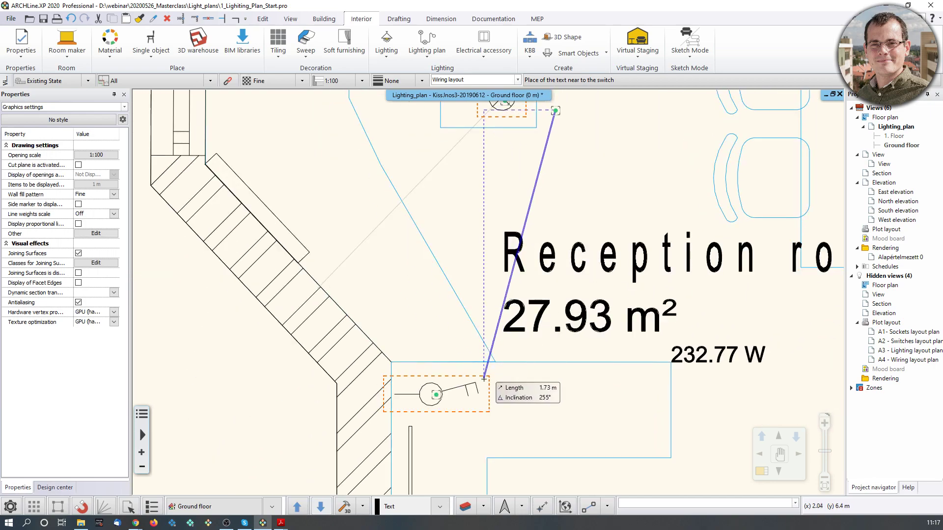
left_click(484, 378)
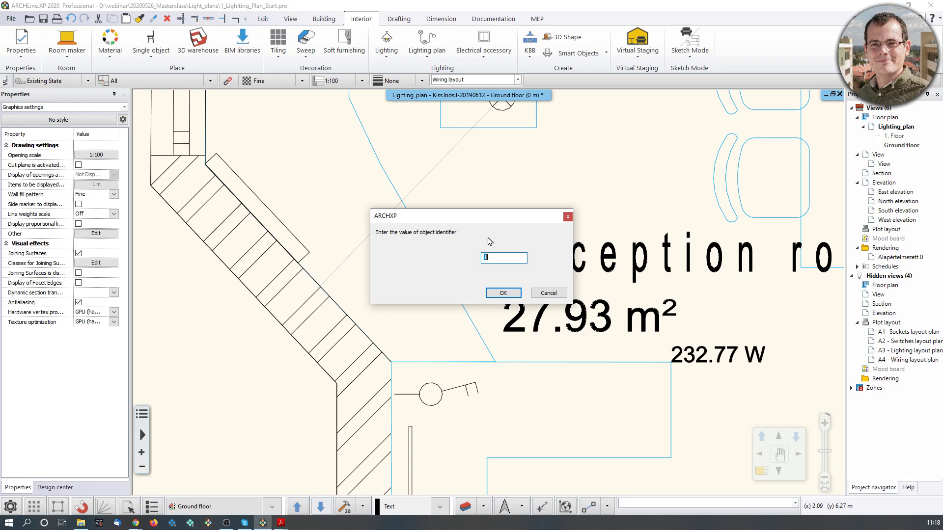
left_click(499, 293)
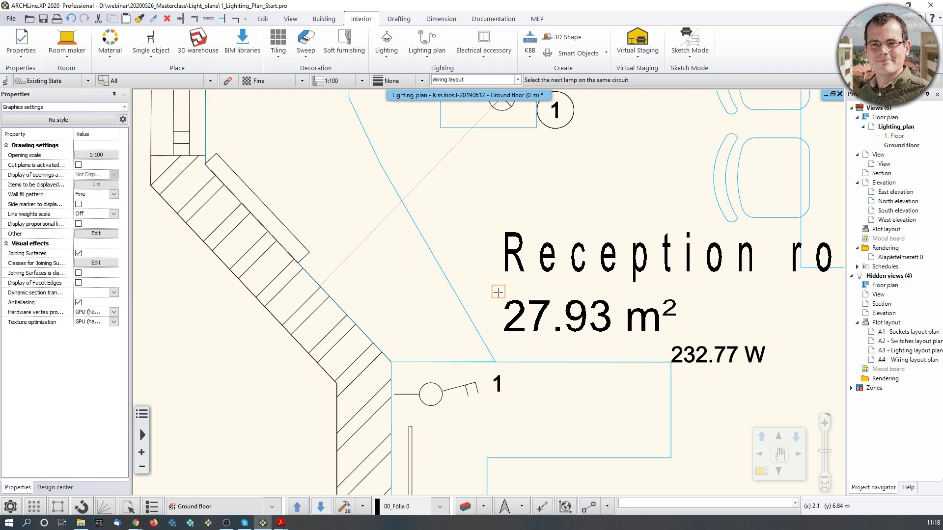
- Add the dining table's ceiling lamp to the same circuit, placing its text label just left of the lamp
scroll(499, 292, "down", 1)
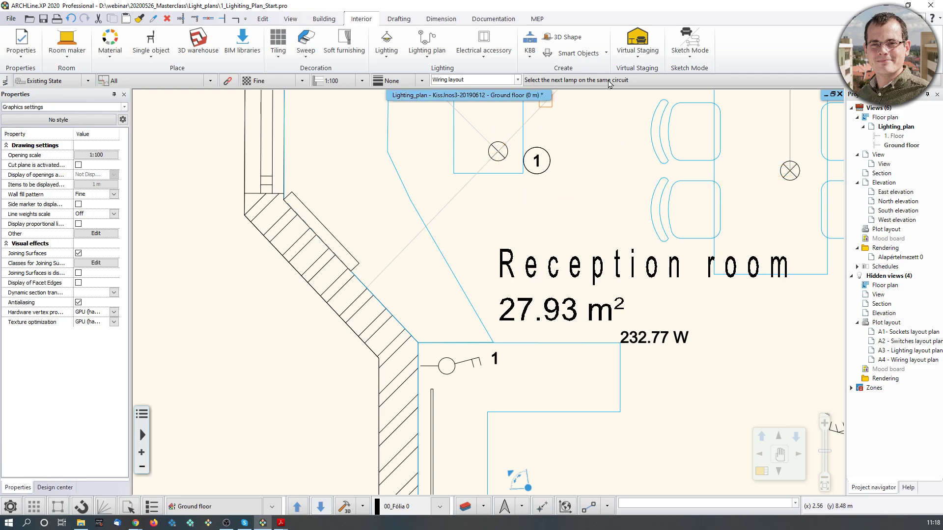
left_click(790, 171)
key("Escape")
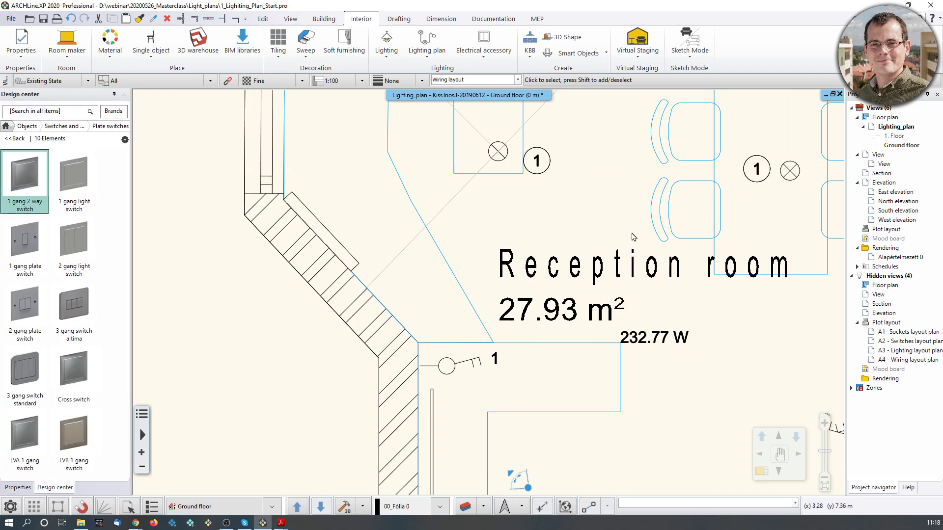
- Set the lighting plan's connecting element back to Arc
scroll(631, 237, "down", 2)
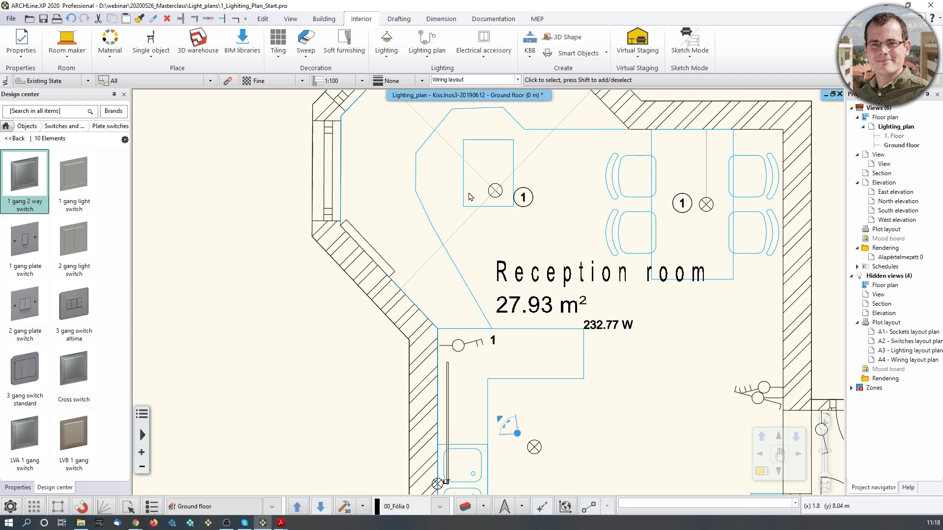
left_click(435, 46)
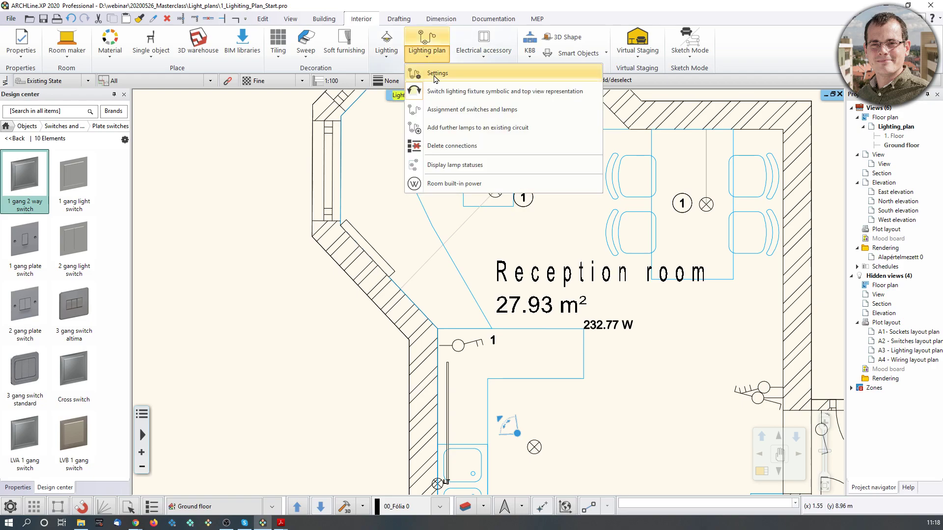
left_click(442, 74)
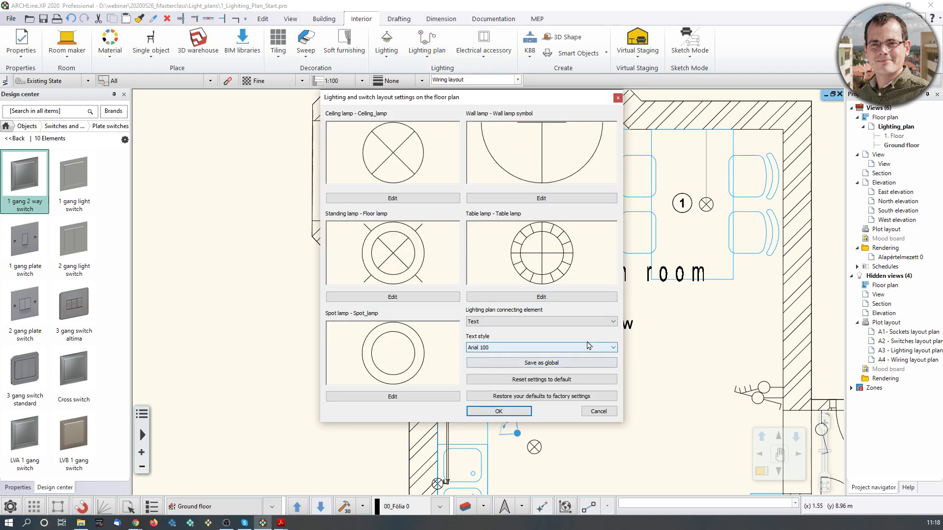
left_click(597, 321)
left_click(561, 337)
left_click(499, 412)
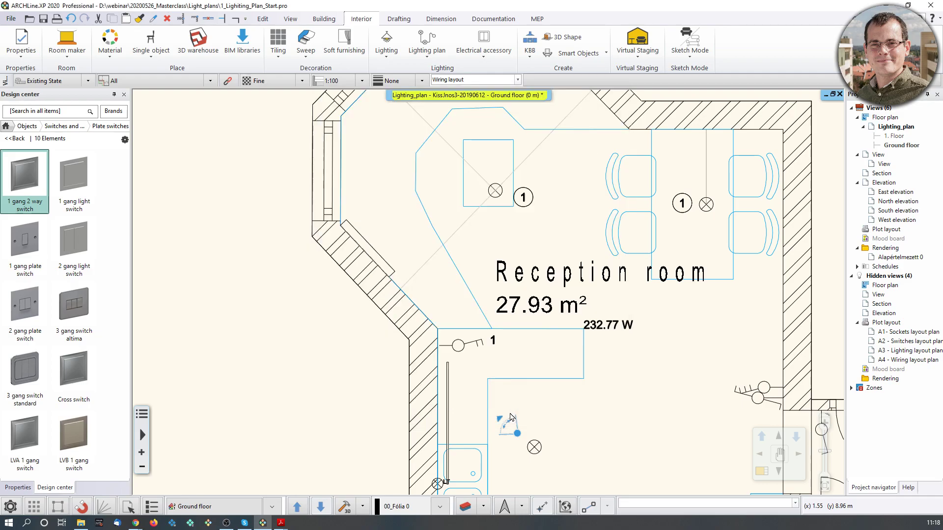
- Assign the switch labelled 1 to the vertical kitchen strip lamp with a wiring arc of about 1.3 m radius bulging to the right
middle_click_drag(580, 389, 527, 315)
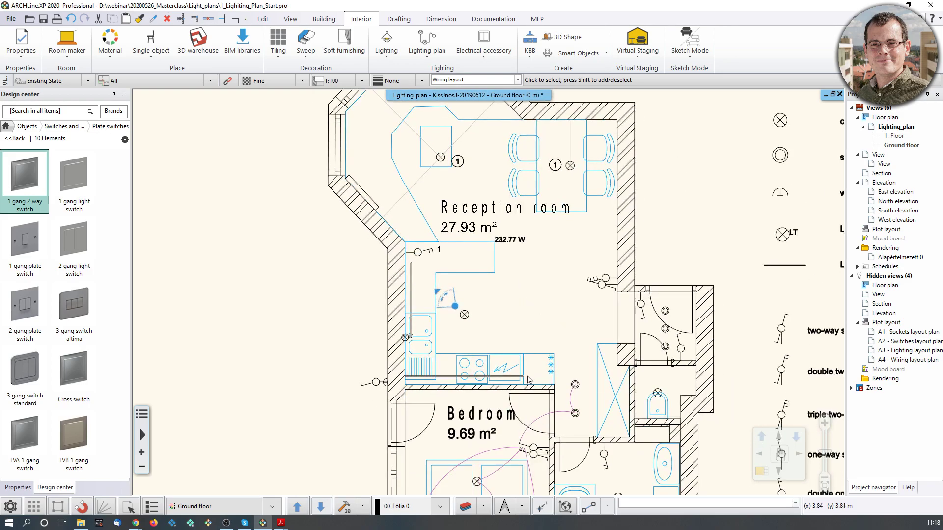
middle_click_drag(444, 349, 488, 297)
scroll(488, 296, "up", 2)
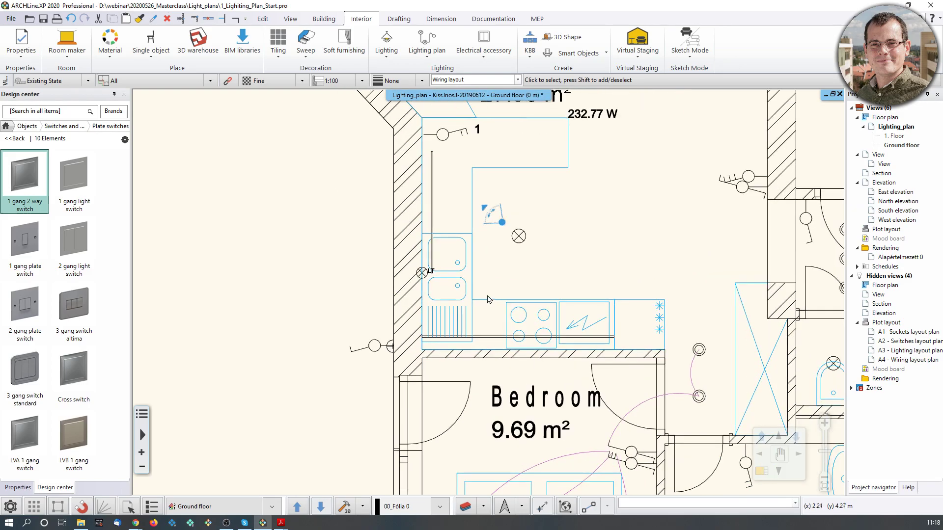
left_click(451, 139)
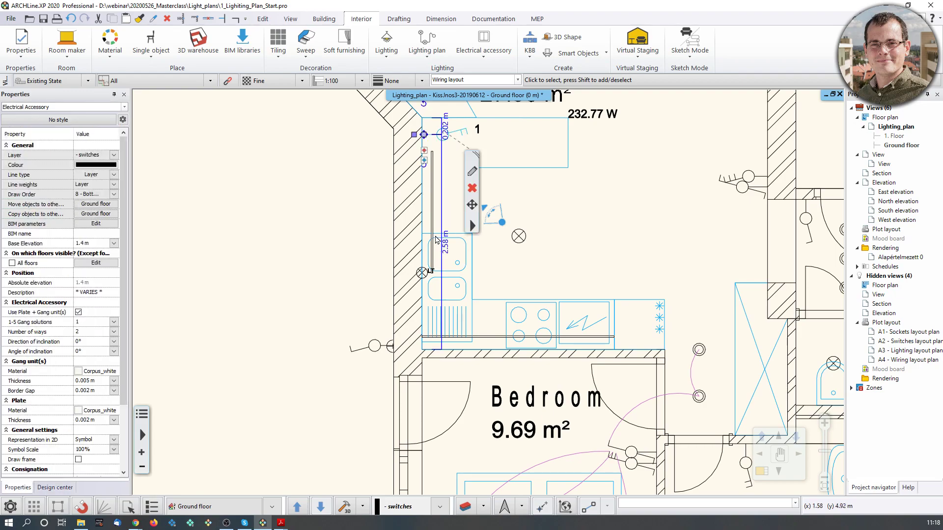
scroll(444, 159, "up", 1)
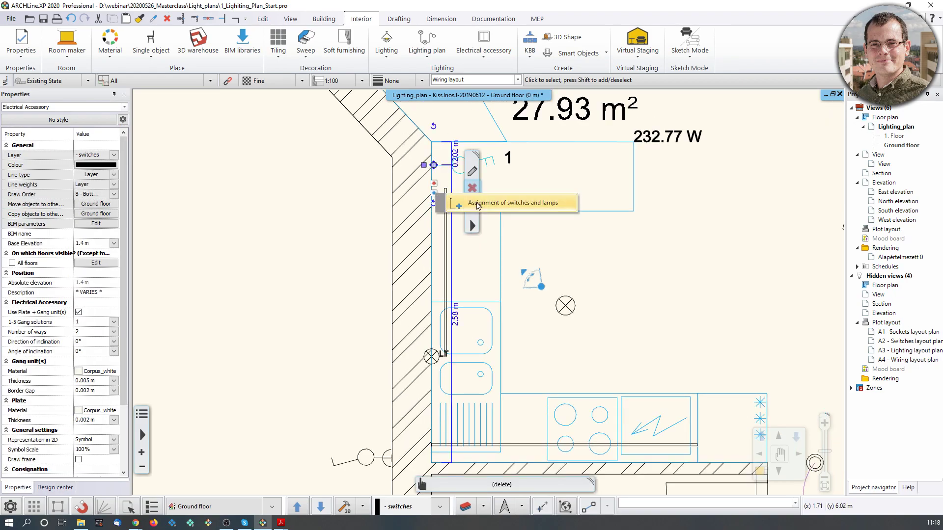
left_click(434, 194)
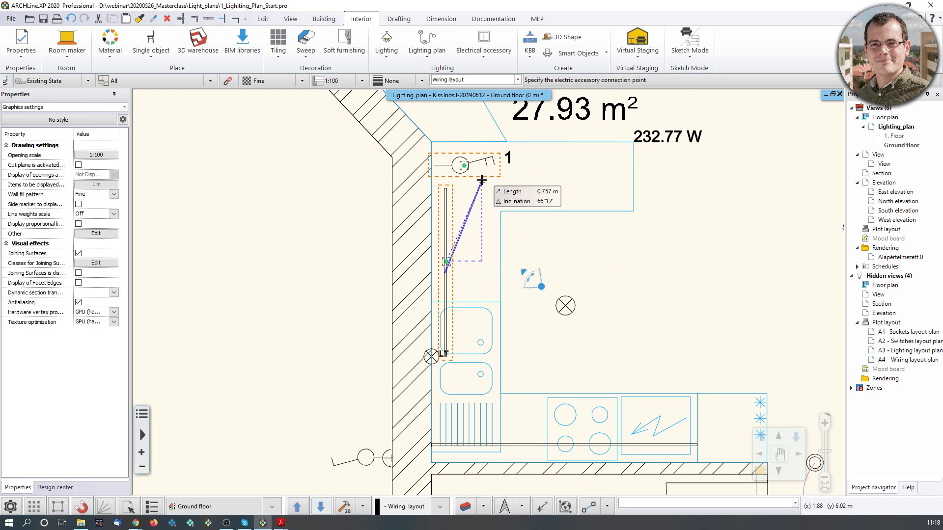
left_click(487, 167)
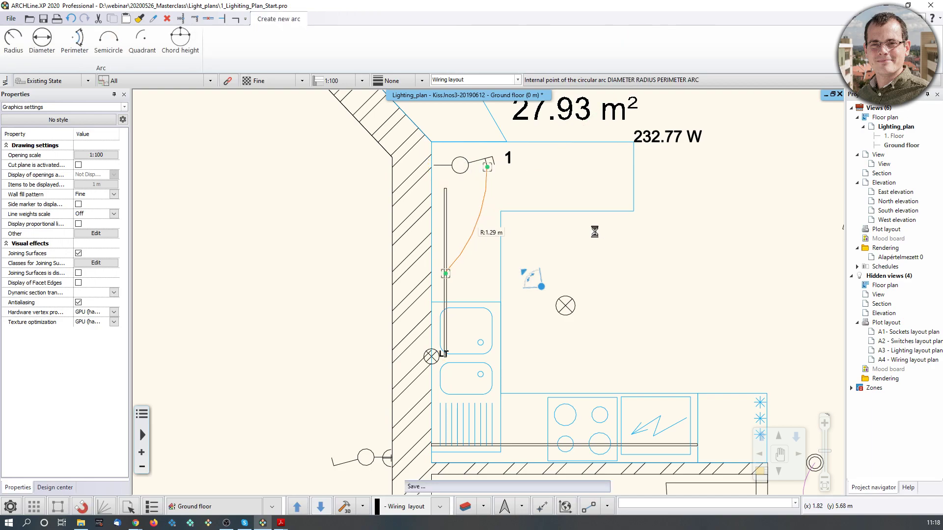
left_click(623, 268)
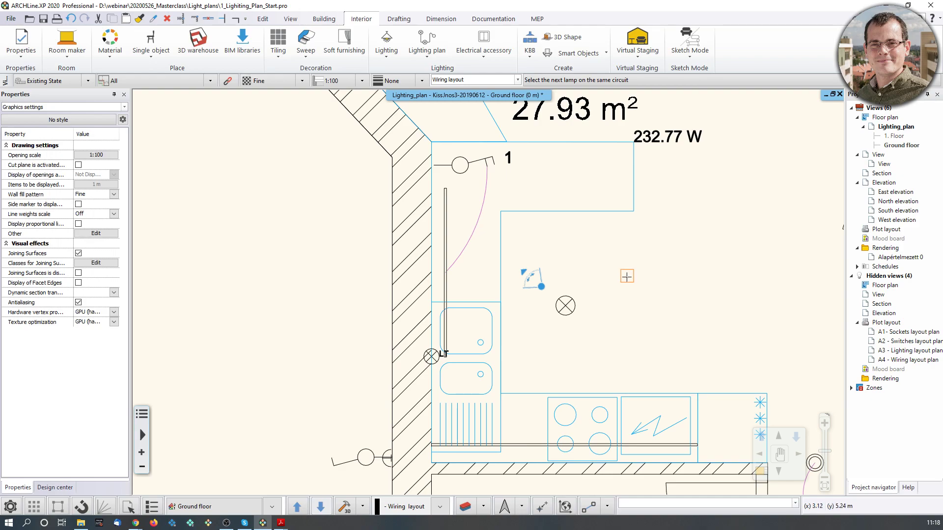
scroll(491, 265, "down", 2)
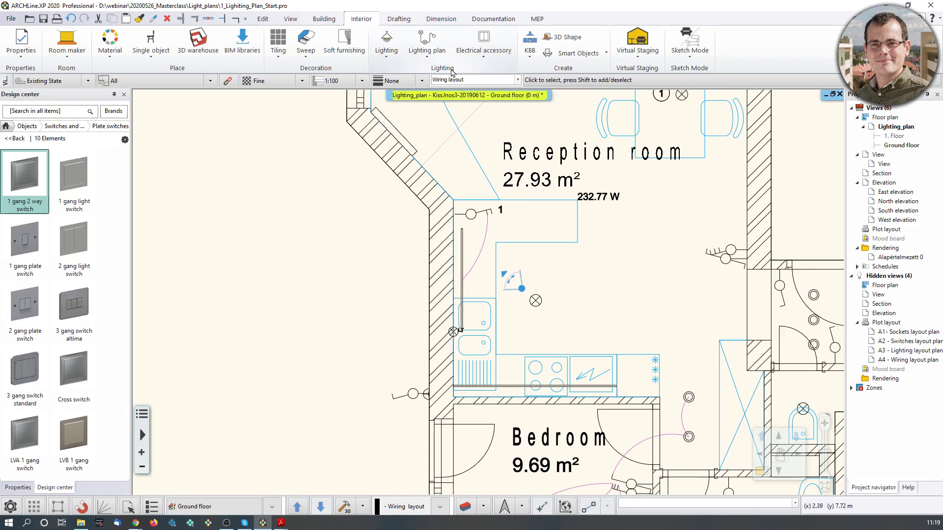
- Display the lamp statuses and examine the switch and lamp connections in the kitchen, hallway and bedroom
left_click(427, 49)
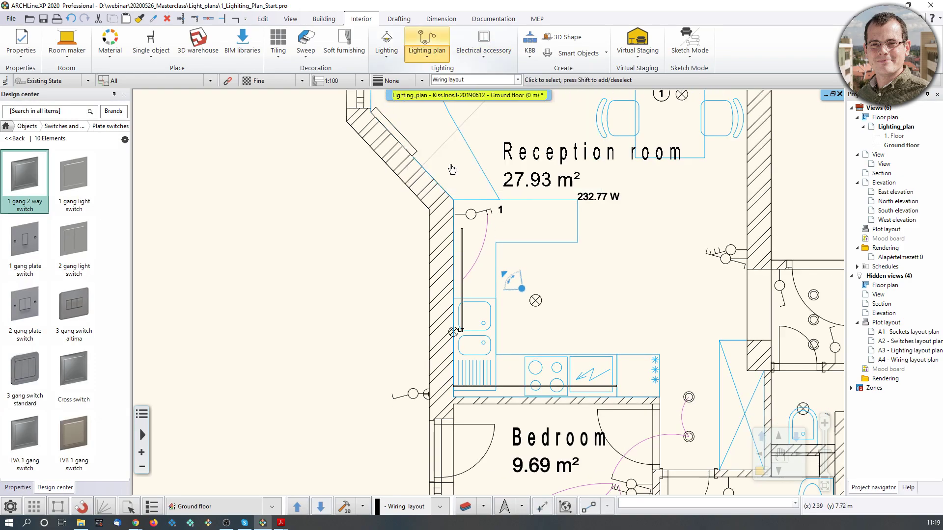
left_click(444, 164)
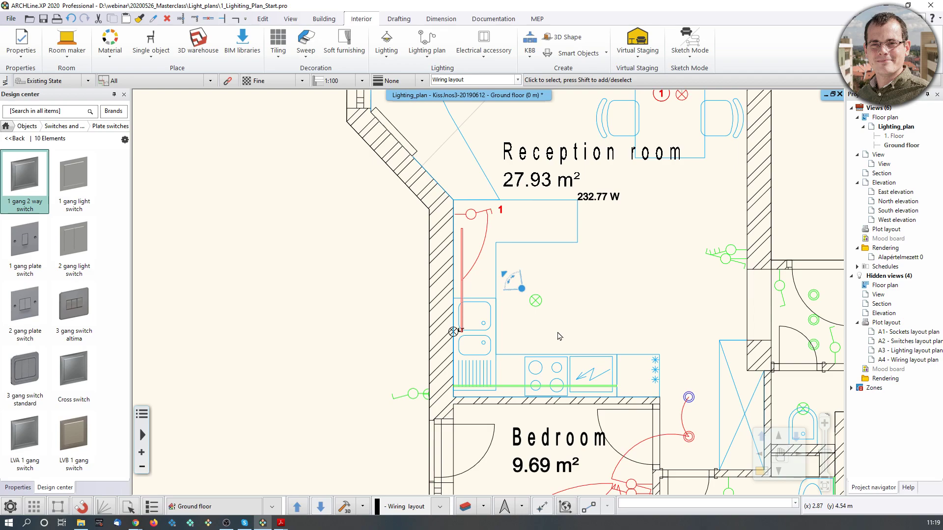
middle_click_drag(547, 377, 548, 245)
middle_click_drag(558, 344, 546, 275)
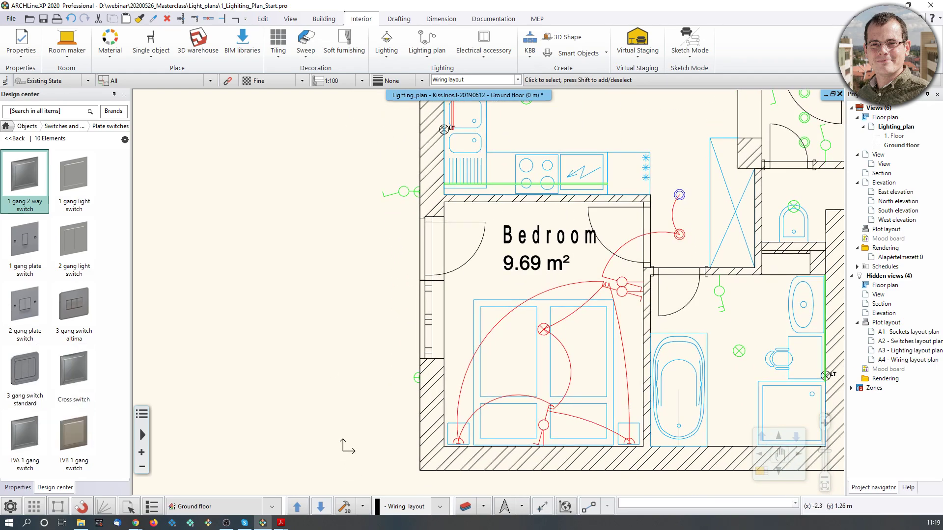
key("super+d")
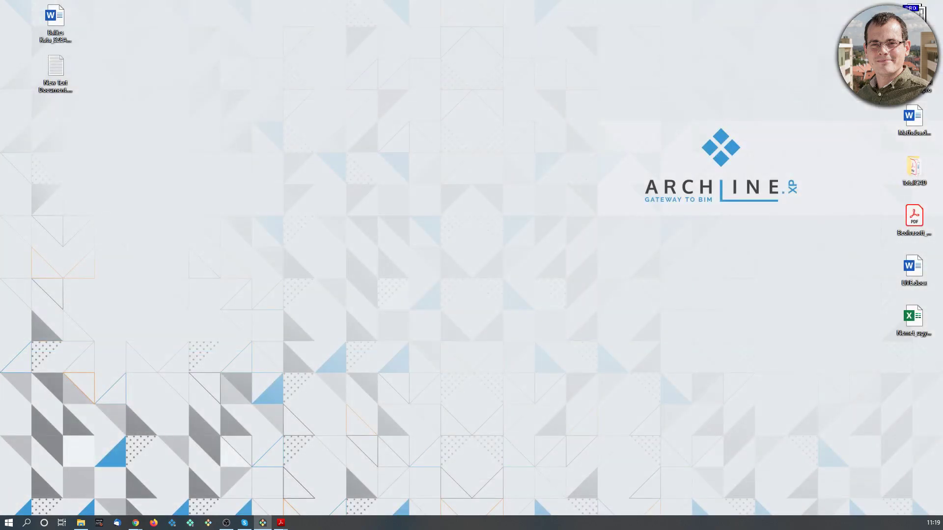
key("super+d")
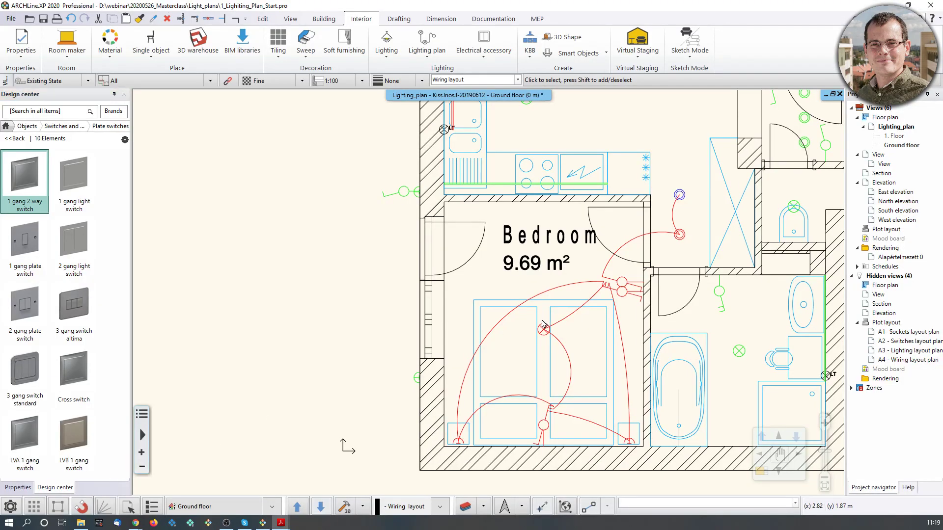
middle_click_drag(613, 350, 609, 325)
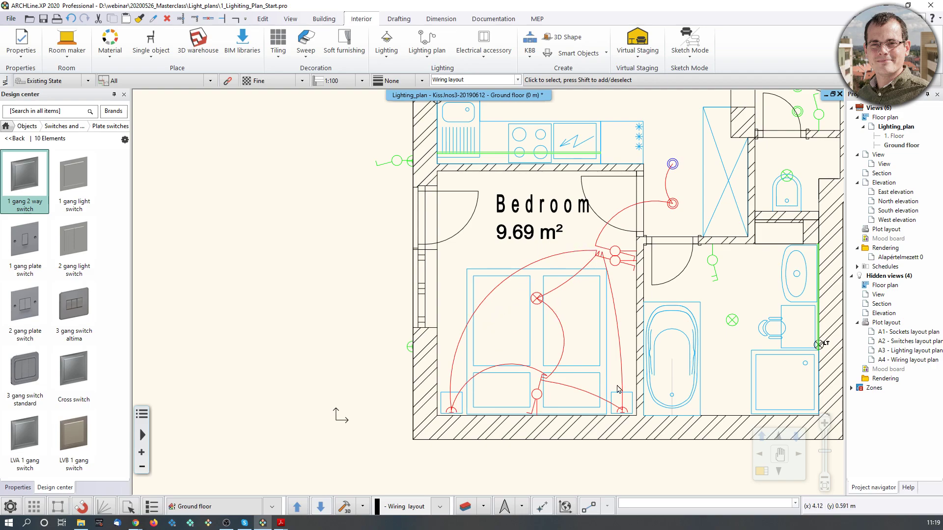
middle_click_drag(604, 337, 566, 356)
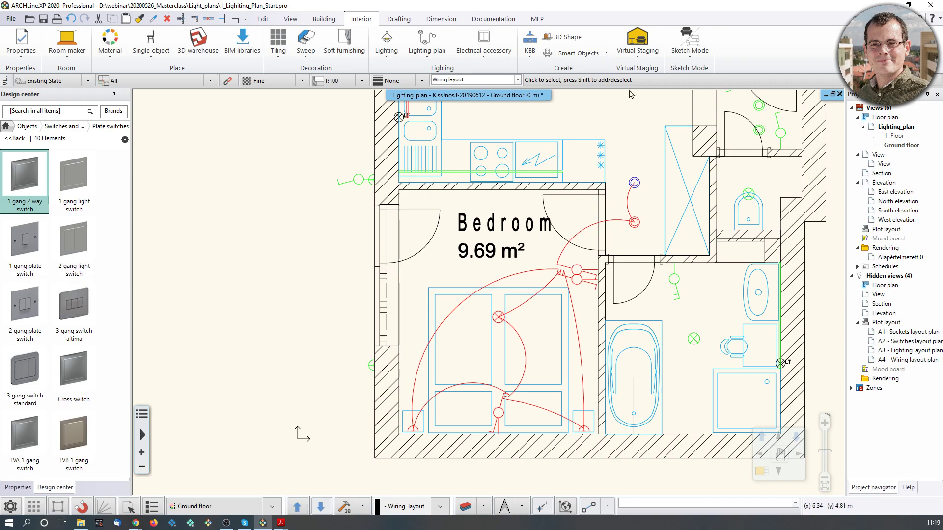
- Delete the bedroom's room area together with its name and area stamp
left_click(506, 255)
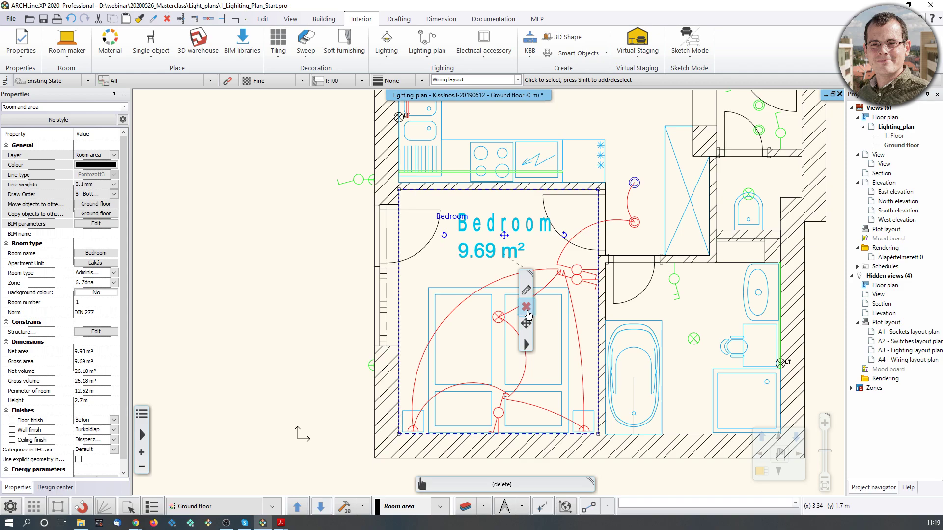
left_click(526, 309)
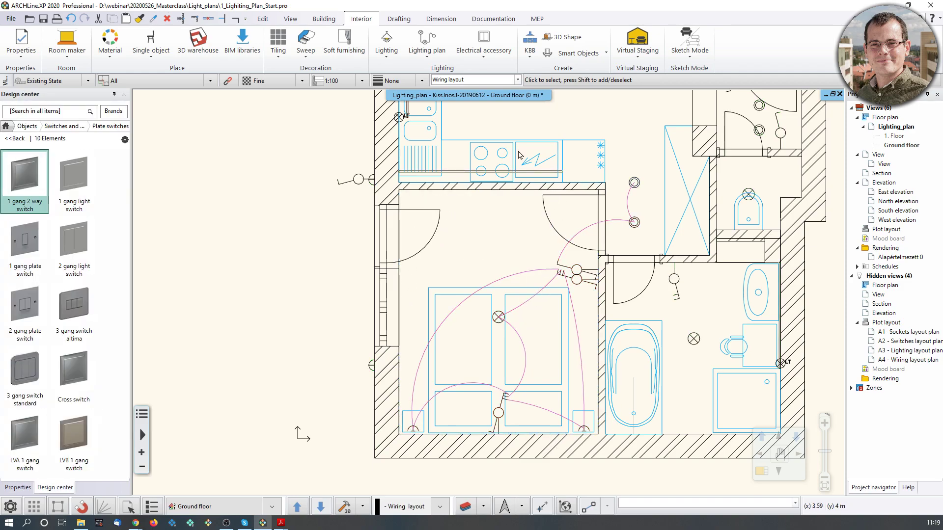
left_click(482, 195)
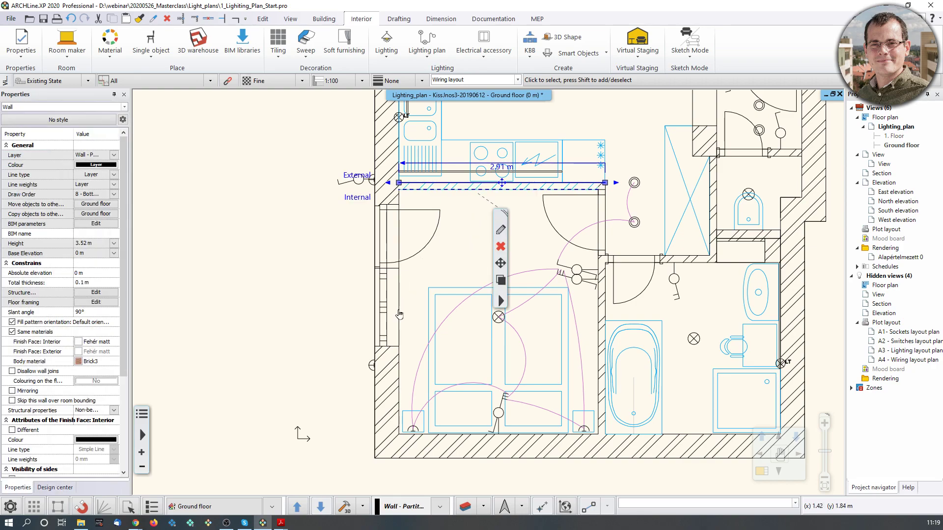
left_click(399, 314)
left_click(491, 236)
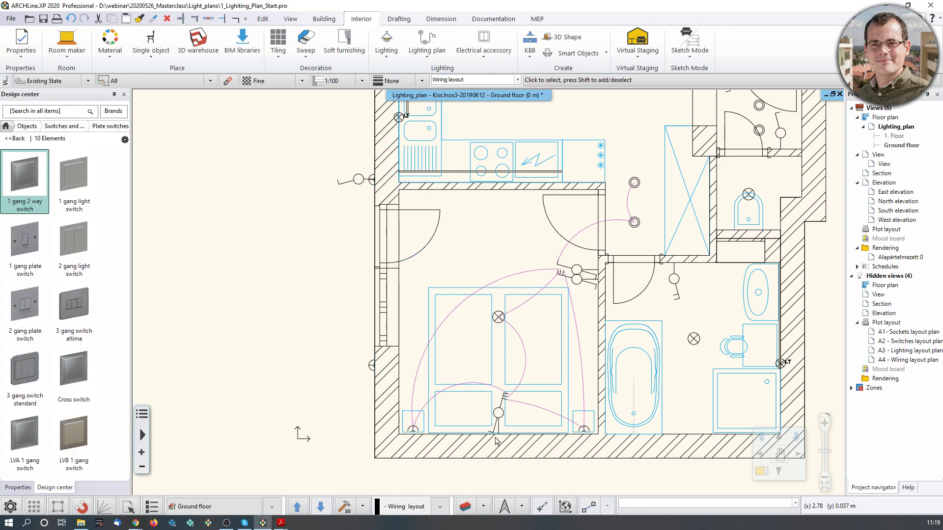
- Create a room area bounded by the bedroom walls in the Bedroom style and place its stamp above the bed
left_click(323, 18)
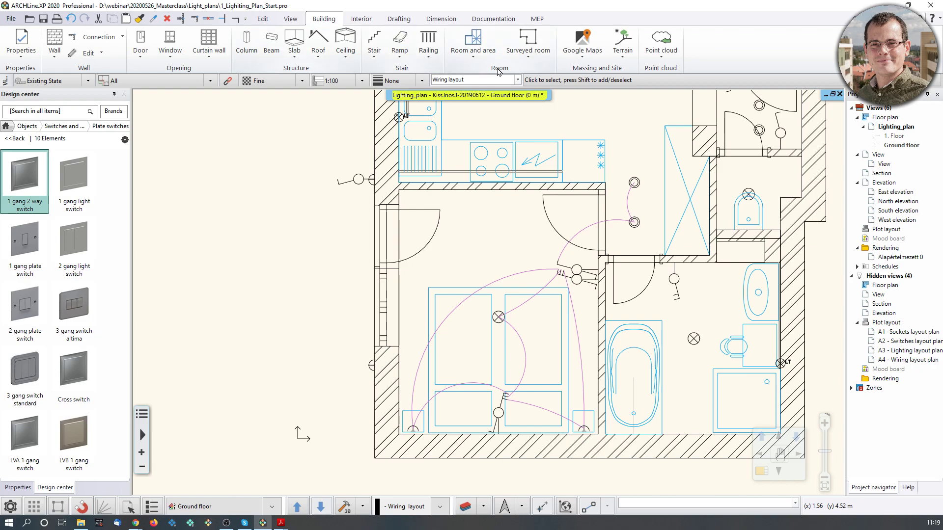
left_click(487, 53)
left_click(484, 75)
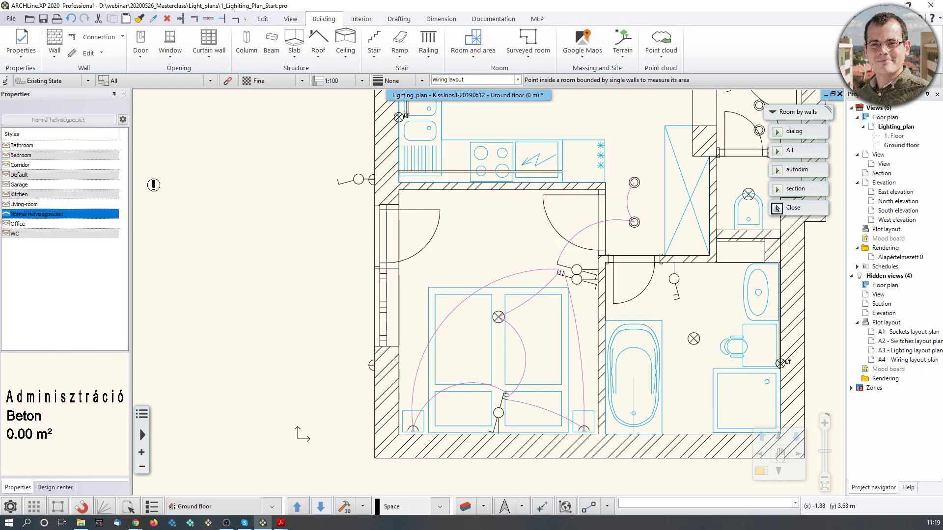
left_click(30, 156)
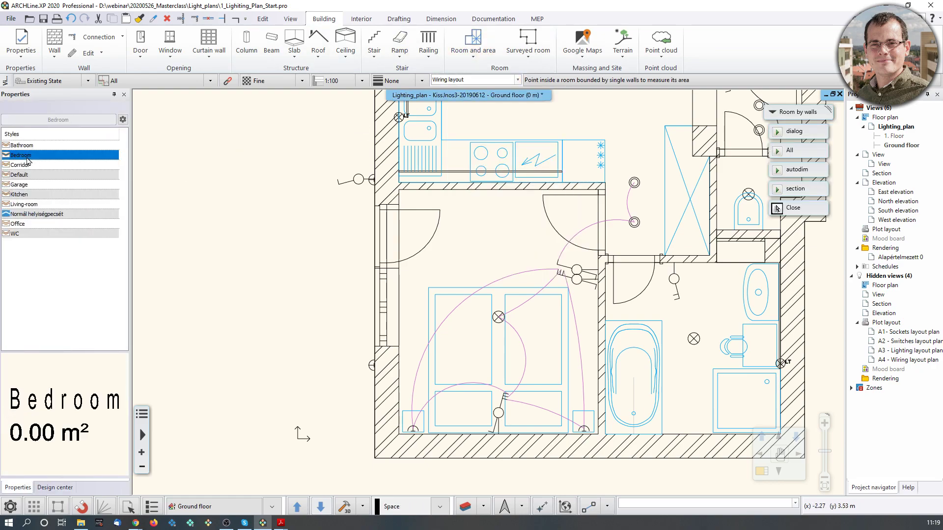
left_click(476, 263)
left_click(510, 285)
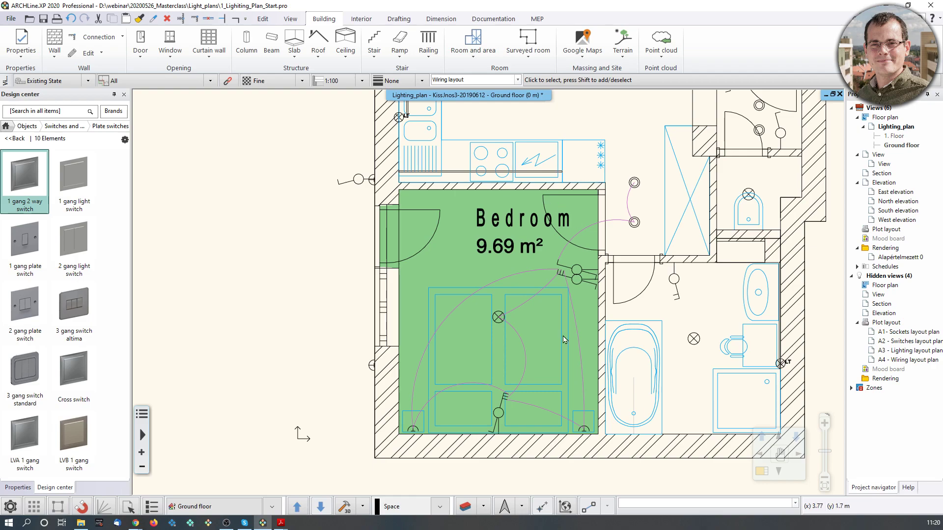
- Remove the background colour from the bedroom's room area
left_click(482, 269)
left_click(104, 294)
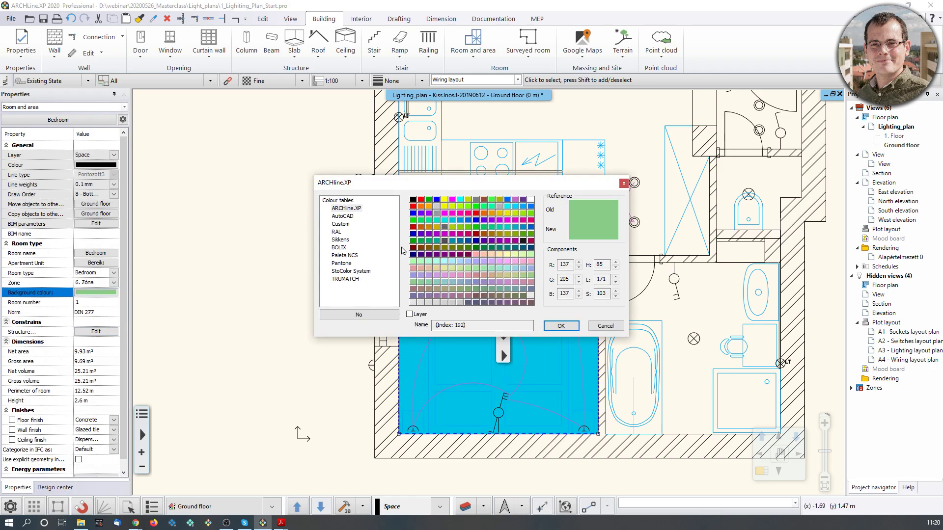
left_click(359, 314)
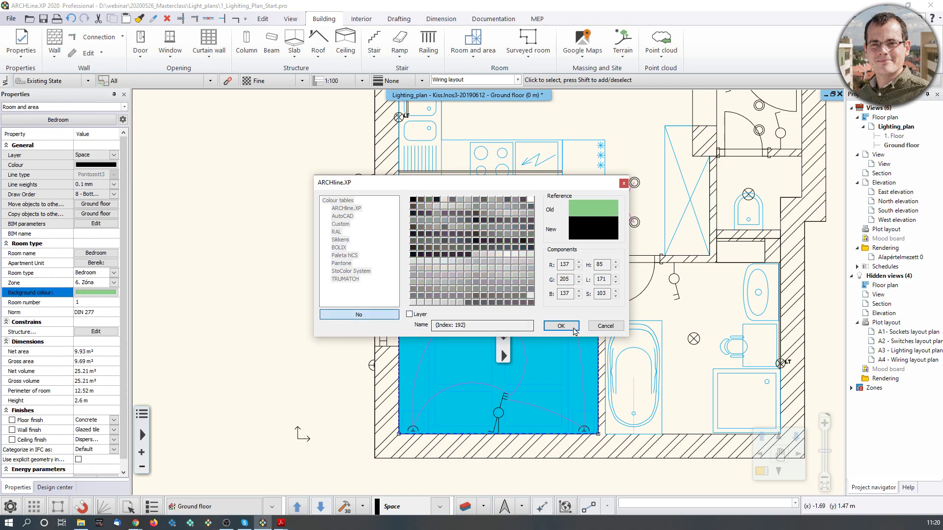
left_click(561, 326)
left_click(298, 297)
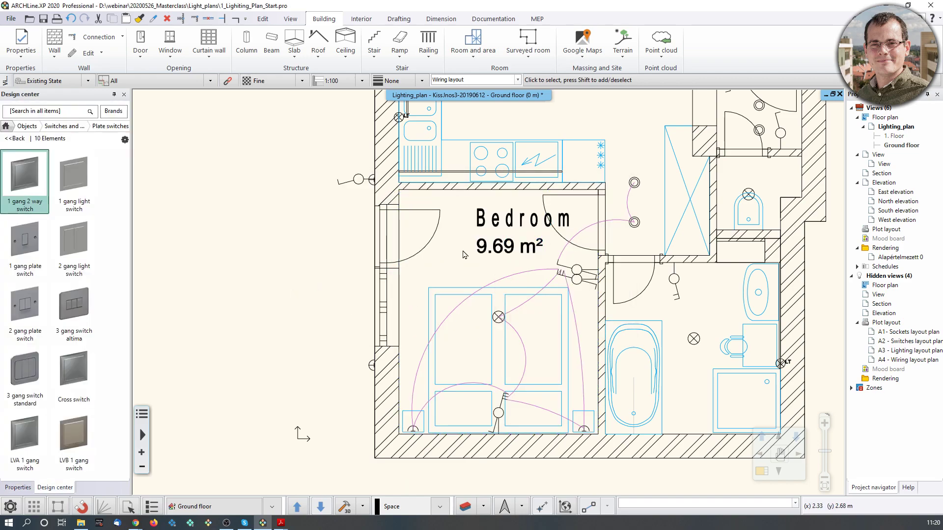
- Examine the calculated values, room surfaces and text properties of the bedroom's room area in its settings dialog
left_click(470, 246)
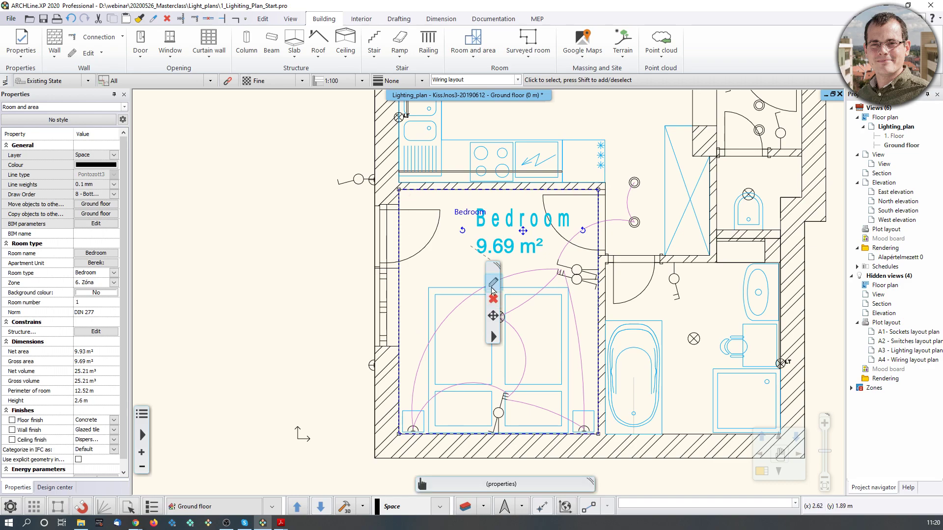
left_click(493, 290)
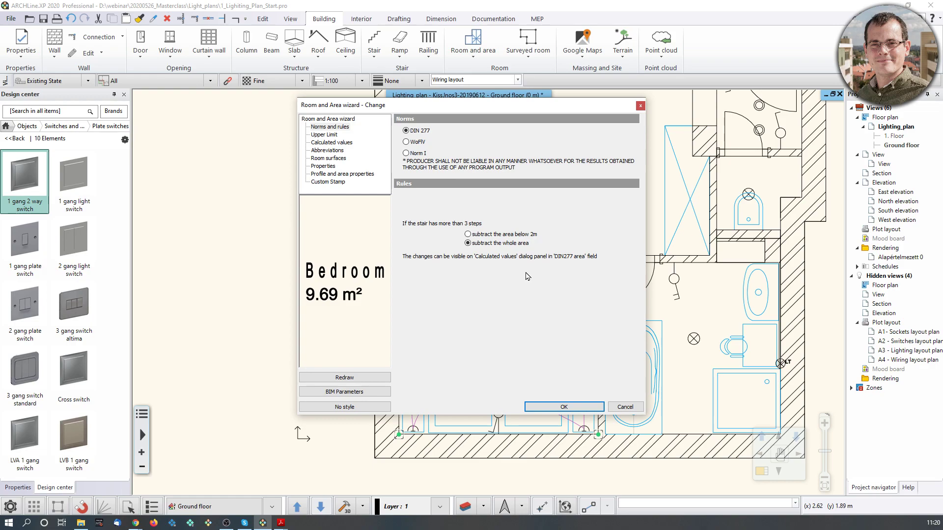
left_click(344, 143)
left_click(337, 159)
left_click(327, 167)
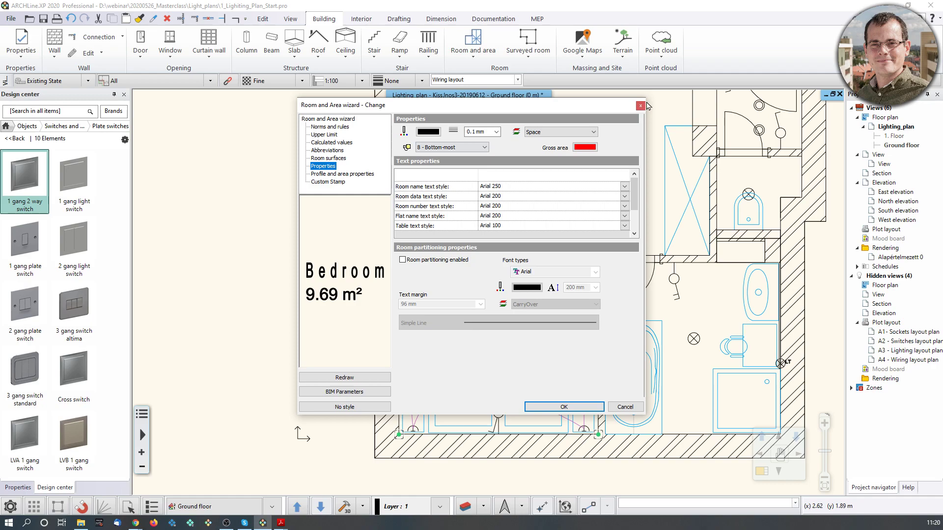
left_click(641, 106)
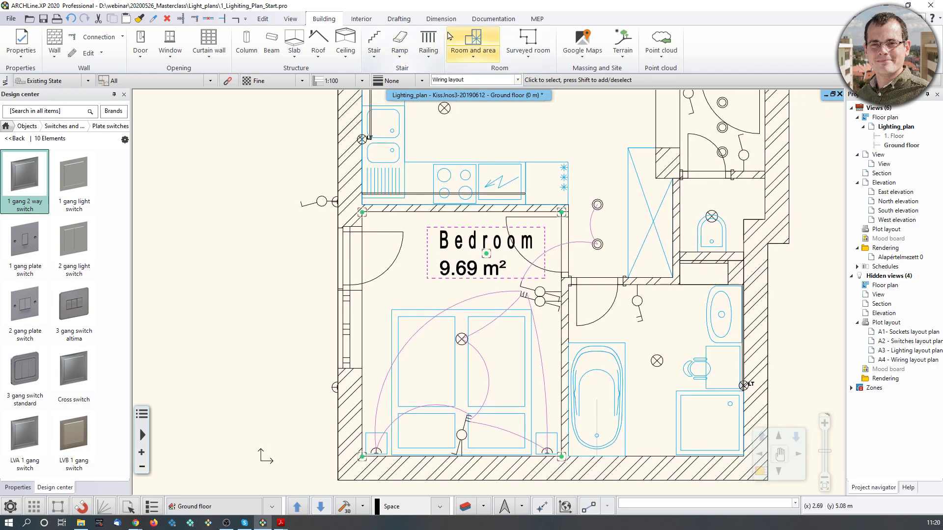
- Open the room built-in power calculation for the bedroom and move its dialog clear of the bedroom's lamps
left_click(361, 19)
left_click(440, 57)
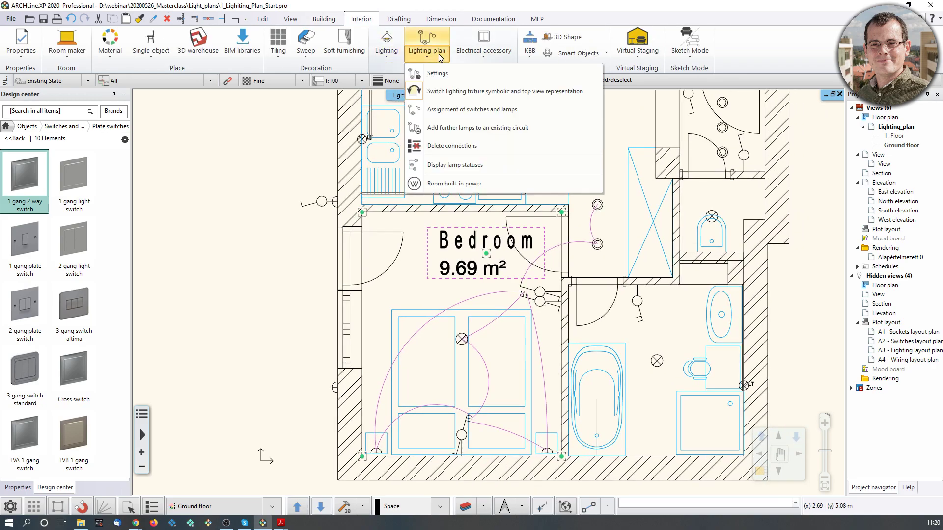
left_click(471, 182)
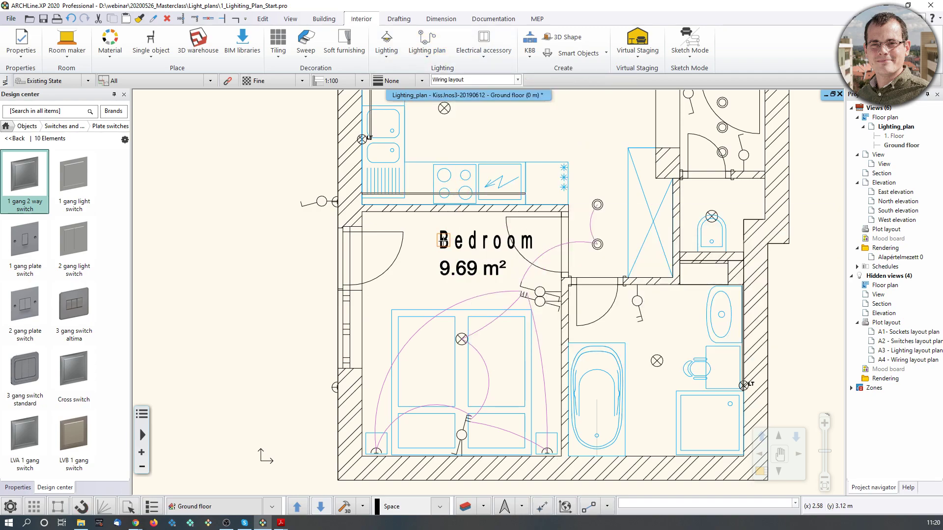
left_click(467, 243)
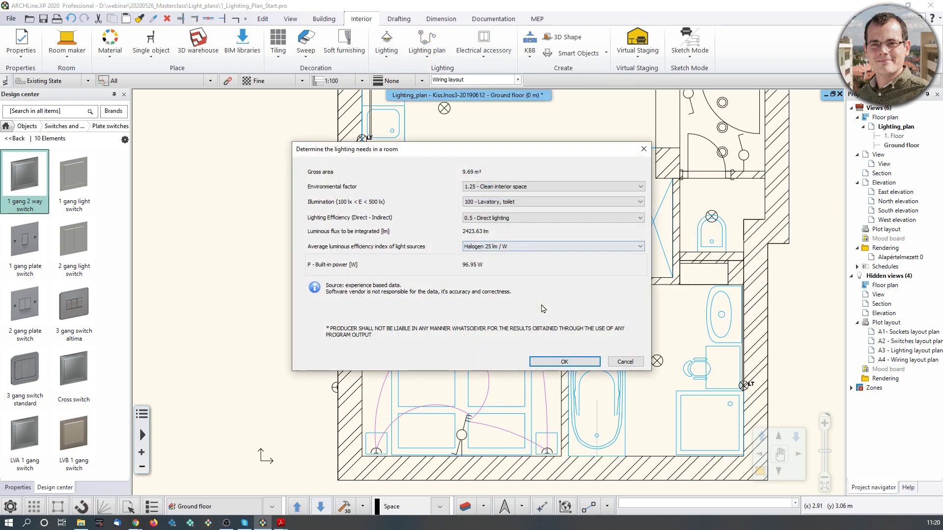
left_click_drag(495, 153, 337, 105)
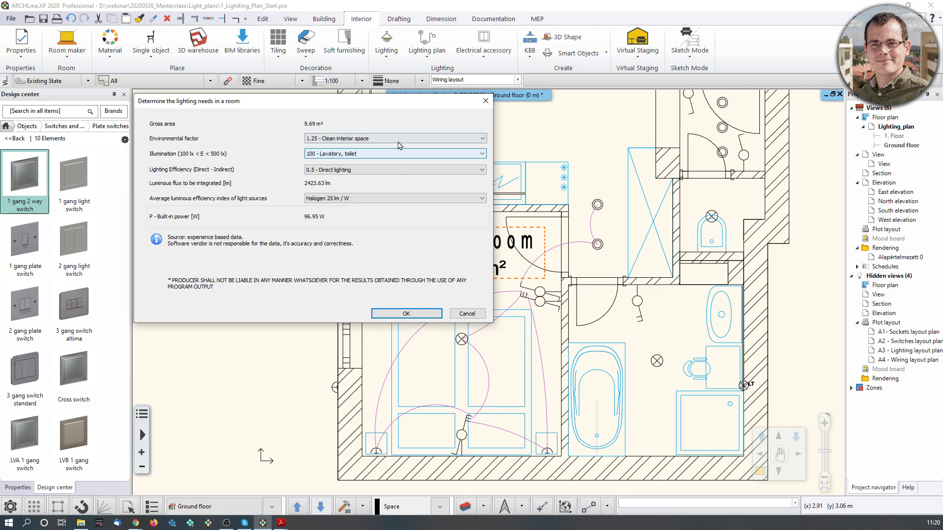
- Set the lighting needs to 1.25 clean interior space, 300 community spaces, 0.5 direct lighting and Halogen 25 lm/W
left_click(398, 140)
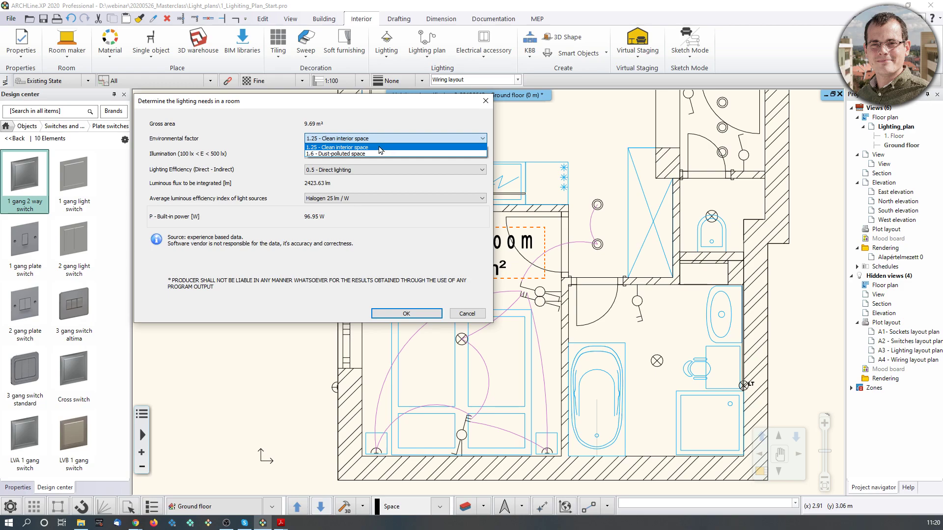
left_click(275, 118)
left_click(316, 154)
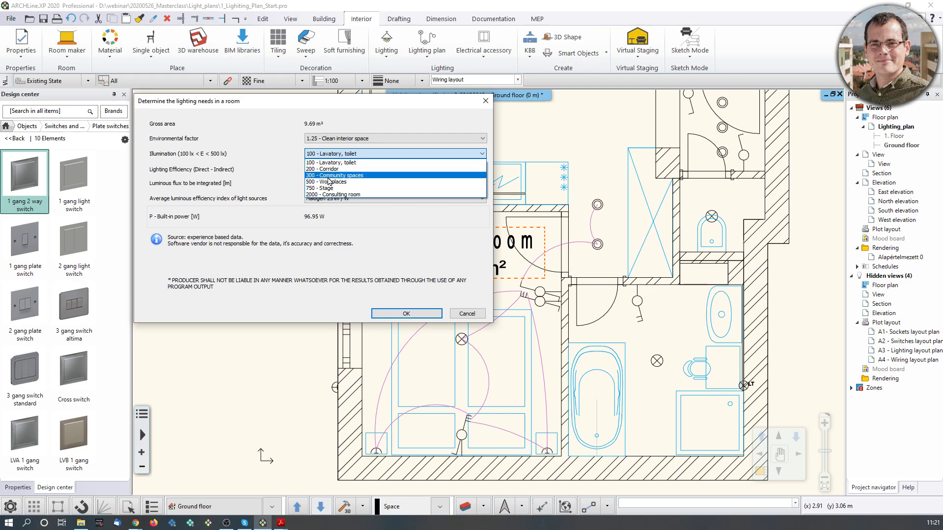
left_click(373, 175)
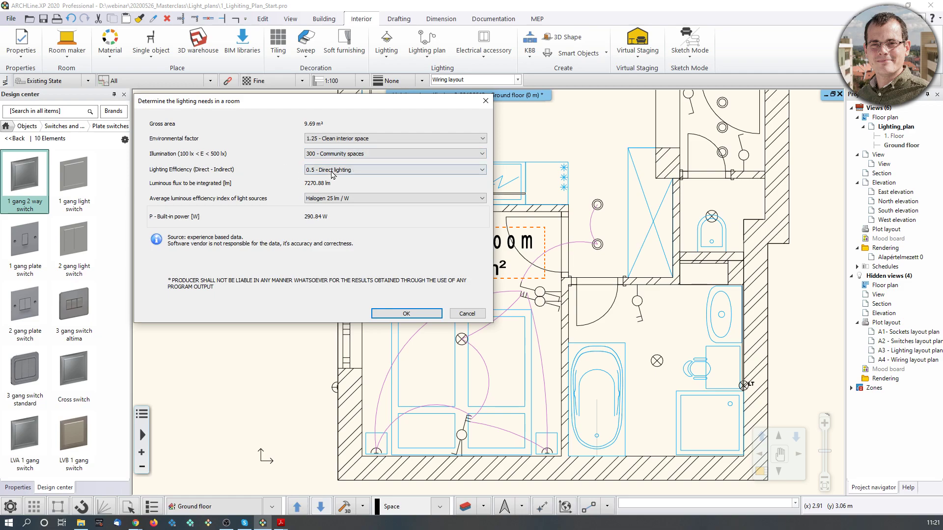
left_click(332, 171)
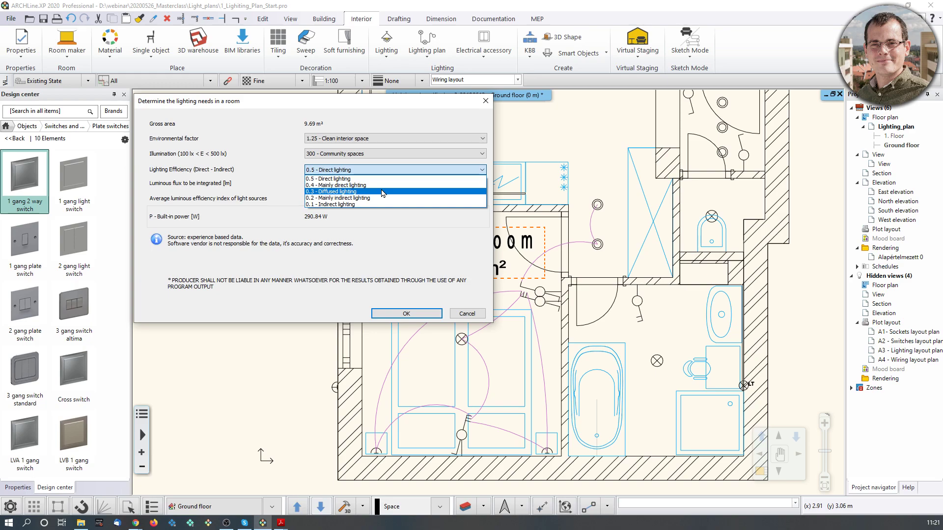
left_click(341, 179)
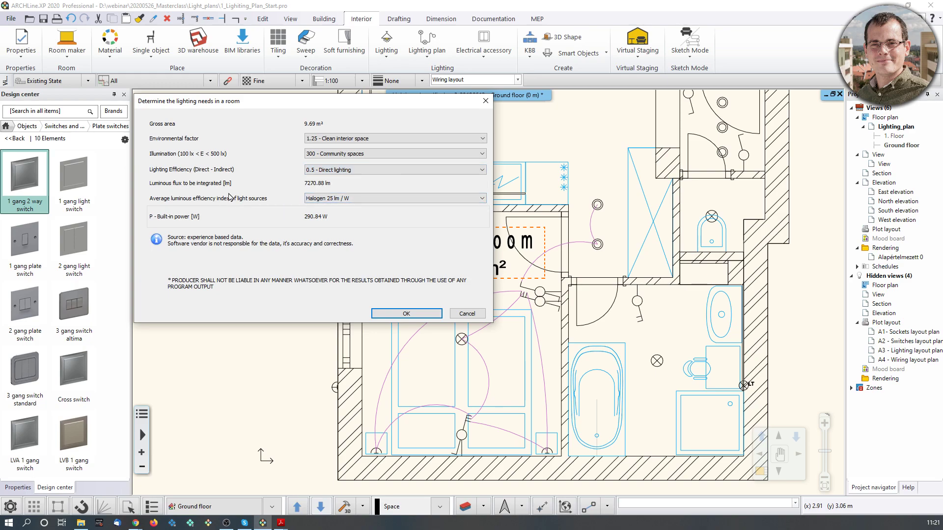
left_click(362, 199)
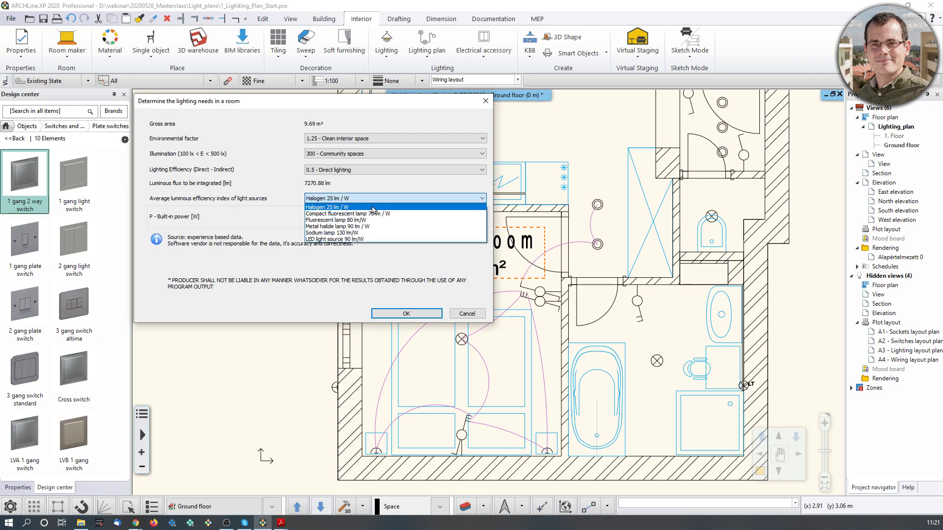
left_click(355, 208)
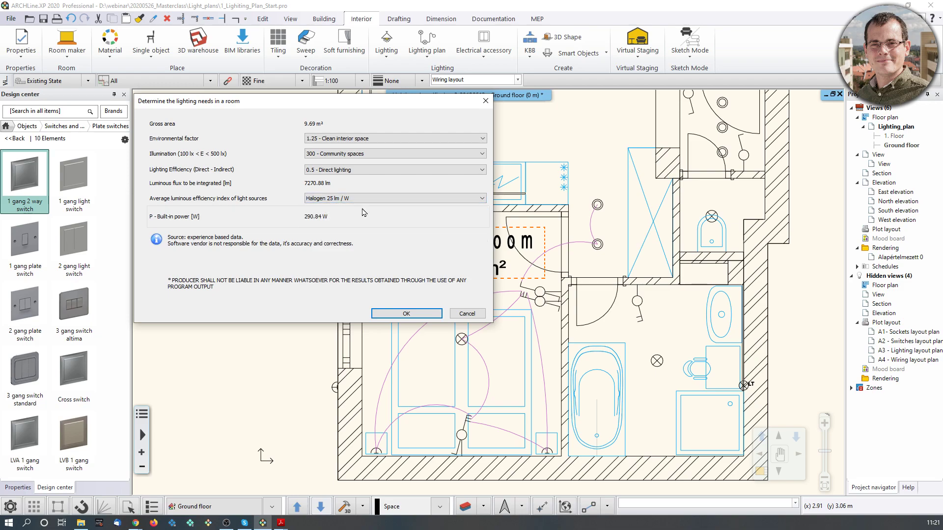
- Accept the lighting calculation and place its built-in power text below the Bedroom room label
left_click(407, 313)
scroll(408, 297, "up", 3)
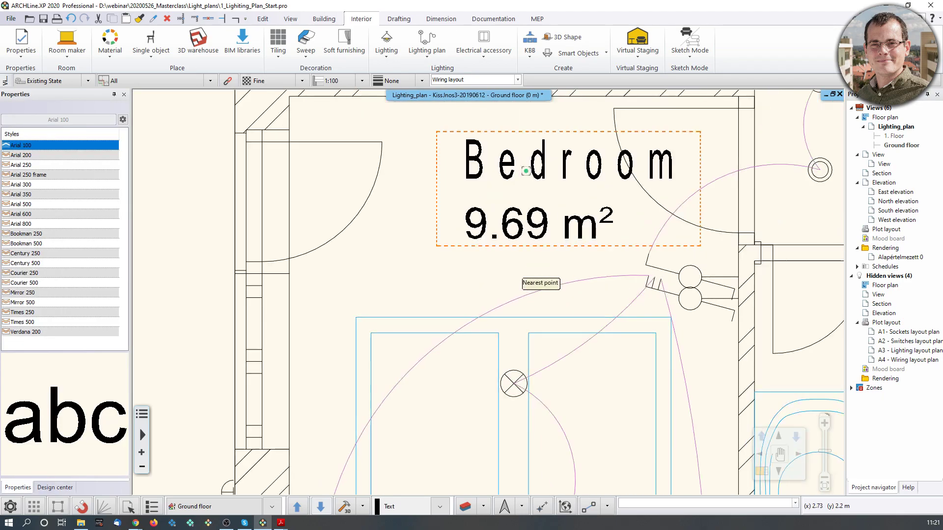
left_click(440, 290)
scroll(460, 291, "up", 2)
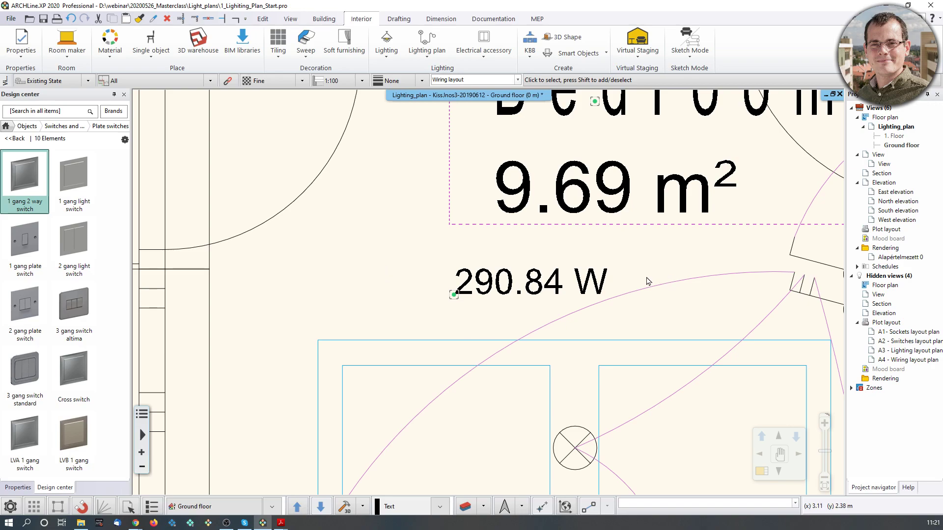
- Switch the ground floor plan's layer set to Sockets layout
scroll(647, 281, "down", 3)
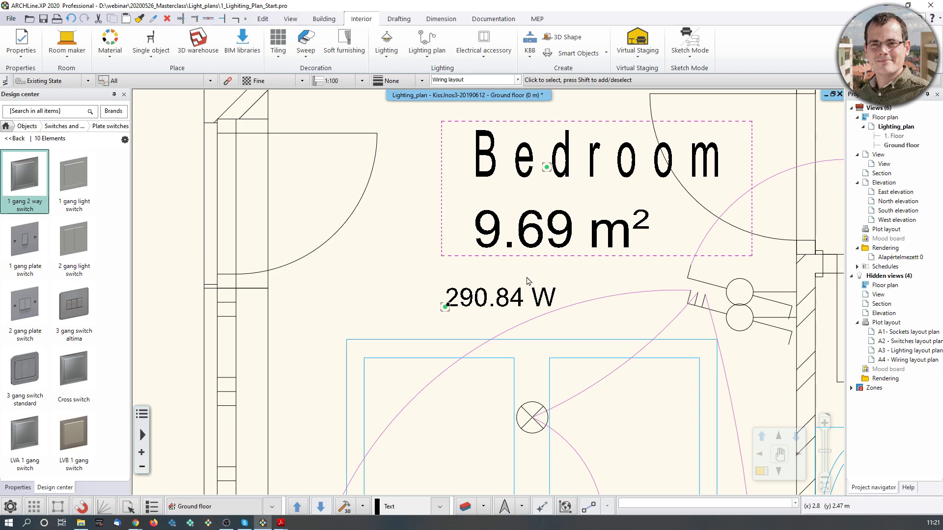
scroll(597, 307, "down", 3)
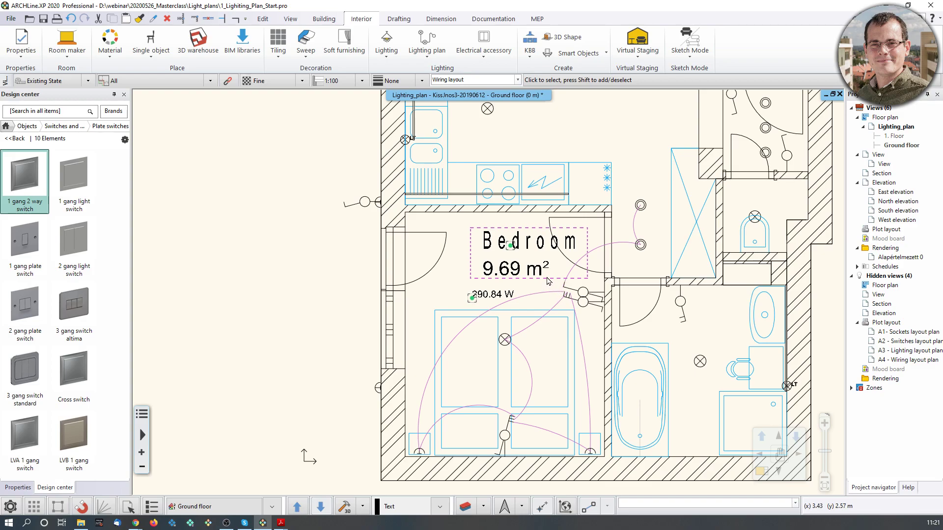
scroll(550, 269, "down", 3)
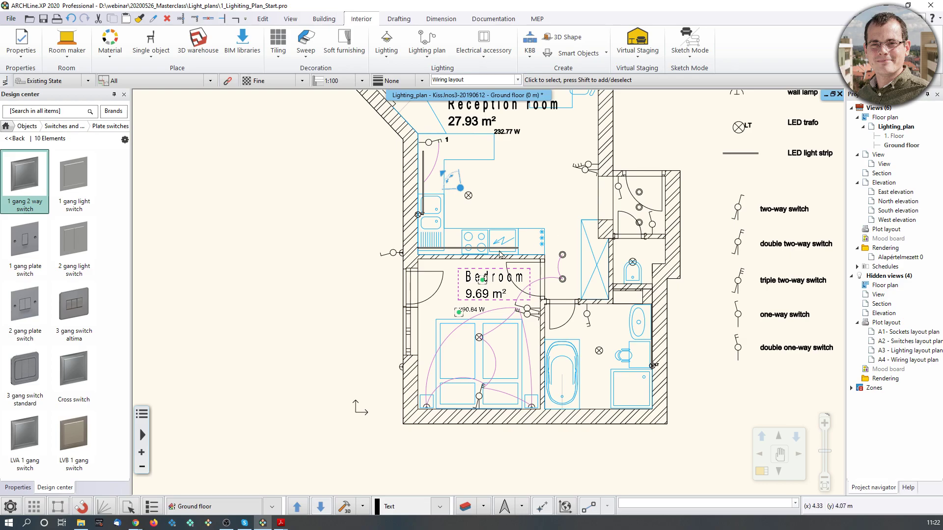
scroll(496, 305, "up", 5)
scroll(365, 305, "down", 5)
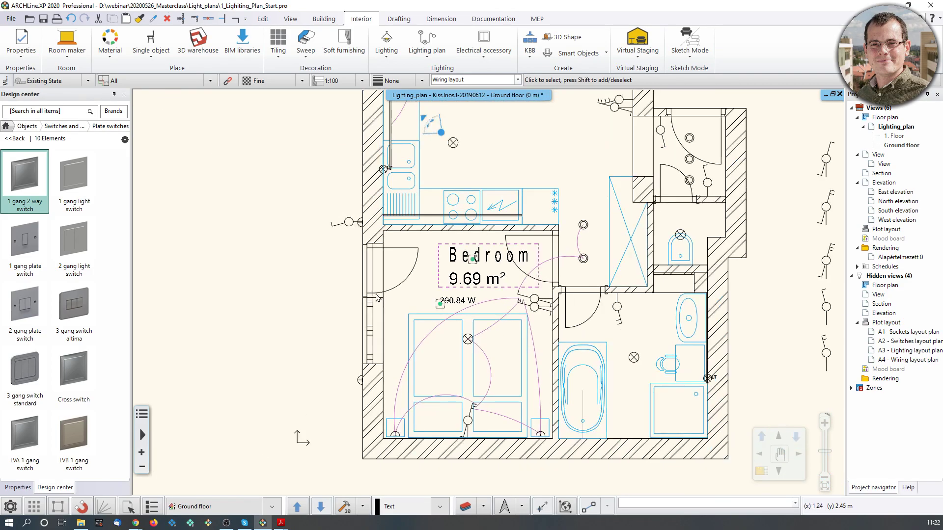
mouse_move(281, 523)
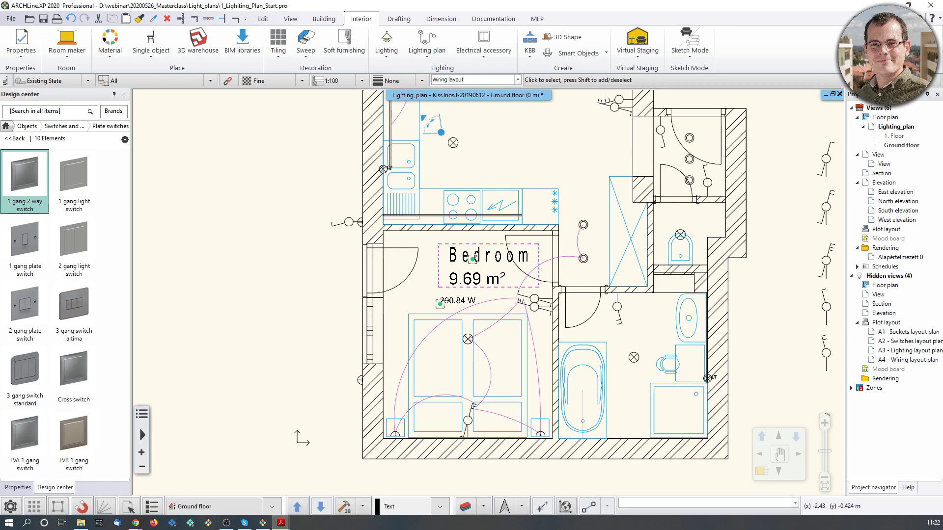
scroll(466, 412, "down", 3)
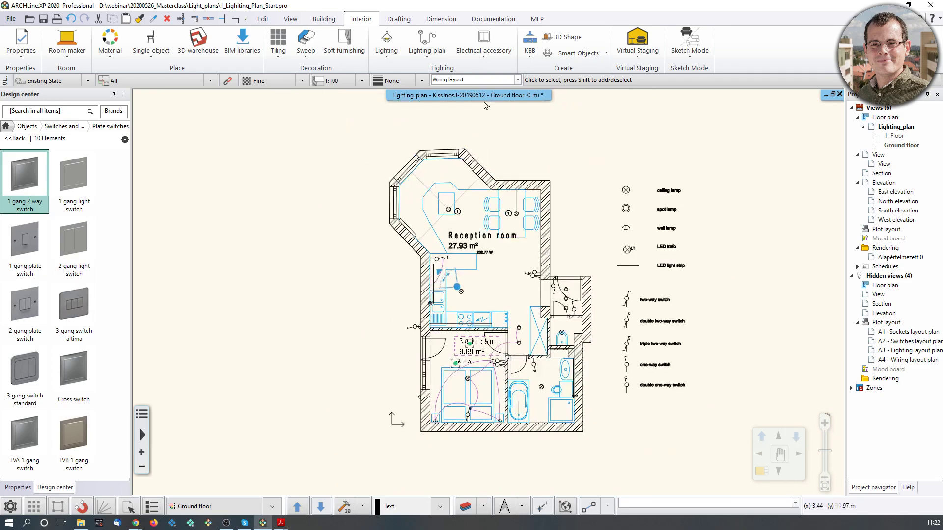
left_click(517, 80)
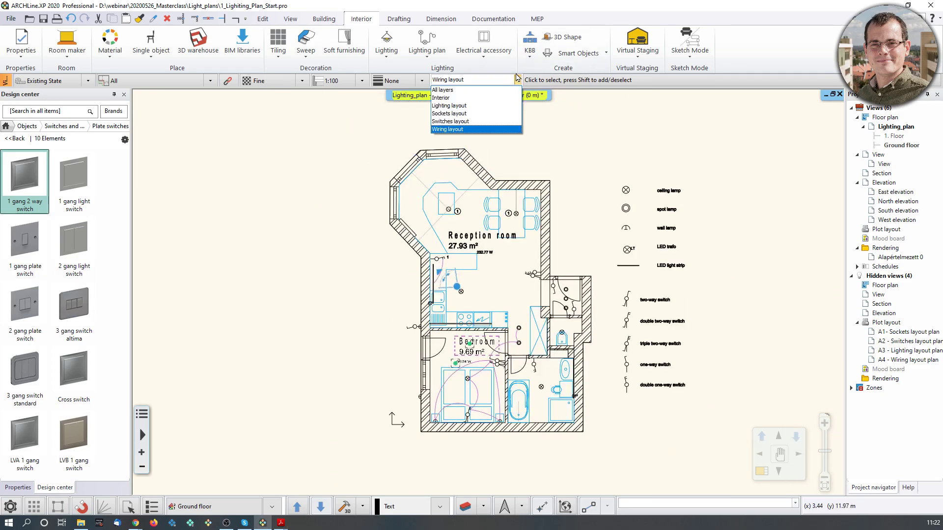
left_click(449, 114)
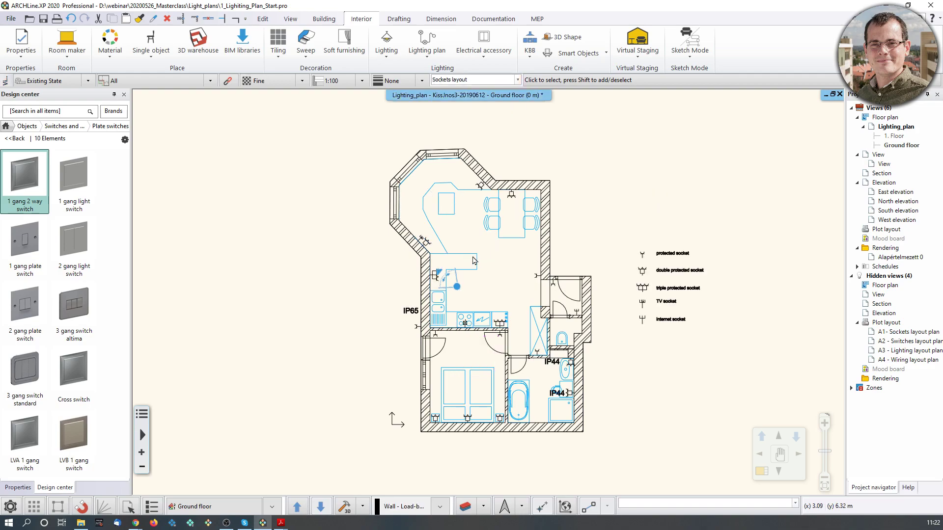
- Open the elevation management options for dimensioning the switches and sockets on the plan
scroll(474, 269, "up", 3)
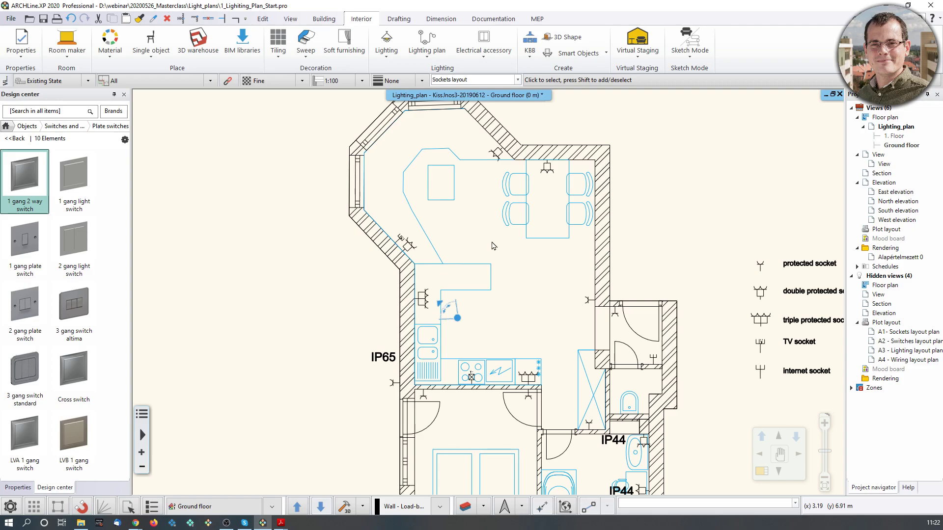
scroll(434, 244, "down", 3)
scroll(471, 420, "up", 5)
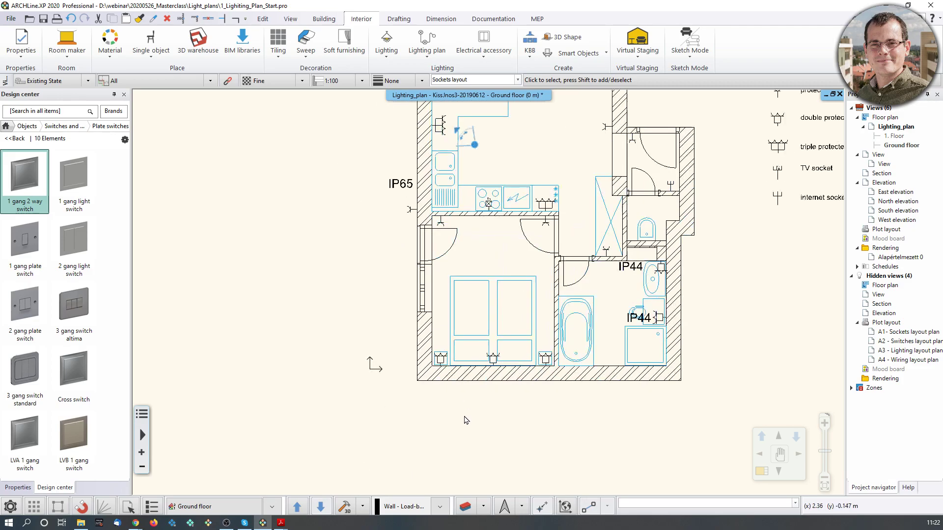
scroll(429, 316, "up", 1)
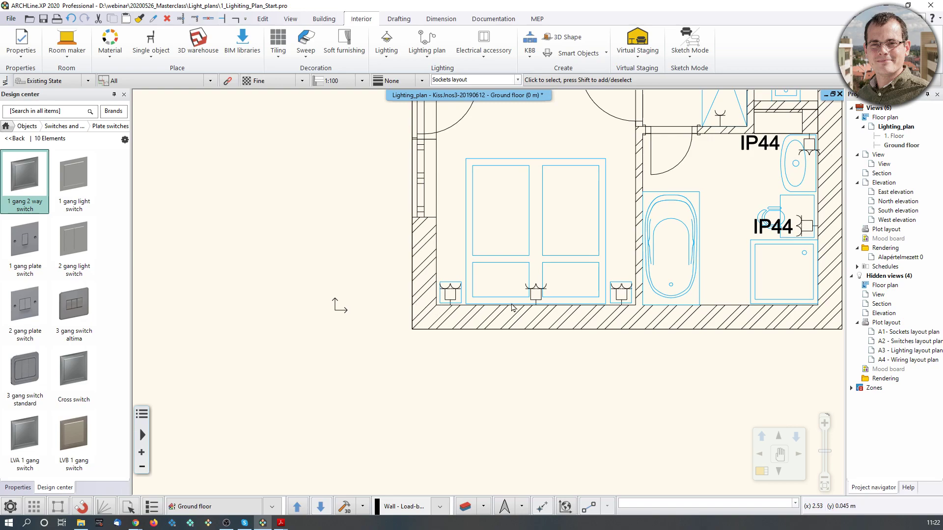
middle_click_drag(507, 319, 445, 344)
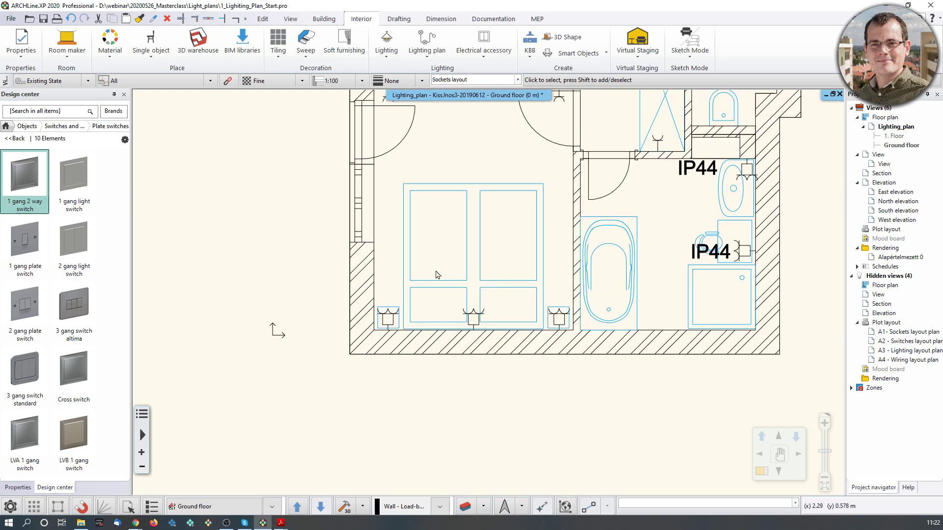
left_click(482, 60)
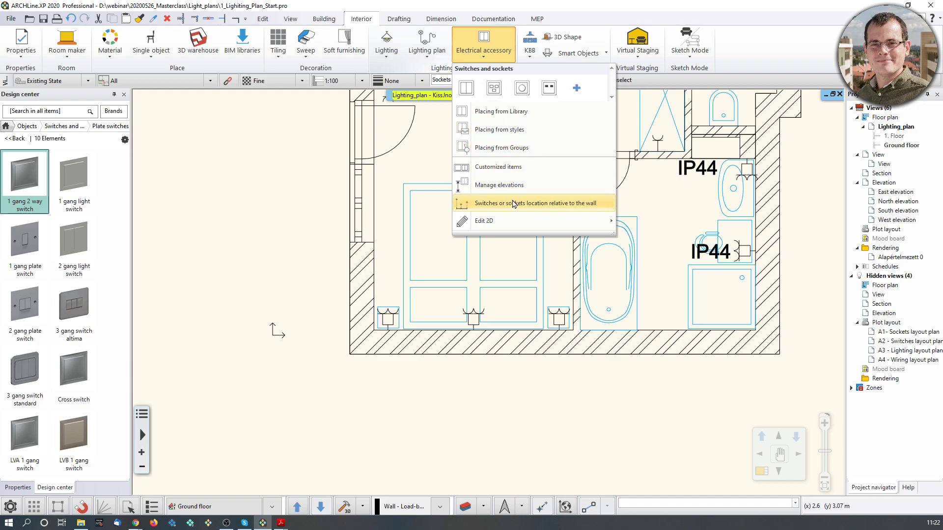
left_click(497, 20)
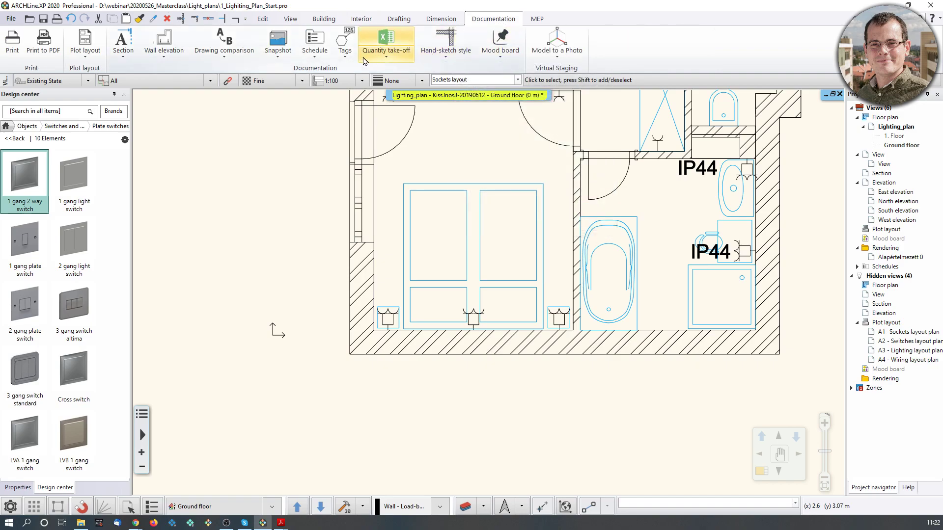
left_click(441, 19)
left_click(422, 44)
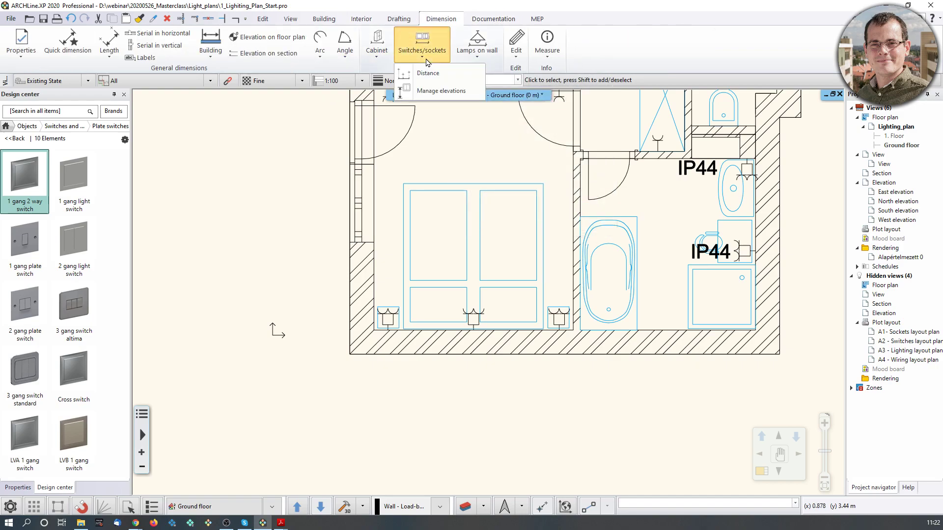
left_click(438, 91)
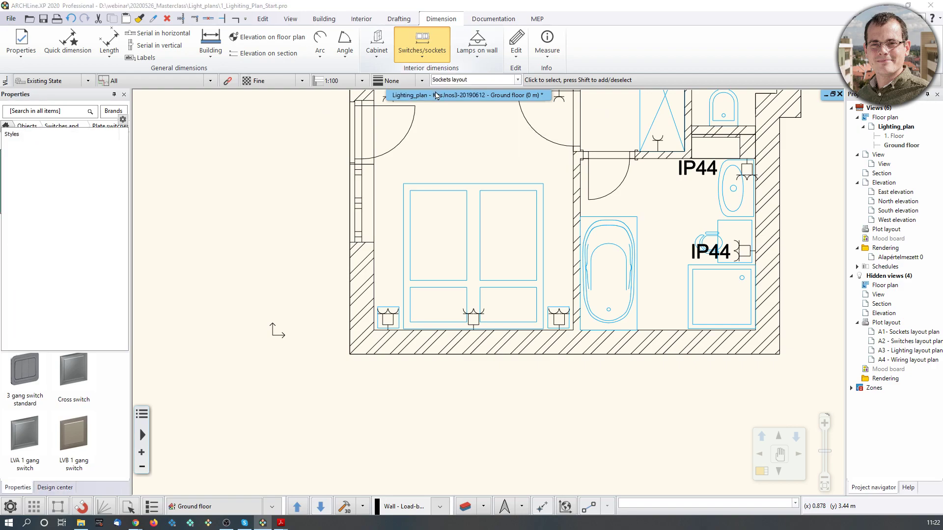
- Use one by one elevations to label the left bedside double socket, placing the text above it over the bed
mouse_move(466, 190)
left_mouse_down()
mouse_move(297, 76)
mouse_move(269, 113)
left_mouse_up()
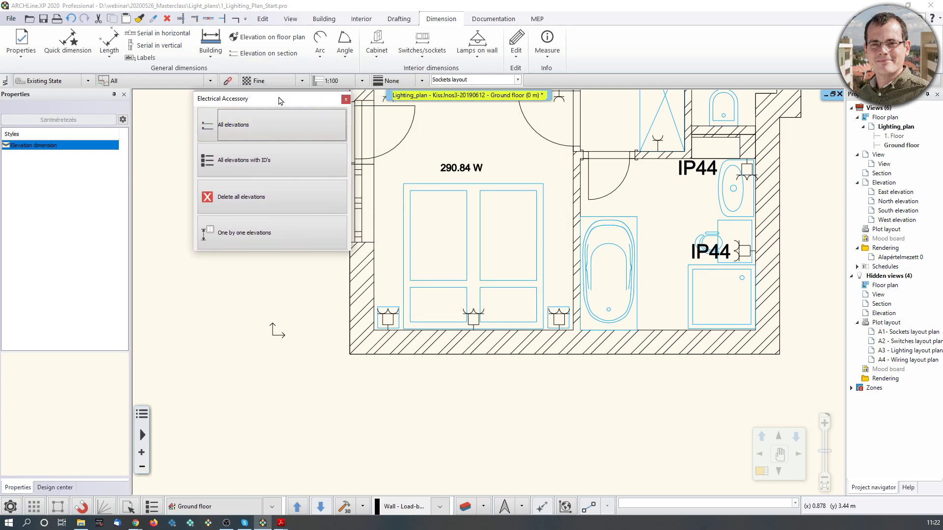
left_click(295, 234)
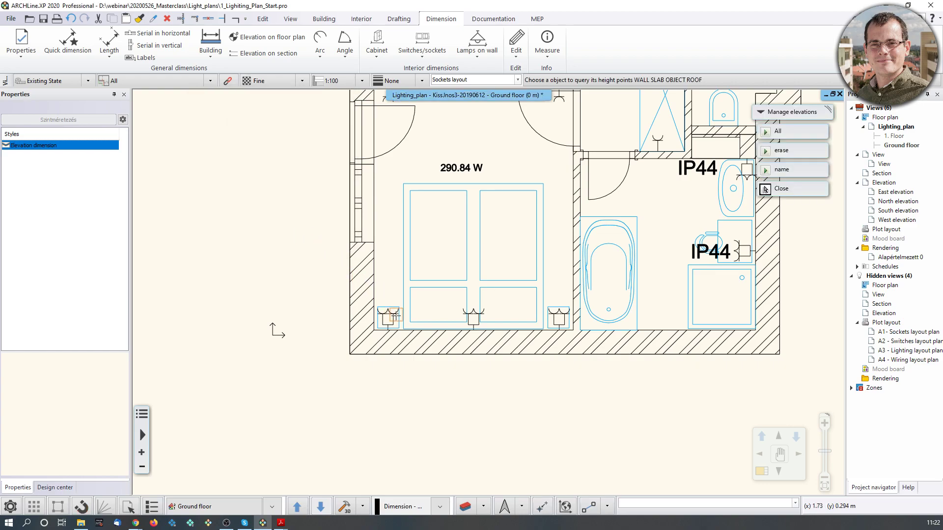
scroll(397, 327, "up", 2)
scroll(396, 327, "up", 1)
left_click(452, 292)
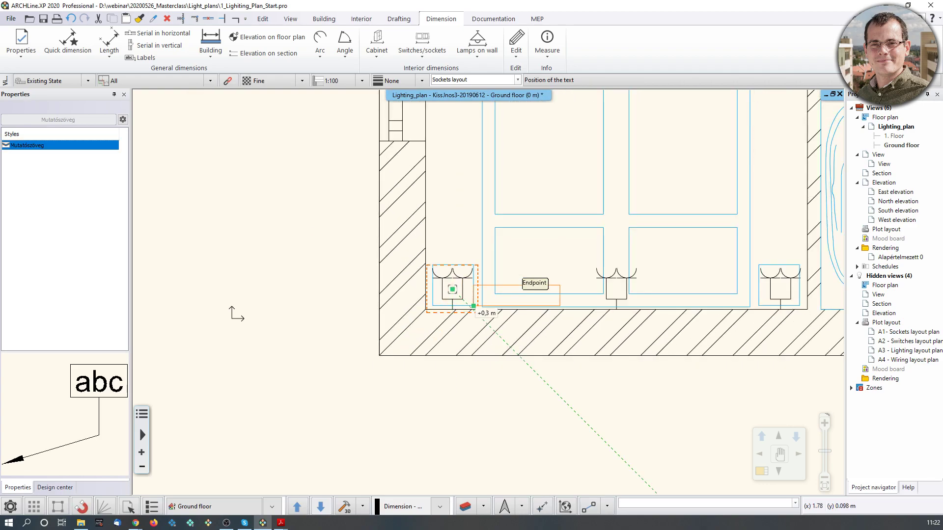
middle_click_drag(469, 250, 430, 277)
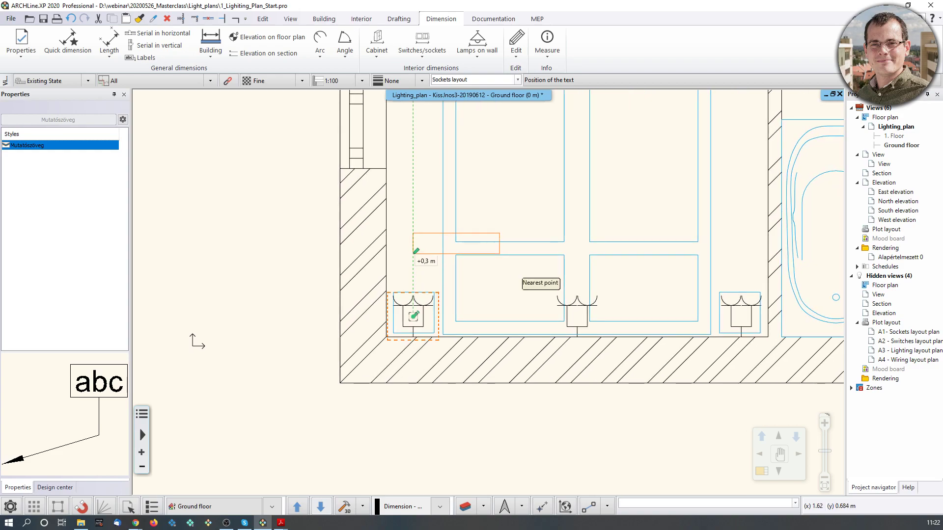
left_click(459, 209)
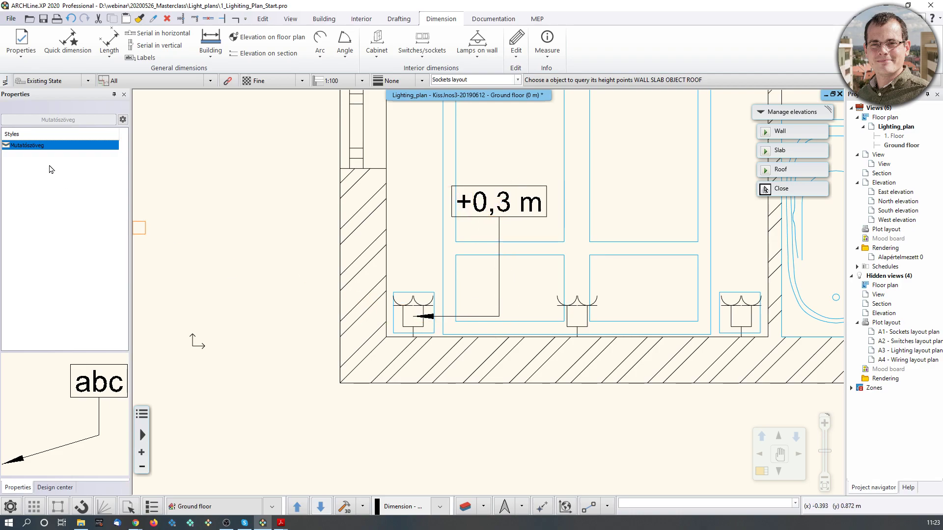
- Examine the text, arrowhead and dimension line settings in the Labels dimension properties
right_click(44, 145)
left_click(77, 171)
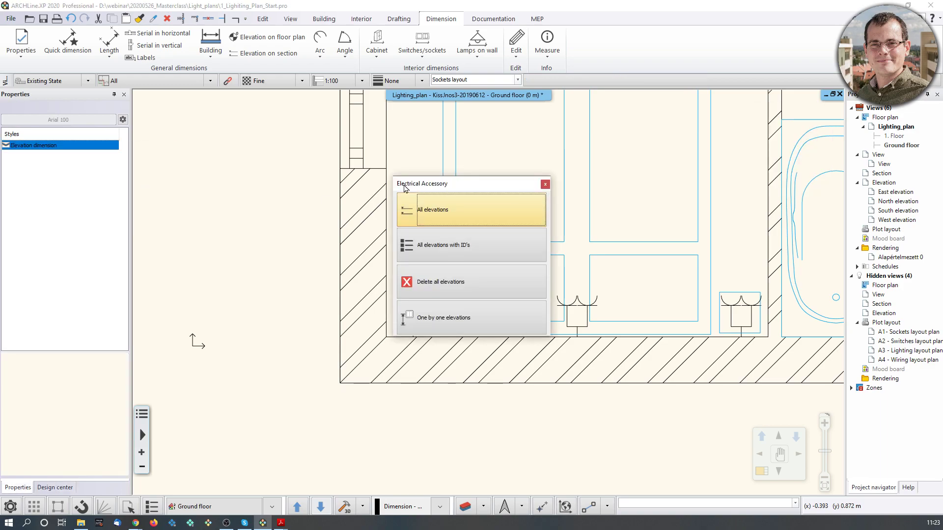
left_click(525, 213)
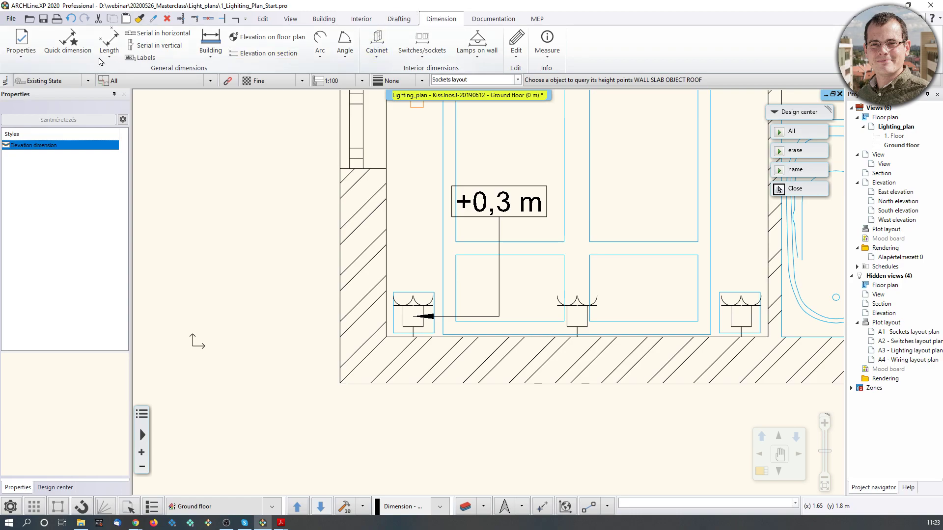
left_click(33, 61)
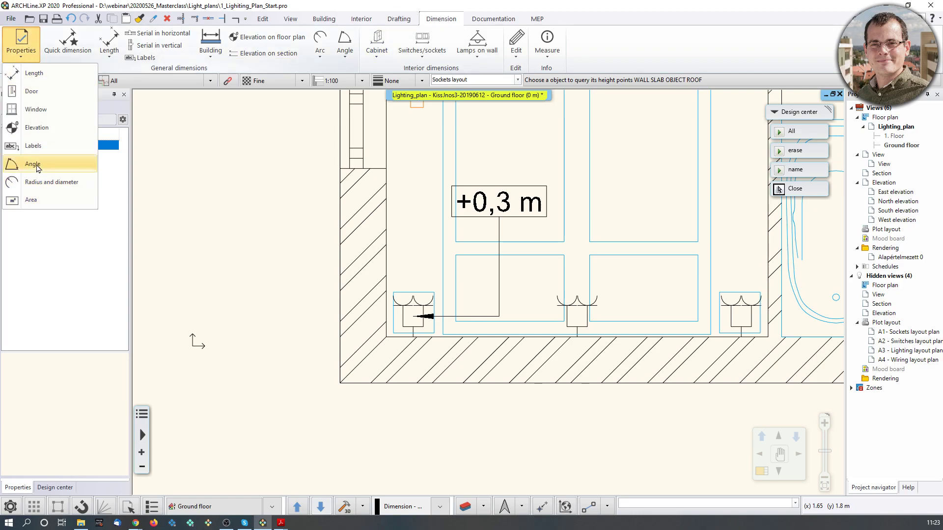
right_click(31, 146)
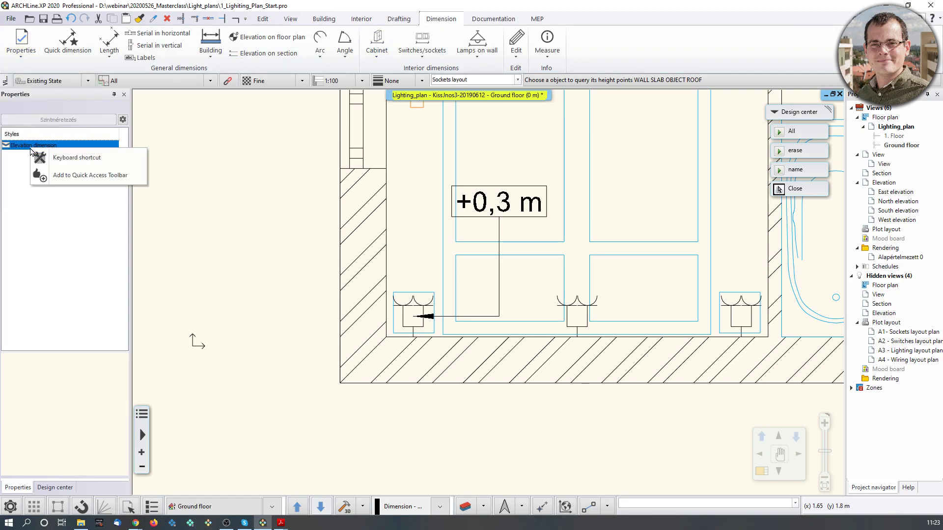
left_click(33, 58)
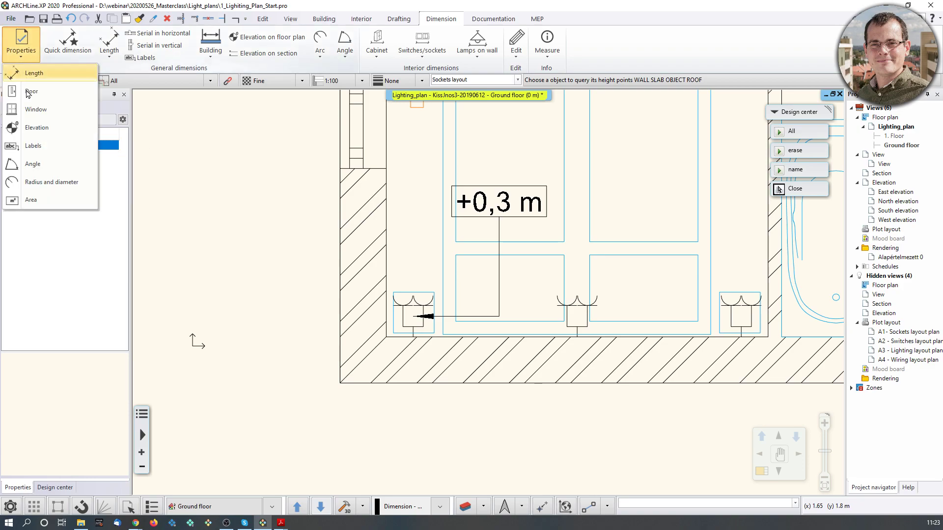
left_click(28, 145)
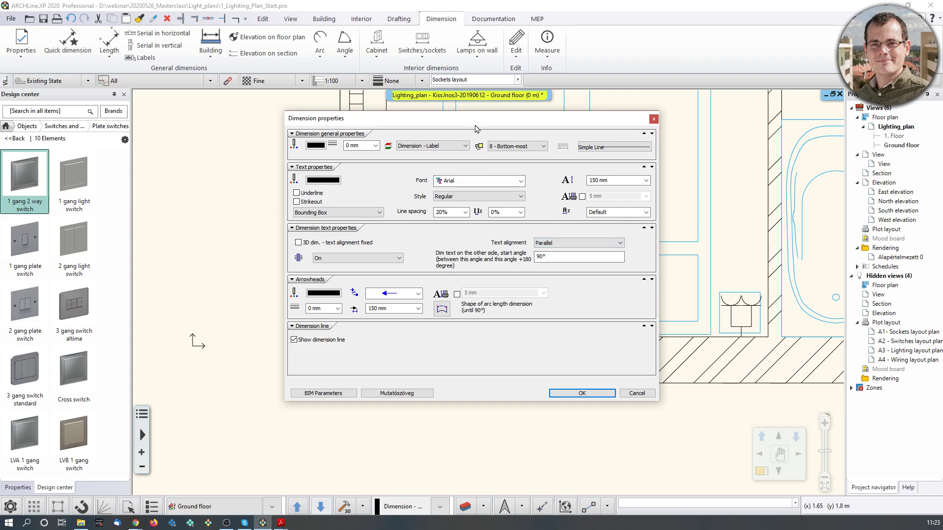
left_click_drag(475, 129, 207, 117)
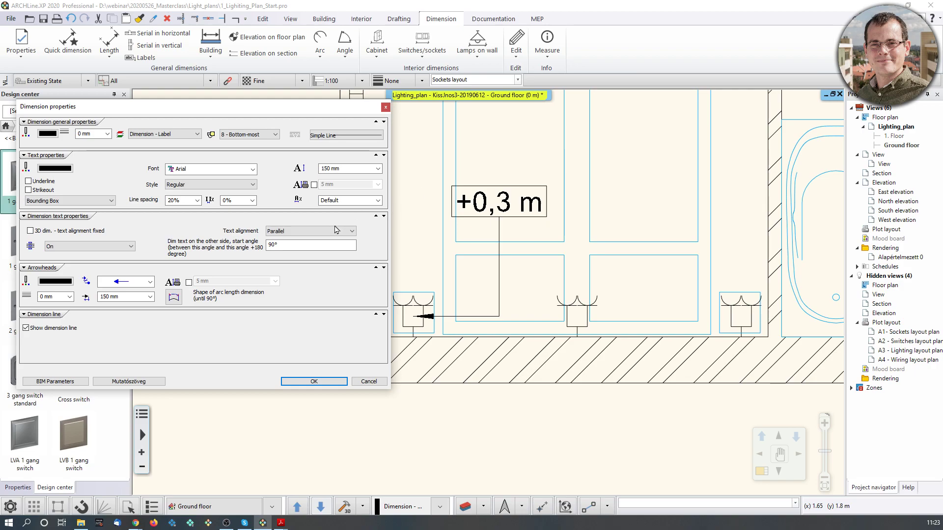
left_click(386, 108)
- Label the elevations of the bedroom's middle and right double sockets one by one, placing the texts above them in line with the first label
scroll(511, 294, "down", 3)
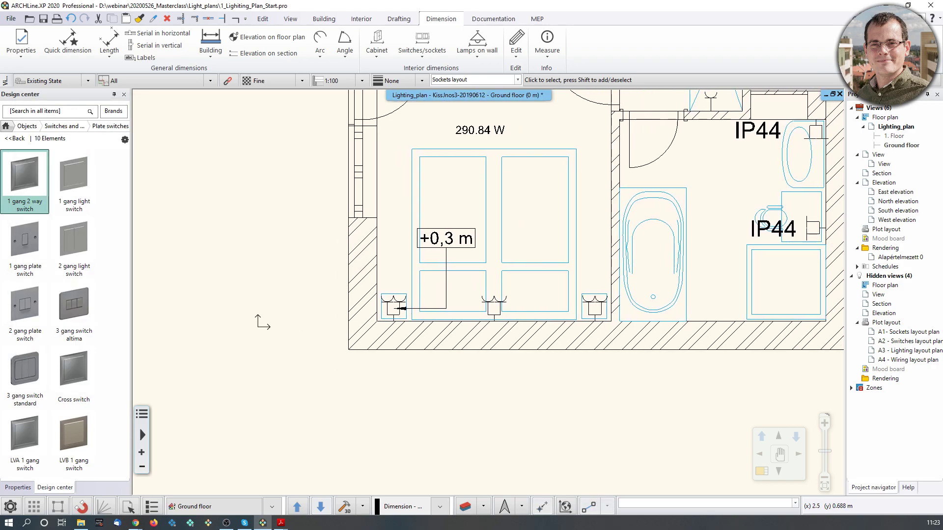
left_click(423, 56)
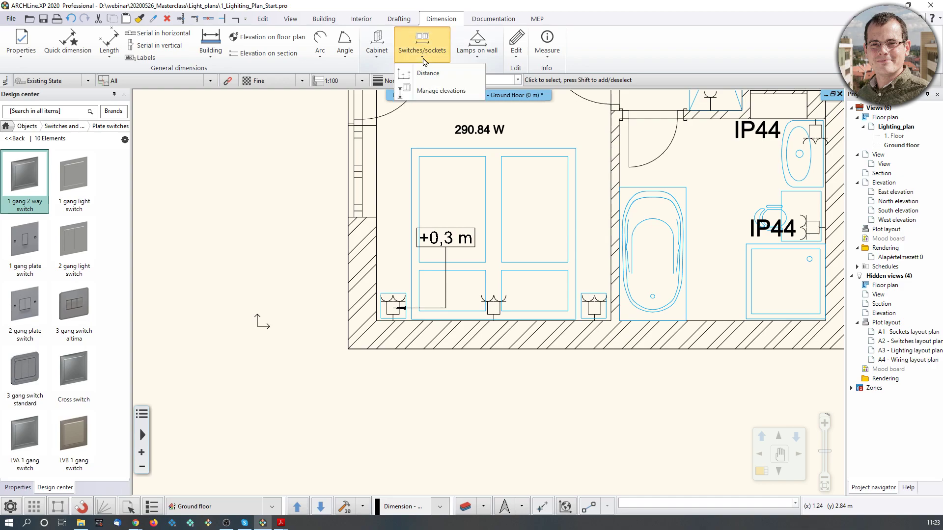
left_click(444, 90)
left_click(533, 331)
scroll(506, 324, "up", 2)
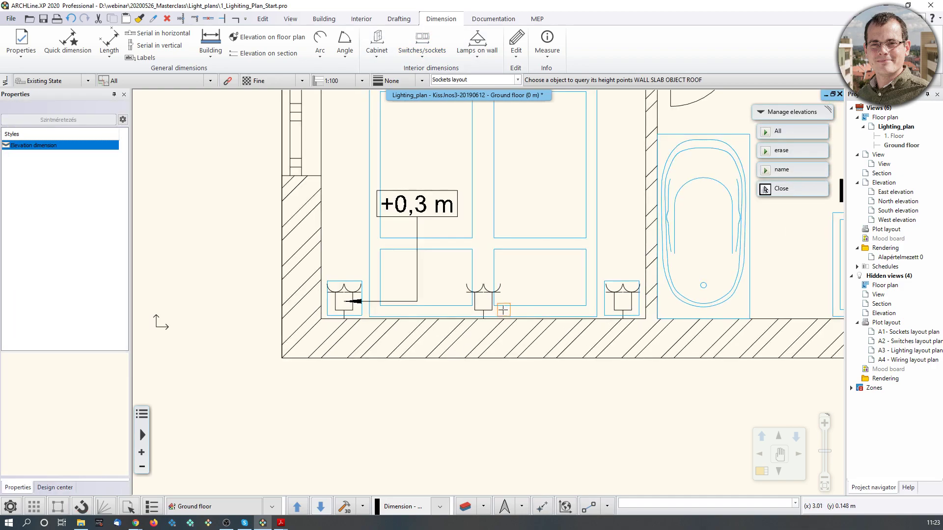
left_click(484, 302)
left_click(494, 212)
left_click(621, 298)
left_click(589, 211)
key("Escape")
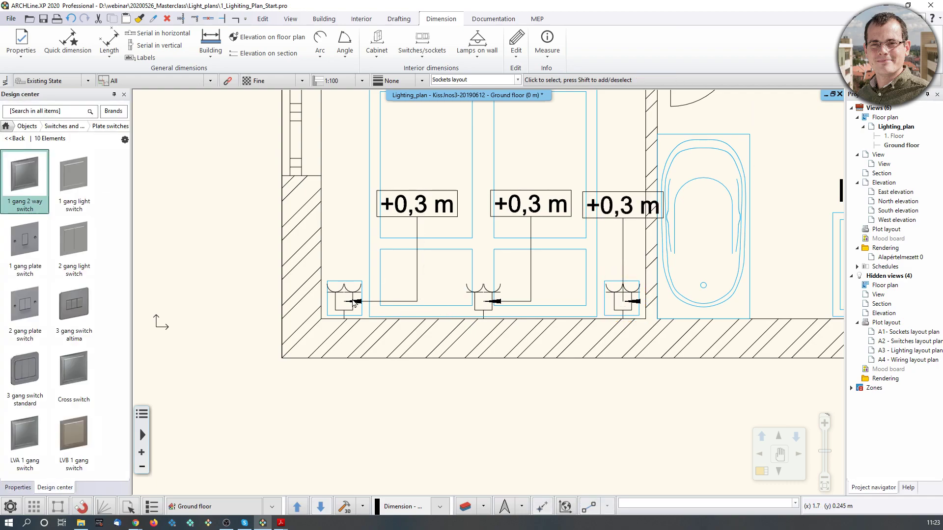
scroll(444, 303, "down", 2)
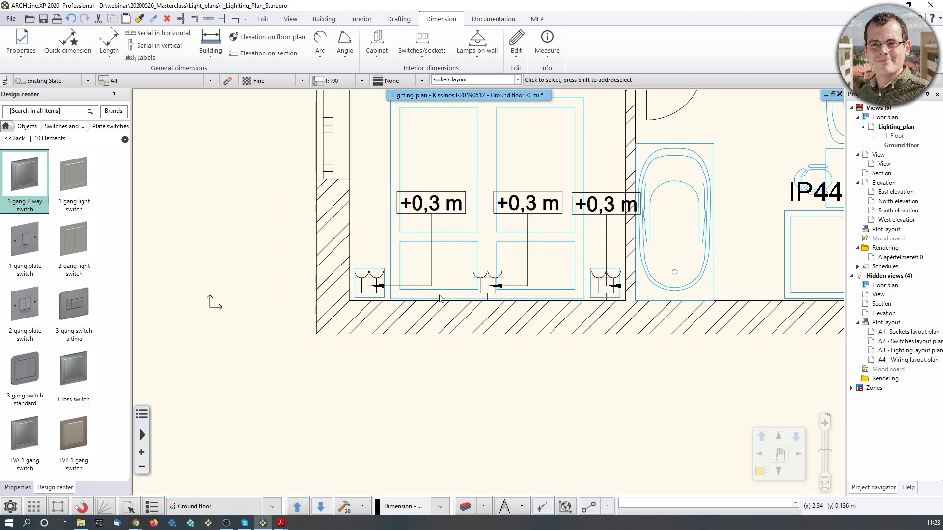
- Dimension the socket distances along the bedroom's lower wall in the Normal length dimension style, placing the dimension line below the wall
left_click(423, 57)
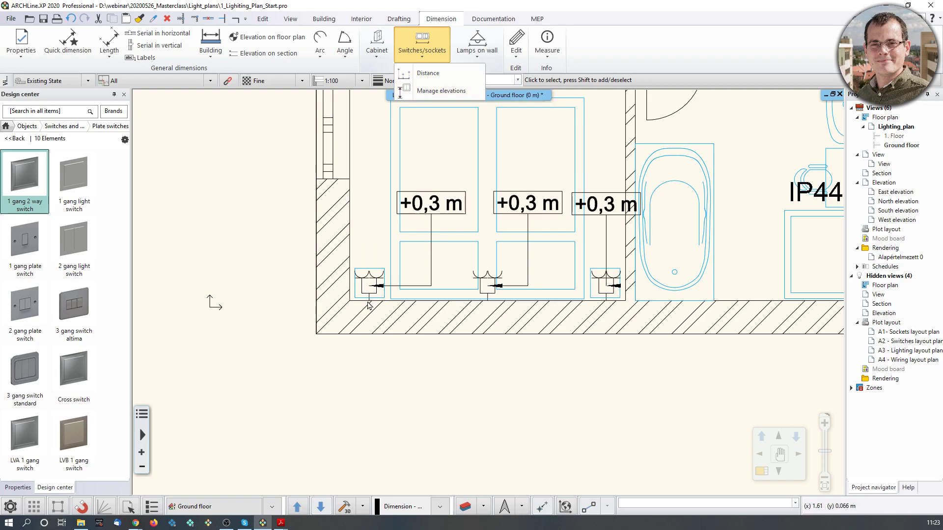
left_click(429, 73)
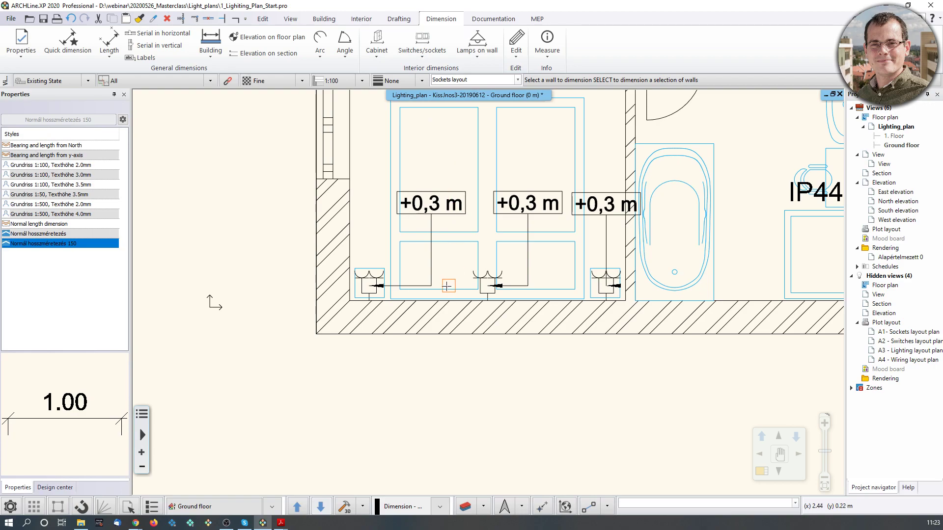
left_click(45, 224)
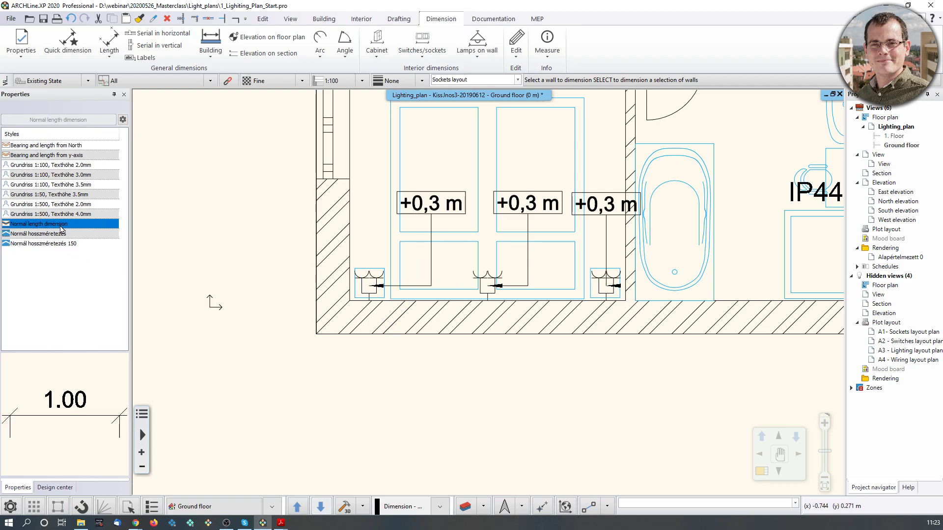
left_click(377, 300)
left_click(384, 386)
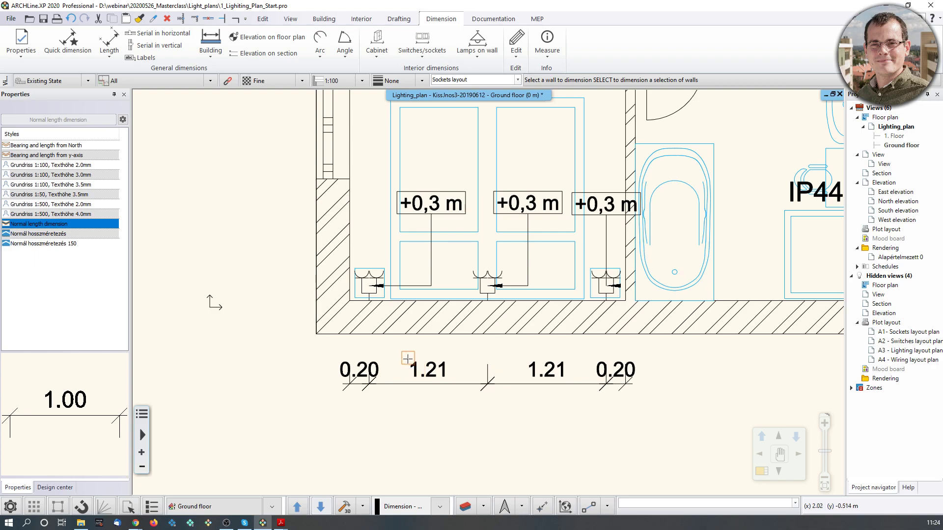
scroll(342, 403, "up", 1)
scroll(369, 284, "up", 2)
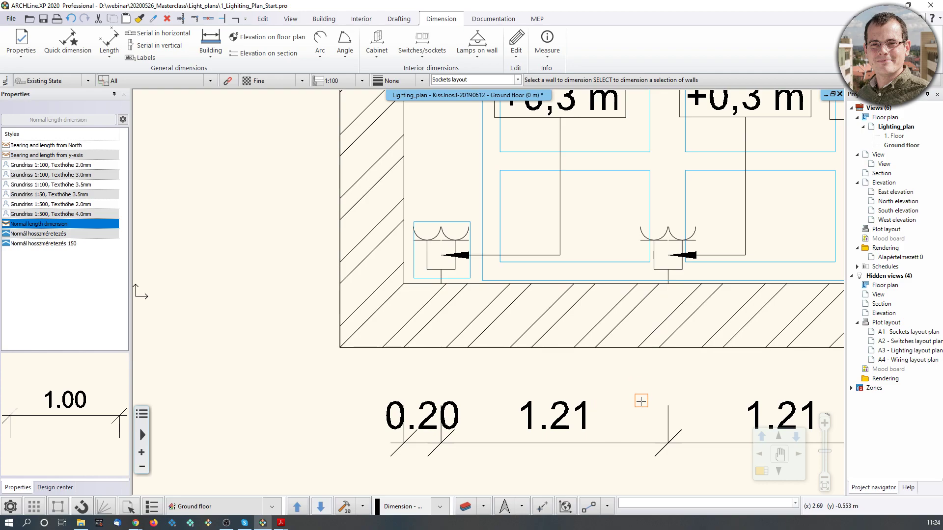
key("Escape")
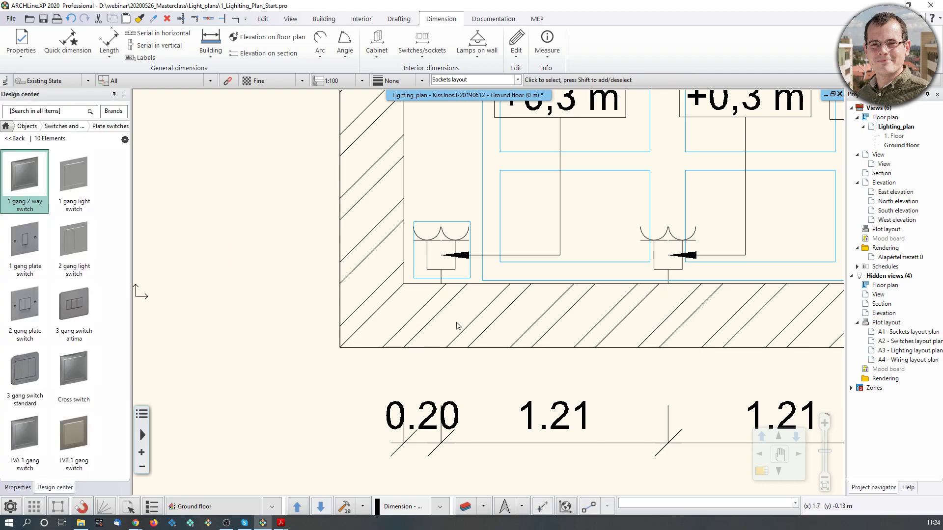
- Examine the text, arrowhead, format and dimension line settings in the Length dimension properties
scroll(489, 293, "down", 2)
scroll(538, 276, "up", 2)
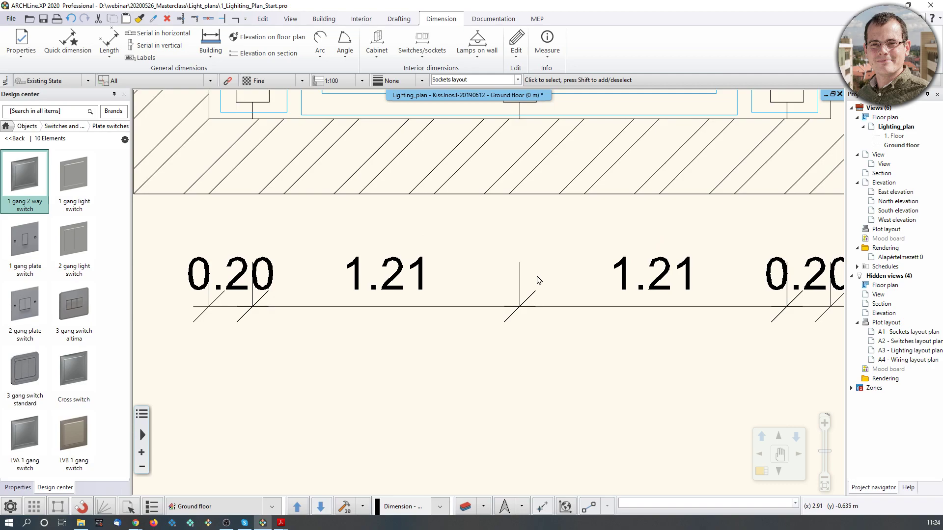
left_click(23, 53)
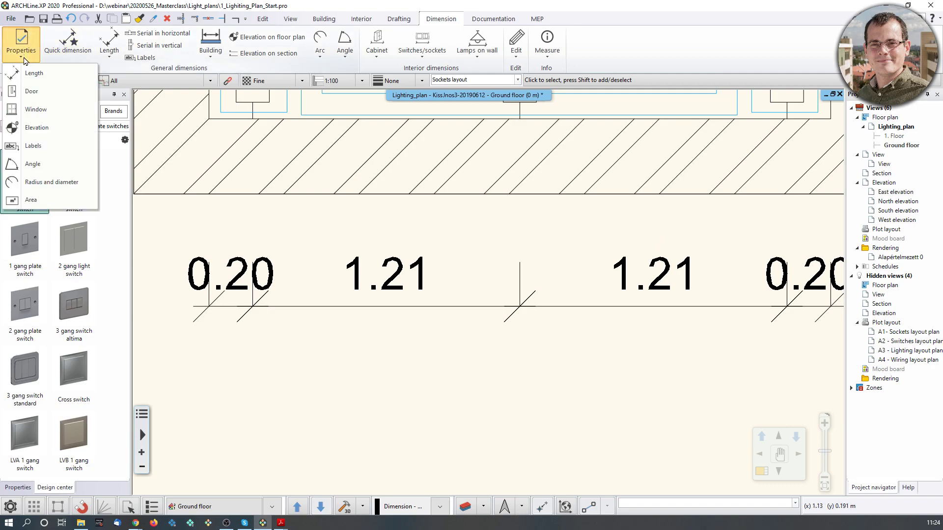
left_click(30, 78)
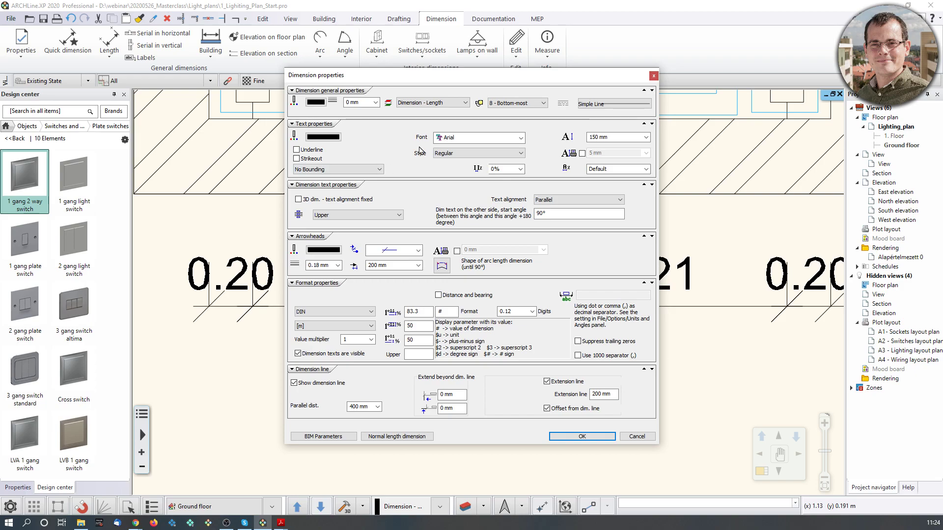
left_click(654, 76)
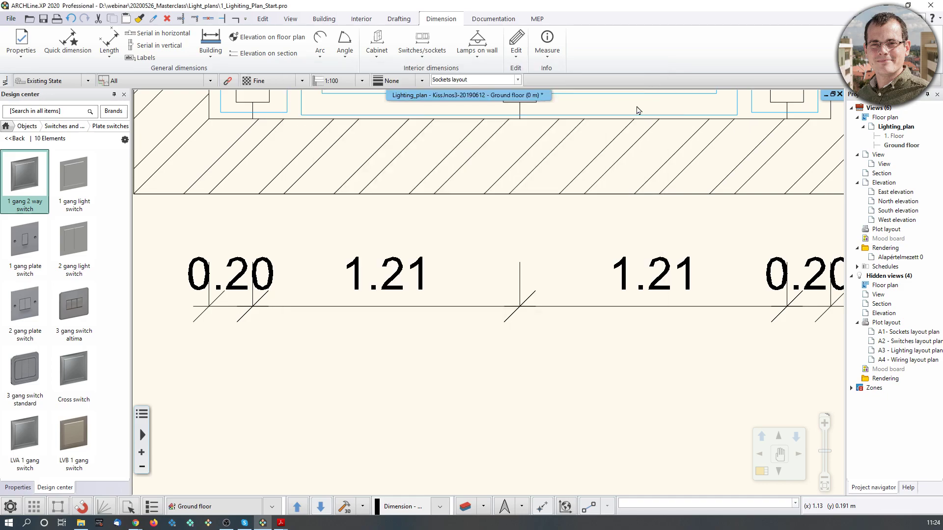
scroll(536, 319, "down", 5)
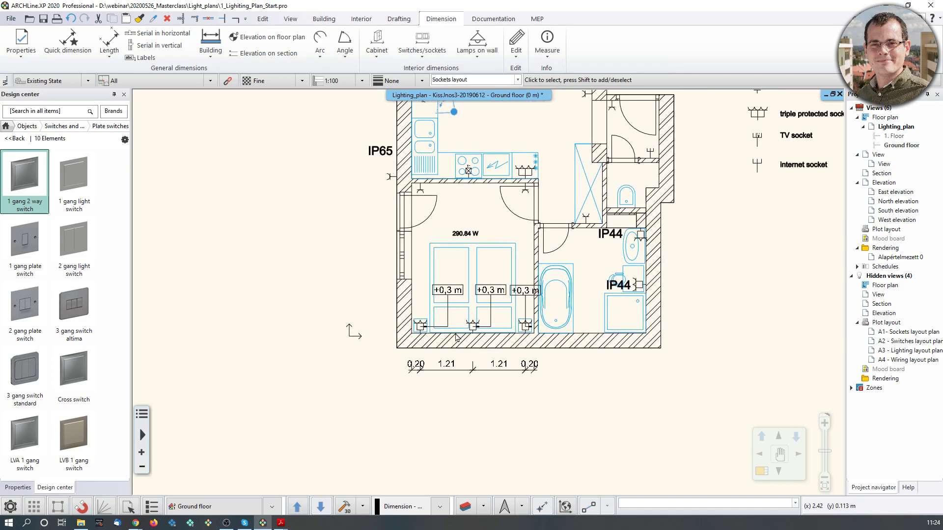
- Delete the distance dimensions below the bedroom wall and the three socket elevation labels over the bed
scroll(442, 374, "up", 2)
left_click_drag(362, 307, 688, 386)
left_click(480, 199)
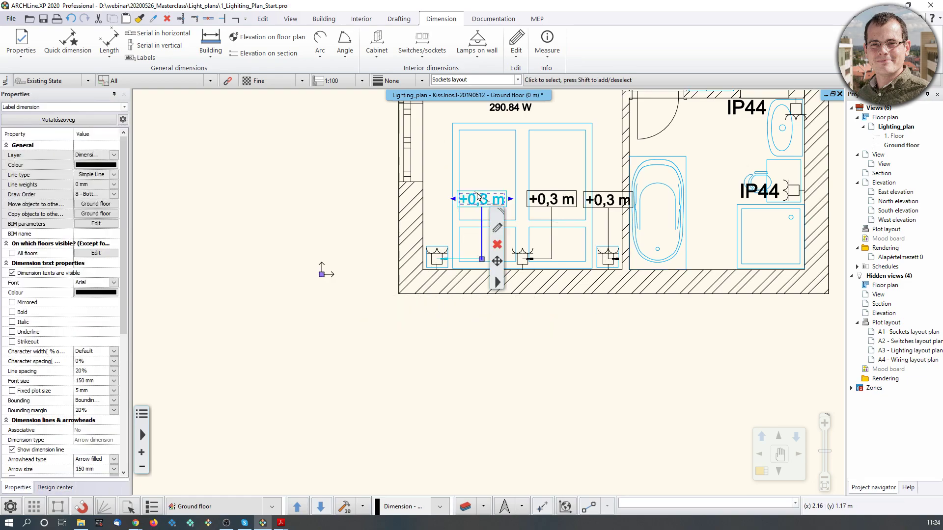
key("Delete")
left_click(553, 199)
key("Delete")
left_click(610, 199)
key("Delete")
middle_click_drag(545, 241, 508, 303)
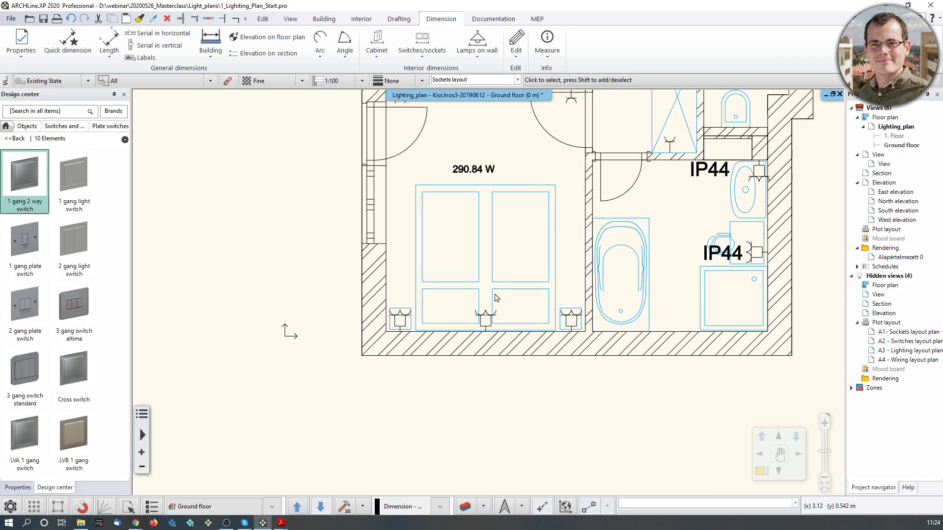
- Turn on the Dimension - Sockets layer in the layer properties so the prepared socket dimensions show on the plan
left_click(466, 506)
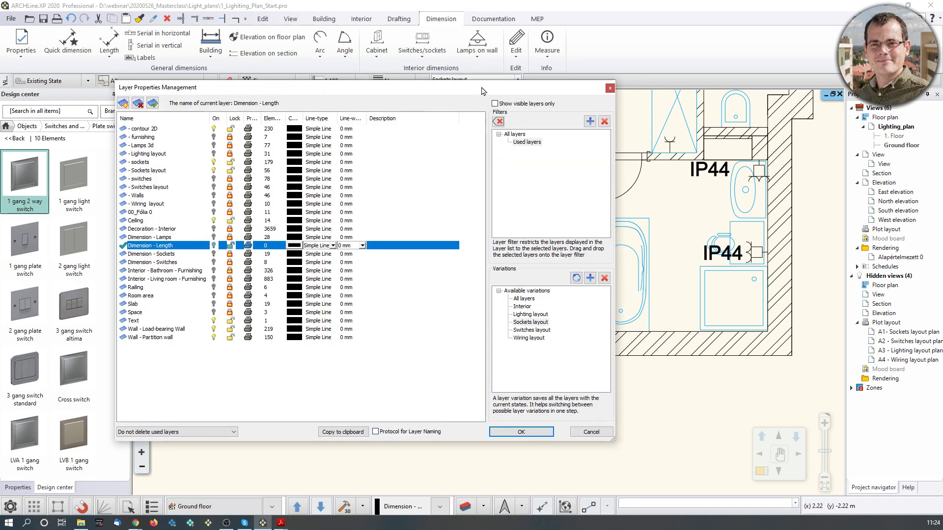
left_click_drag(484, 94, 484, 105)
left_click(537, 335)
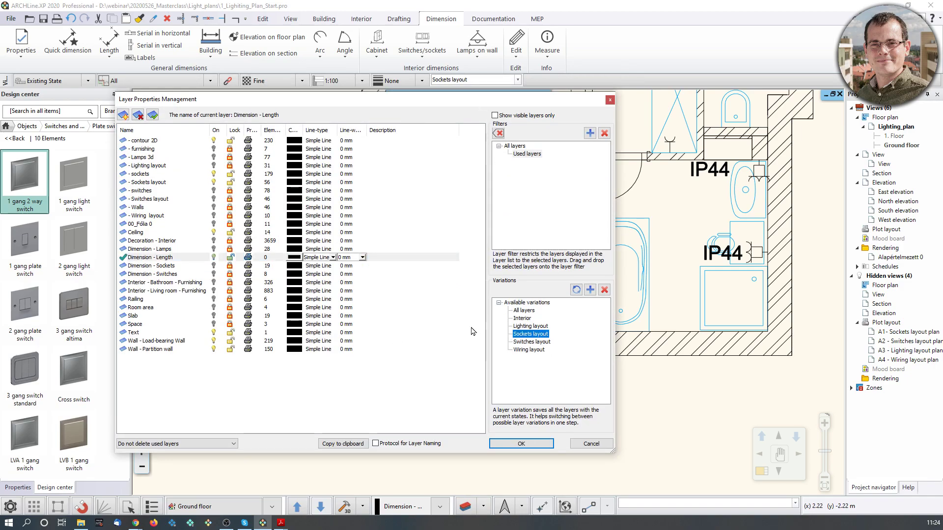
left_click(214, 266)
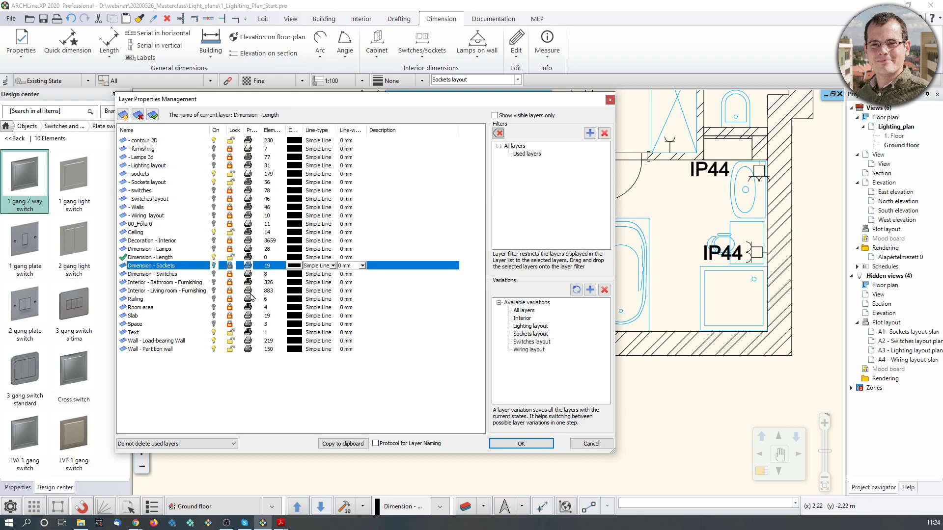
left_click(520, 445)
scroll(432, 378, "down", 3)
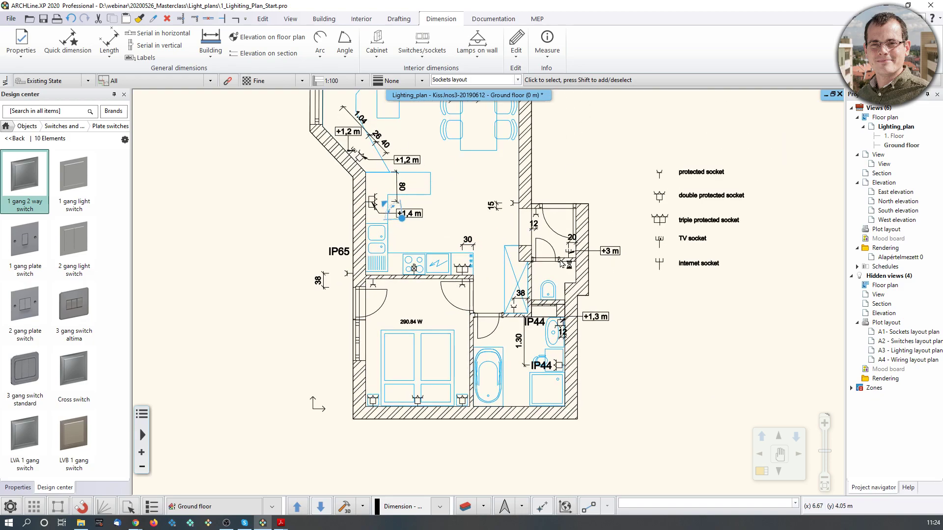
scroll(560, 263, "up", 2)
scroll(488, 293, "down", 2)
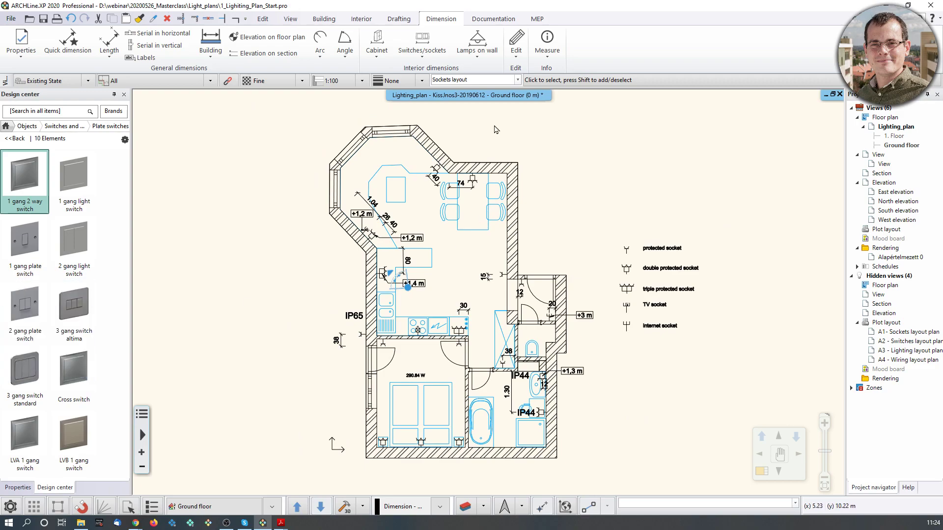
- Switch the ground floor plan's layer set to Switches layout
left_click(518, 80)
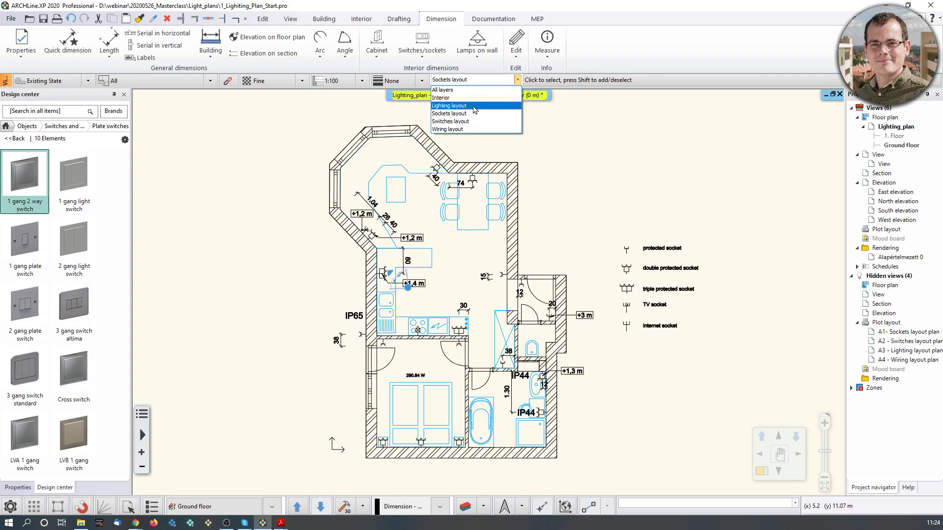
left_click(466, 123)
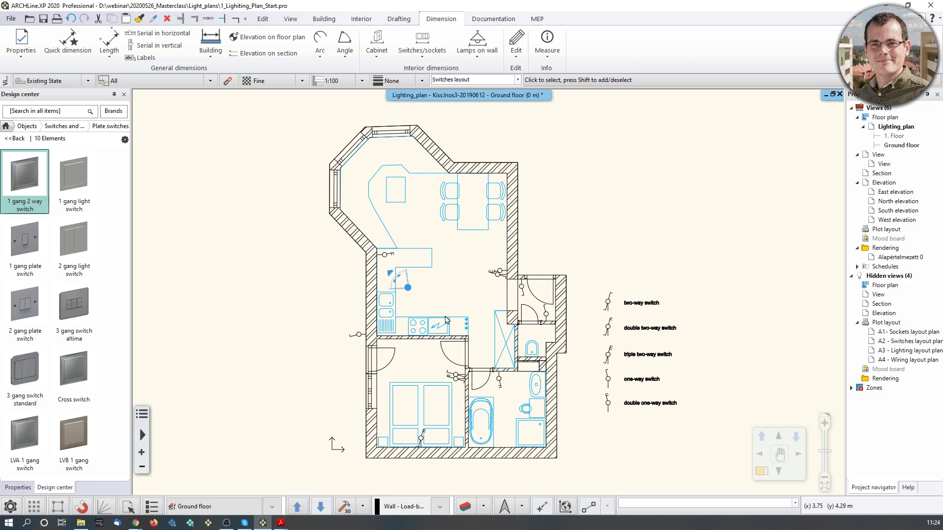
scroll(491, 275, "up", 5)
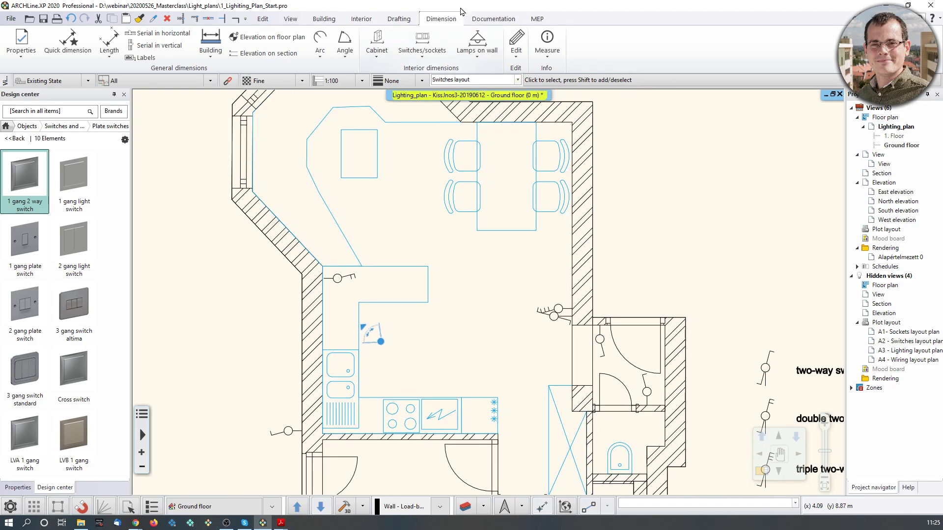
- Add distance dimensions for the switches on the wall beside the dining table, placing the dimension line outside the building
left_click(423, 49)
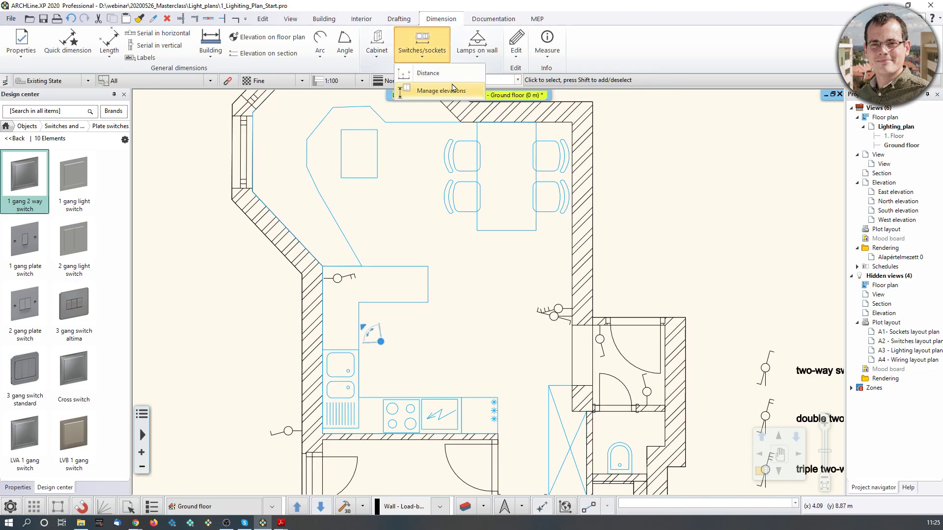
left_click(427, 73)
scroll(489, 306, "down", 2)
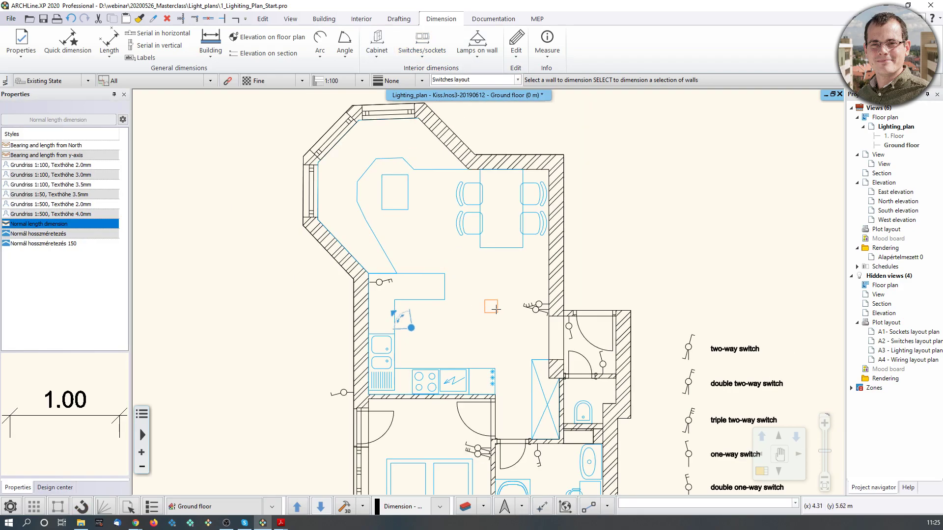
scroll(489, 306, "down", 1)
scroll(564, 291, "up", 1)
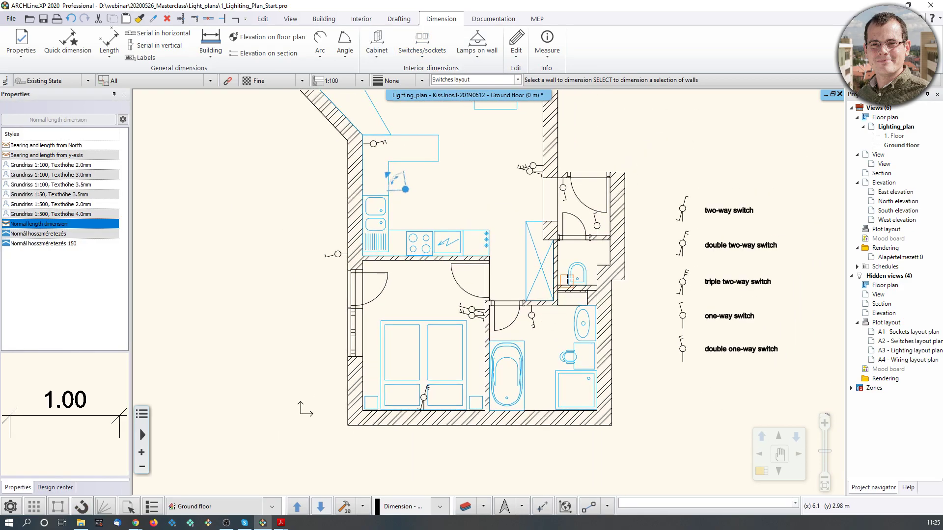
scroll(541, 192, "up", 2)
left_click(509, 198)
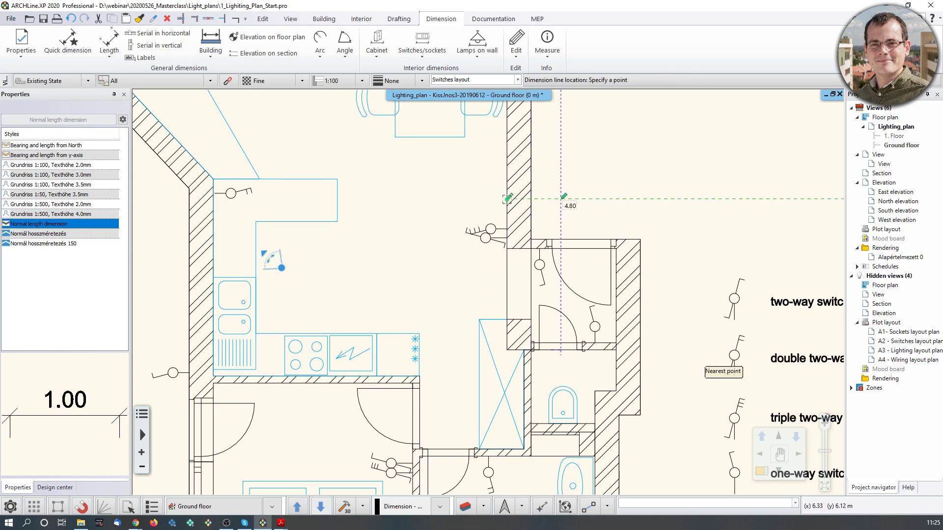
left_click(680, 213)
- Add distance dimensions for the switch on the kitchen wall beside the sink, placing the dimension line outside the building
scroll(639, 213, "up", 1)
scroll(671, 197, "up", 4)
scroll(479, 290, "down", 3)
middle_click_drag(387, 233, 514, 412)
scroll(514, 415, "down", 3)
scroll(397, 305, "up", 4)
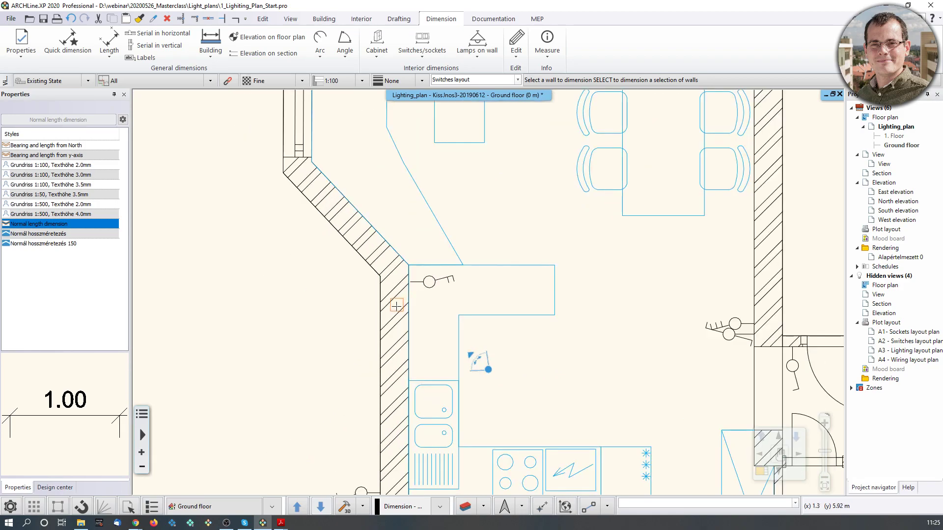
left_click(406, 290)
left_click(250, 322)
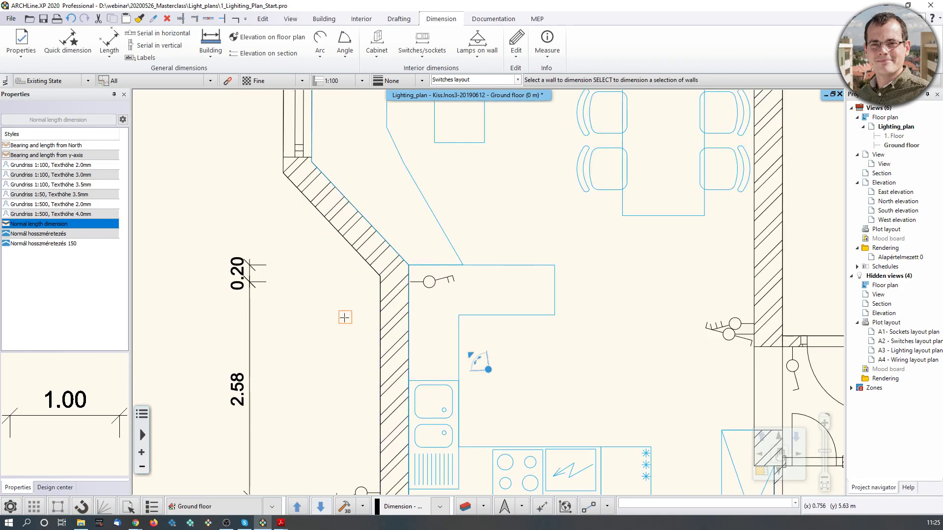
scroll(346, 321, "down", 3)
key("Escape")
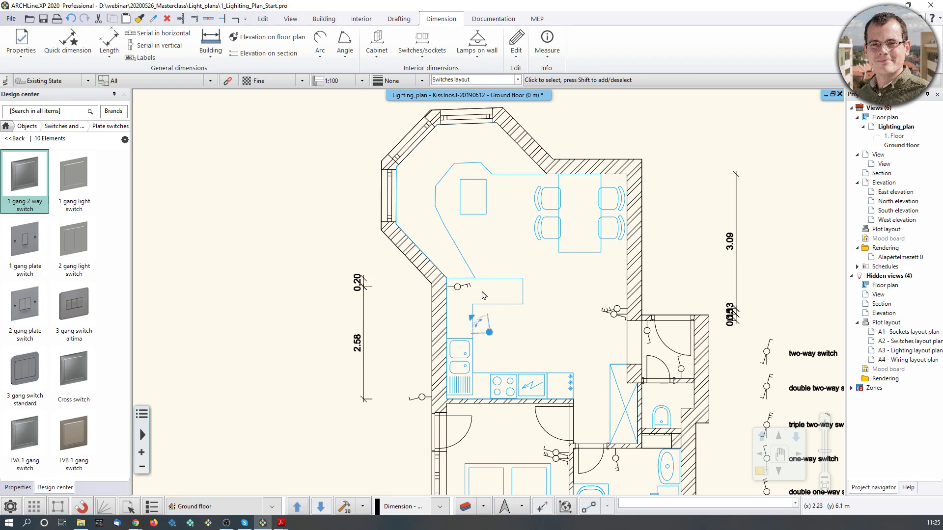
- Switch the ground floor plan's layer set to Lighting layout
middle_click_drag(482, 297, 435, 315)
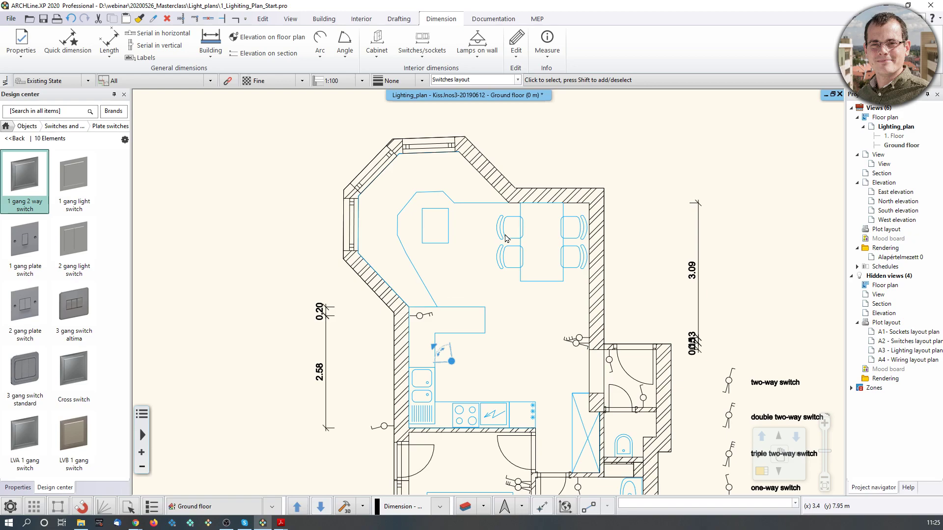
scroll(402, 335, "up", 2)
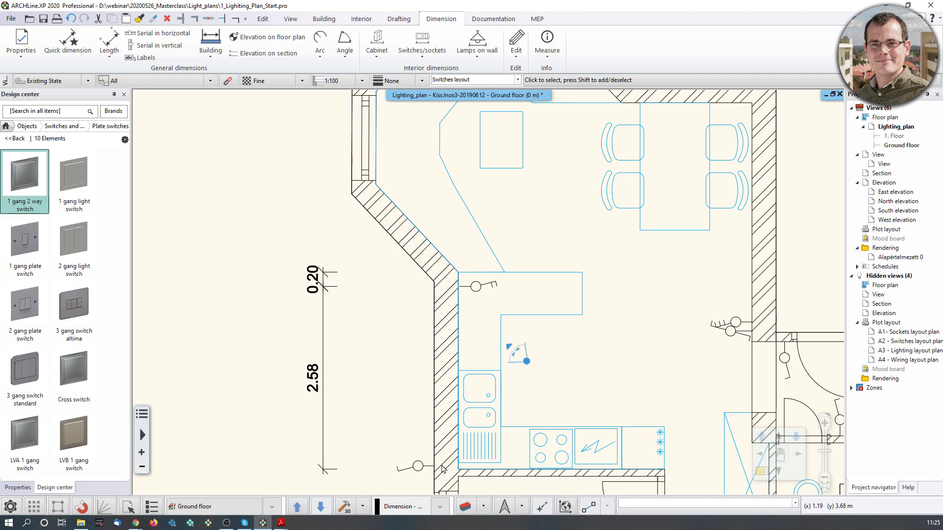
scroll(466, 401, "down", 2)
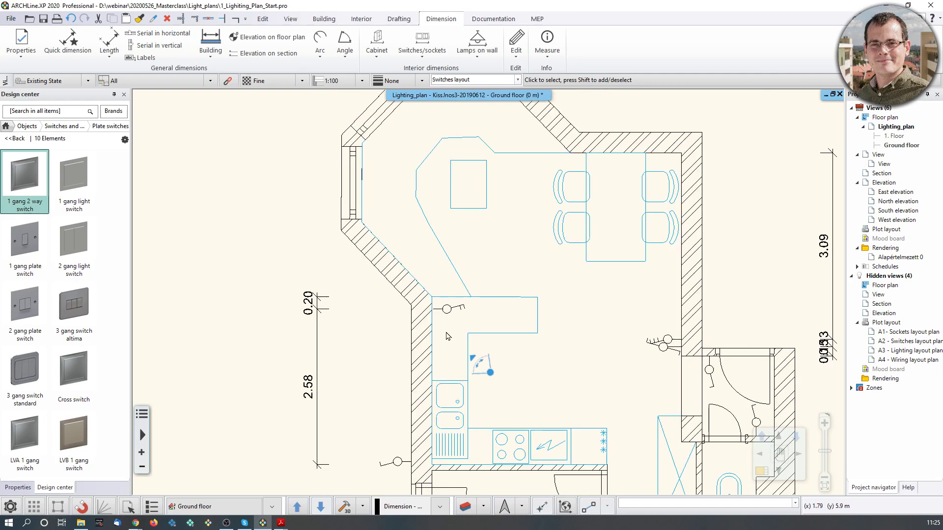
left_click(517, 80)
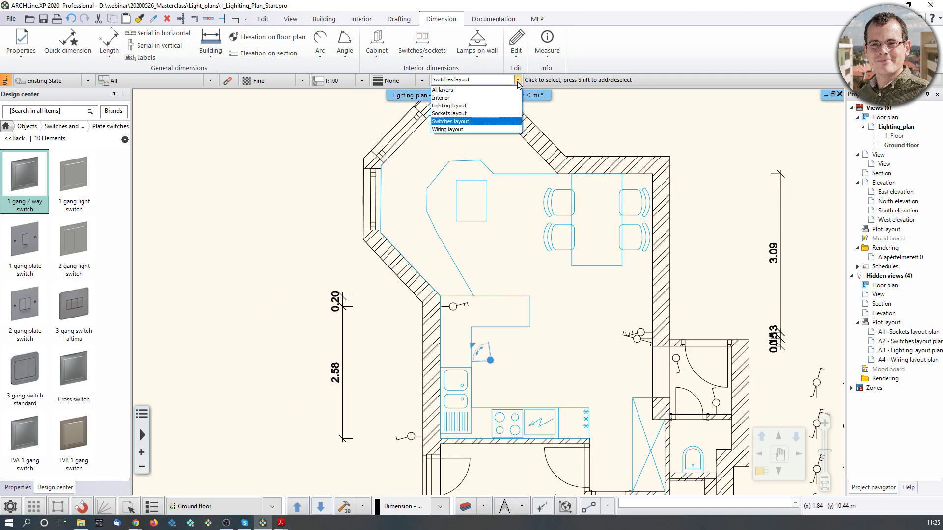
left_click(467, 106)
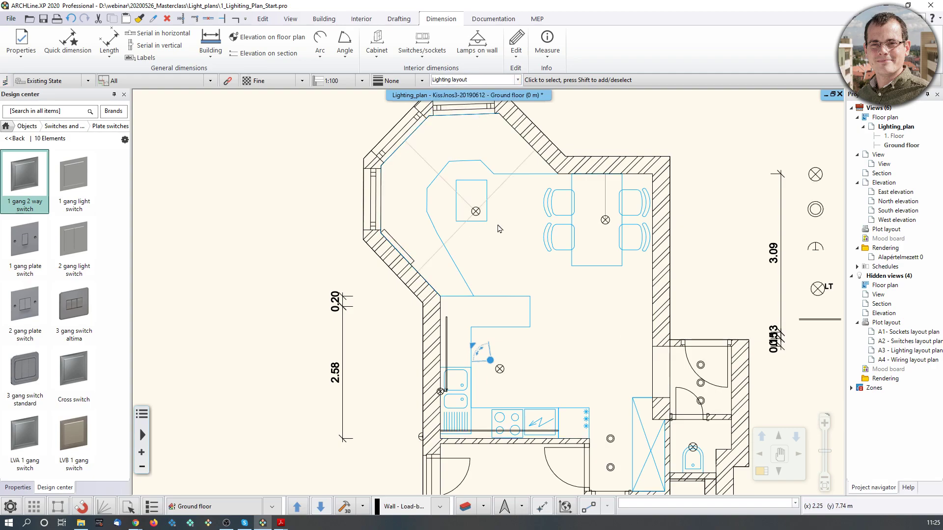
- Add a length dimension from the bay area's ceiling lamp to the lower slanted wall, following the lamp's guide line
scroll(481, 243, "up", 2)
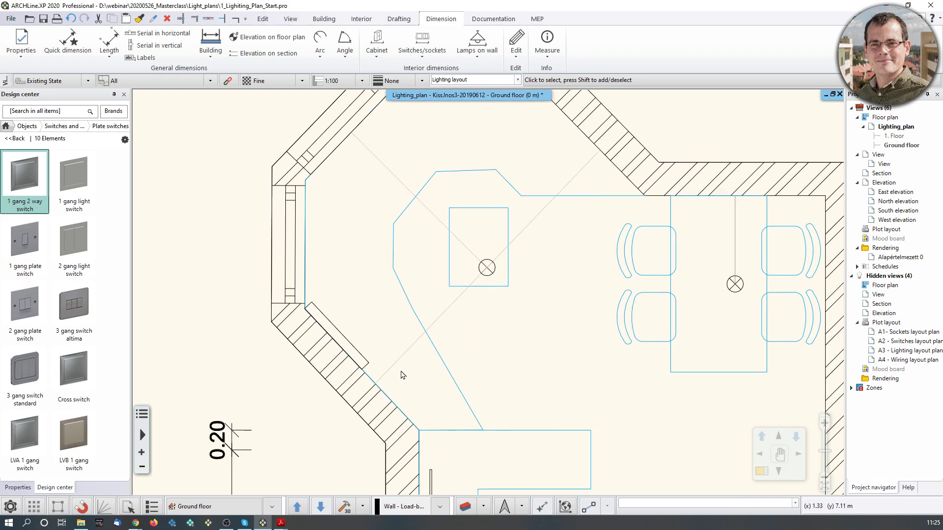
middle_click_drag(511, 295, 477, 275)
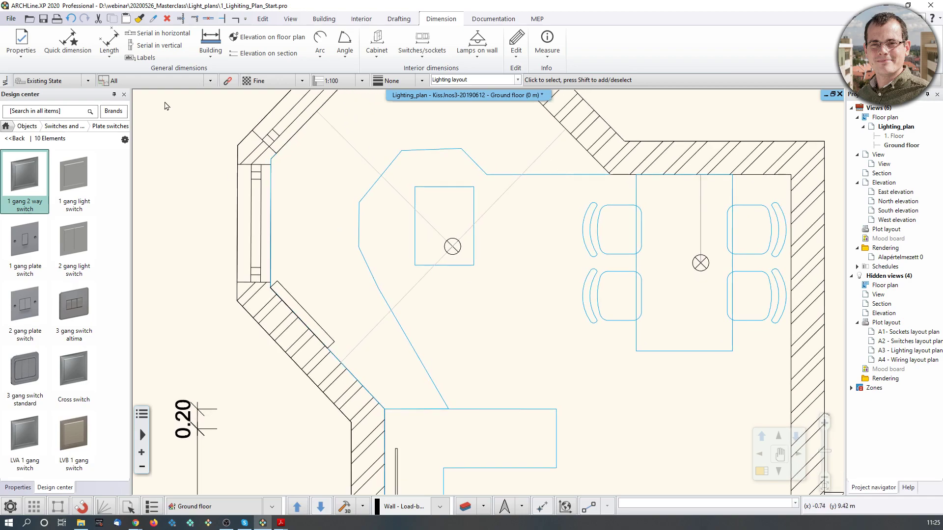
left_click(109, 56)
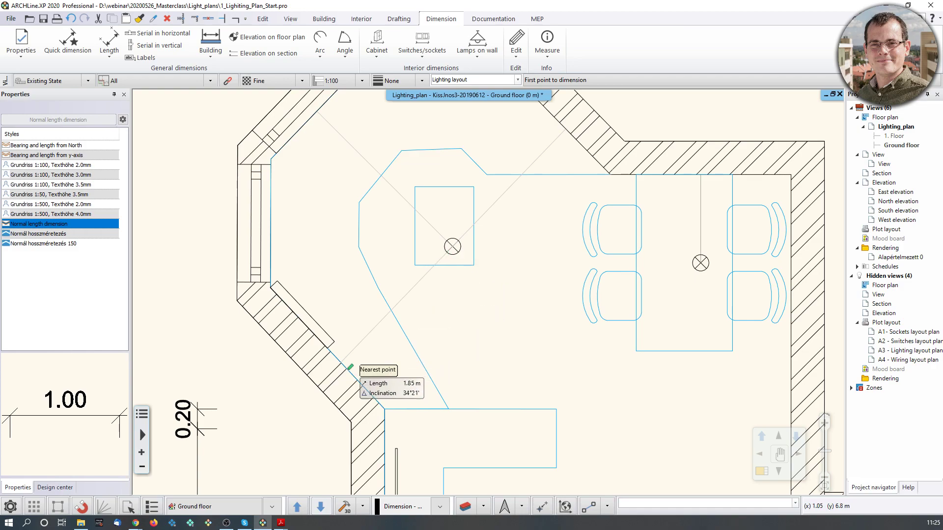
scroll(393, 306, "up", 2)
left_click(452, 247)
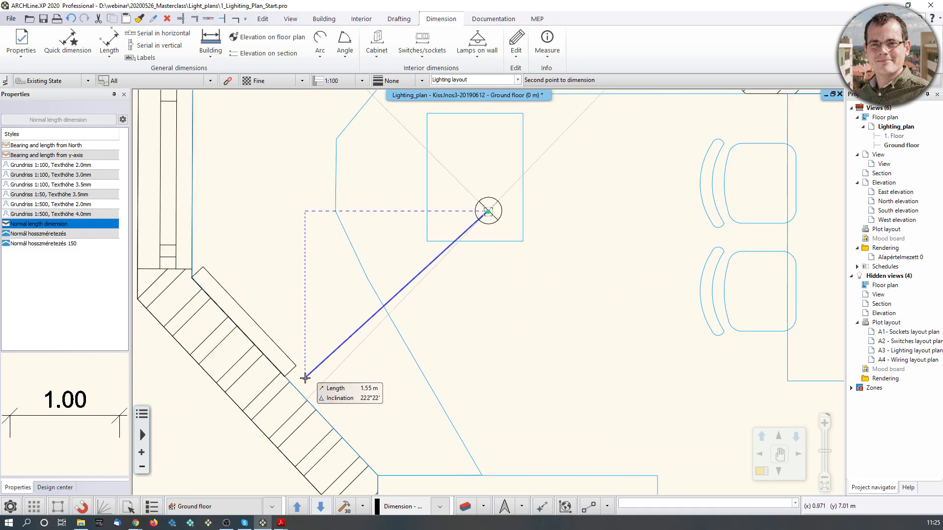
scroll(304, 401, "up", 3)
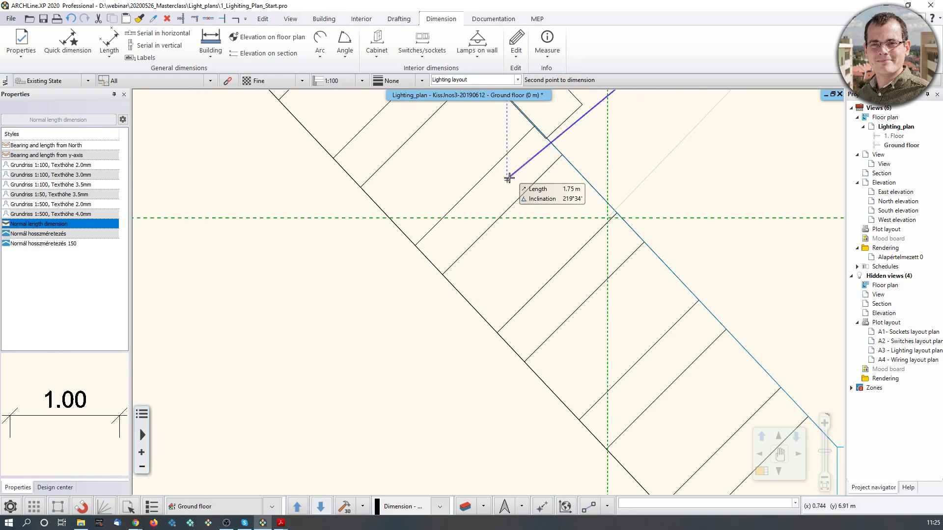
left_click(615, 211)
scroll(615, 197, "down", 3)
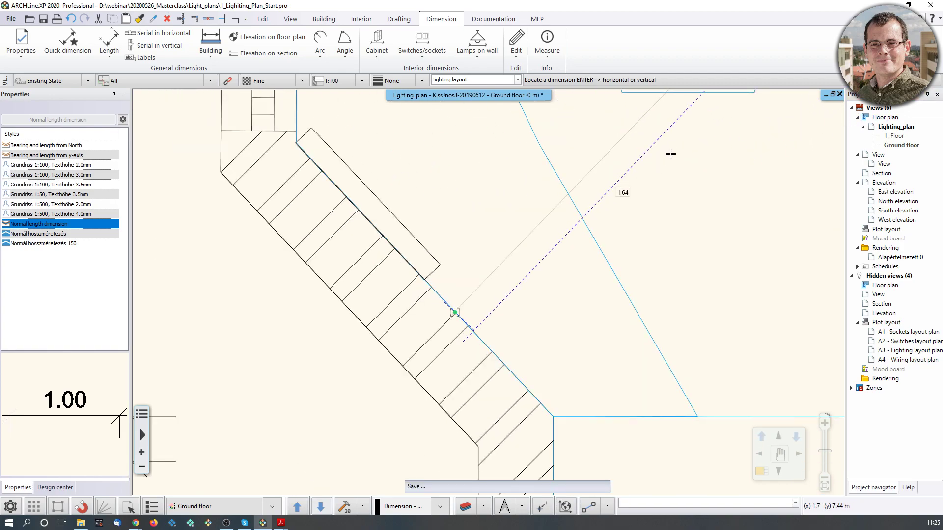
left_click(647, 174)
- Add a length dimension between the bay area's ceiling lamp and the upper slanted window wall
scroll(646, 179, "up", 5)
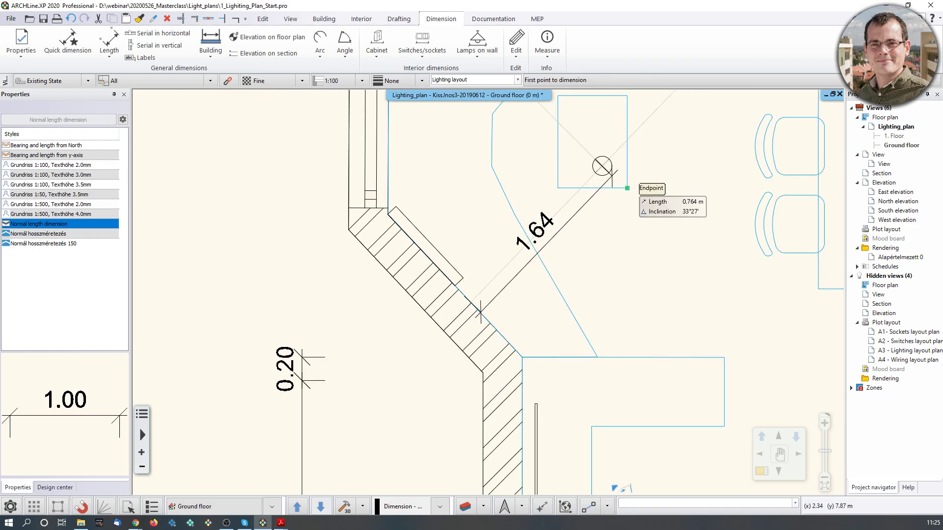
left_click(473, 284)
middle_click_drag(332, 196, 578, 482)
middle_click_drag(470, 369, 494, 388)
left_click(383, 230)
scroll(489, 293, "down", 2)
left_click(496, 283)
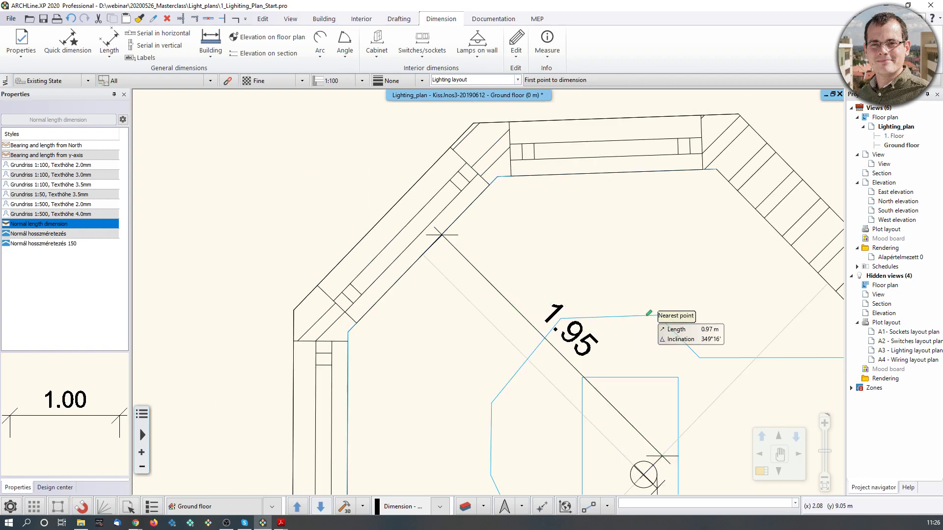
scroll(624, 330, "down", 2)
scroll(624, 330, "down", 5)
key("Escape")
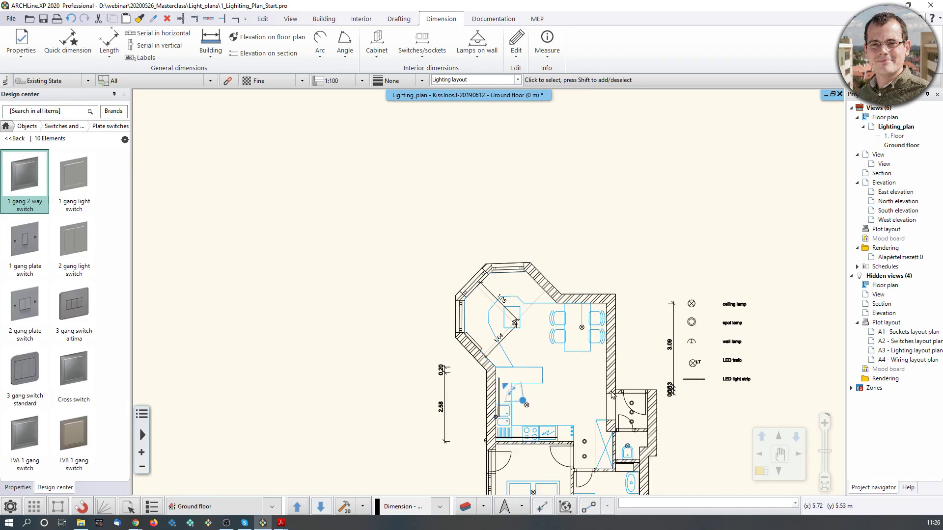
- Turn on the Dimension - Lamps layer in the layer properties so the prepared lamp dimensions show on the plan
middle_click_drag(681, 387, 673, 249)
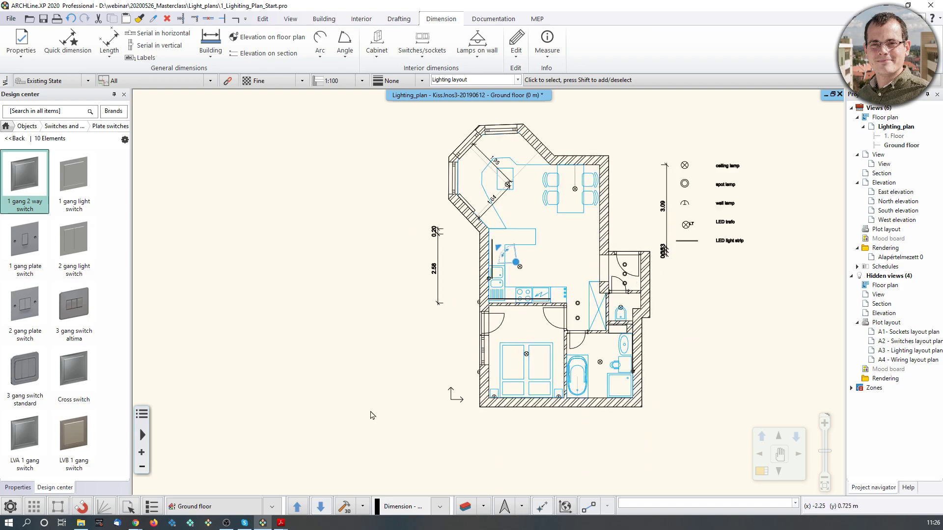
left_click(466, 507)
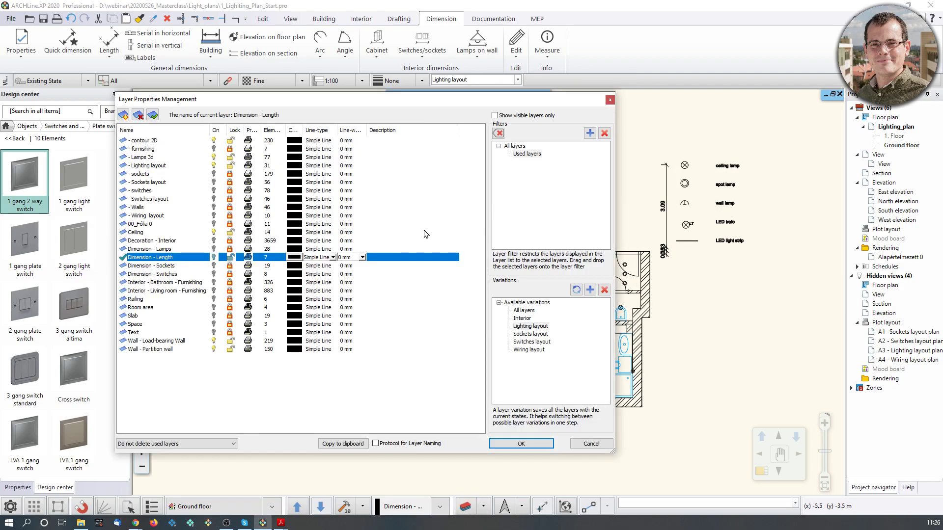
left_click(215, 249)
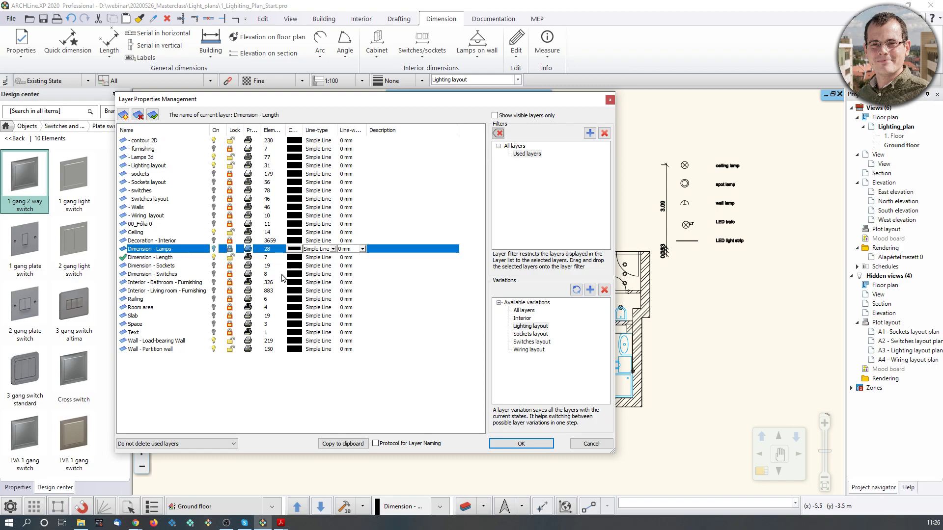
left_click(511, 445)
- Examine the prepared lamp dimensions around the bay area and above the dining table
scroll(451, 270, "up", 5)
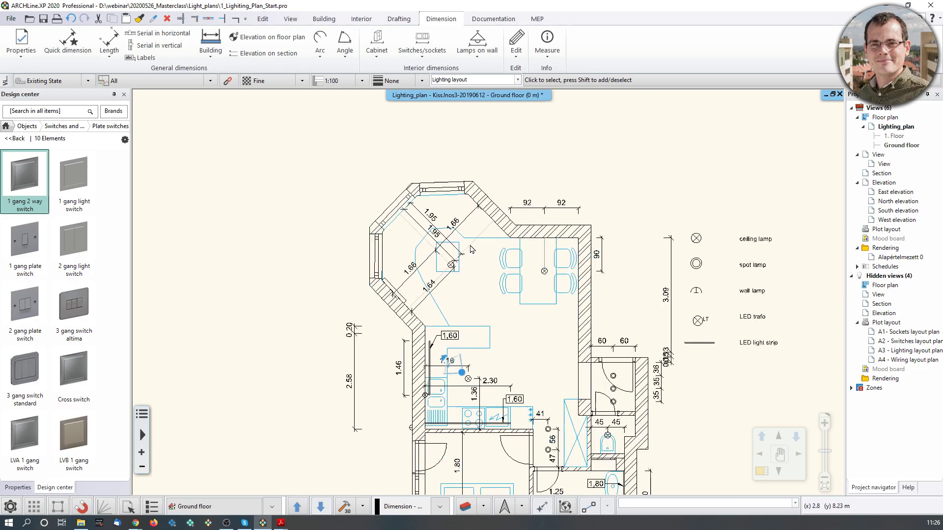
left_click(502, 334)
left_click(511, 239)
left_click(491, 261)
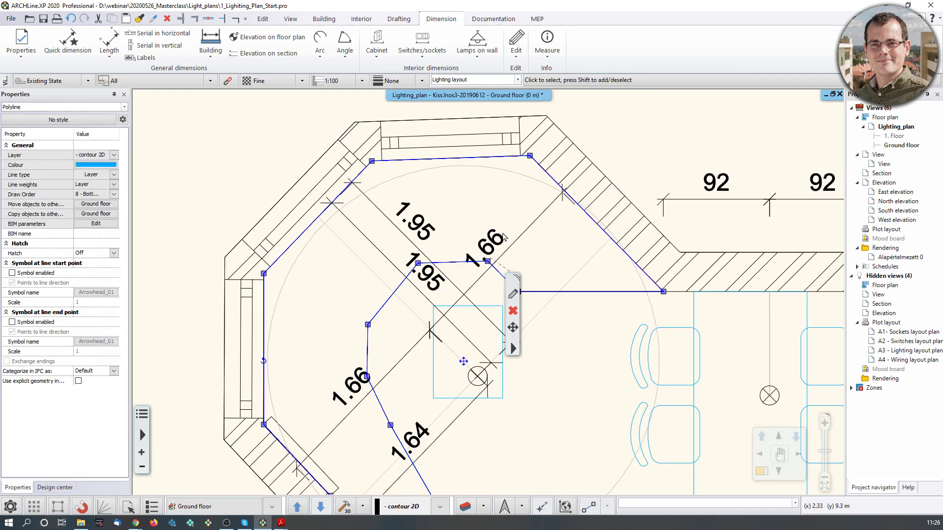
key("Escape")
middle_click_drag(816, 181, 699, 203)
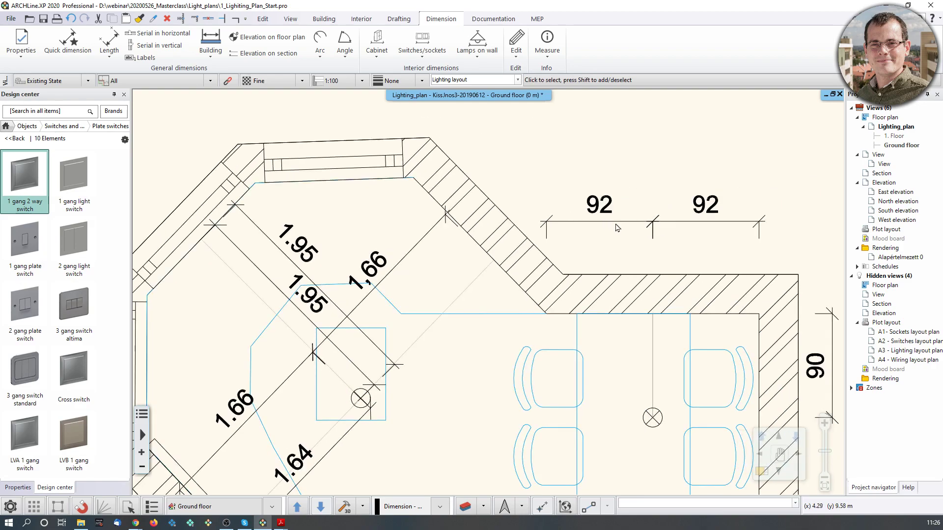
scroll(762, 275, "down", 3)
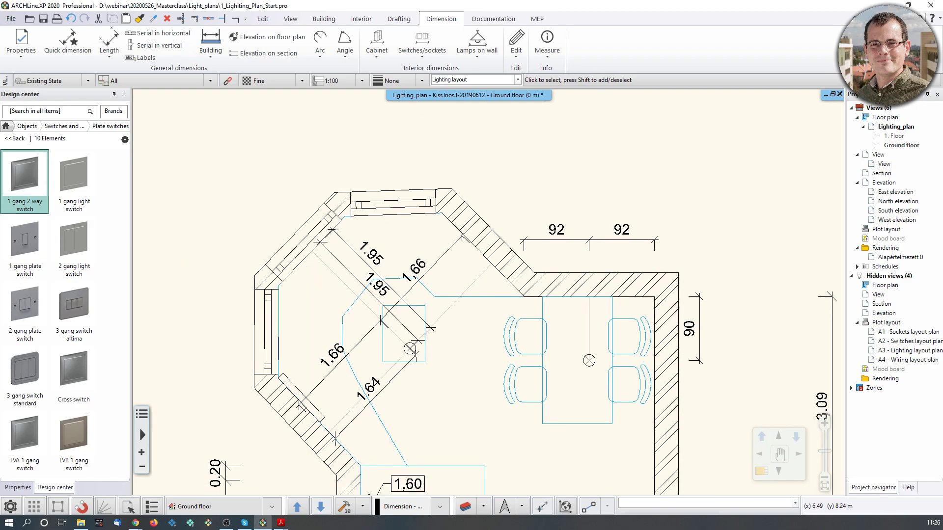
- Unlock the Dimension - Lamps layer in the layer properties and check that a bay area lamp dimension can be selected
left_click(464, 507)
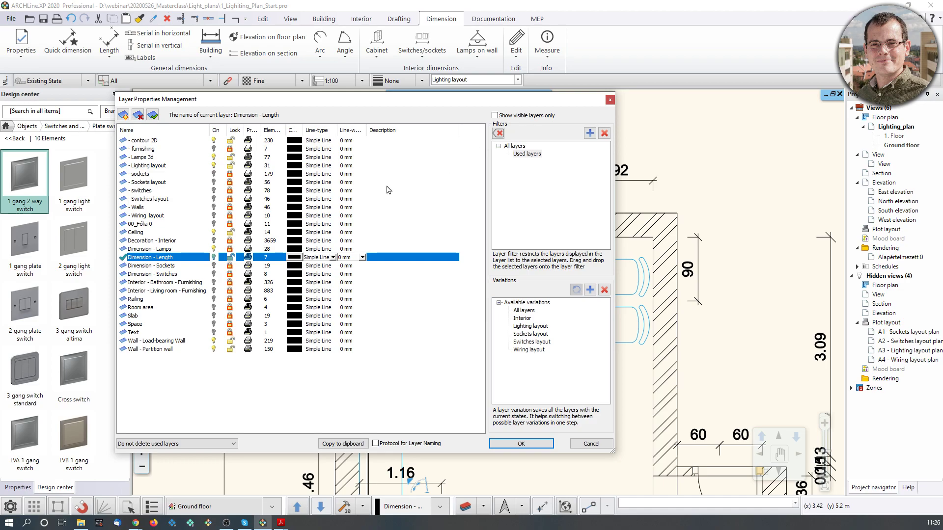
left_click(231, 250)
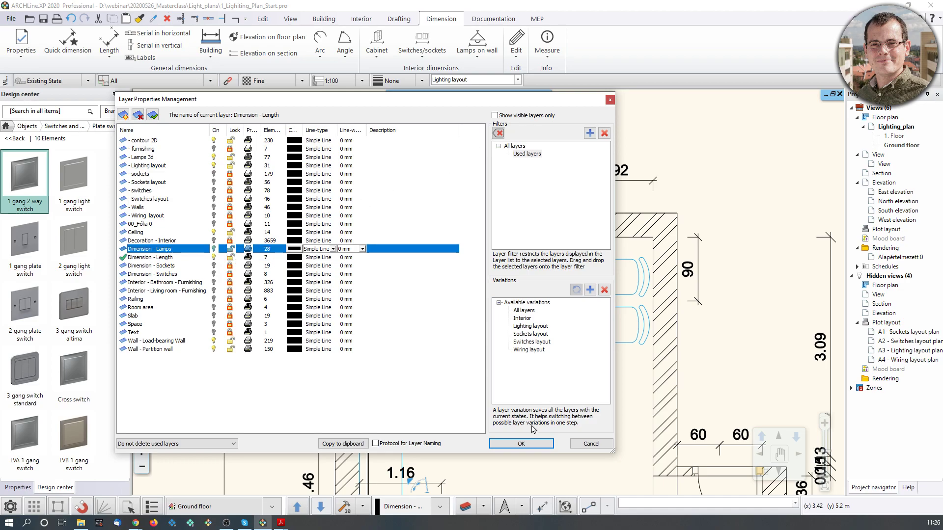
left_click(522, 444)
left_click(436, 203)
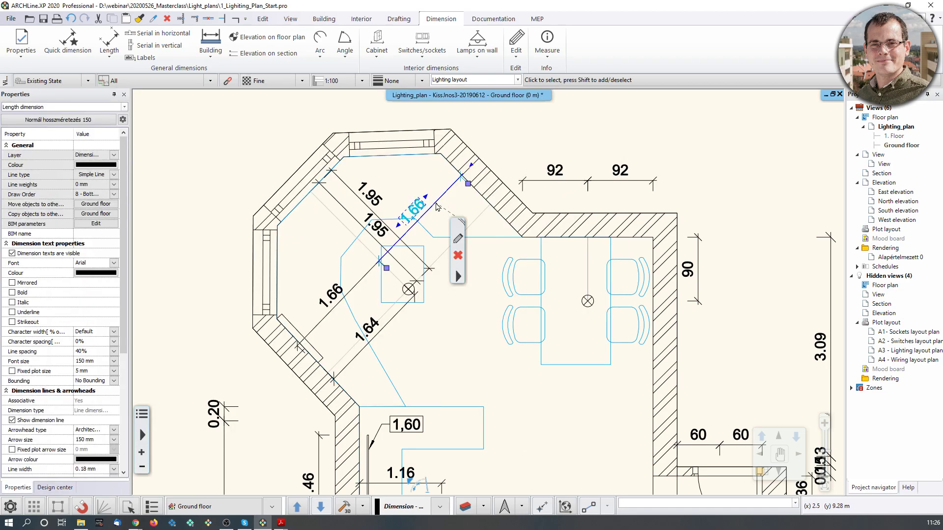
left_click(741, 228)
- Examine the bathroom lamp dimensions and view the elevation options for switches and sockets without applying any
scroll(732, 243, "down", 3)
middle_click_drag(705, 300, 707, 261)
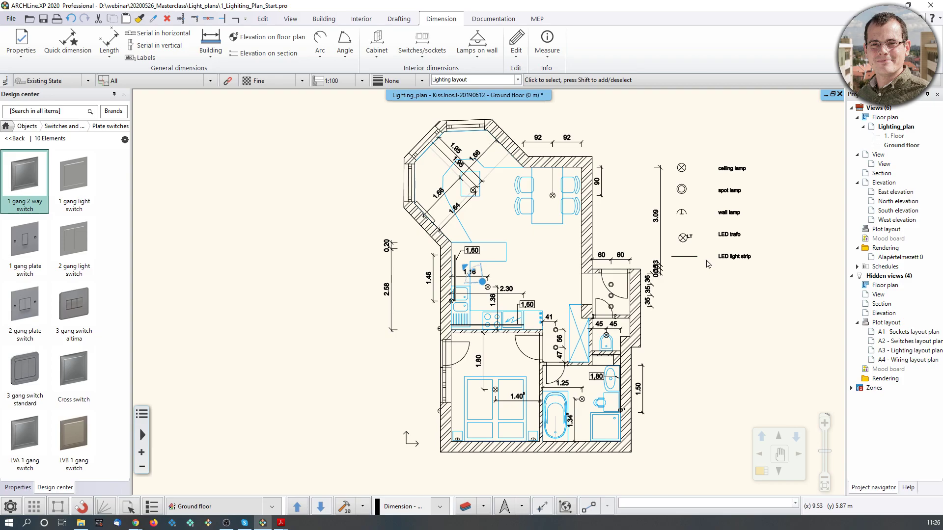
scroll(699, 332, "up", 4)
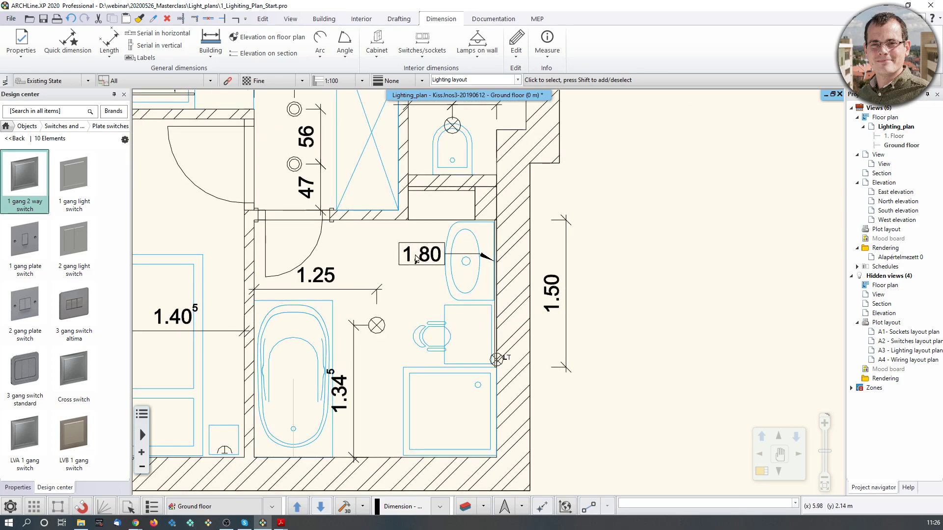
left_click(422, 43)
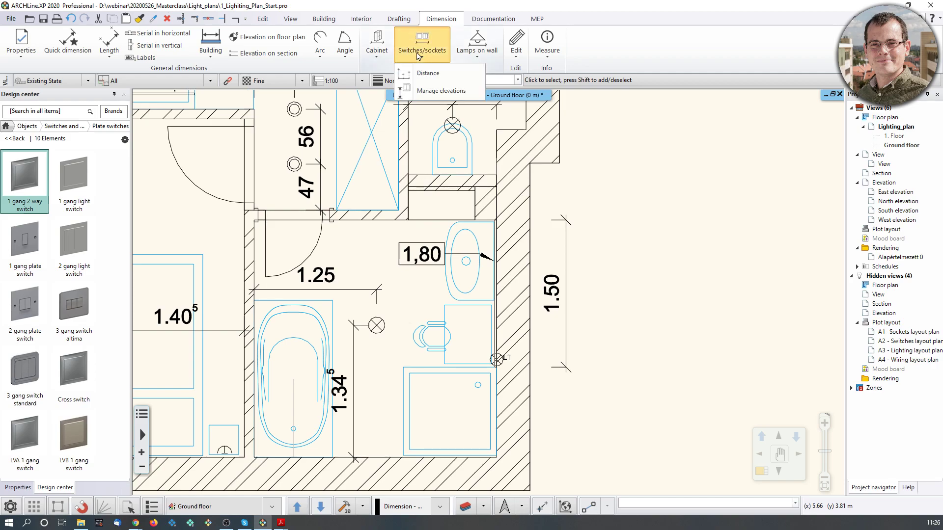
left_click(434, 91)
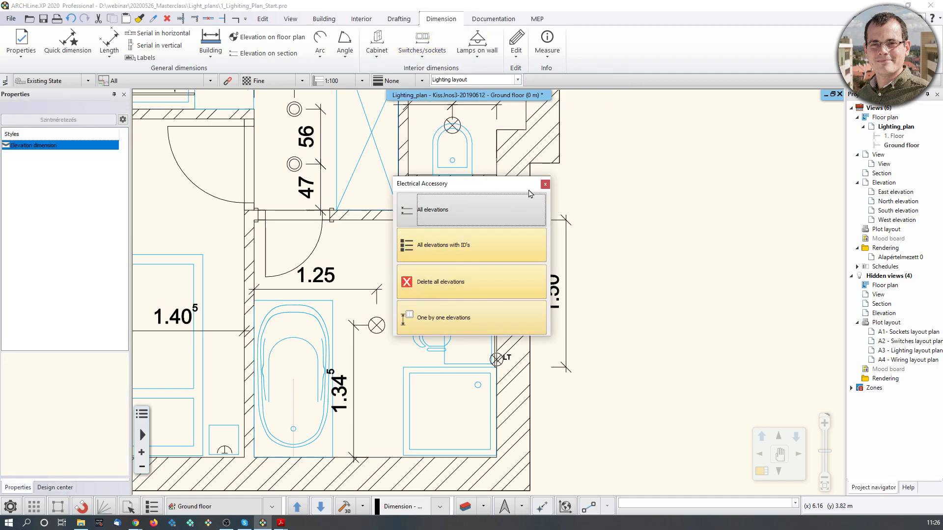
left_click(545, 185)
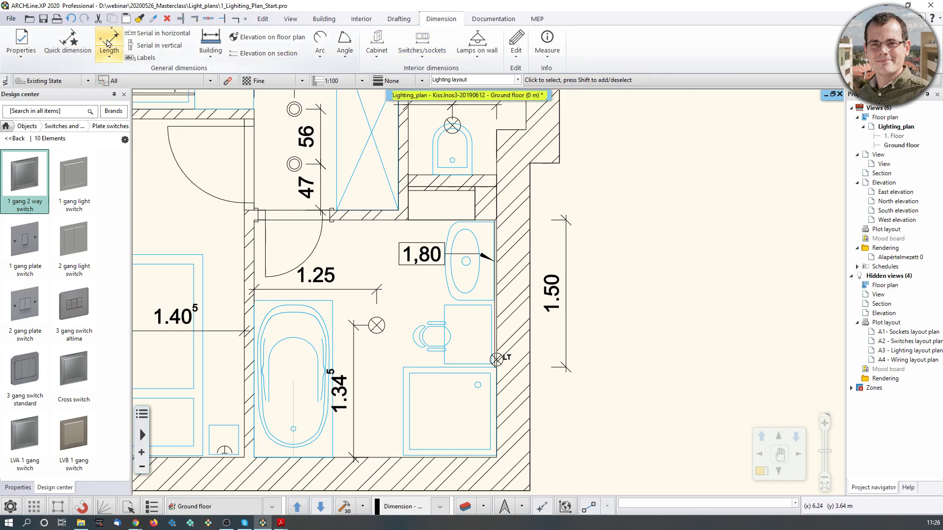
- Review the distance and elevation dimension commands for switches and sockets and the dimension types whose properties can be set
left_click(421, 58)
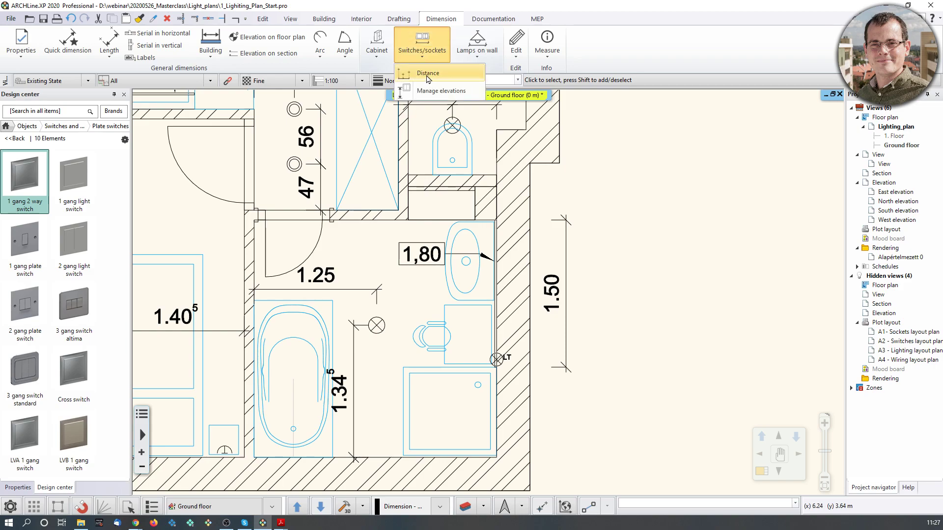
left_click(692, 276)
scroll(578, 226, "down", 2)
middle_click_drag(578, 225, 678, 285)
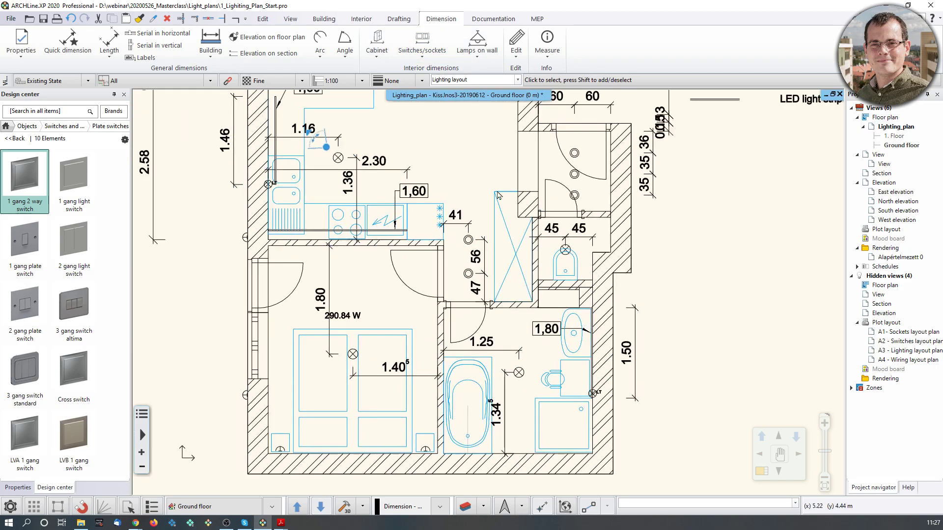
left_click(20, 40)
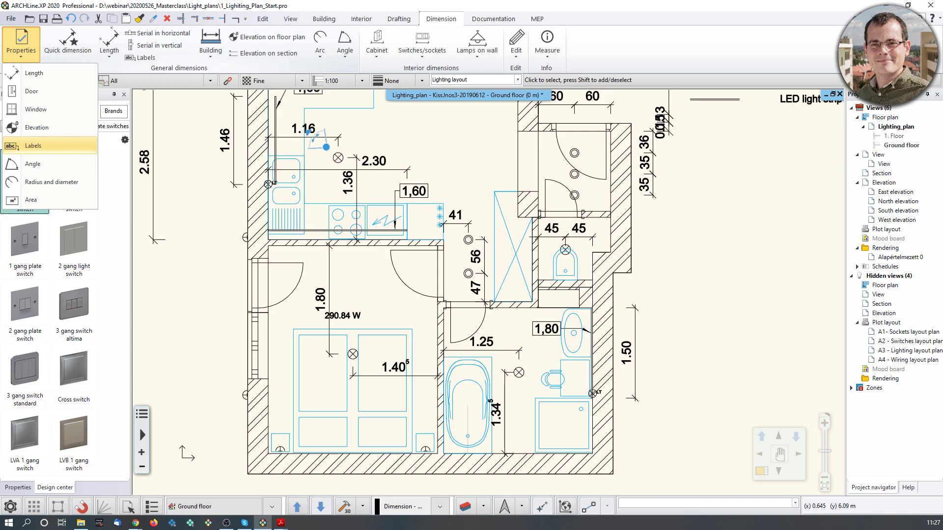
- Open the project 2_Lighiting_Plan_Final.pro, closing the current project without saving it
left_click(81, 522)
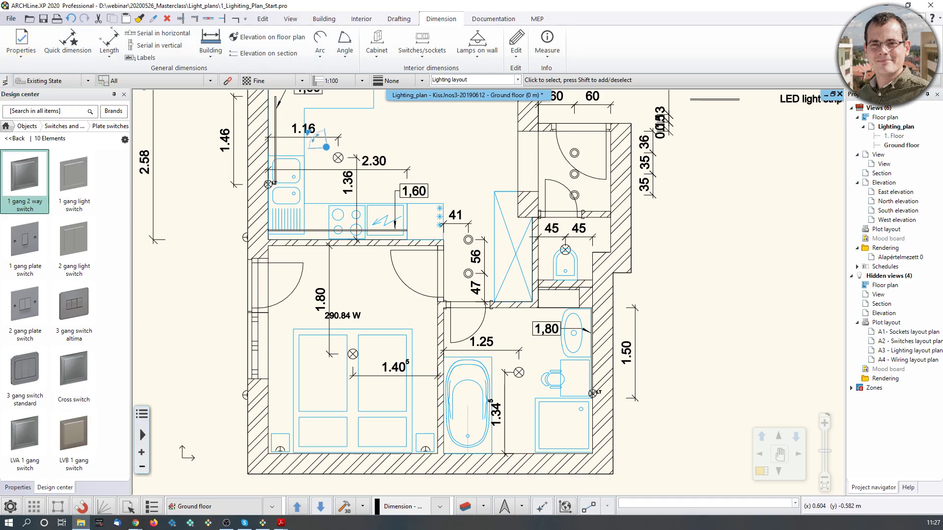
scroll(490, 352, "down", 3)
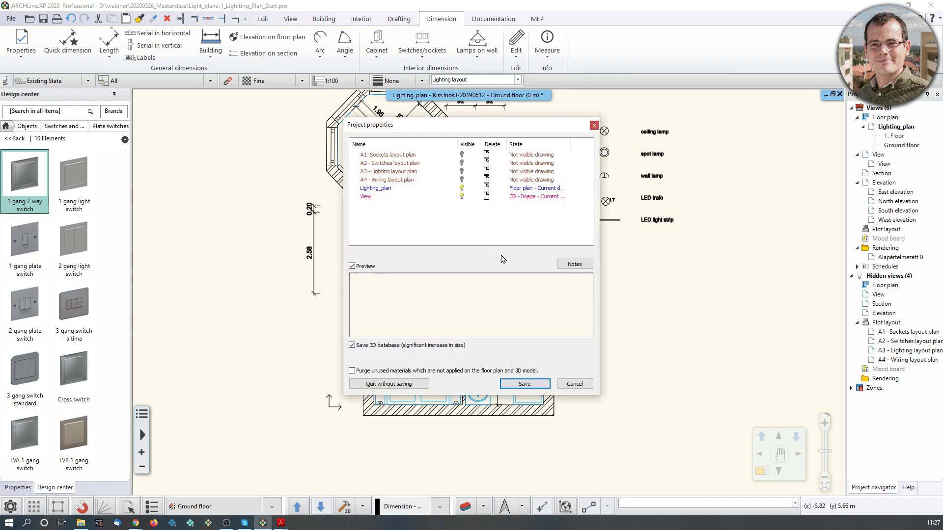
left_click(395, 383)
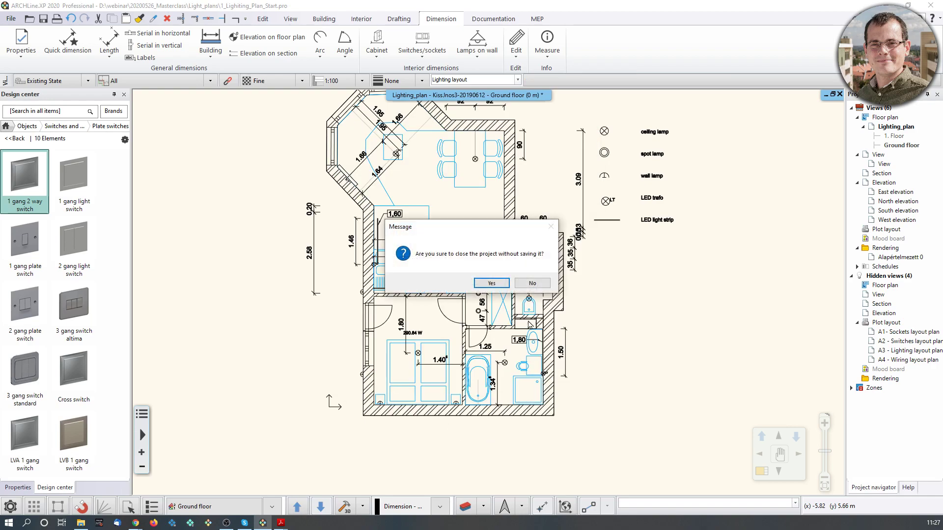
left_click(491, 284)
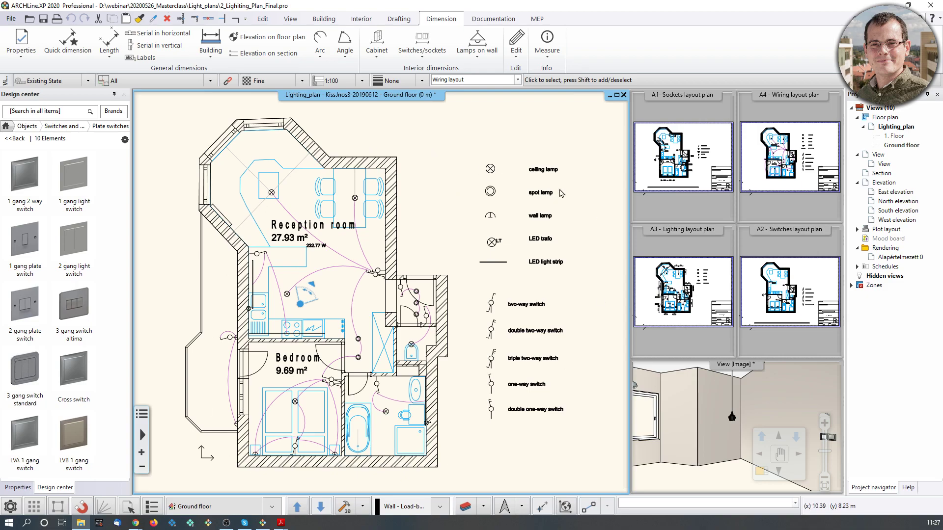
- Look through the finished plot layouts for sockets, wiring, switches and lighting
left_click(680, 112)
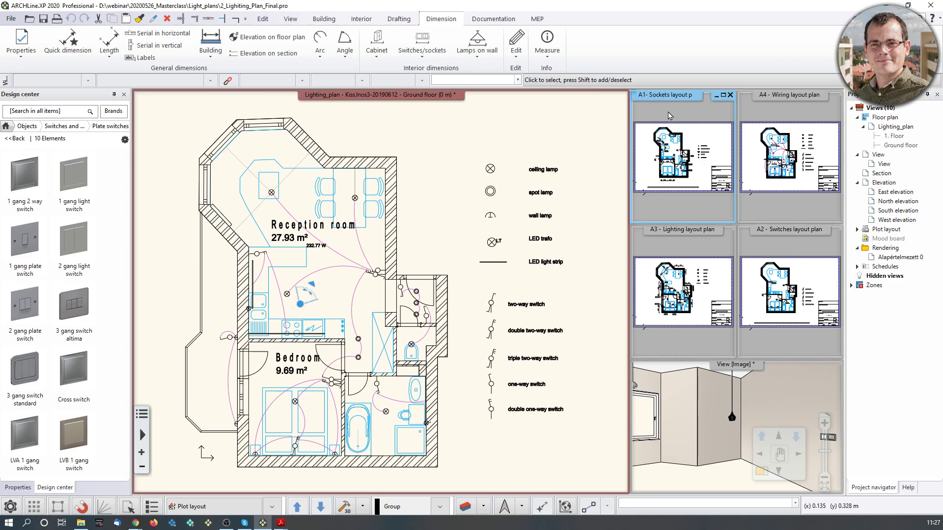
double_click(680, 217)
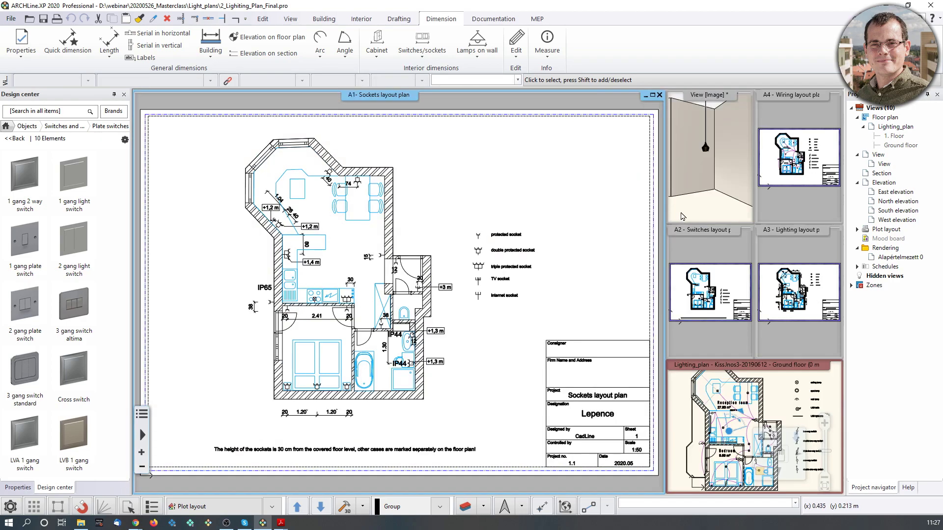
double_click(809, 209)
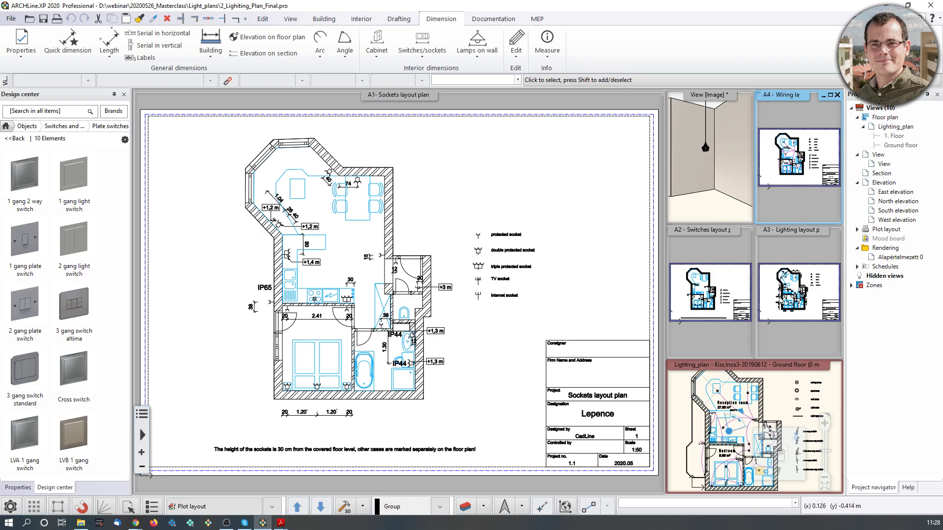
double_click(725, 254)
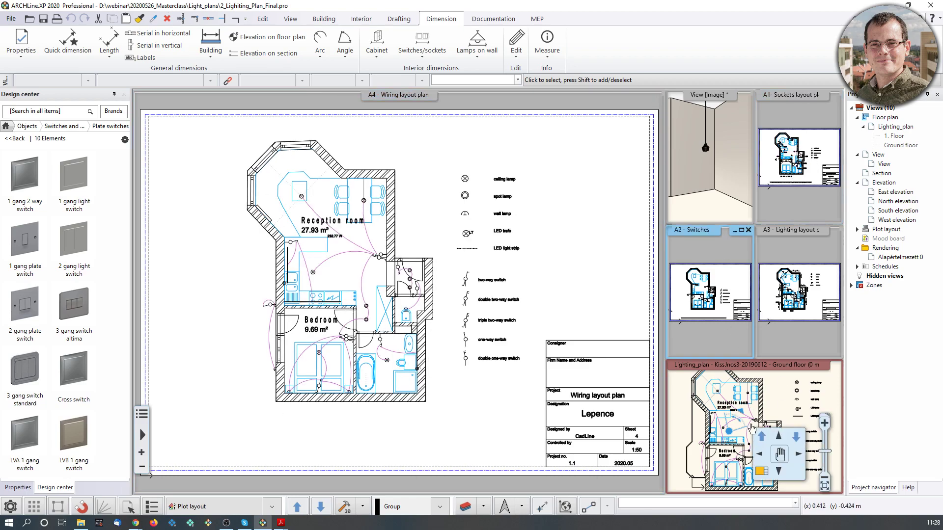
double_click(775, 250)
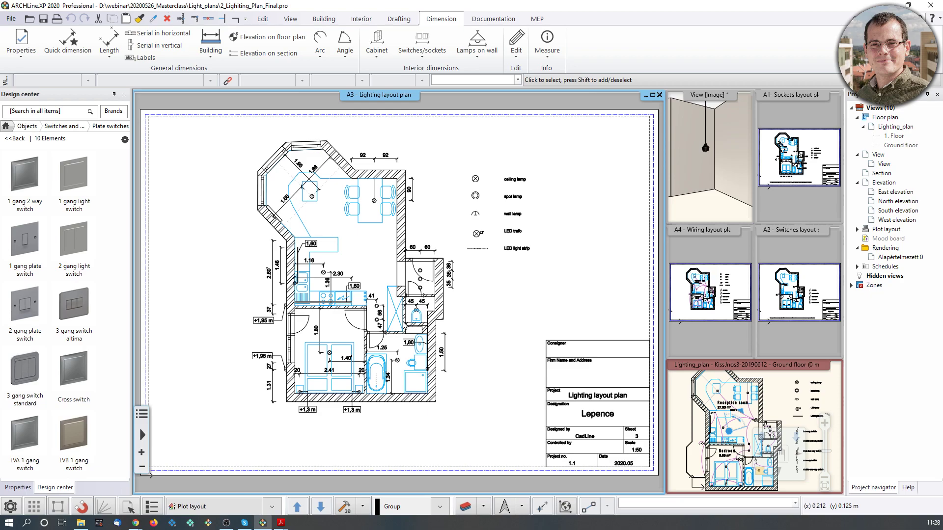
left_click(857, 229)
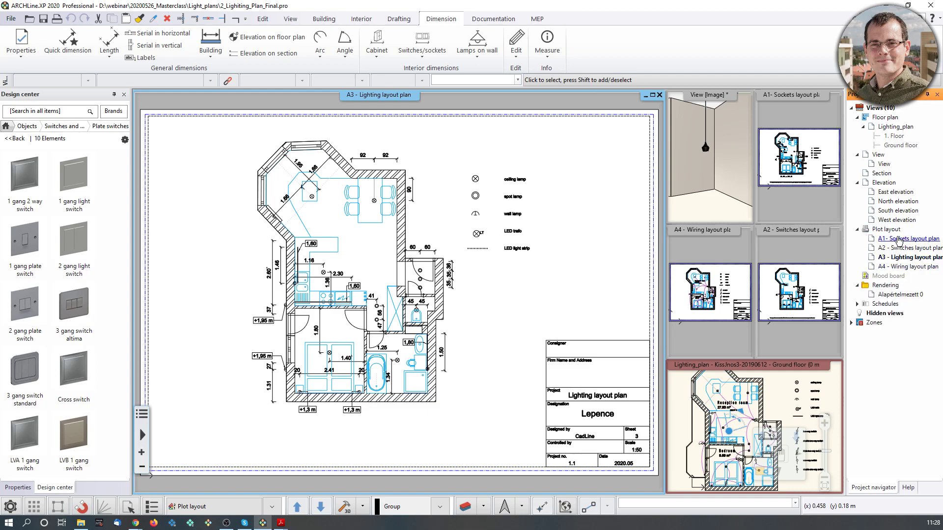
double_click(907, 266)
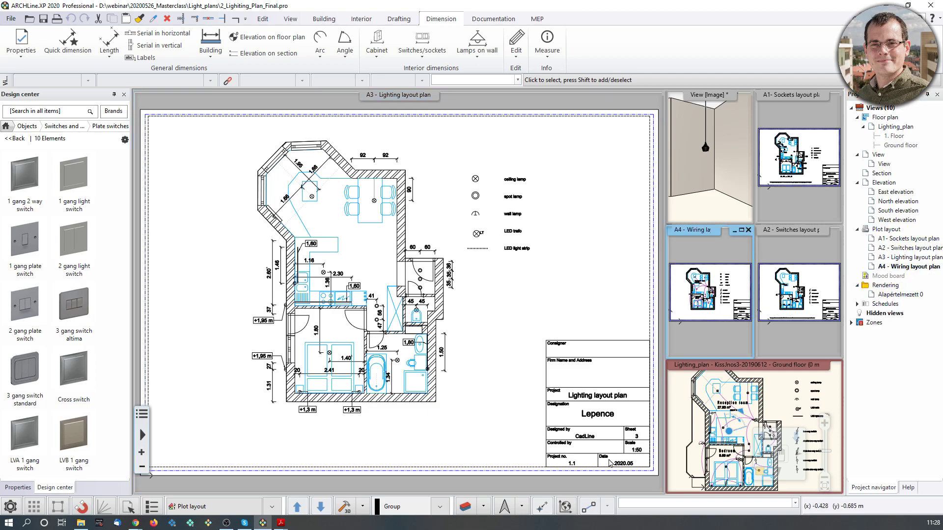
- Return to the ground floor plan and change its layer set from Wiring layout to Interior
left_click(759, 474)
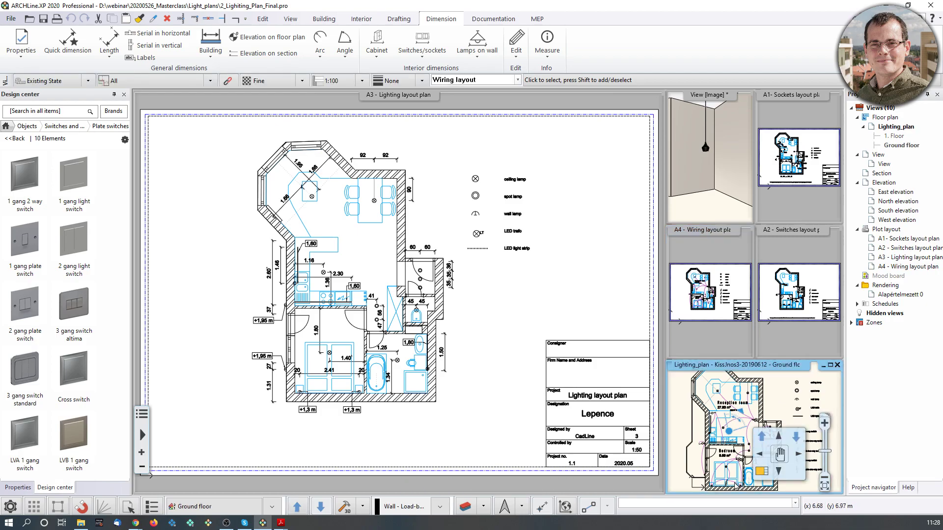
left_click(759, 473)
left_click(518, 80)
left_click(447, 91)
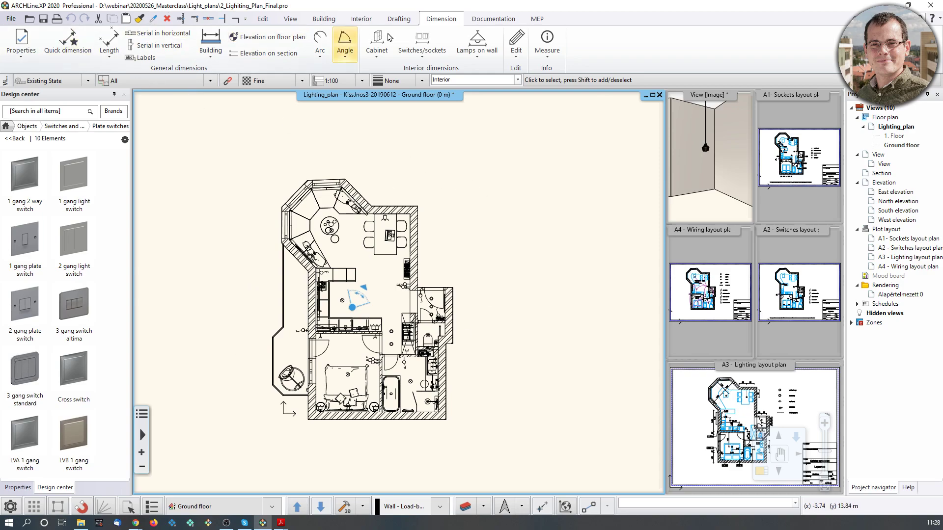
- Prepare a new ISO A3 297x420 mm landscape plot layout with the English1_vertical plot stamp, accepting the stamp's parameters
left_click(481, 20)
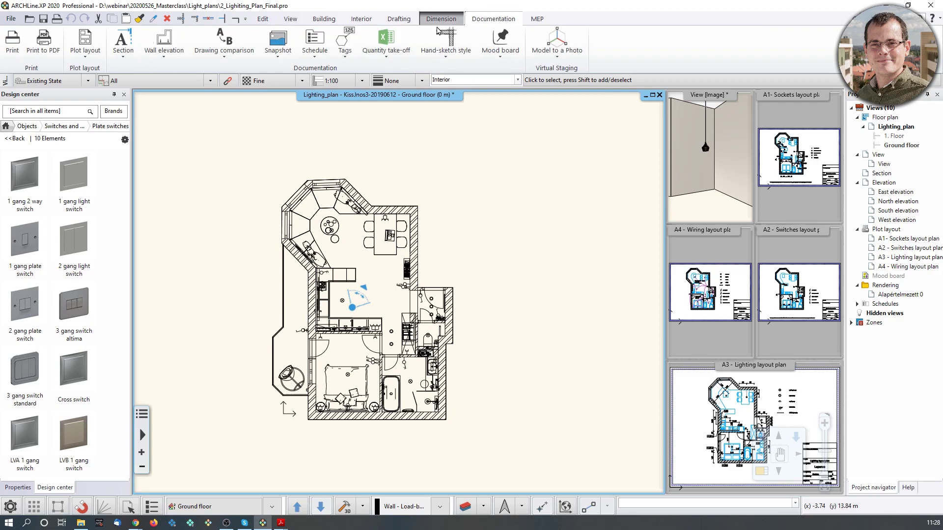
left_click(92, 58)
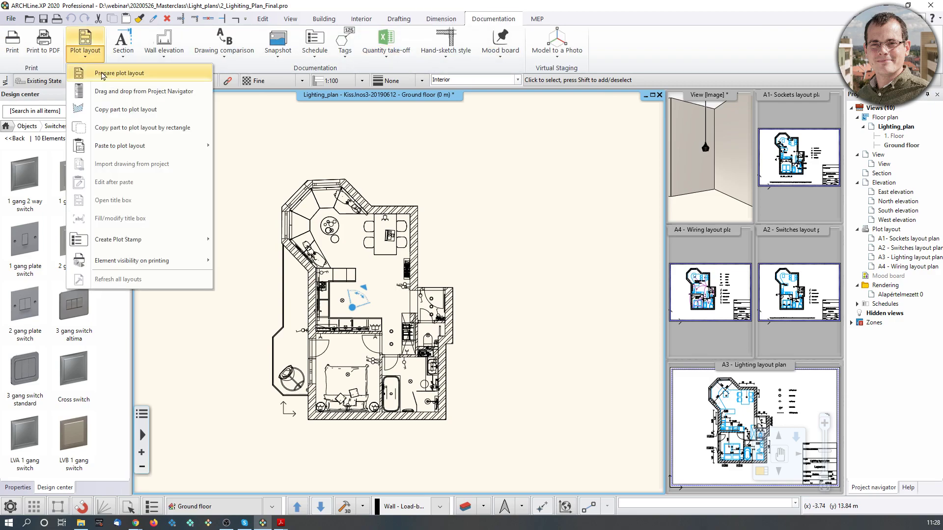
left_click(103, 72)
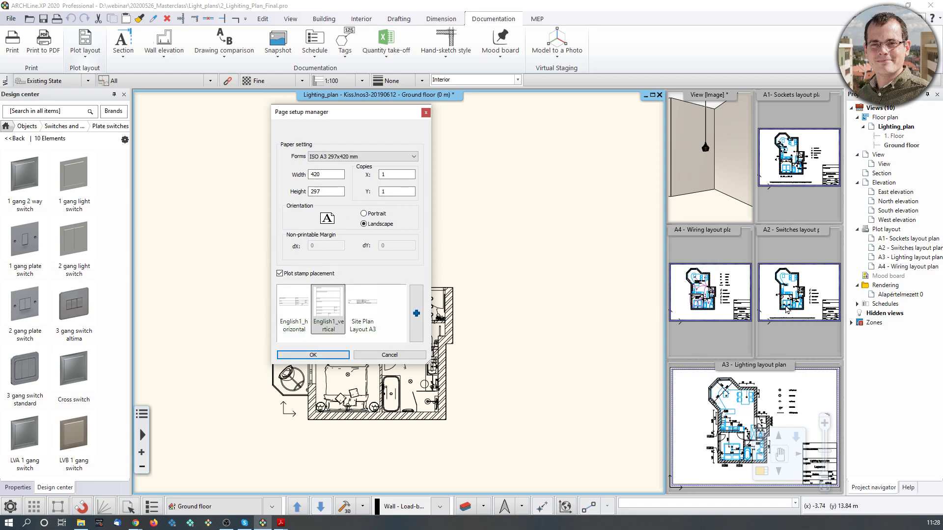
left_click(313, 355)
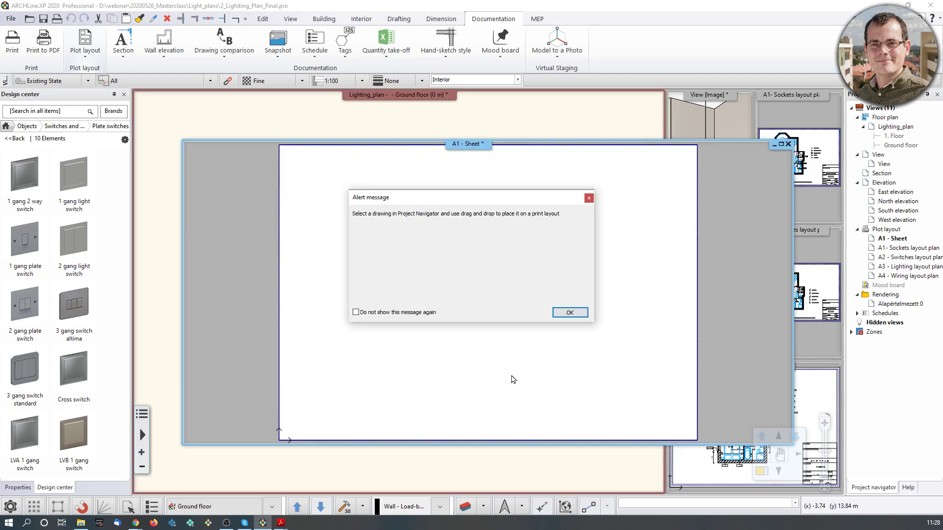
left_click(566, 313)
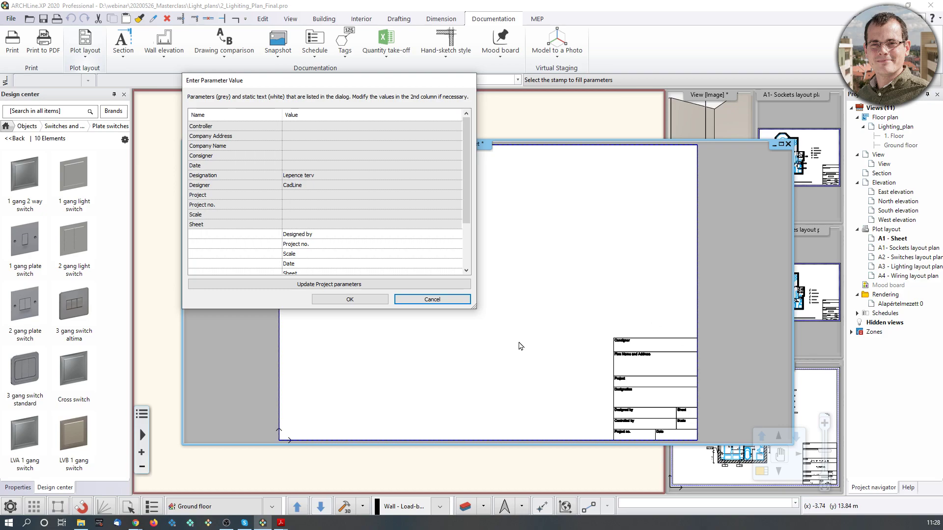
left_click(350, 299)
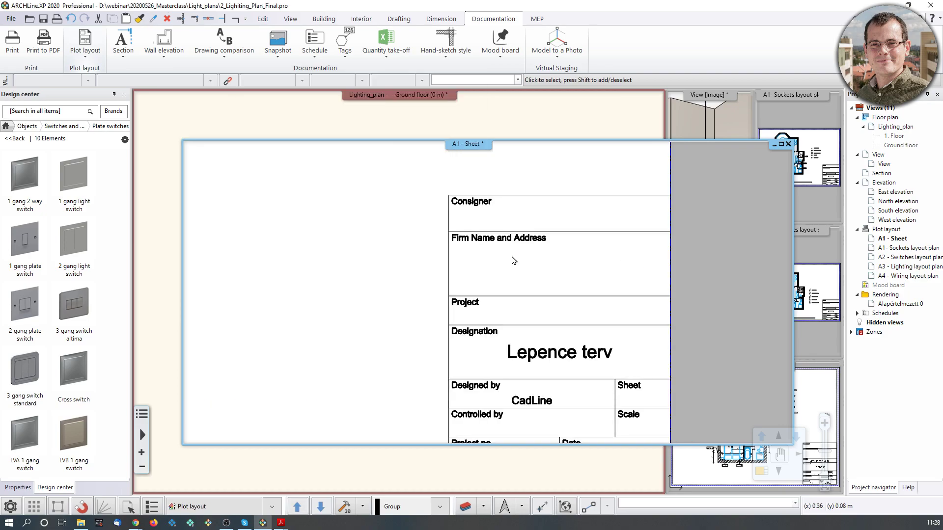
- Fill in the plot stamp's Project field with "Furnishing Plan"
left_click(483, 309)
double_click(591, 320)
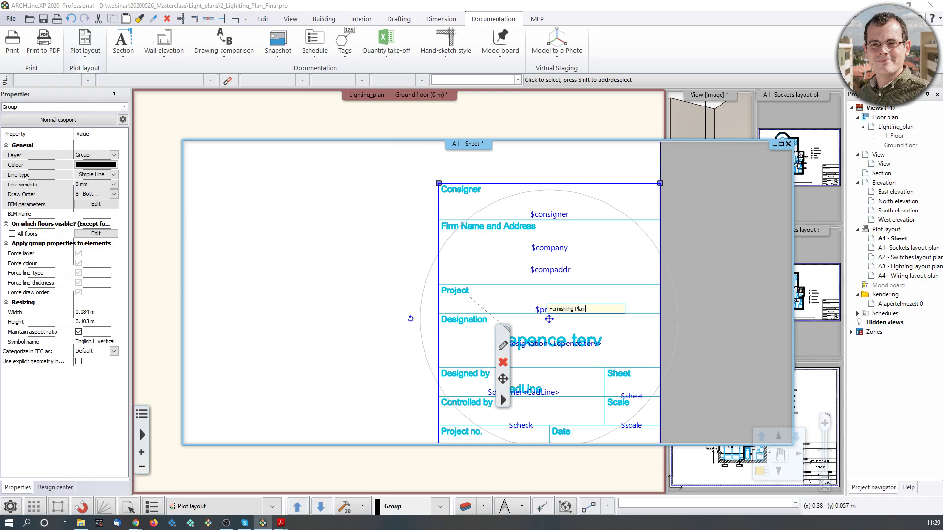
left_click(312, 329)
scroll(523, 342, "down", 5)
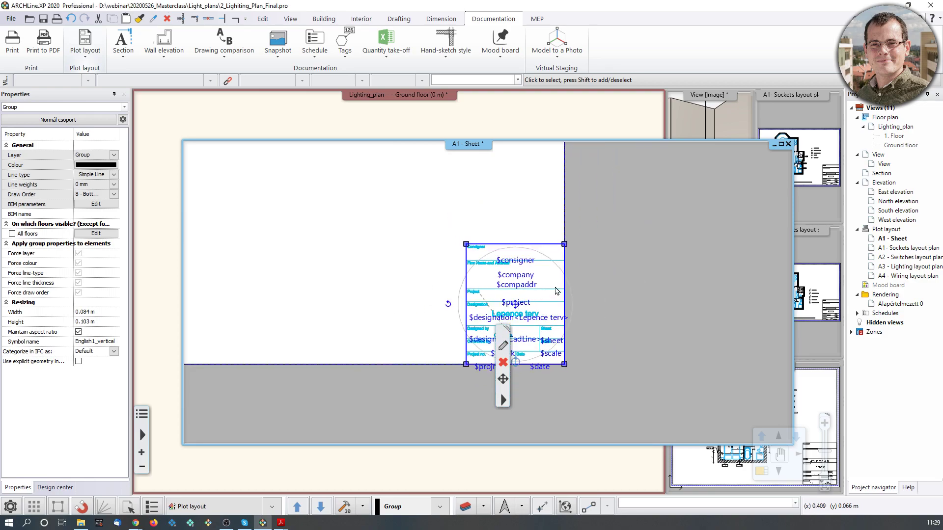
double_click(521, 303)
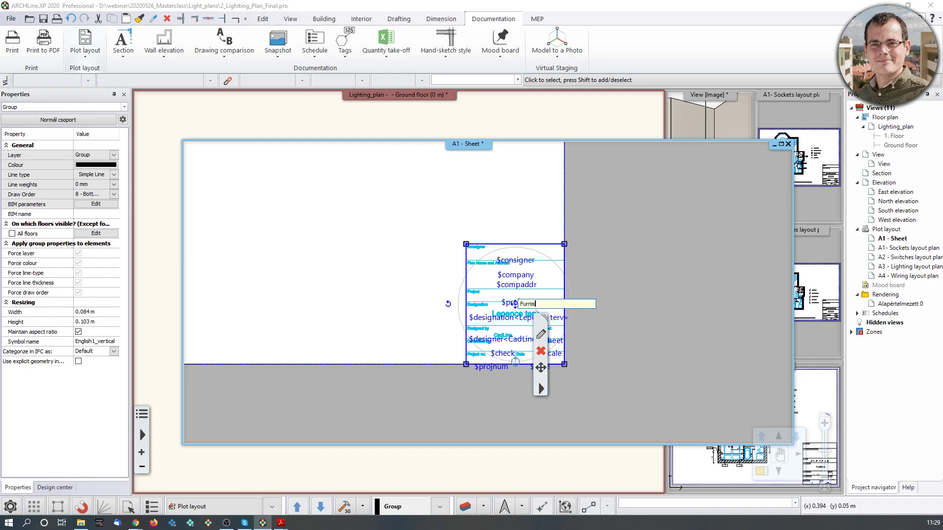
type("Furnishing Plan")
key("Return")
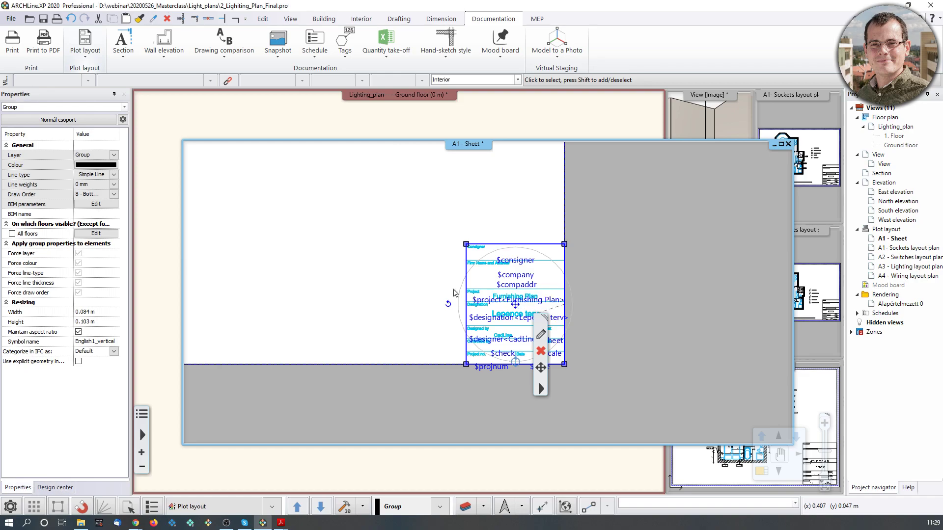
key("Escape")
- Place the ground floor plan on the new sheet at 1:50 scale, beside the plot stamp
scroll(516, 311, "up", 3)
scroll(493, 311, "down", 3)
scroll(493, 311, "down", 4)
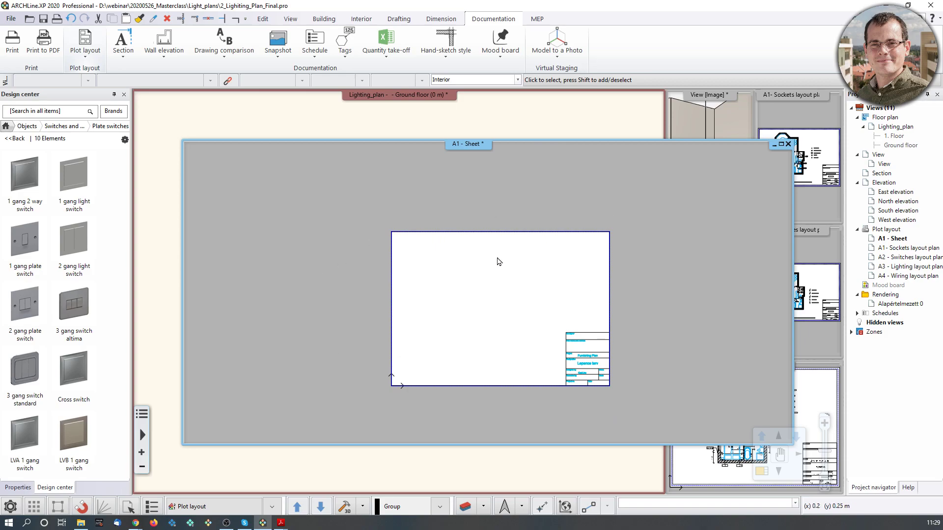
left_click_drag(901, 145, 453, 315)
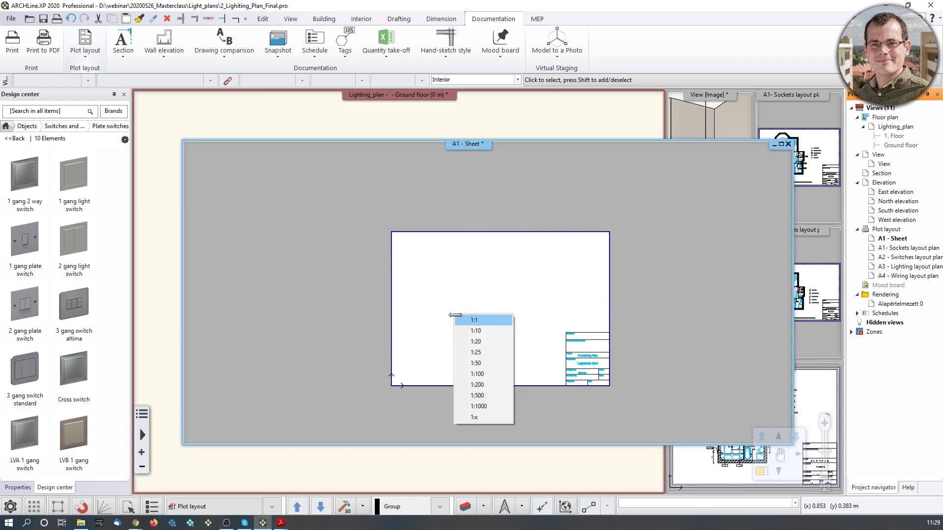
left_click(493, 350)
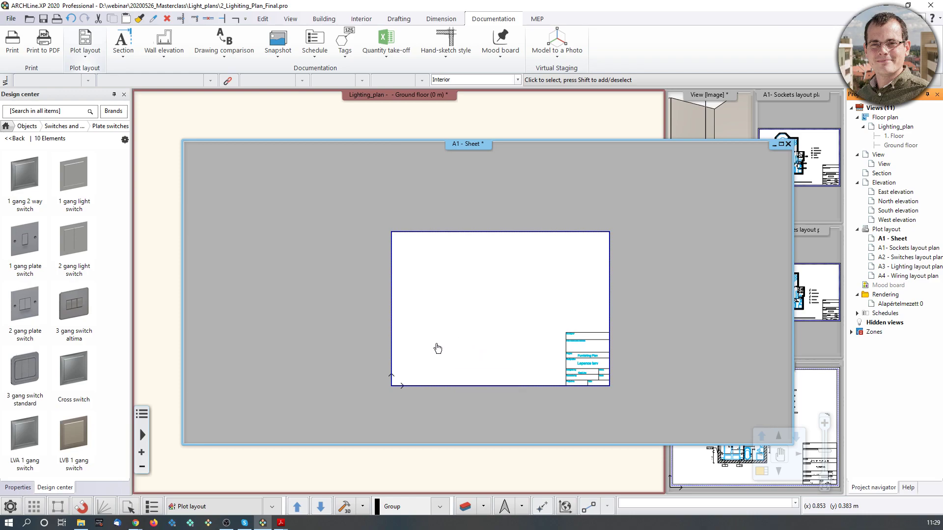
left_click(425, 368)
scroll(491, 270, "up", 3)
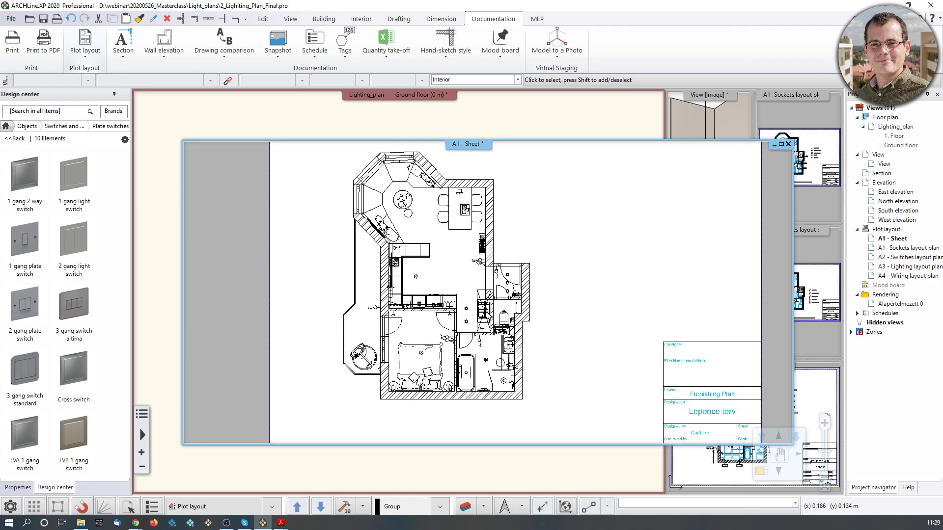
- Apply the Wiring layout layer variation to the ground floor plan placed on the new sheet
left_click(491, 270)
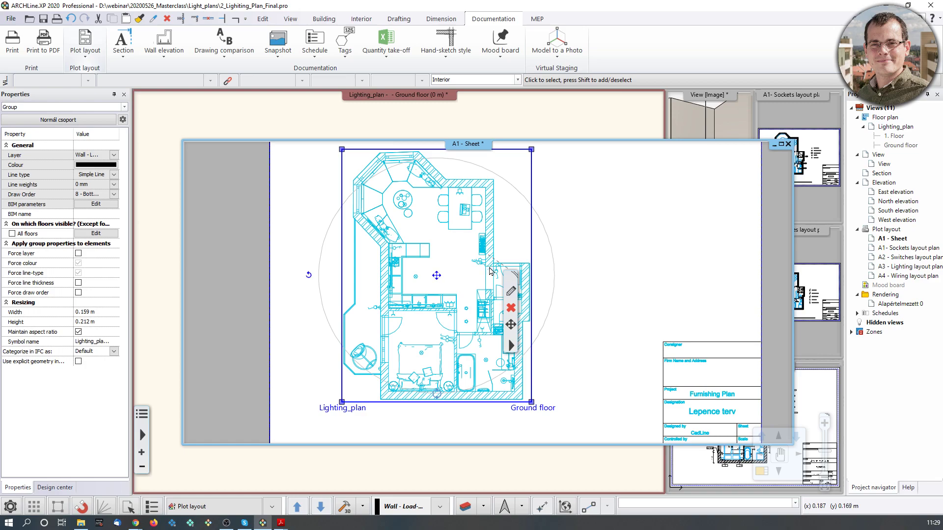
left_click(511, 294)
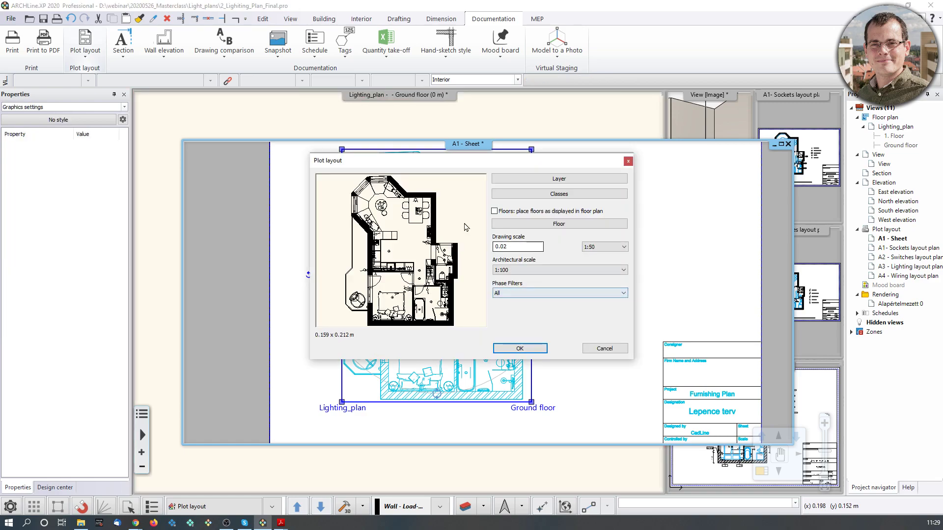
left_click_drag(643, 142, 699, 110)
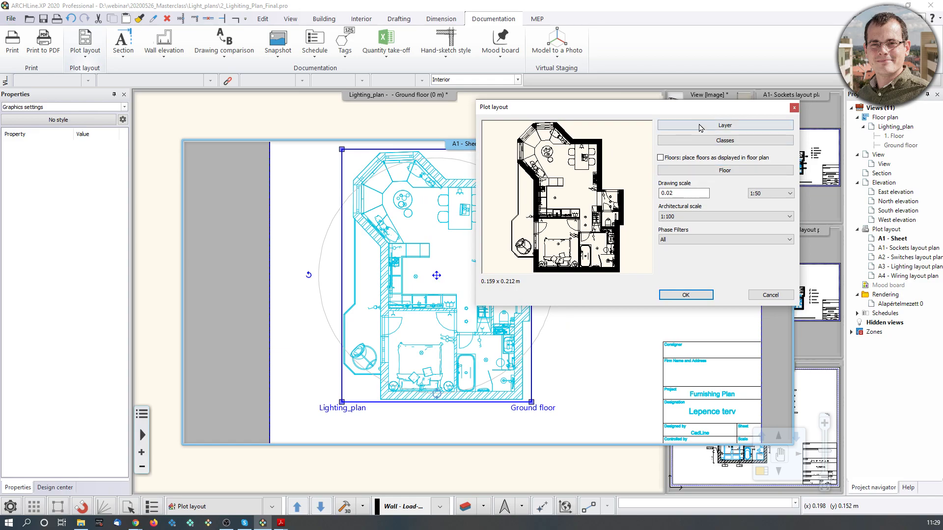
left_click(701, 128)
left_click_drag(460, 97, 413, 52)
left_click(484, 300)
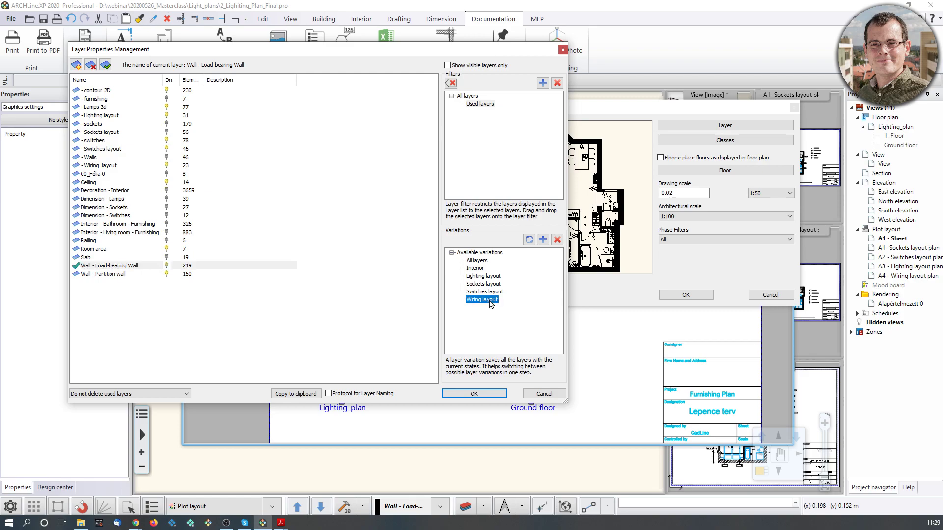
left_click(481, 395)
left_click(685, 294)
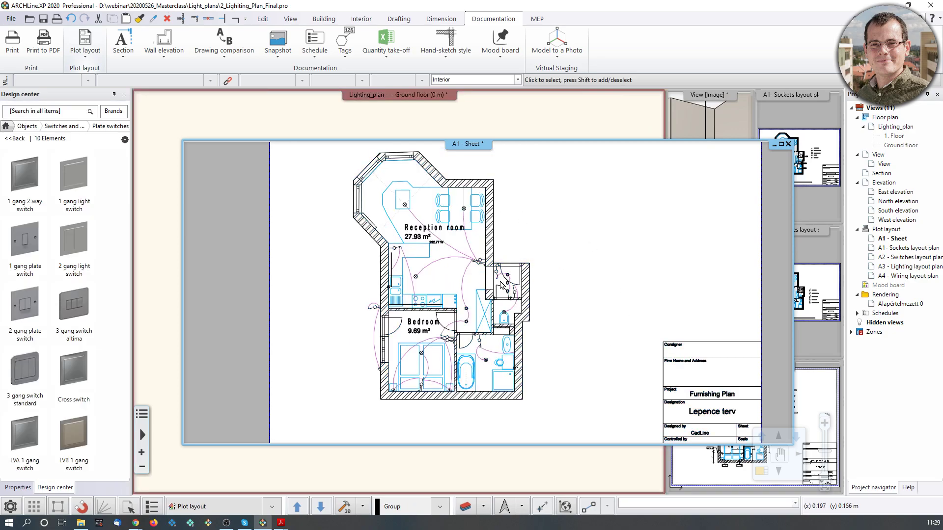
scroll(484, 234, "up", 2)
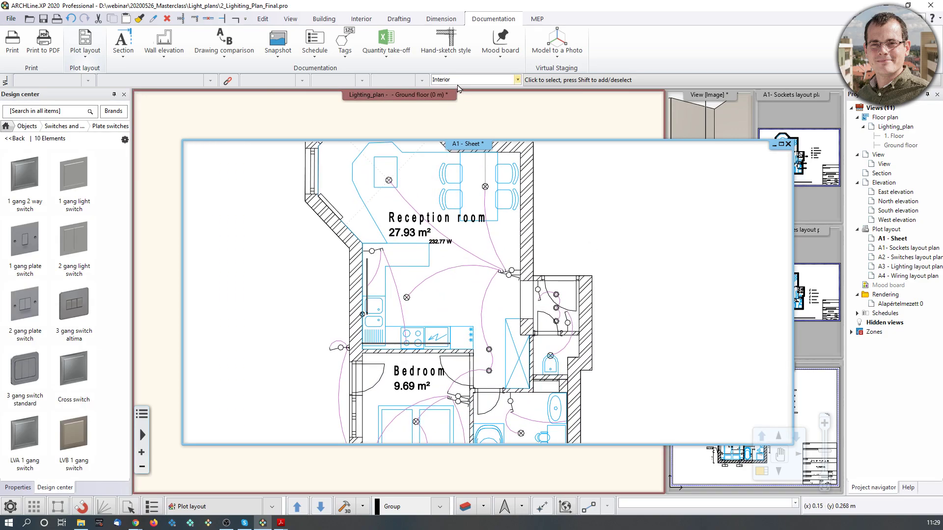
left_click(517, 79)
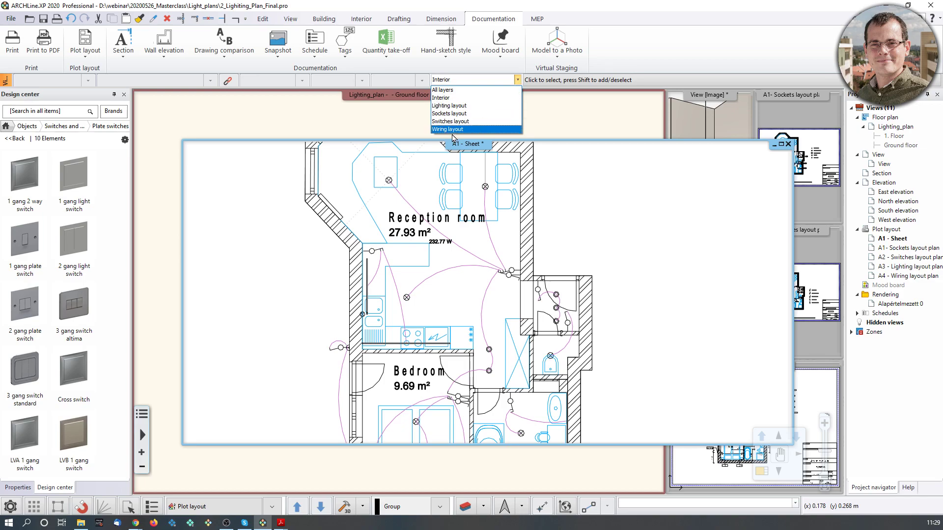
left_click(703, 299)
scroll(540, 302, "down", 2)
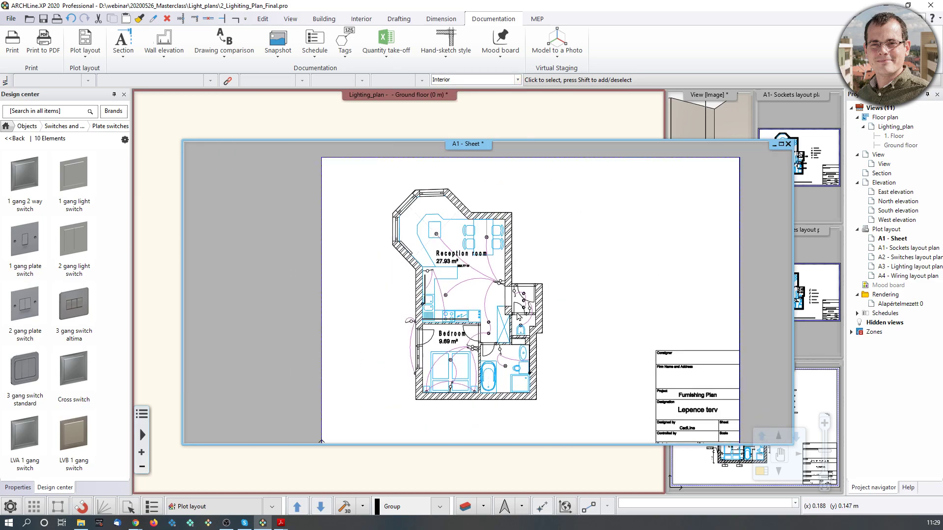
- Set the layer variation of the plan placed on the sheet to Interior
double_click(504, 283)
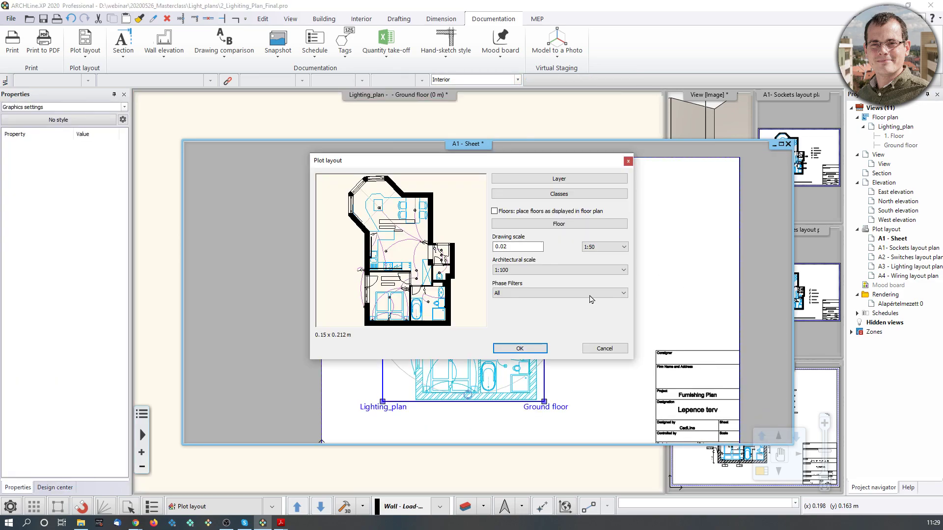
left_click(560, 180)
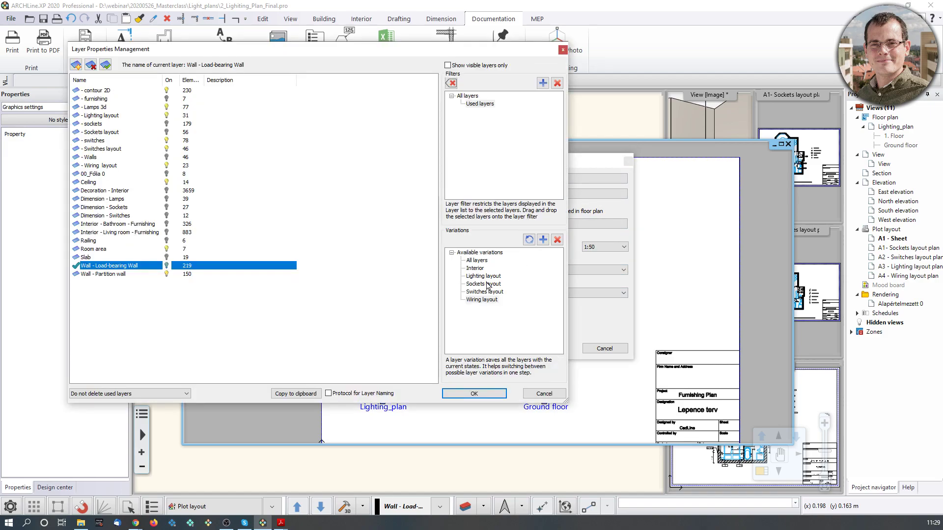
left_click(478, 269)
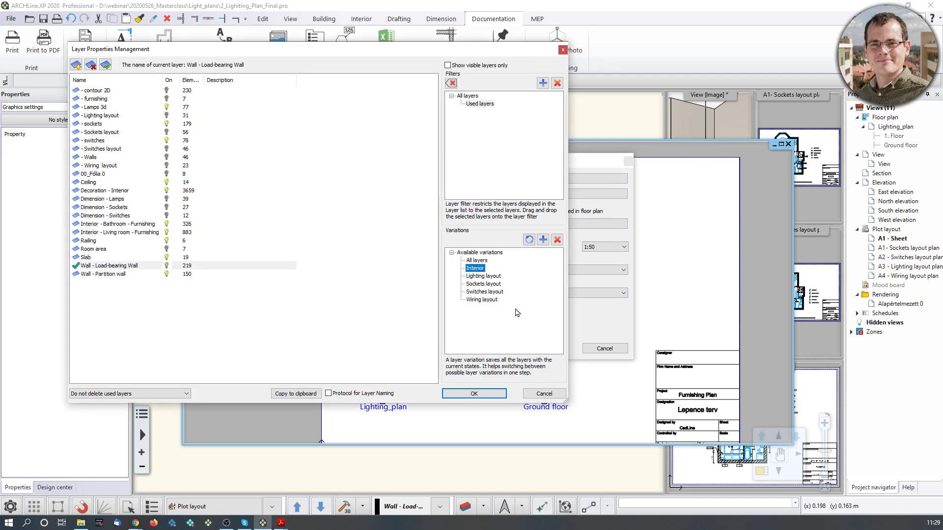
left_click(474, 393)
left_click(519, 349)
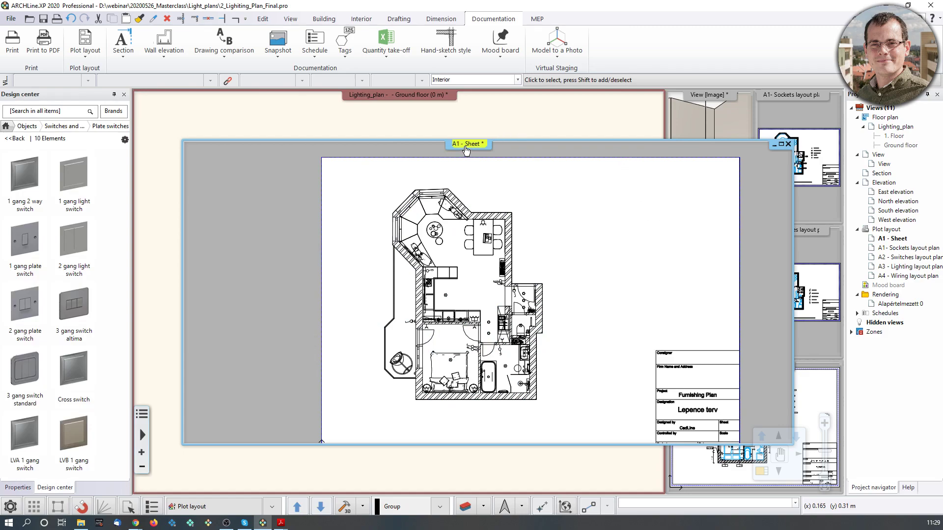
- Rename the new plot layout sheet as "A5 - Furnishing"
right_click(466, 151)
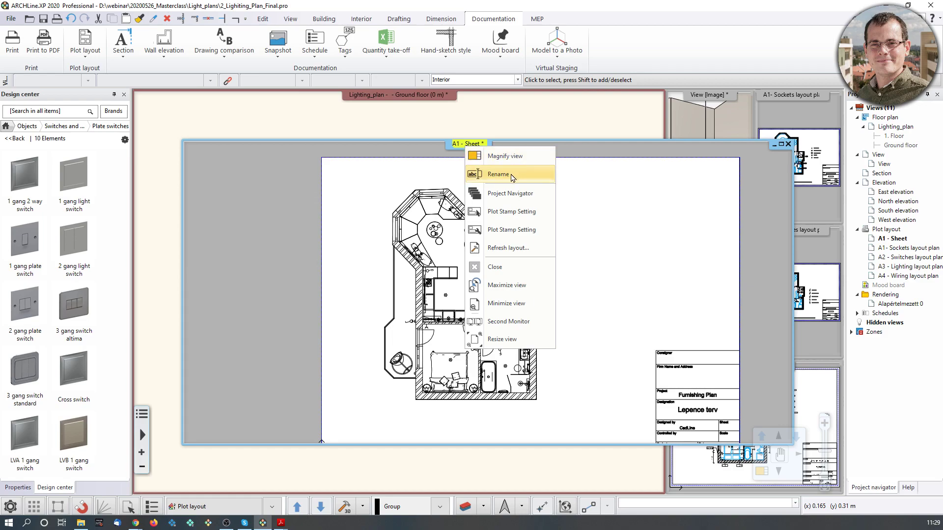
left_click(511, 174)
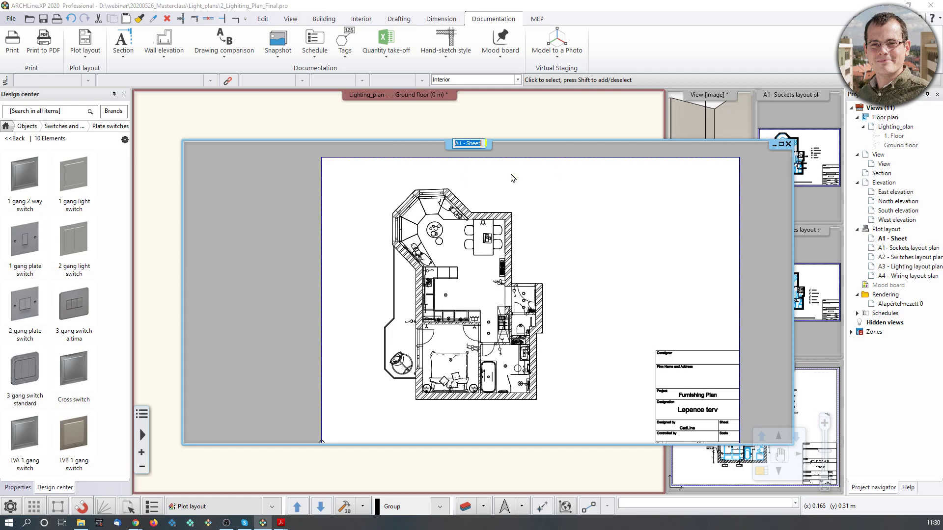
type("A")
type("5 - Furnishing")
key("Return")
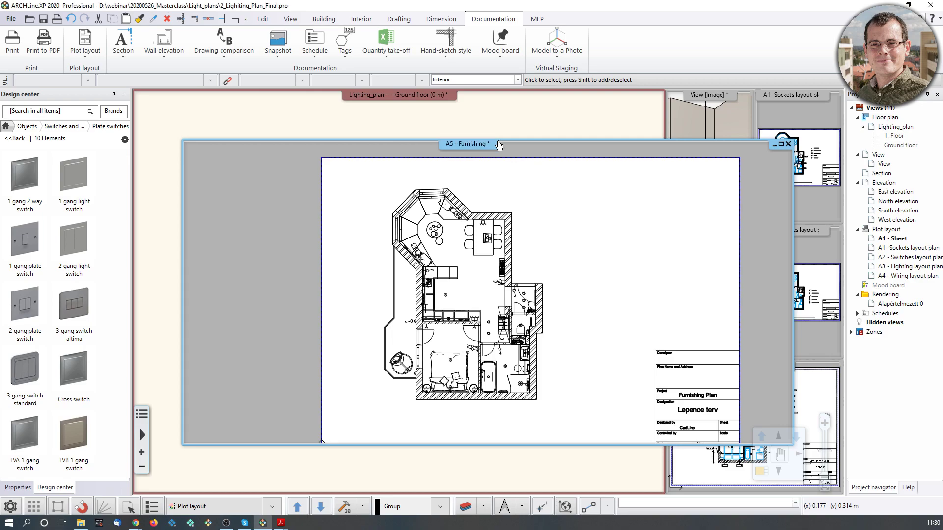
- Return to the ground floor plan with the views tiled beside it, and open the print queue
left_click(546, 119)
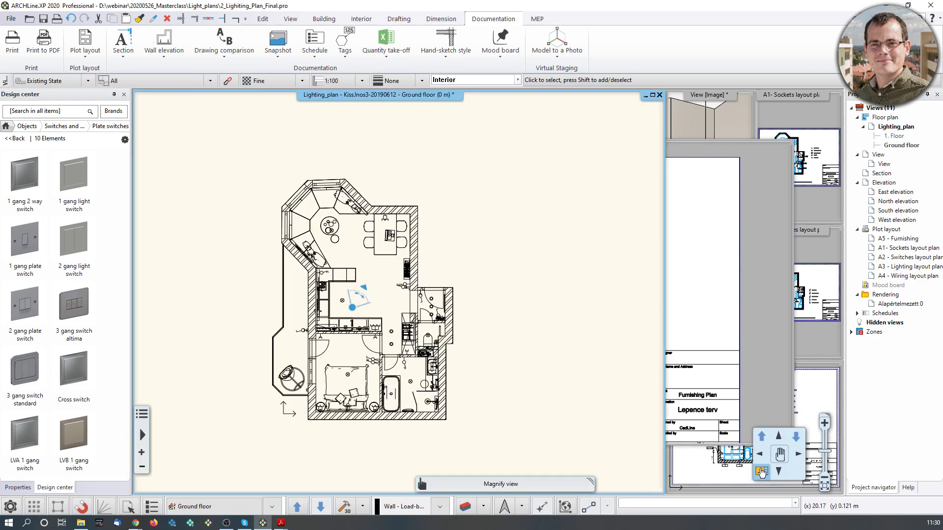
left_click(762, 470)
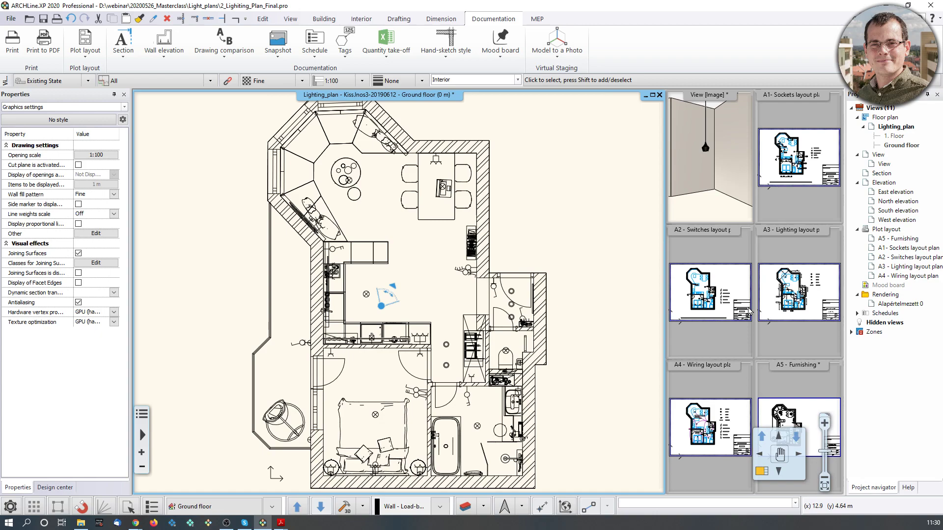
left_click(11, 19)
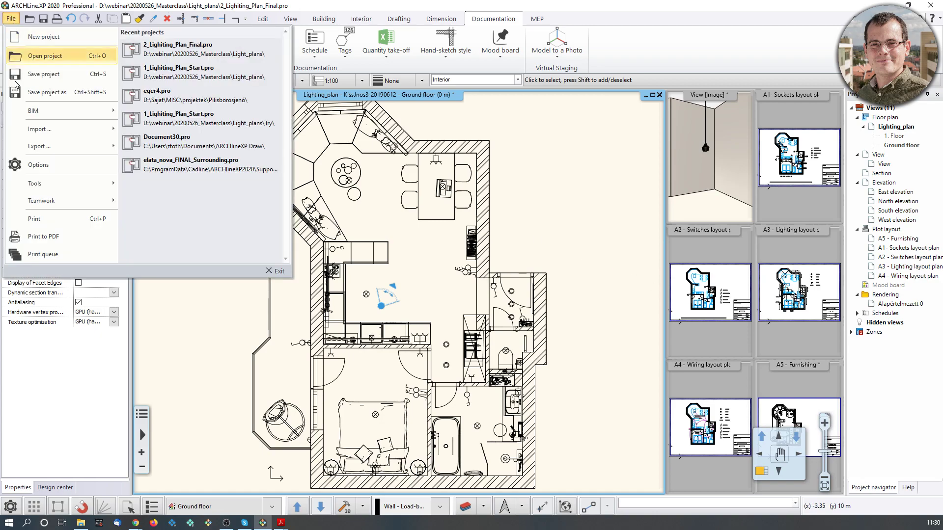
left_click(66, 262)
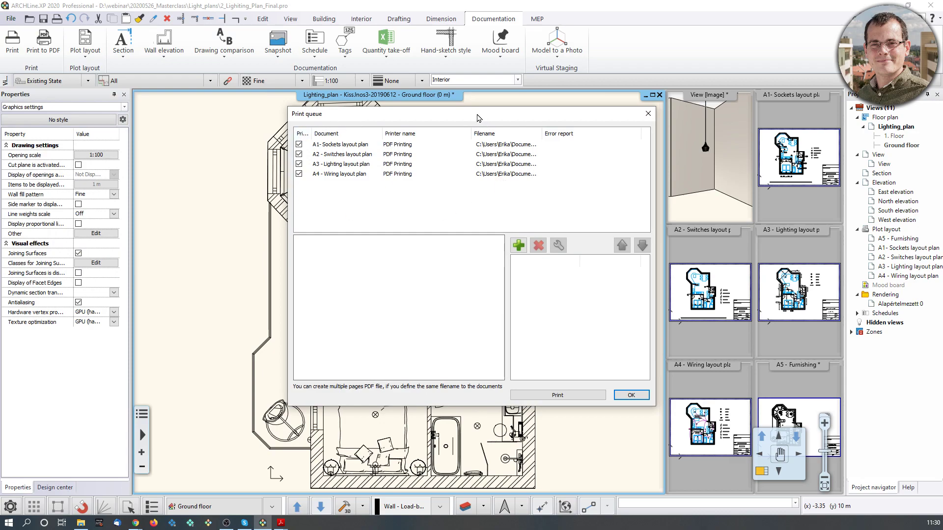
left_click_drag(484, 119, 364, 115)
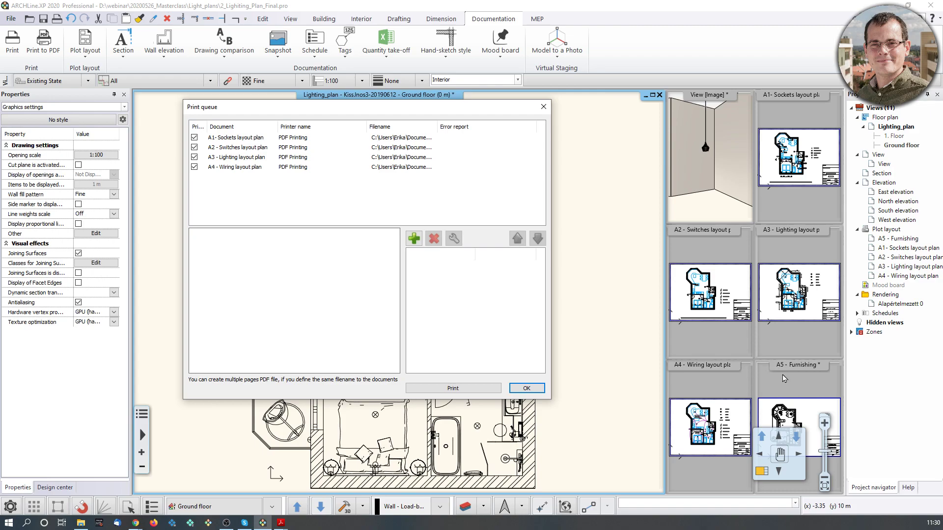
- Add the A5 - Furnishing plot layout to the print queue as a new document
left_click(414, 239)
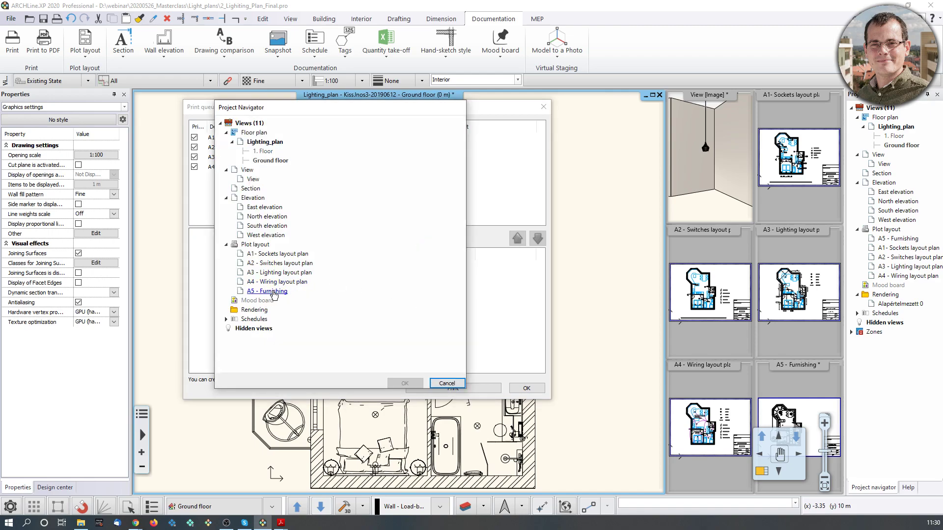
left_click(273, 291)
left_click(404, 383)
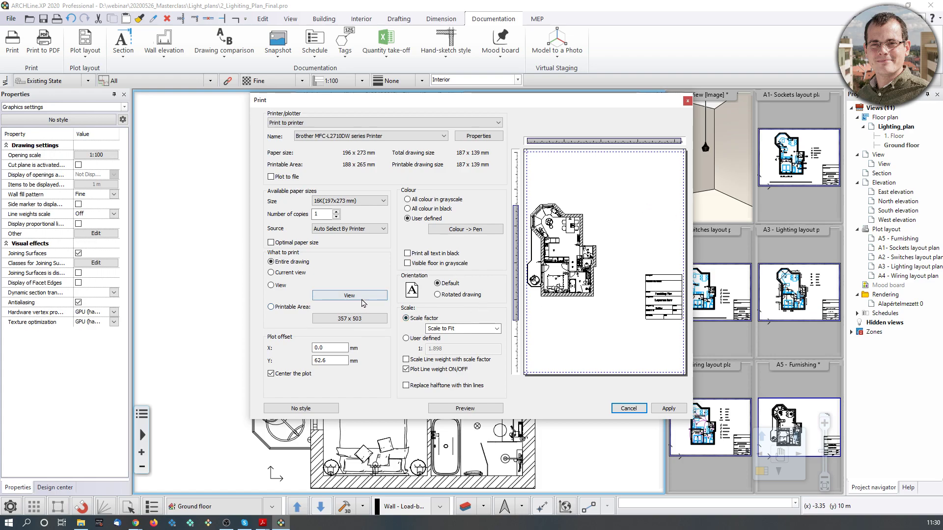
- Set the print orientation to Rotated drawing and define the print view window around the whole A5 - Furnishing sheet
left_click(460, 295)
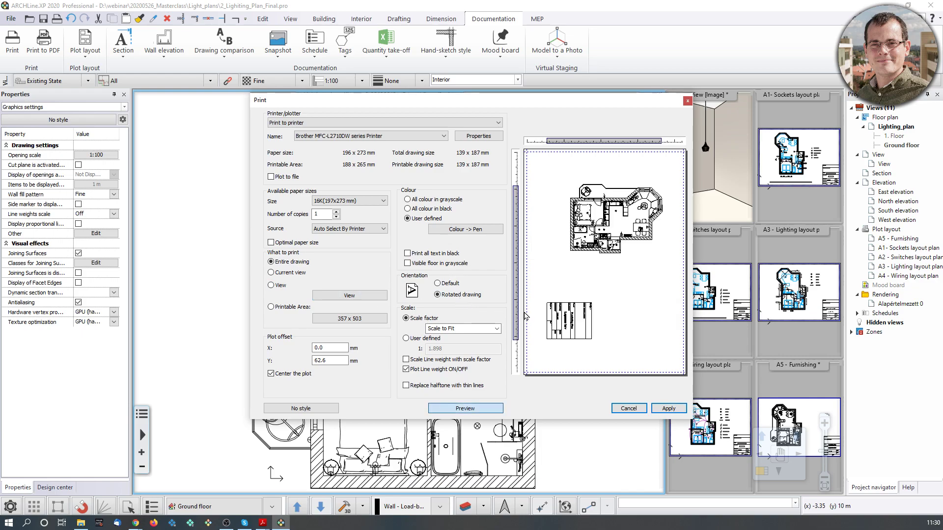
left_click(349, 296)
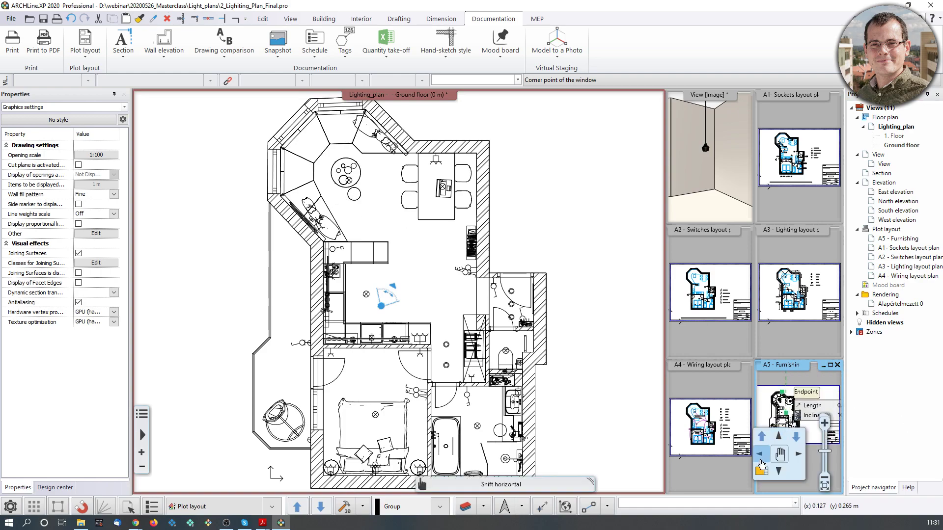
left_click(786, 413)
left_click(211, 161)
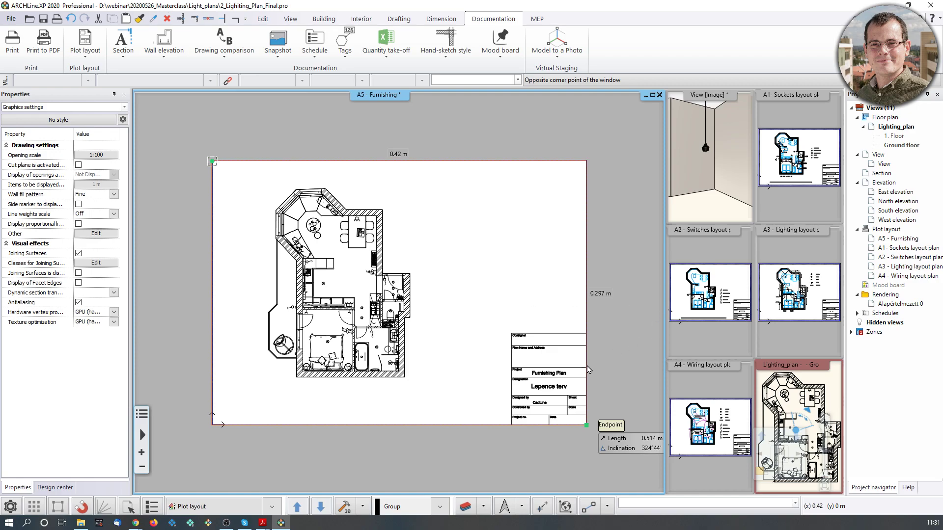
left_click(615, 352)
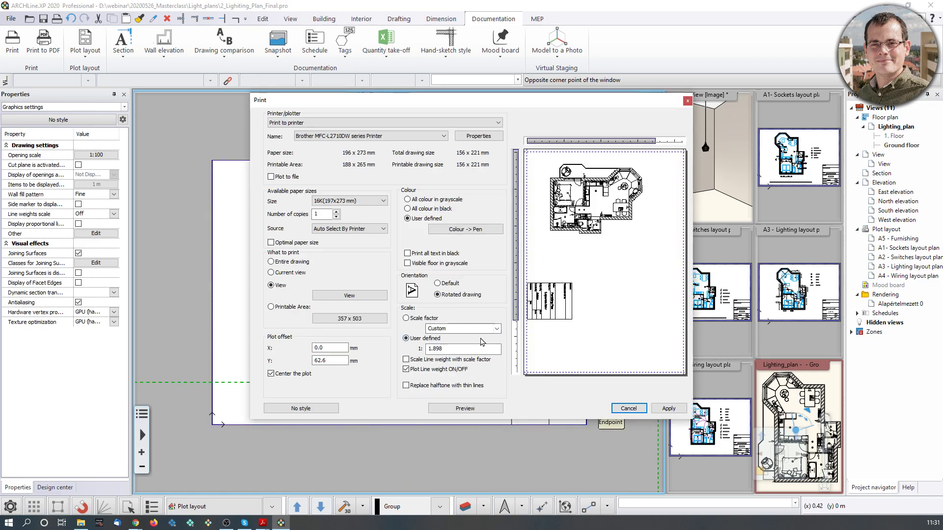
- Set the print scale factor to 1:1 and centre the plot on the paper
left_click(497, 330)
left_click(482, 352)
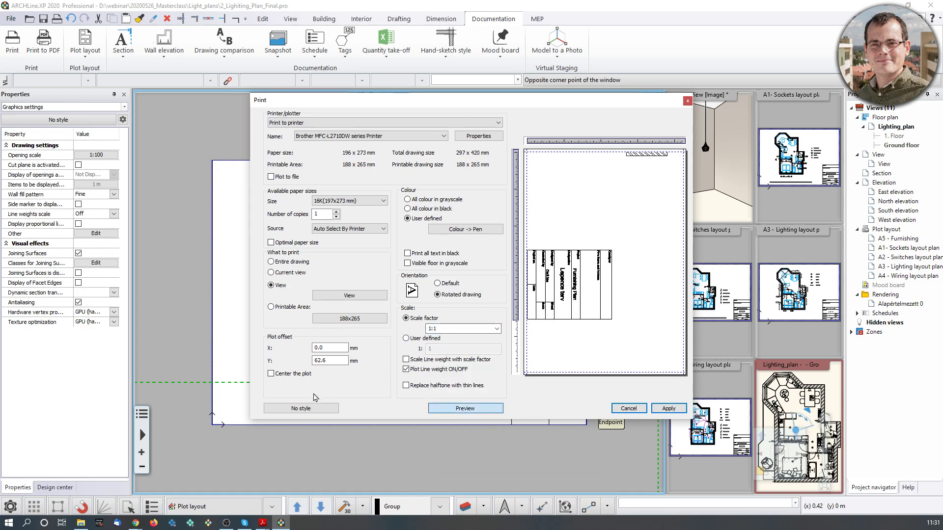
left_click(270, 374)
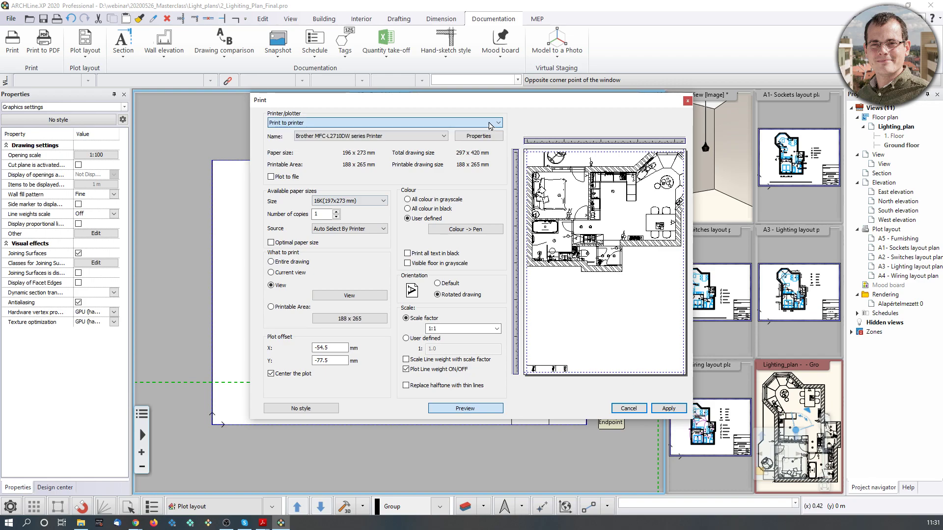
- Switch the output to PDF Printing with the default orientation and re-centre the plot
left_click(490, 127)
left_click(368, 146)
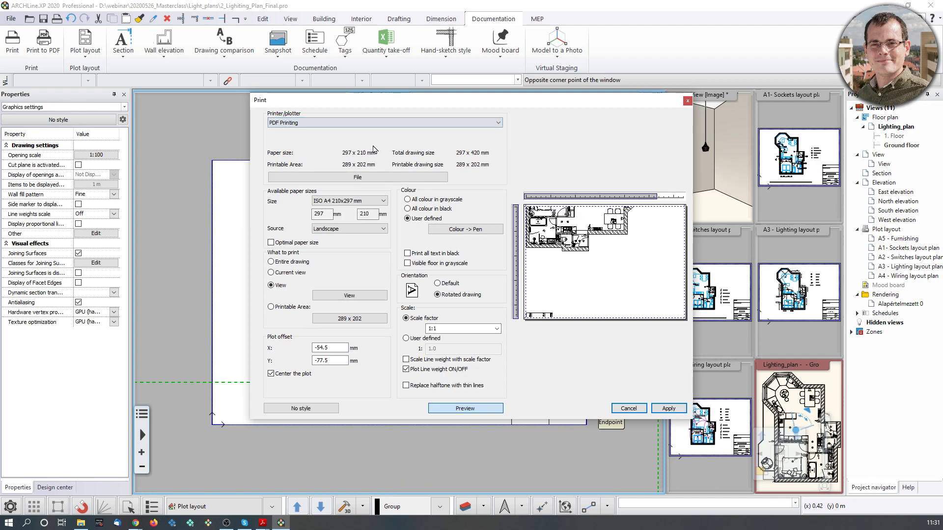
left_click(448, 284)
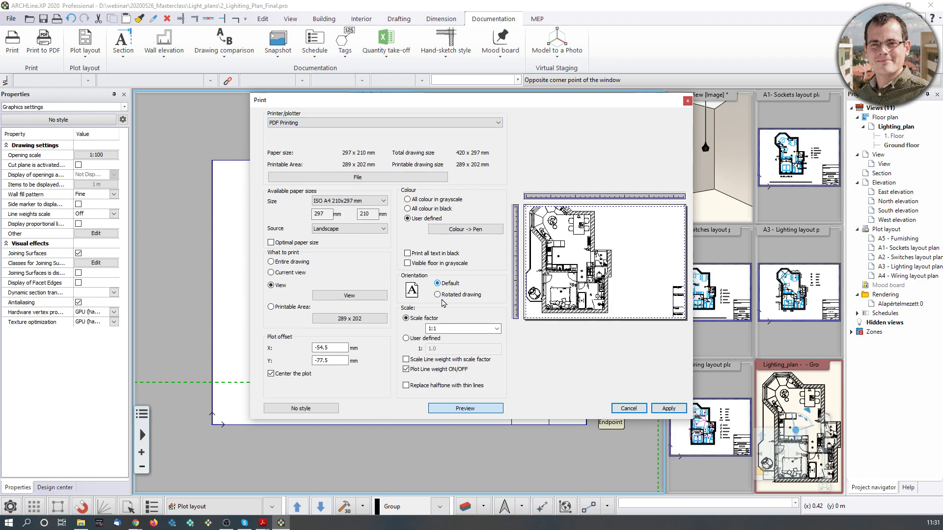
left_click(278, 376)
left_click(271, 374)
- Redefine the print view window around the whole furnishing sheet and set the scale factor to 1:1
left_click(470, 328)
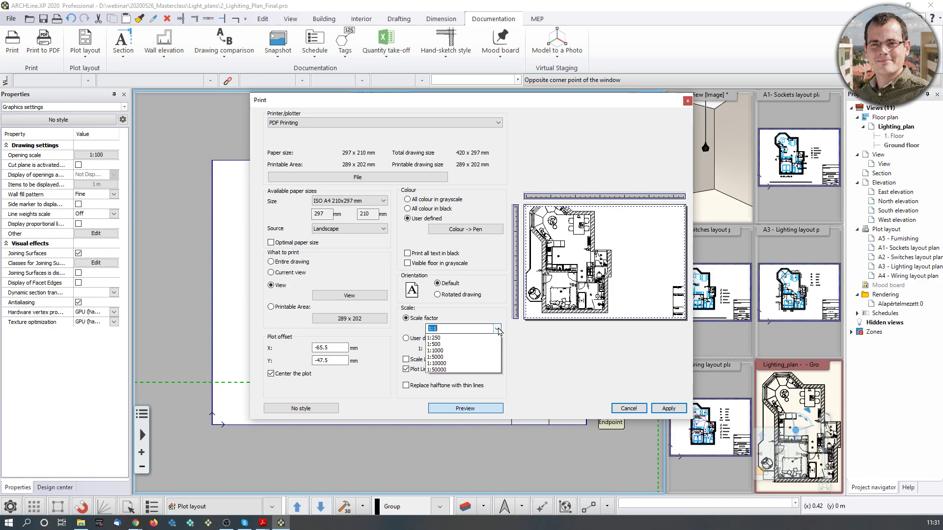
left_click(454, 338)
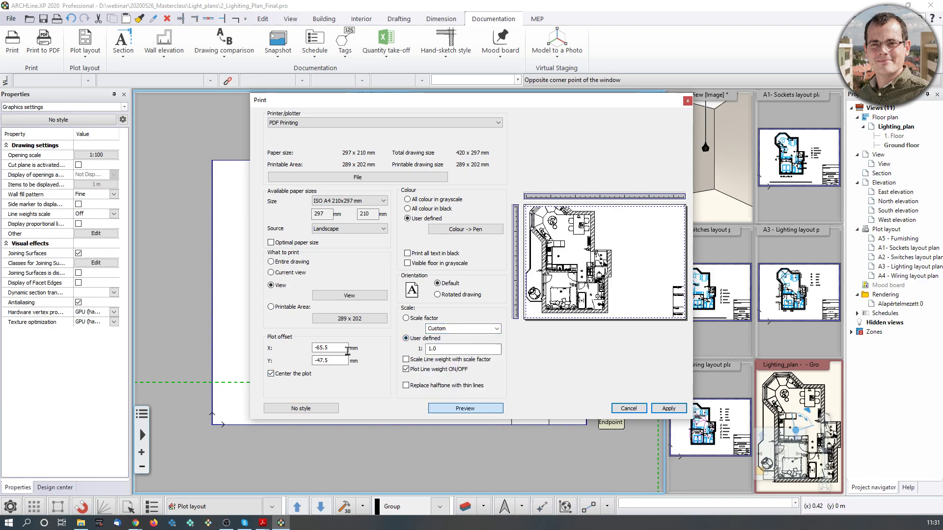
left_click(349, 296)
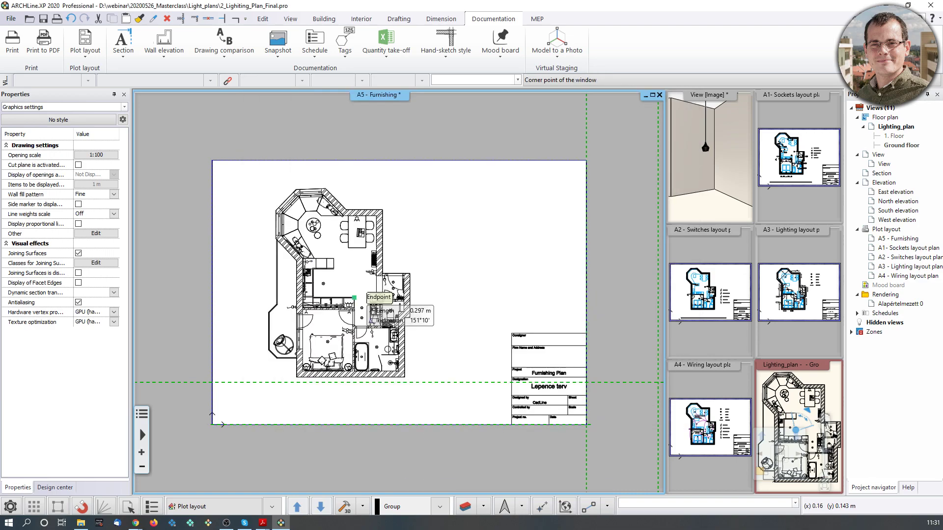
left_click(212, 160)
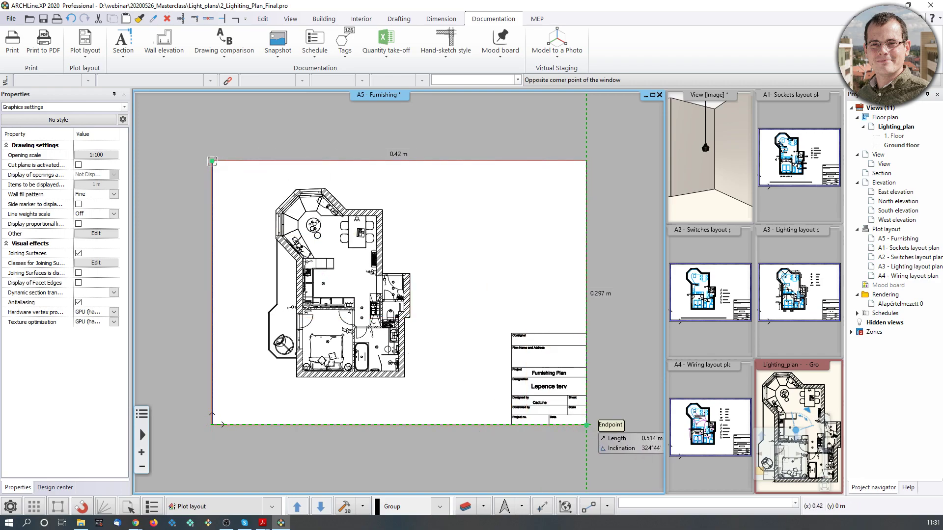
left_click(453, 329)
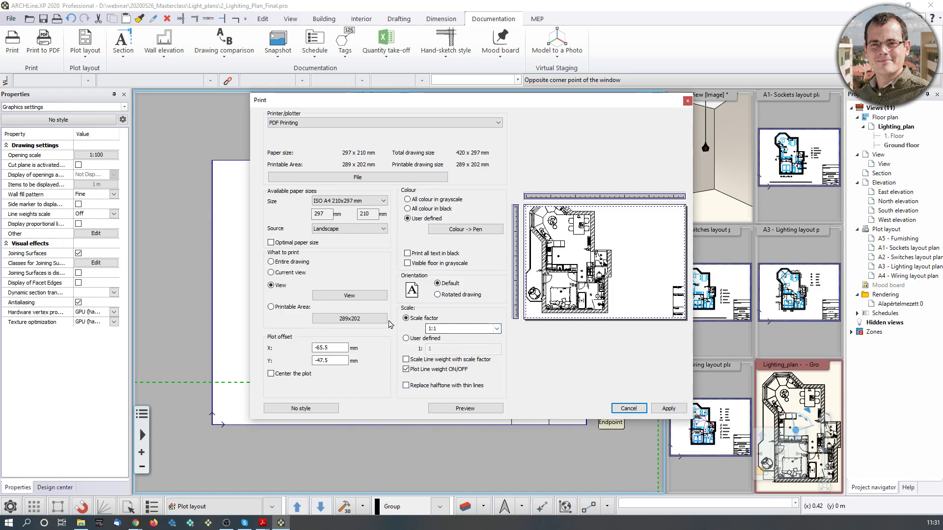
- Set the A5 - Furnishing sheet's paper size to ISO A3 297x420 mm, centre the plot and apply the print settings
left_click(383, 201)
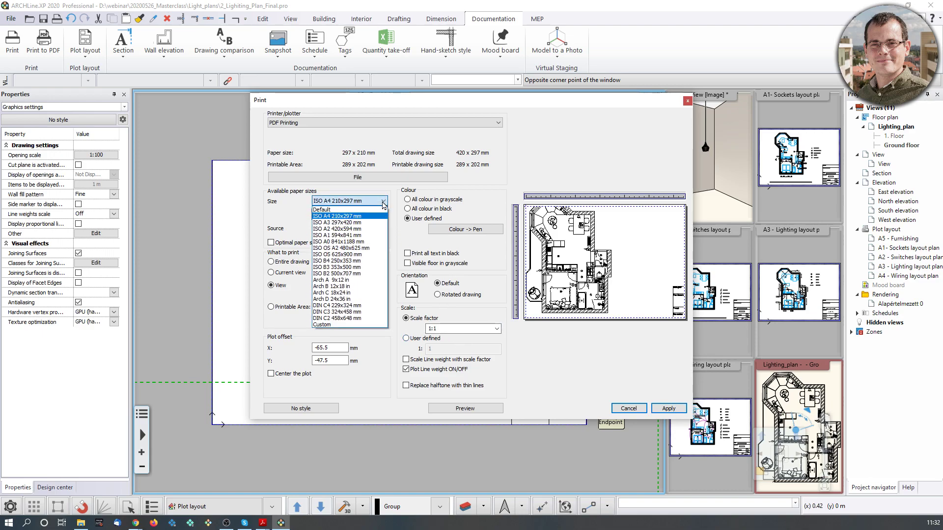
left_click(364, 223)
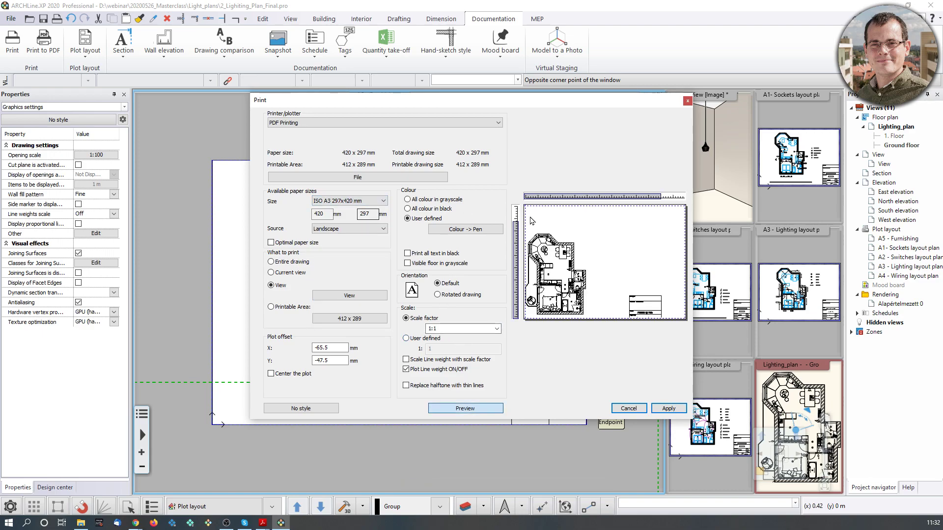
left_click(270, 375)
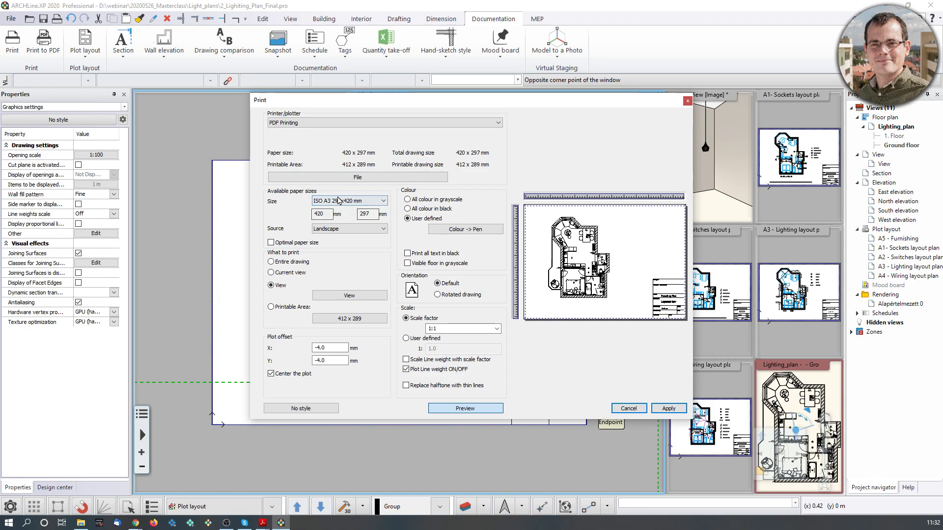
left_click(669, 409)
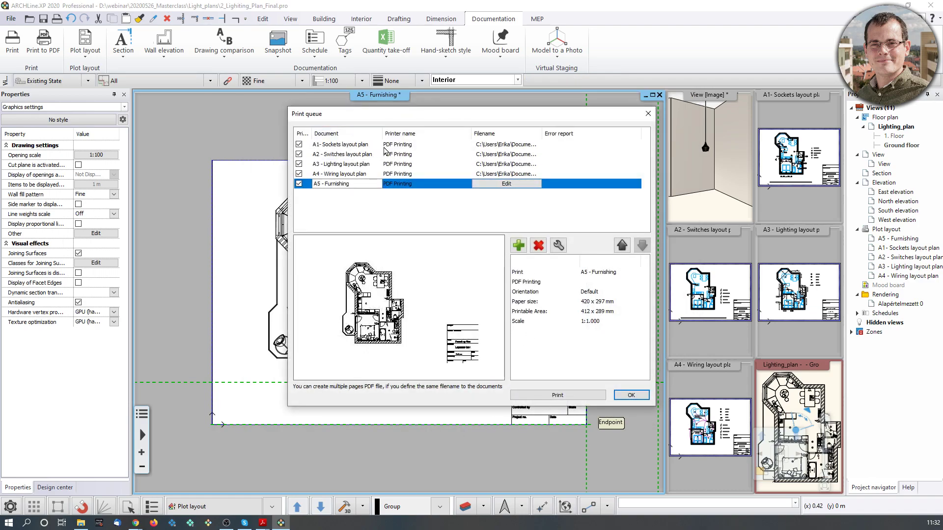
- Review the print preview and settings of each queued sheet, from A1 - Sockets layout plan to A5 - Furnishing
left_click(373, 146)
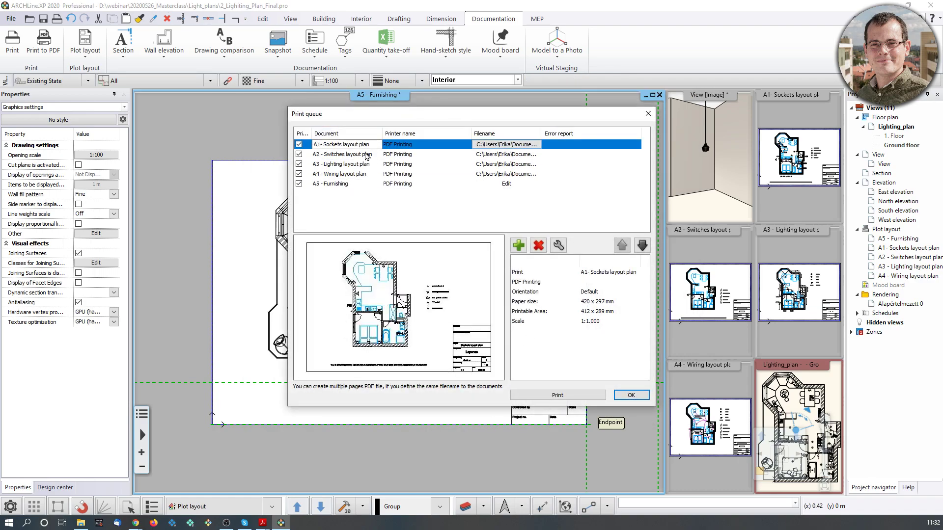
left_click(366, 156)
left_click(366, 166)
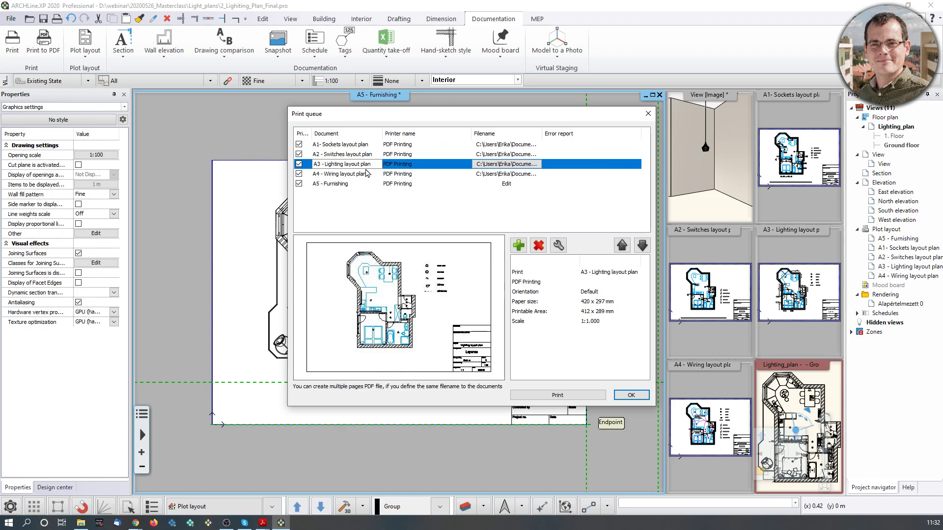
left_click(363, 176)
left_click(356, 185)
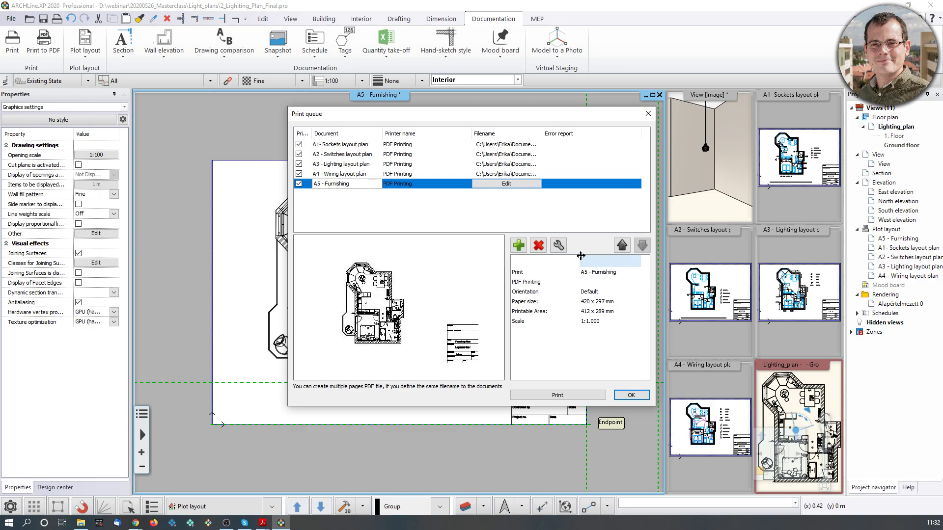
- Print the queue, saving the A1 - Sockets layout plan as Lighting_Layout.pdf in the Light_plans folder, and proceed to the Switches layout plan
left_click(572, 397)
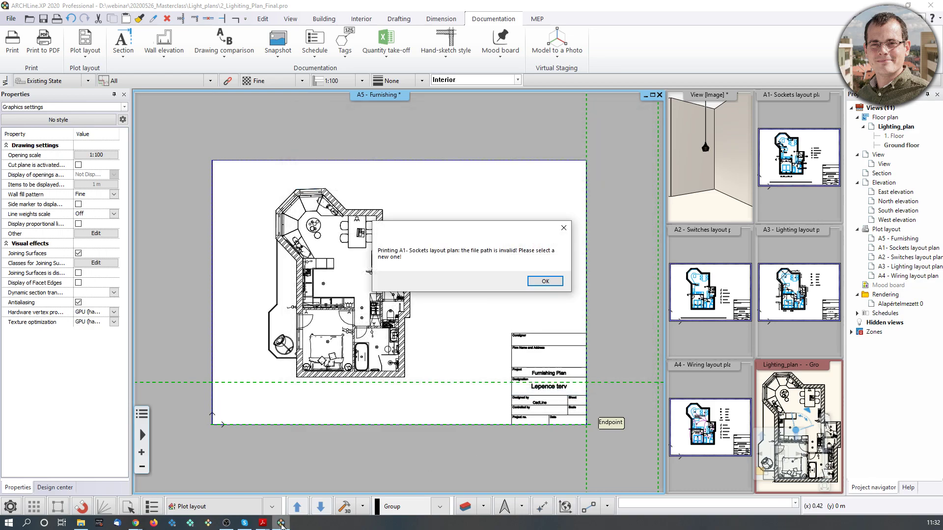
left_click(547, 281)
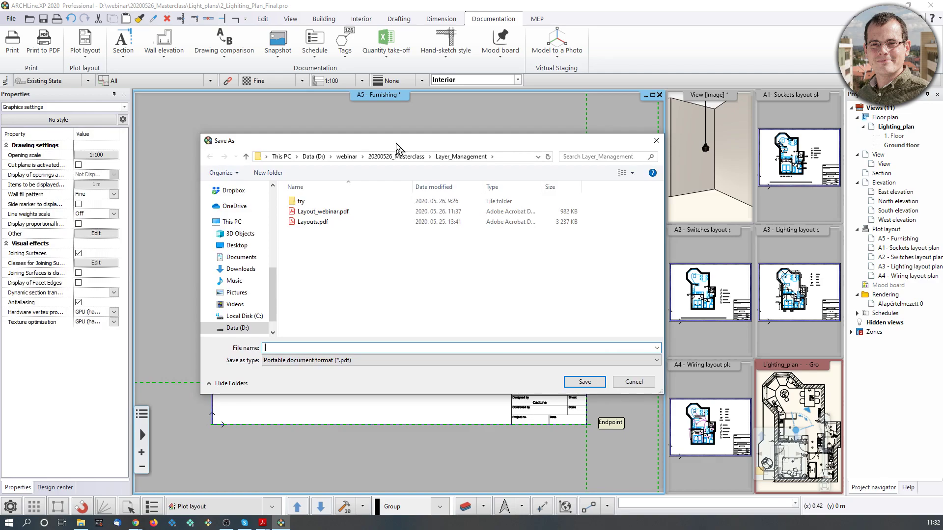
left_click_drag(397, 144, 0, 159)
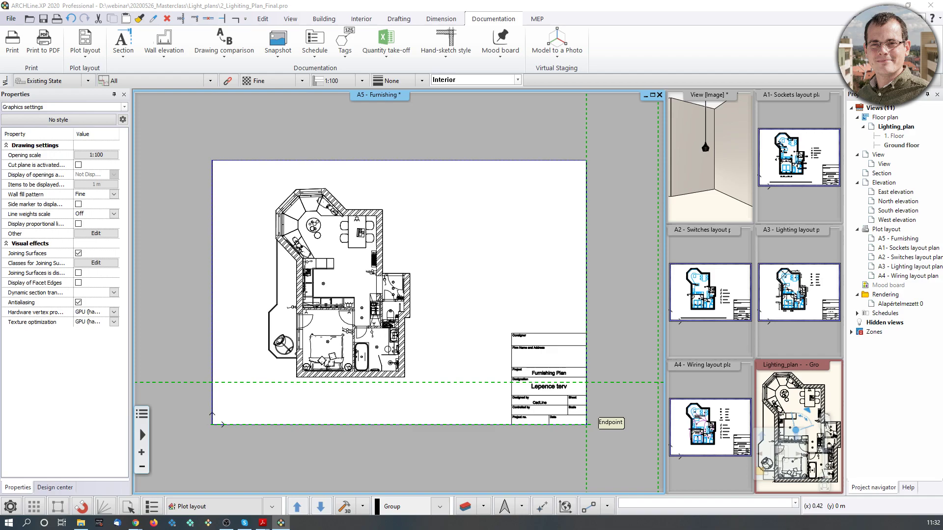
left_click(558, 419)
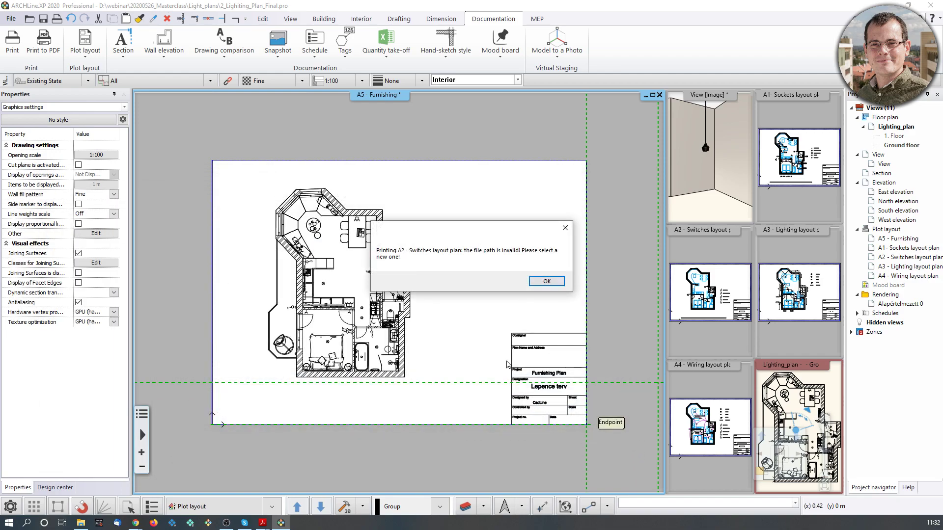
left_click(546, 281)
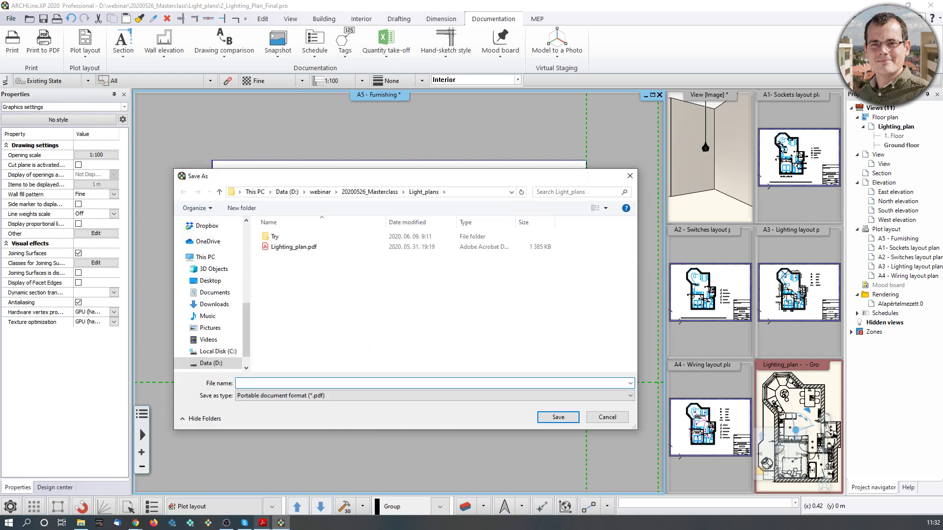
- Switch to Adobe Acrobat Reader and examine the pages of Lighting_plan.pdf as a multi-page example, then close it
left_click(261, 525)
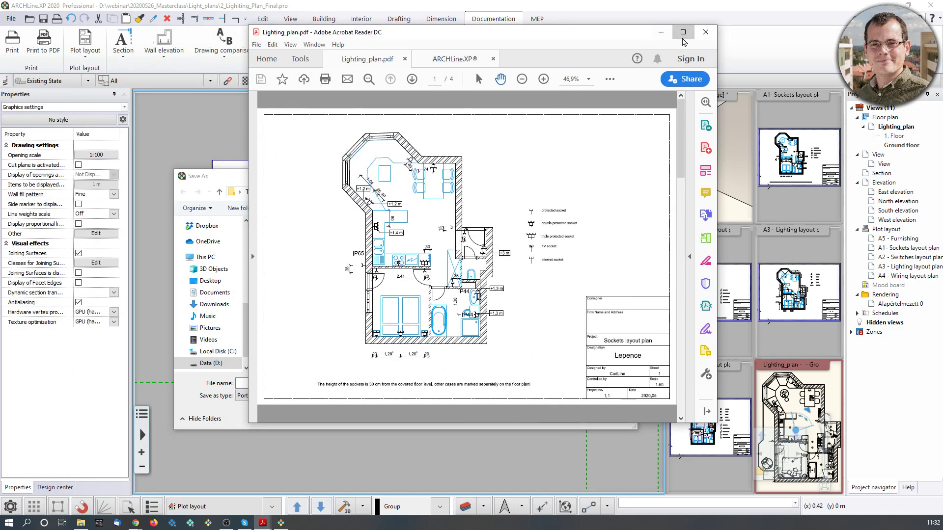
left_click(683, 32)
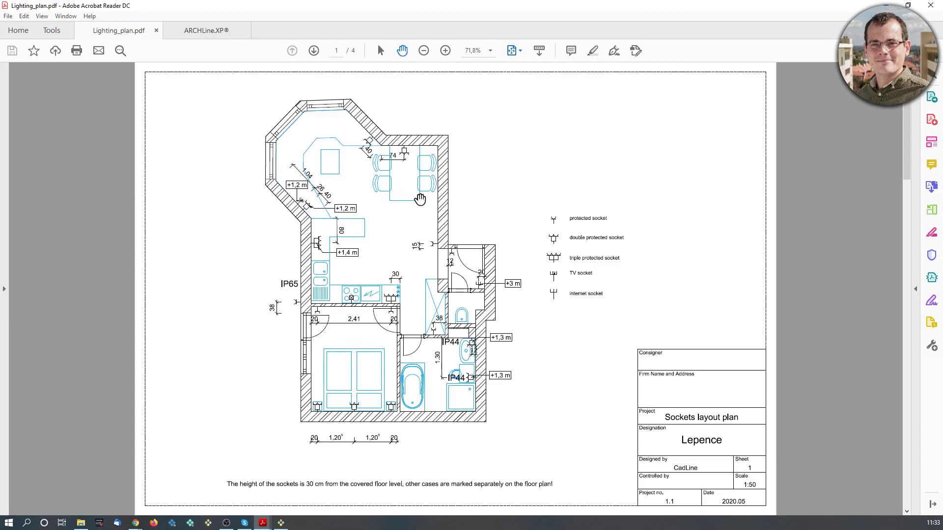
scroll(420, 199, "down", 2)
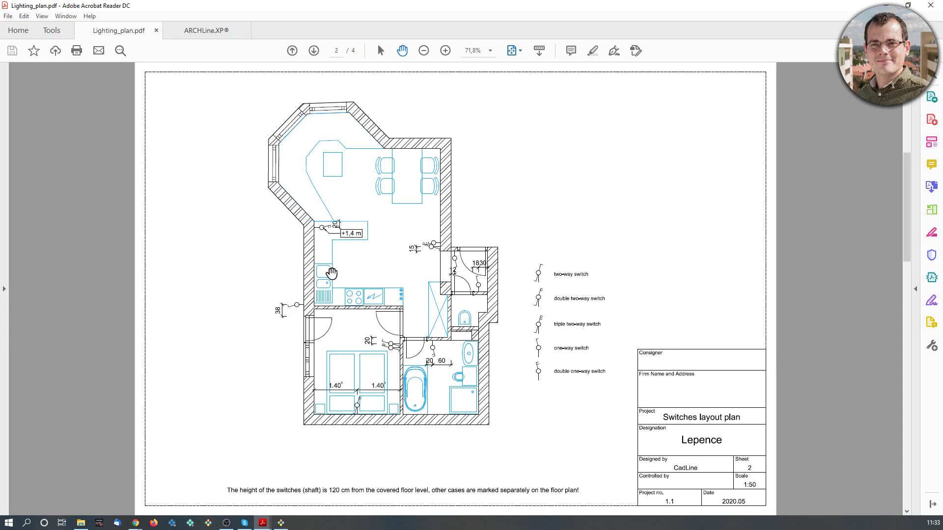
scroll(332, 275, "up", 2)
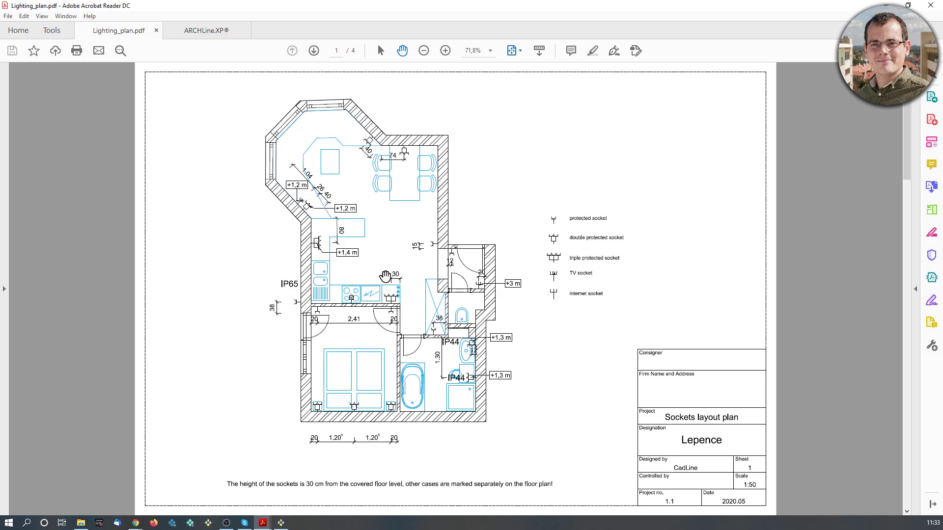
scroll(385, 276, "down", 2)
scroll(383, 276, "down", 4)
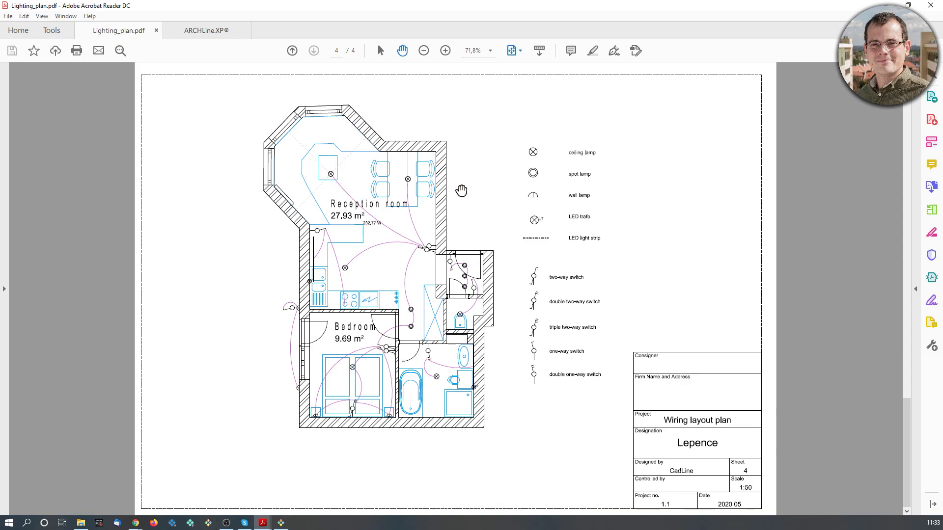
left_click(931, 6)
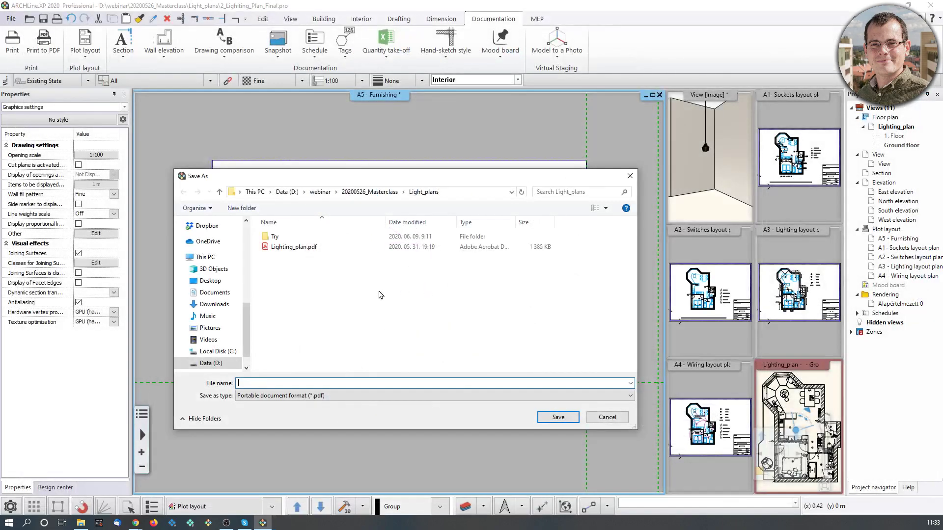
- Skip saving PDFs for the A2 - Switches, A3 - Lighting and A4 - Wiring layout plans in the print run
left_click(630, 176)
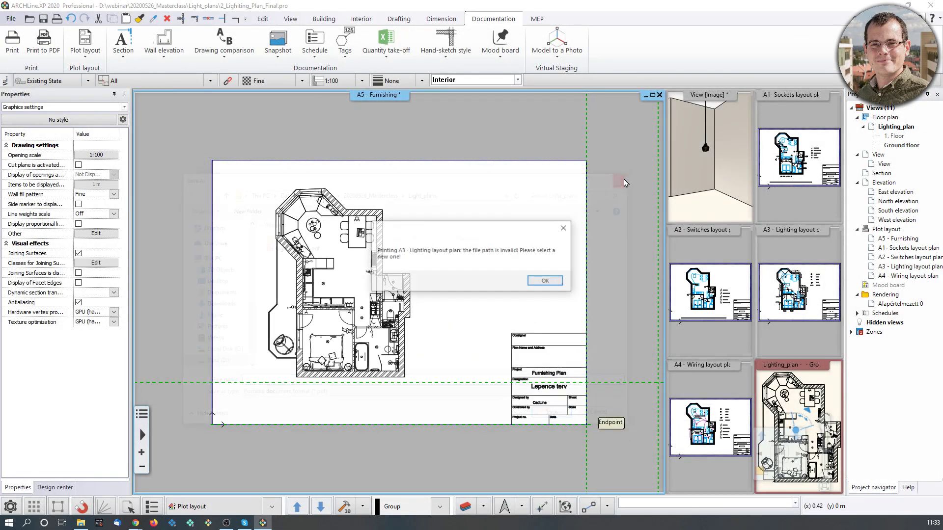
left_click(550, 283)
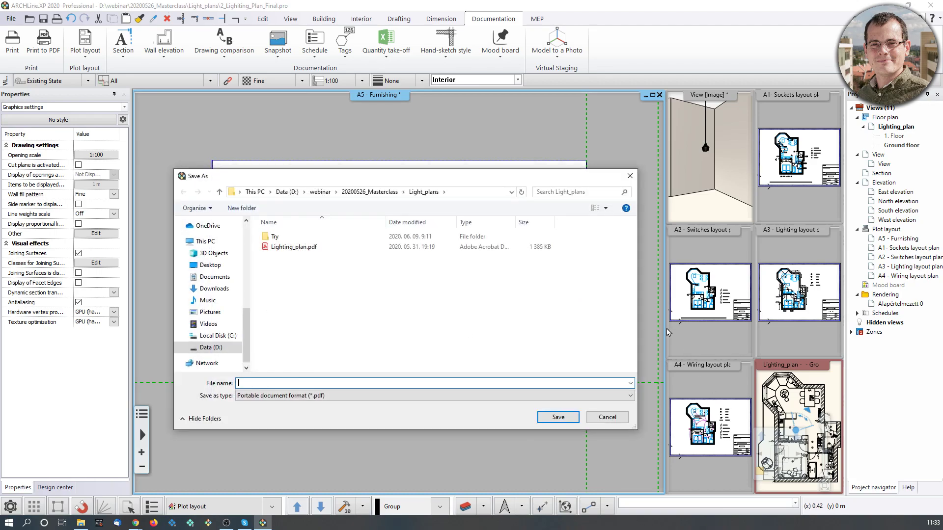
left_click(620, 417)
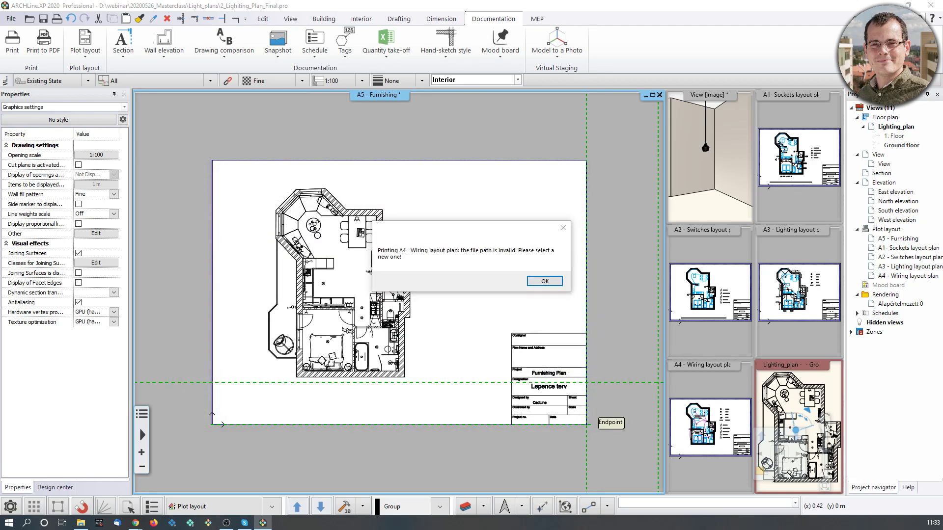
left_click(548, 283)
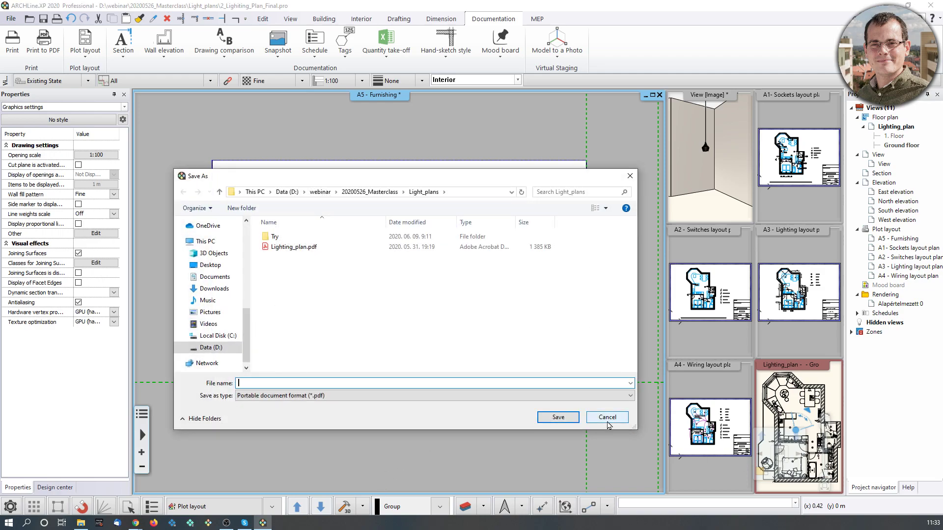
left_click(608, 417)
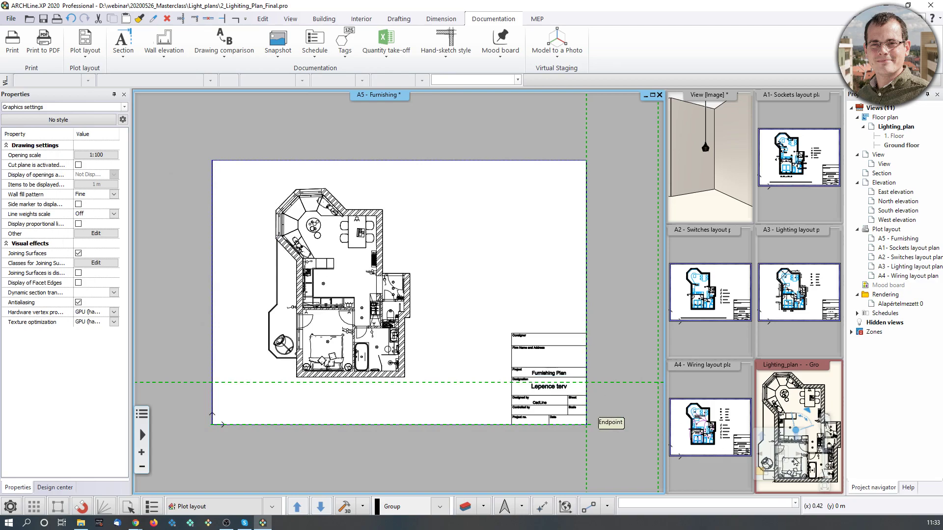
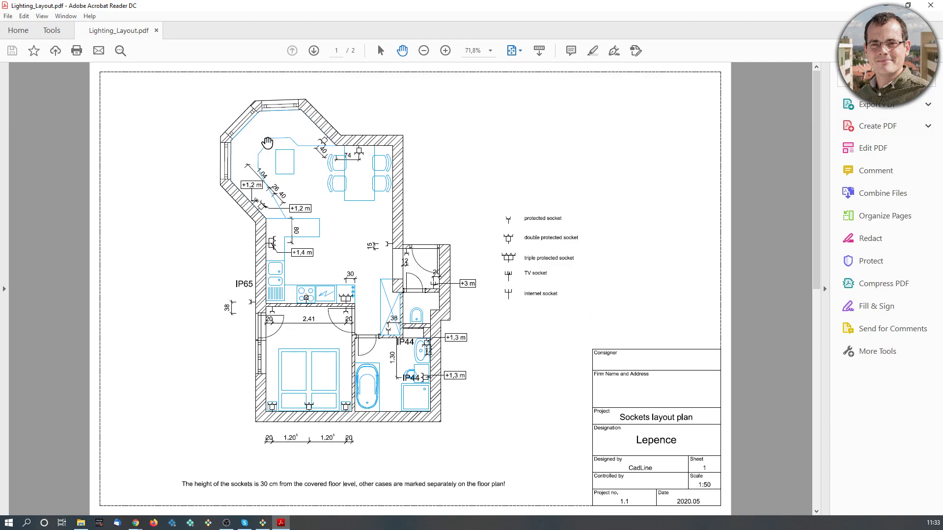
- Check the pages of the printed Lighting_Layout.pdf, then close the PDF and the print queue
scroll(379, 265, "down", 1)
scroll(379, 265, "up", 1)
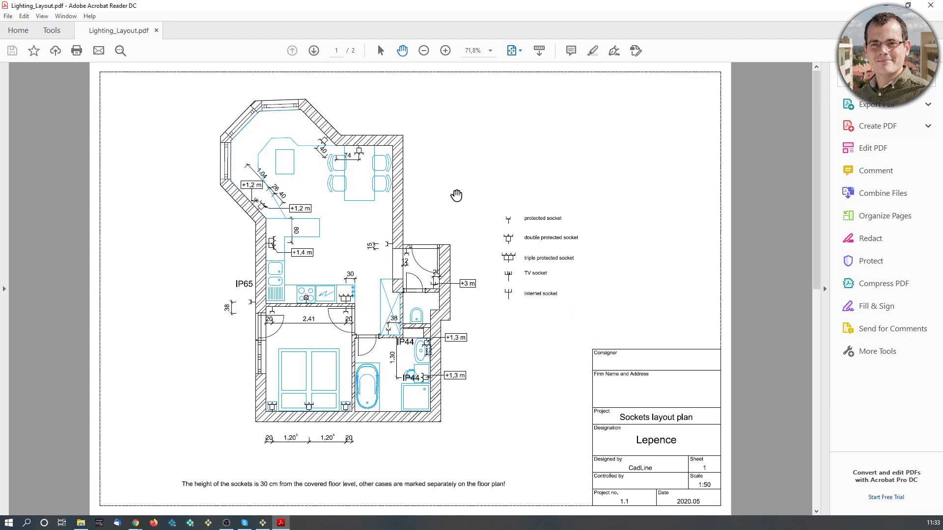
left_click(939, 5)
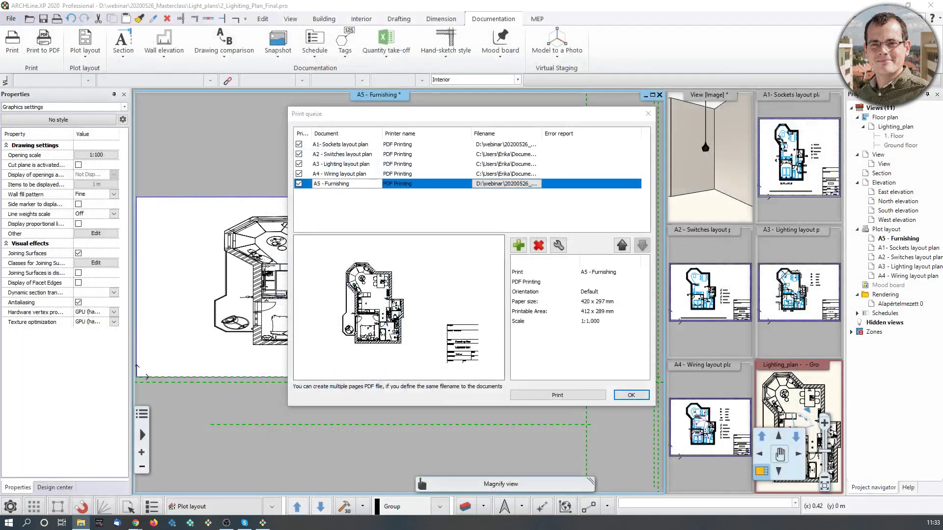
left_click(646, 112)
- Make the Lighting_plan floor plan the main view and examine the lamp symbols over the dining table and seating area
left_click(766, 472)
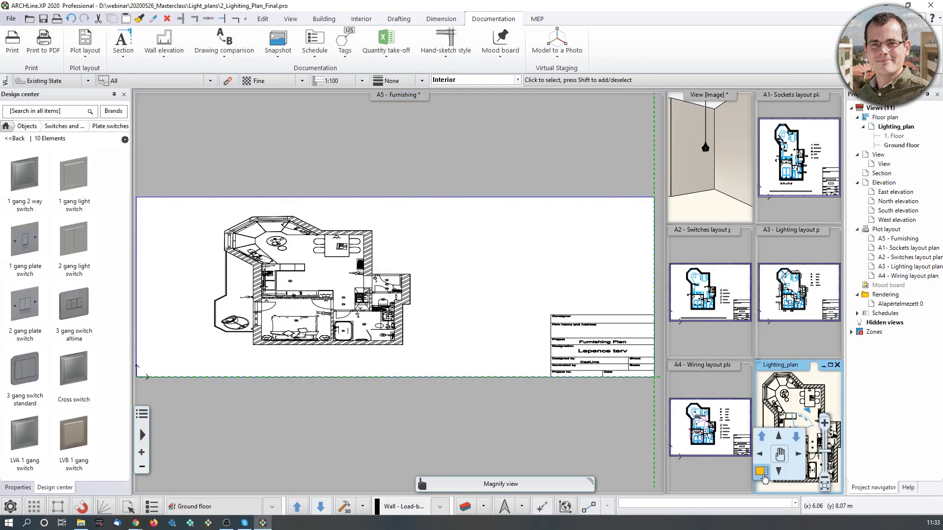
scroll(469, 288, "up", 4)
middle_click_drag(547, 279, 473, 289)
scroll(574, 235, "up", 2)
middle_click_drag(605, 232, 514, 232)
middle_click_drag(476, 263, 469, 261)
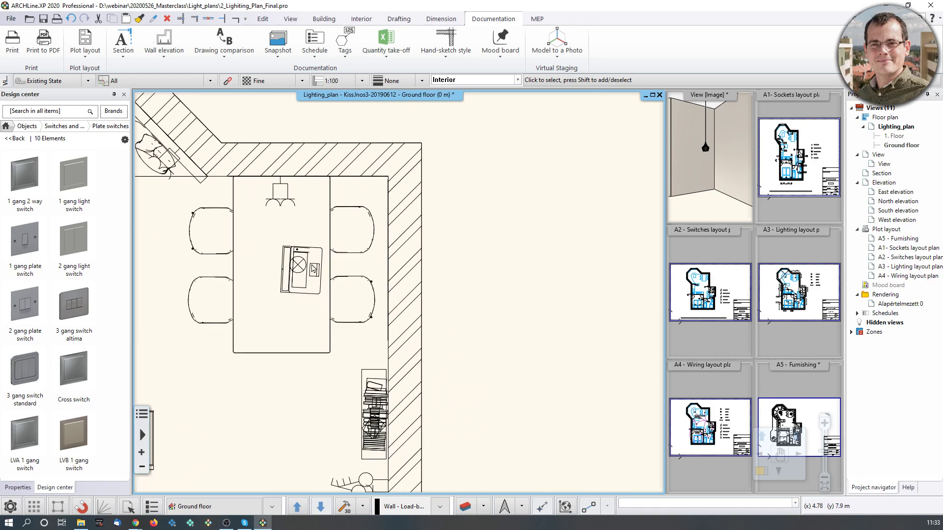
scroll(323, 265, "down", 3)
scroll(329, 304, "up", 3)
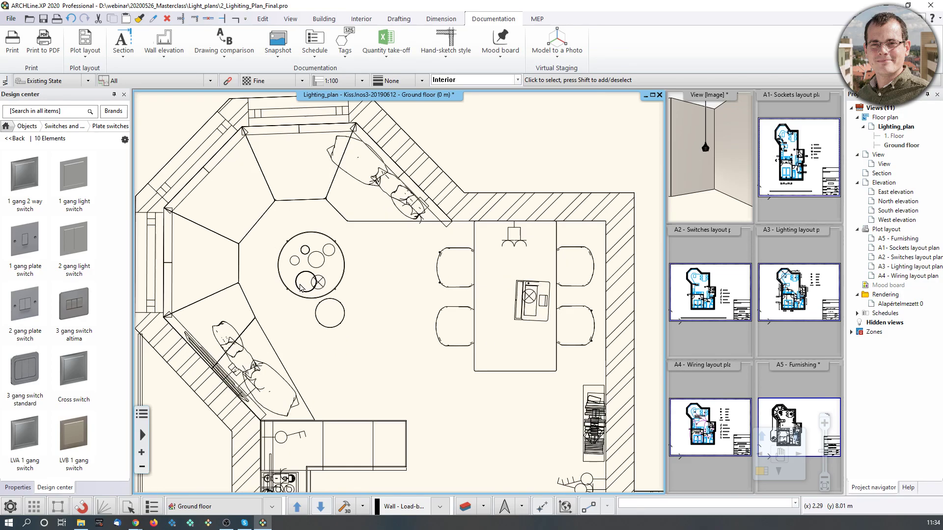
- Browse the Switches and sockets groups for the ceiling lamp symbol in the lighting plan settings, then leave the symbol library
left_click(375, 23)
left_click(426, 47)
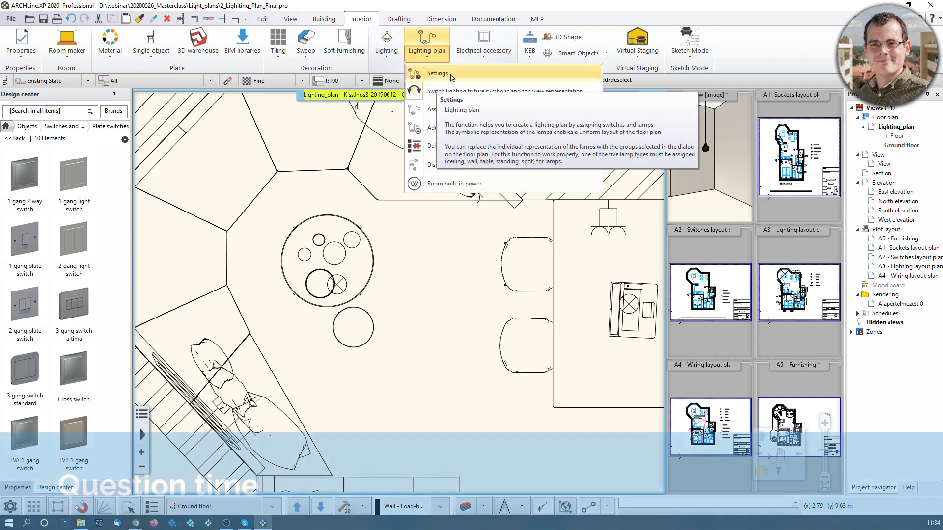
left_click(452, 77)
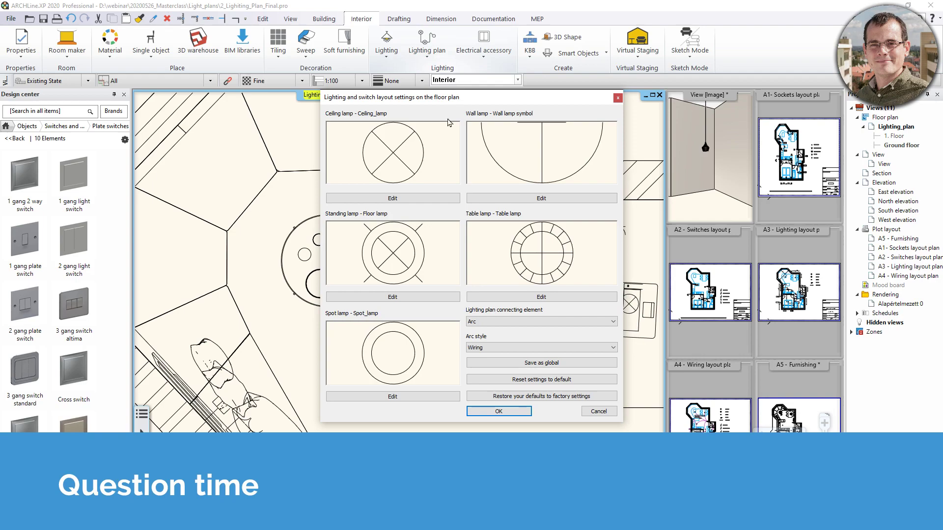
left_click(408, 198)
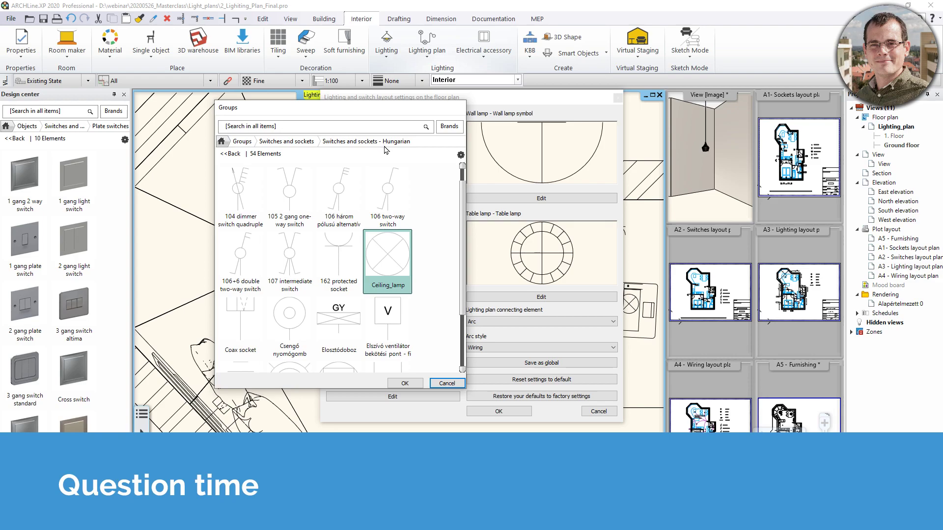
left_click(293, 142)
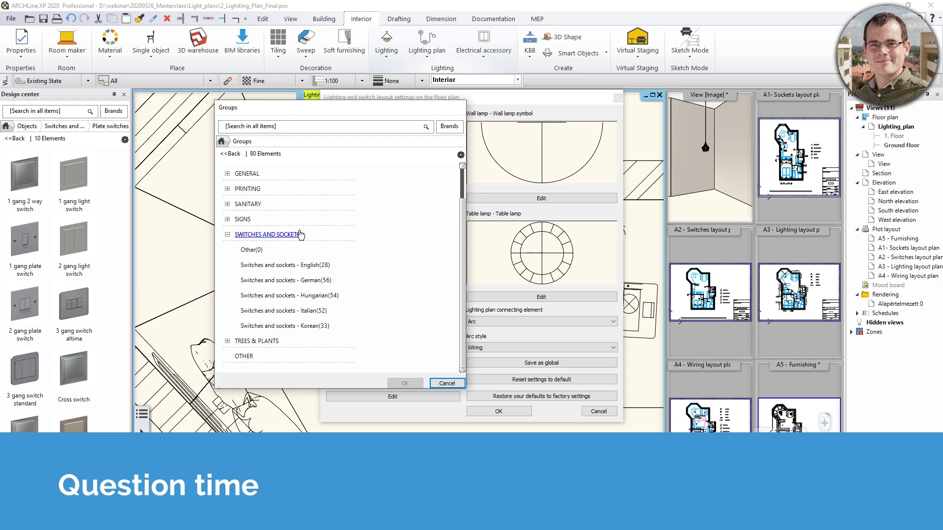
scroll(300, 238, "up", 1)
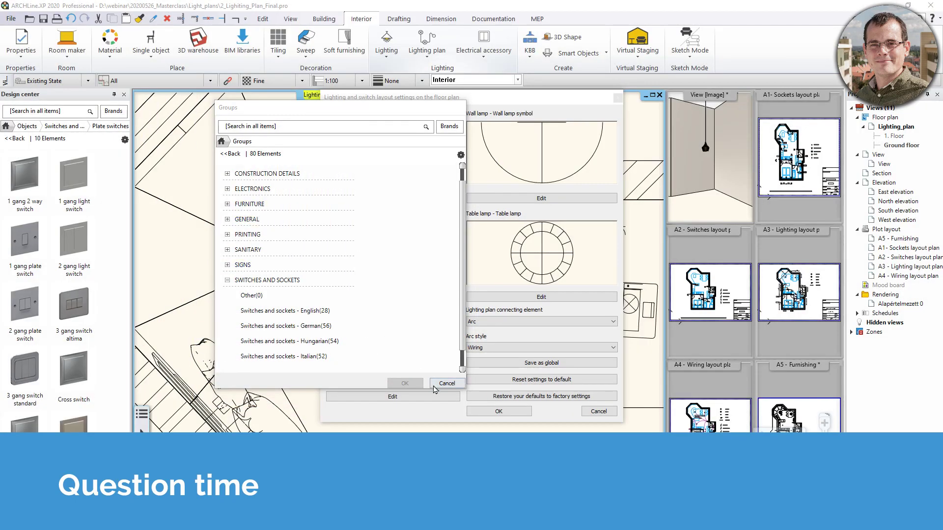
left_click(449, 384)
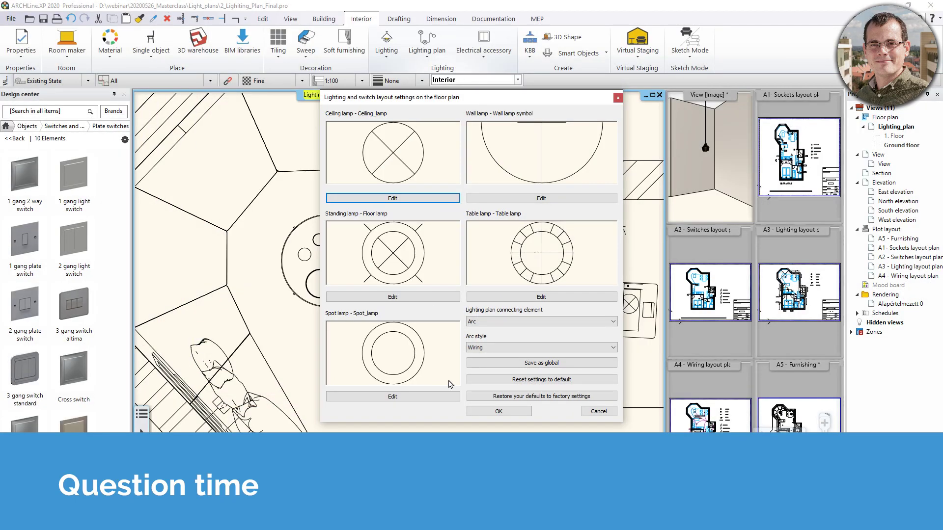
- Close the lighting plan settings and draw a circle about 0.225 m in diameter in the empty area outside the dining area's wall
left_click(614, 414)
scroll(468, 313, "down", 3)
scroll(481, 309, "up", 5)
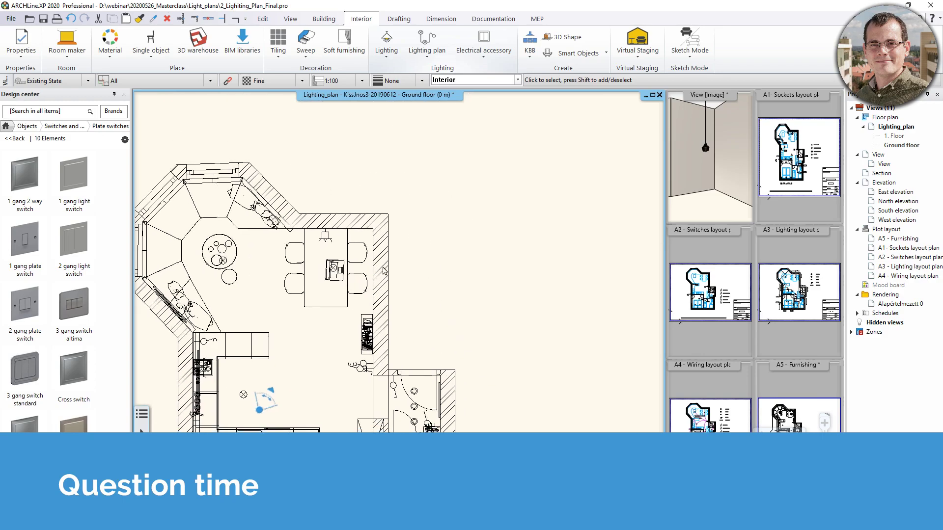
left_click(398, 19)
left_click(179, 40)
left_click(424, 334)
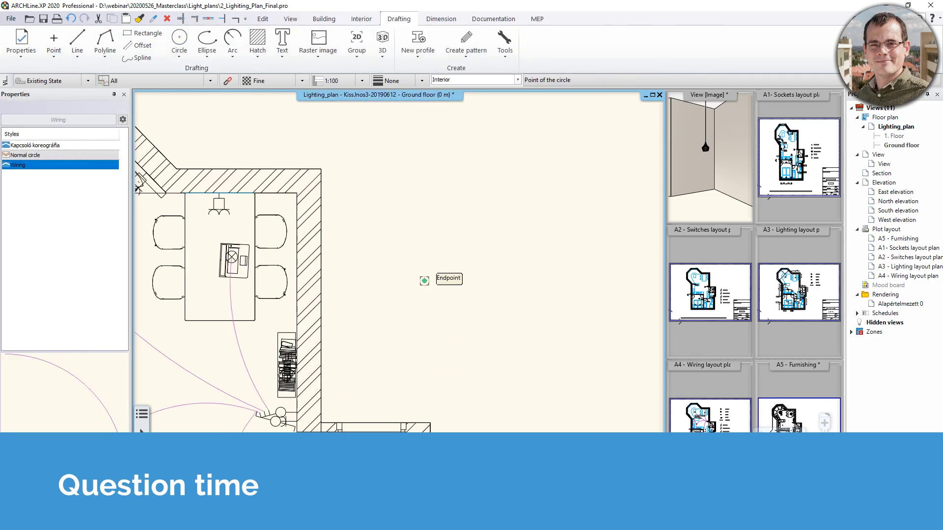
scroll(424, 334, "up", 2)
left_click(404, 286)
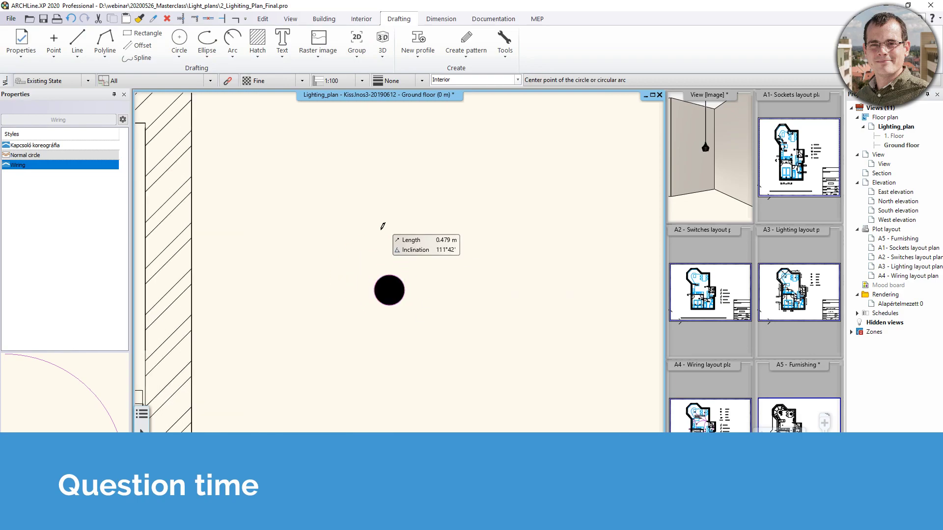
key("Escape")
- Turn off the hatch fill of the circle
left_click(389, 289)
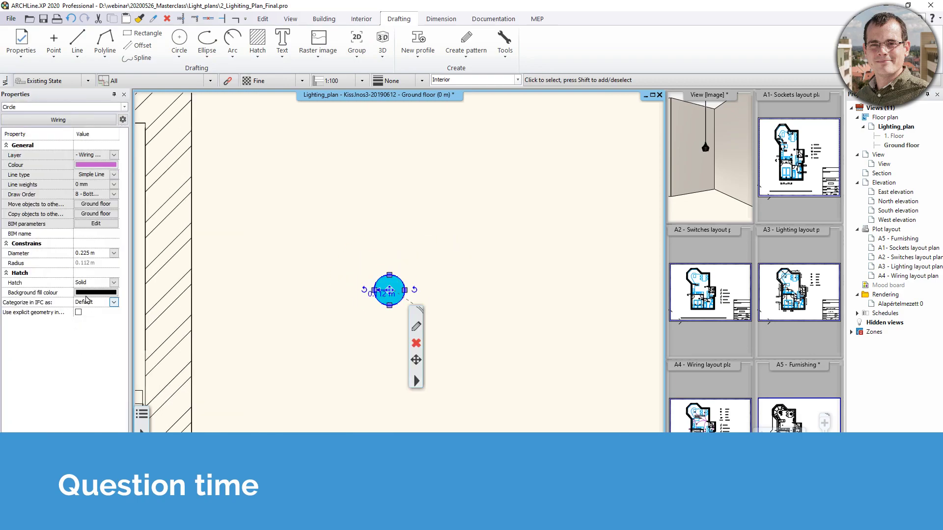
left_click(114, 282)
left_click(98, 291)
left_click(466, 246)
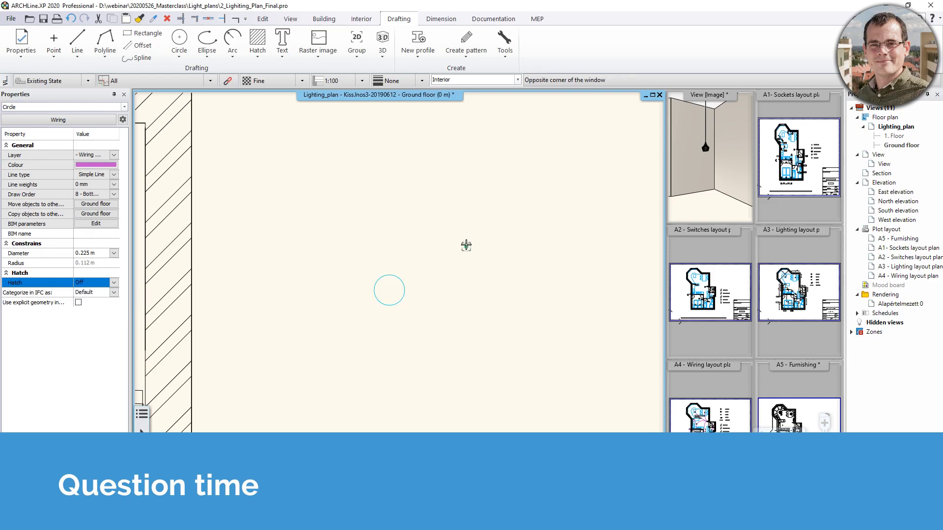
- Draw a vertical line across the circle's diameter, from its highest point to its lowest point
left_click(78, 41)
scroll(465, 365, "up", 2)
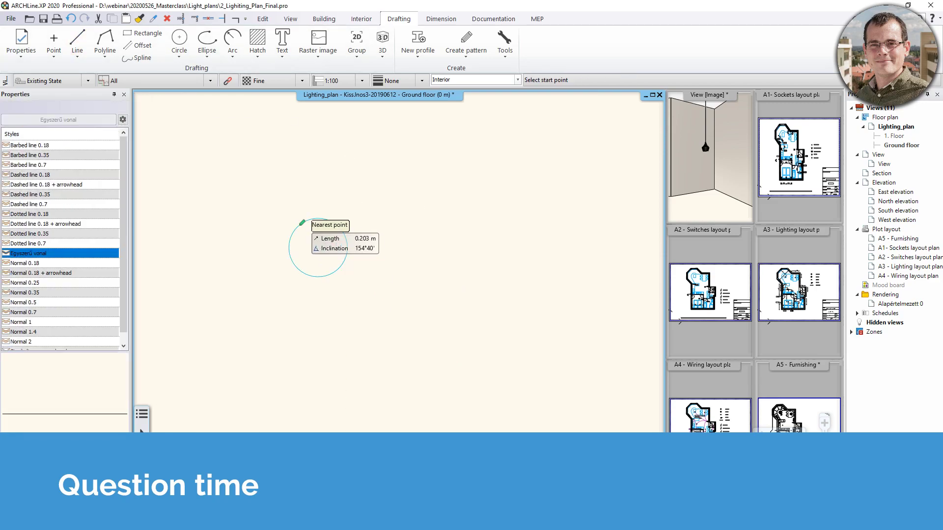
left_click(318, 219)
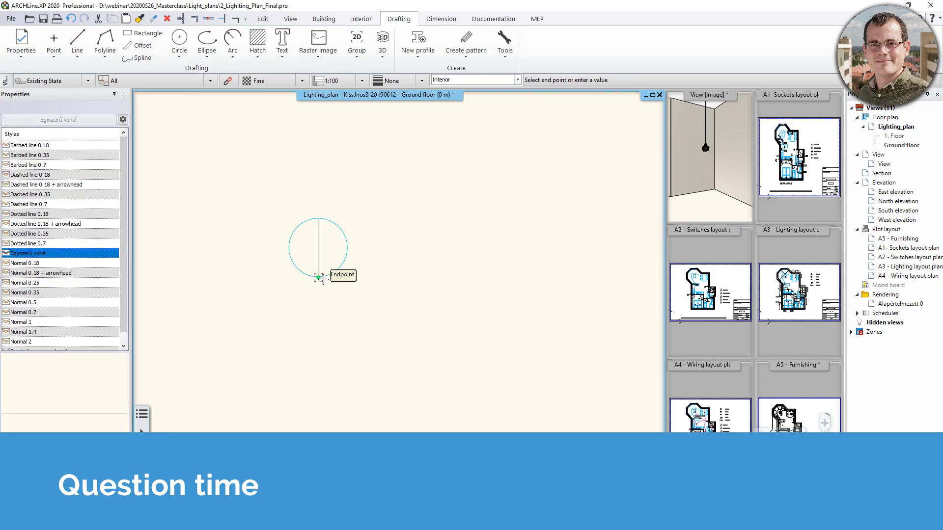
left_click(319, 277)
key("Escape")
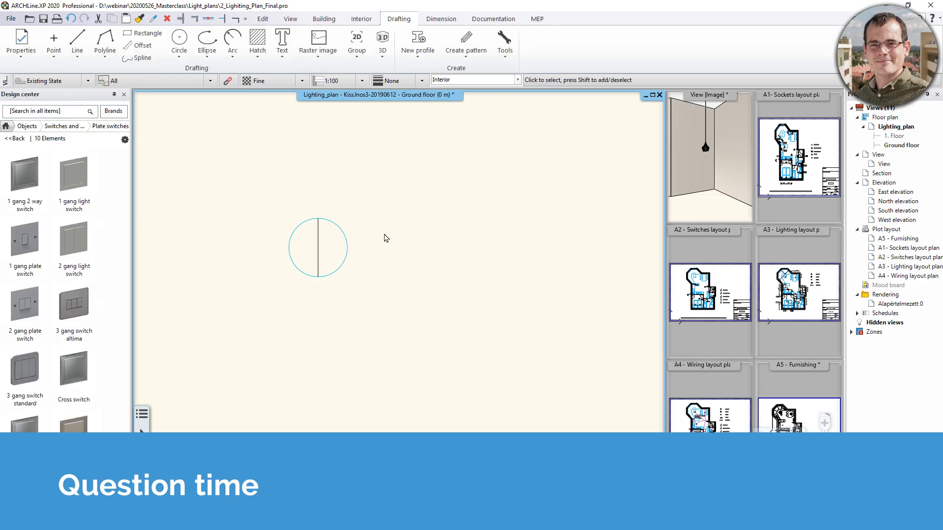
- Change the circle's colour to black
left_click(353, 244)
left_click(96, 165)
left_click(112, 165)
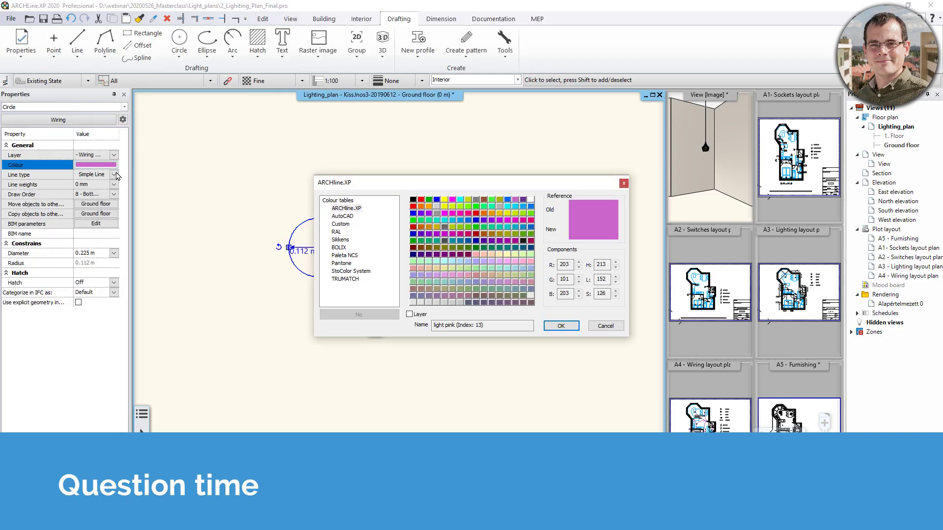
left_click(413, 213)
left_click(570, 327)
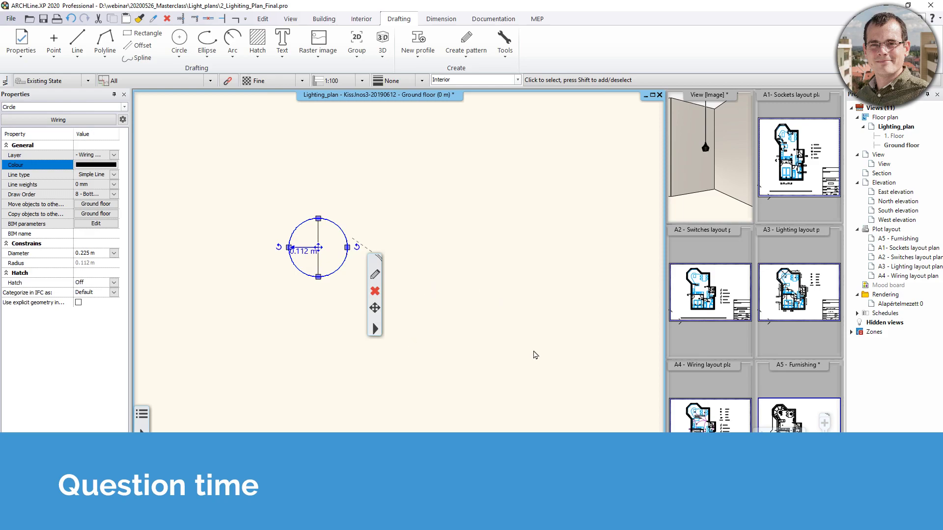
key("Escape")
scroll(482, 264, "down", 2)
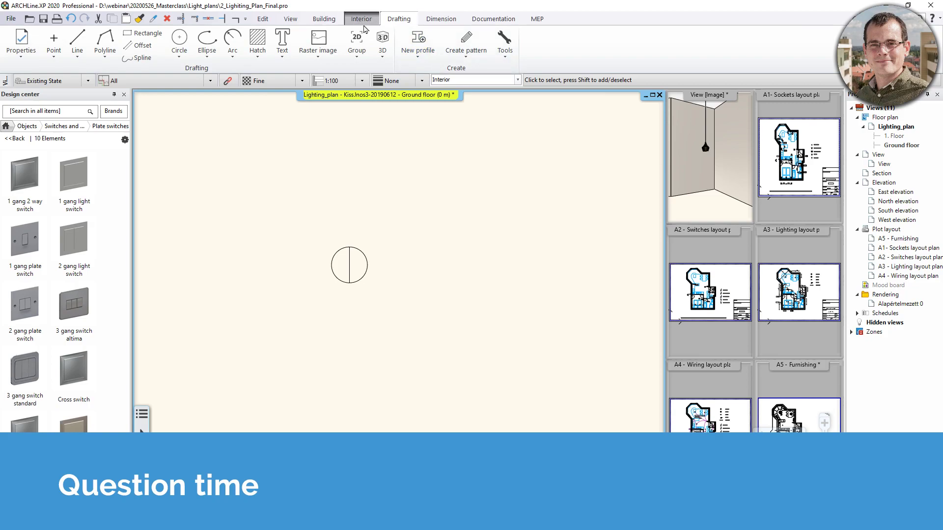
- Start a library group from the circle and its line, with hotspots at the lower and upper endpoints of the line
left_click(357, 46)
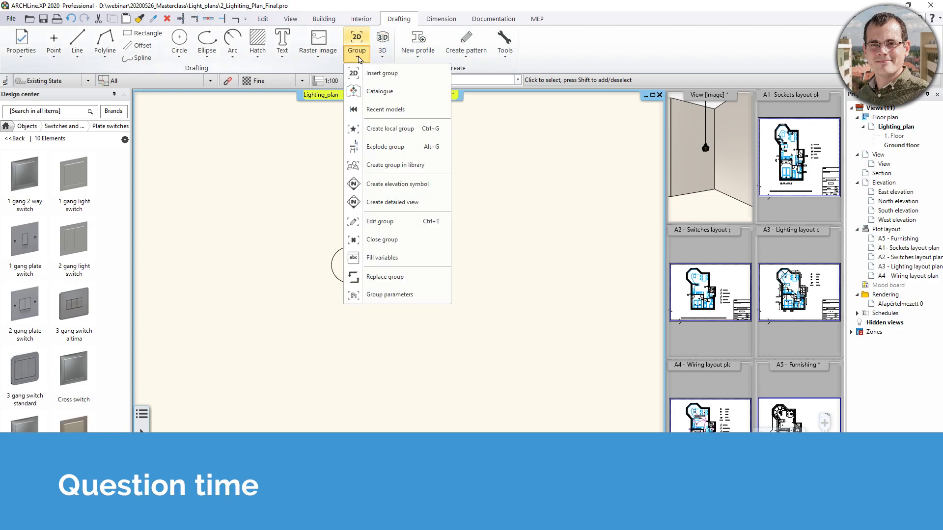
left_click(418, 169)
left_click(290, 206)
left_click(417, 332)
key("Return")
scroll(316, 289, "up", 2)
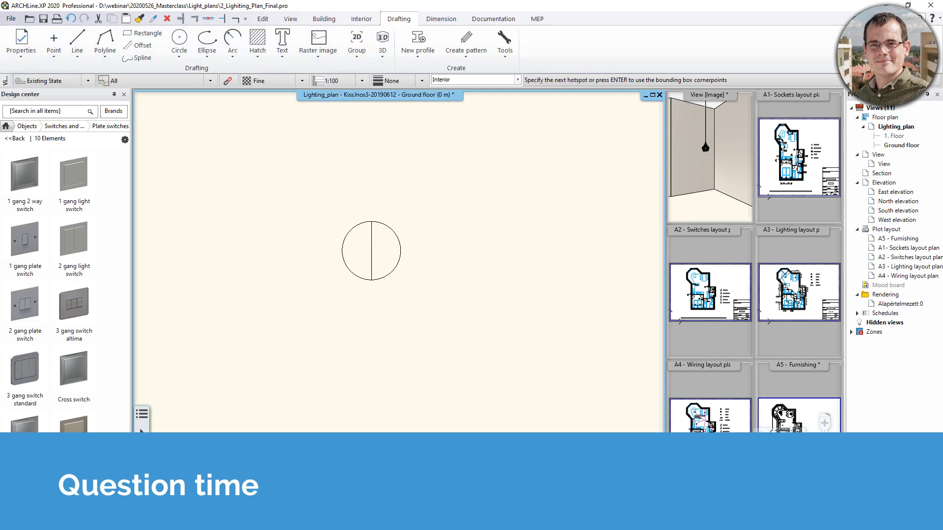
left_click(382, 278)
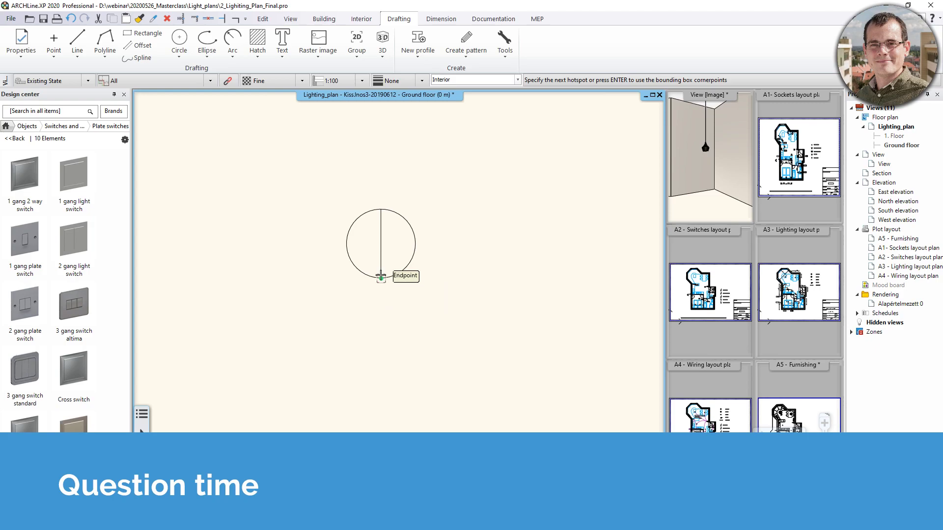
left_click(381, 209)
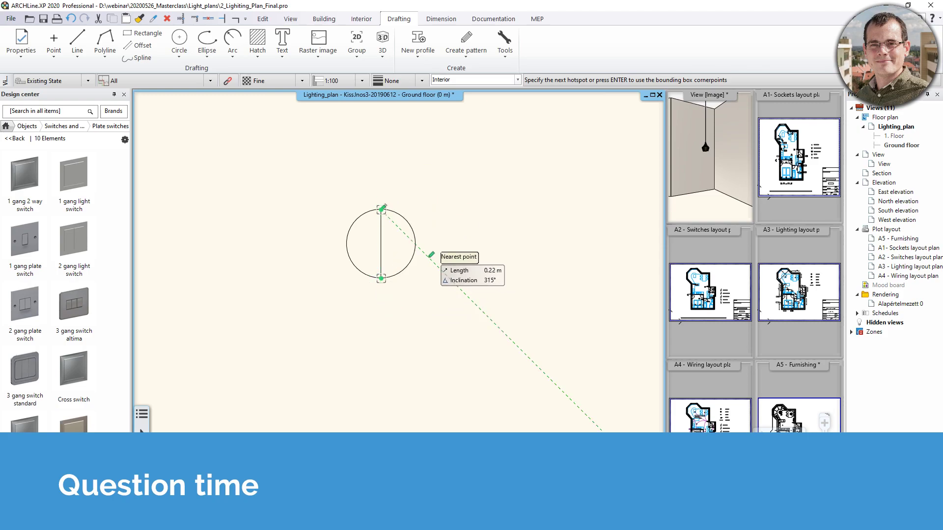
key("Return")
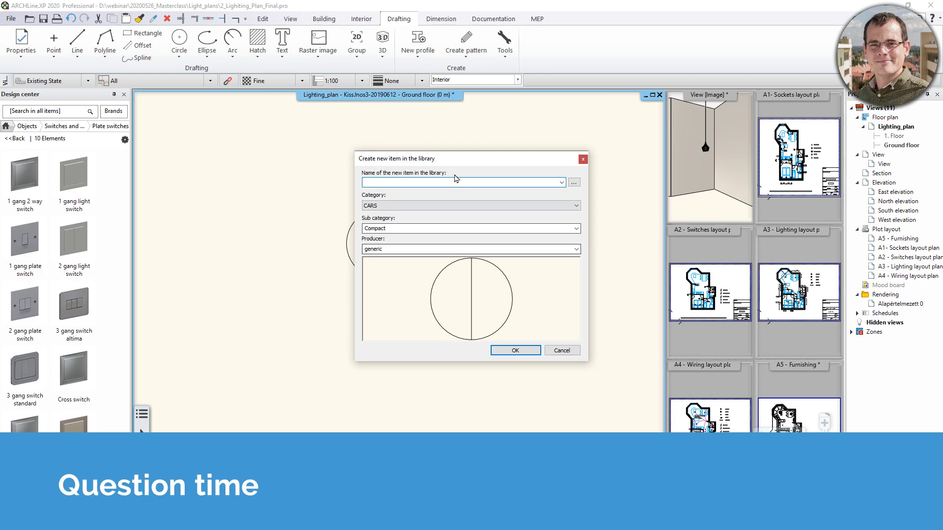
- Save the group as Lighting_symbol_webinar in category SWITCHES AND SOCKETS, sub category Switches and sockets - English
left_click_drag(457, 160, 470, 124)
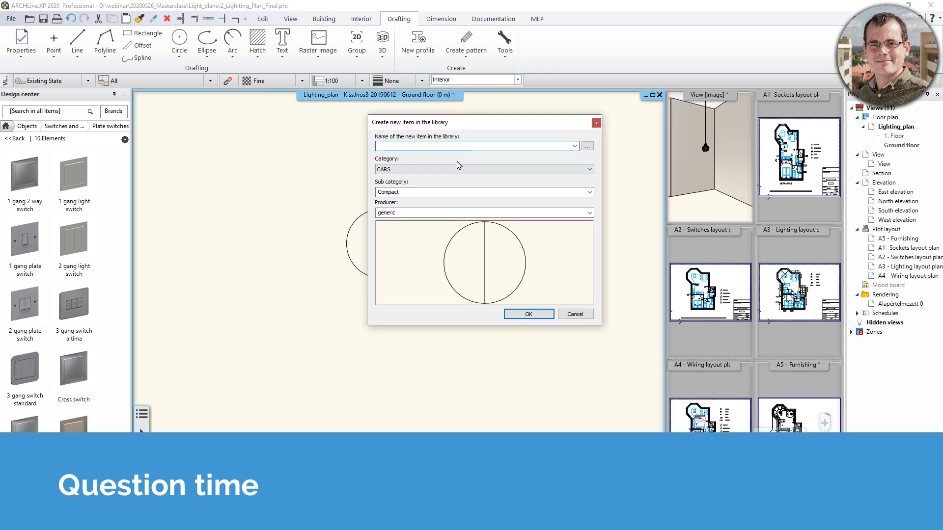
type("Lighting_symbol_webinar")
left_click(511, 169)
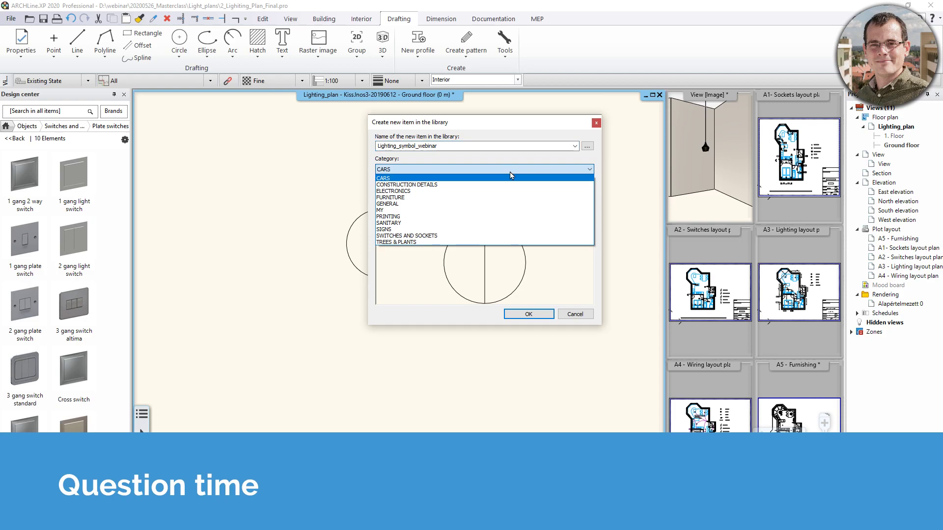
left_click(483, 232)
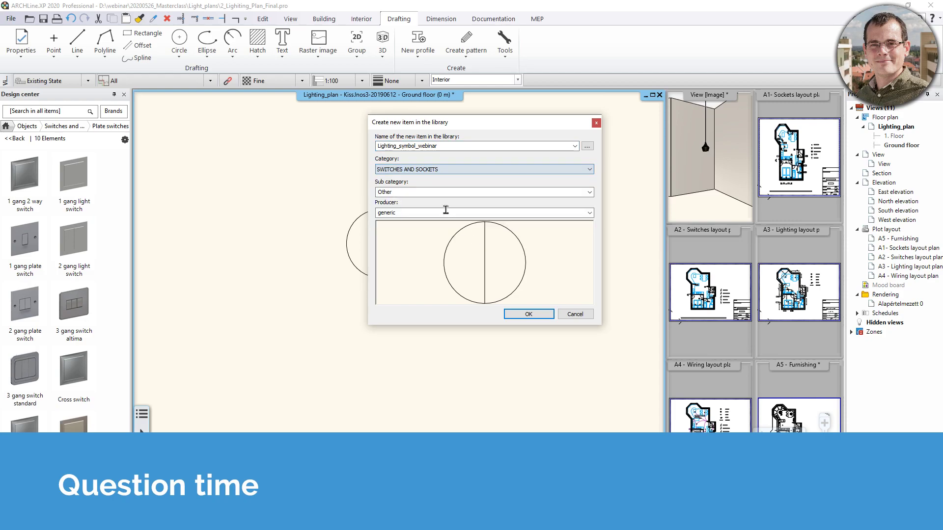
left_click(590, 193)
left_click(501, 208)
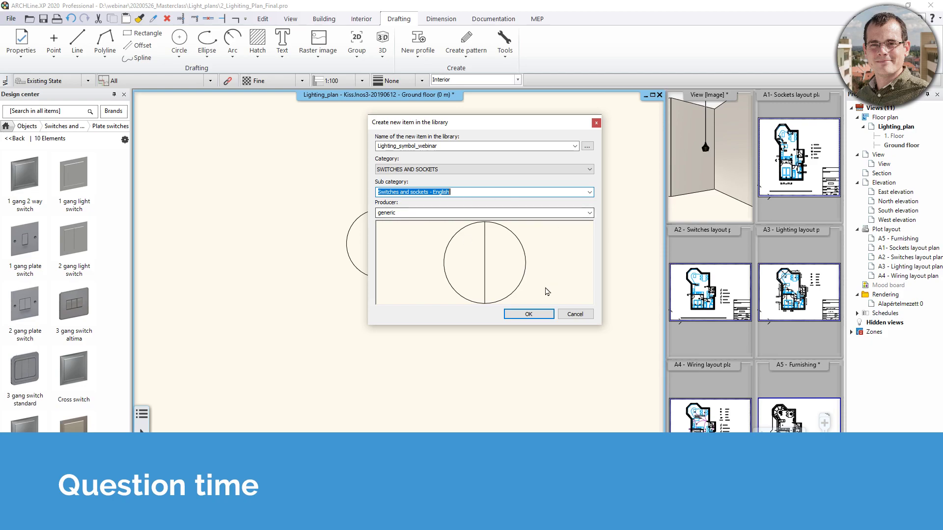
left_click(533, 316)
middle_click_drag(334, 244, 375, 265)
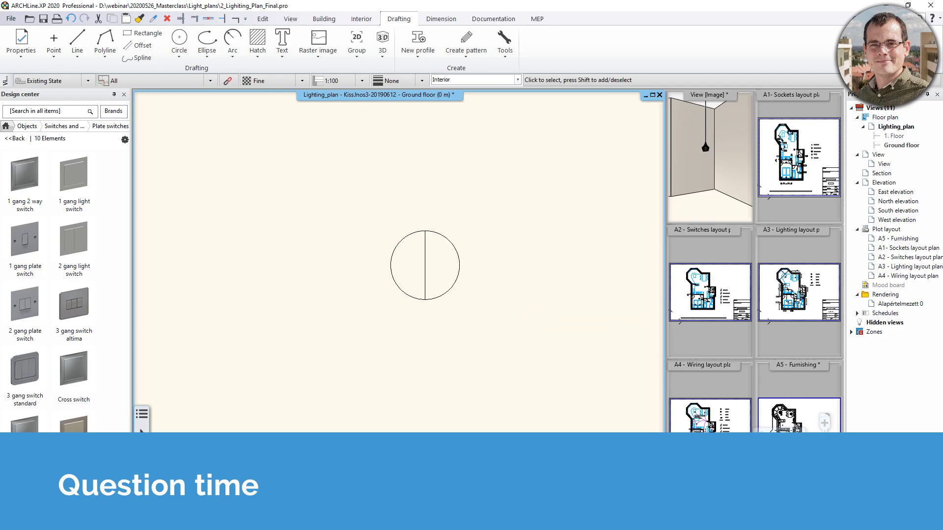
scroll(399, 293, "down", 2)
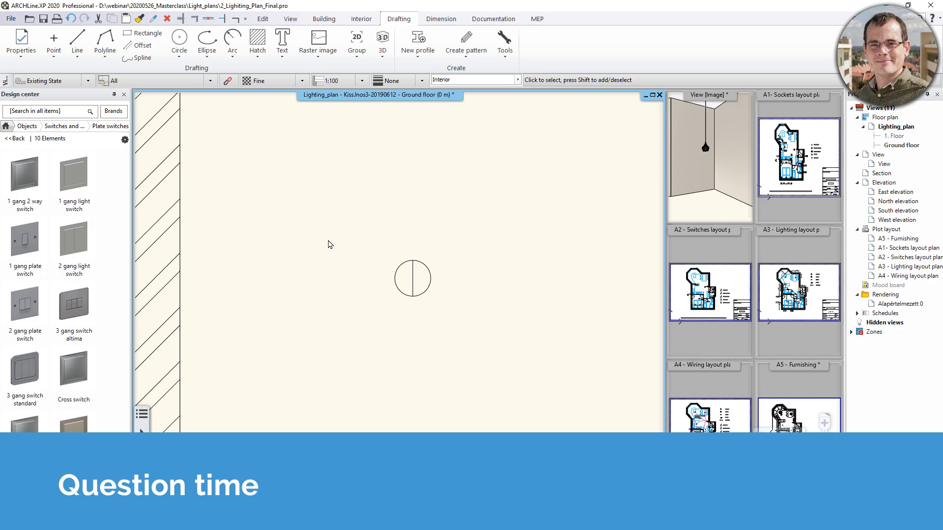
- Look up the new symbol among the Switches and sockets - English groups in the Design center
left_click(6, 125)
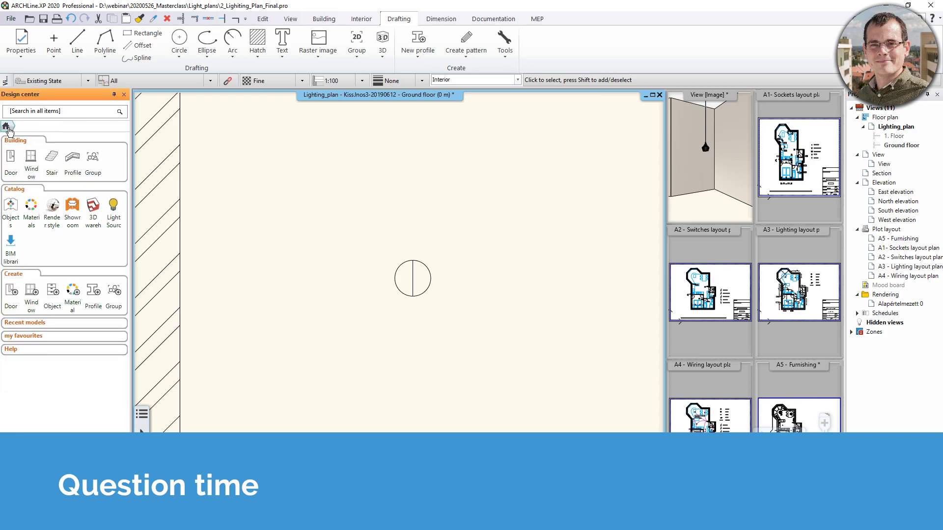
left_click(93, 157)
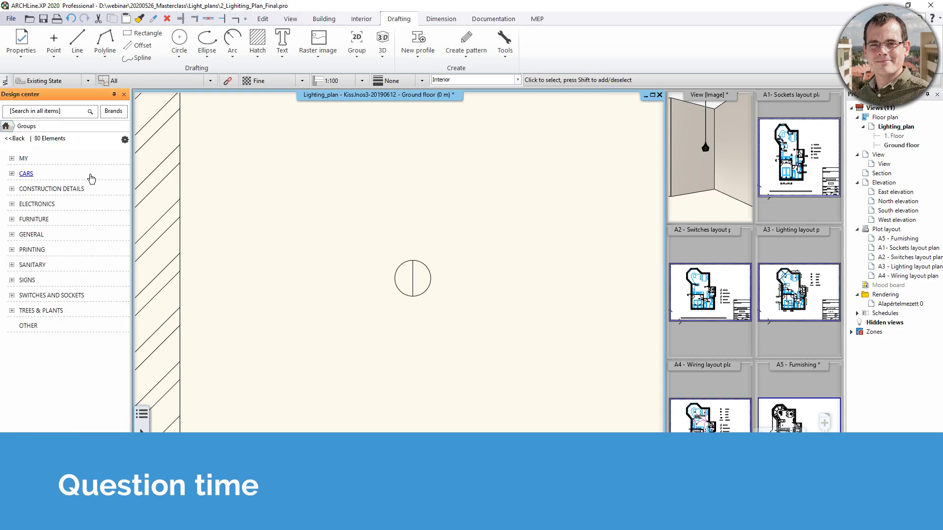
left_click(12, 296)
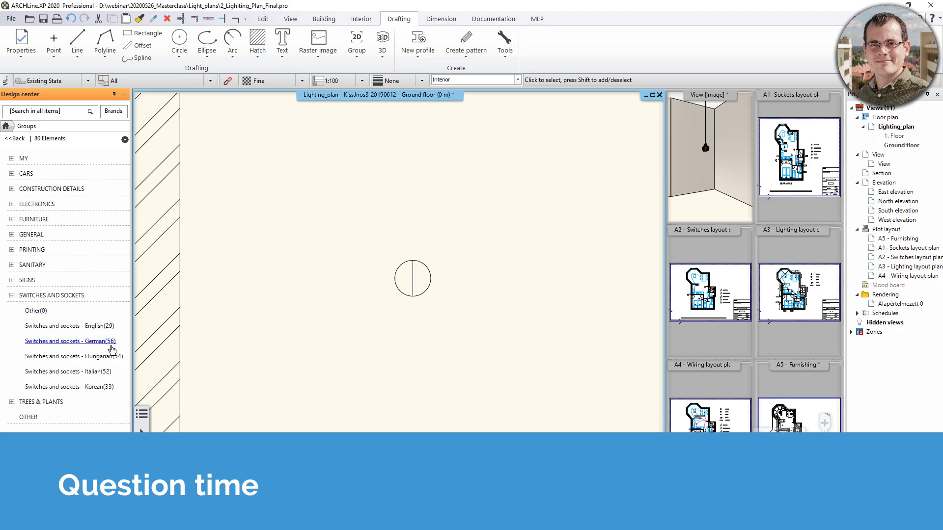
left_click(106, 327)
mouse_move(76, 320)
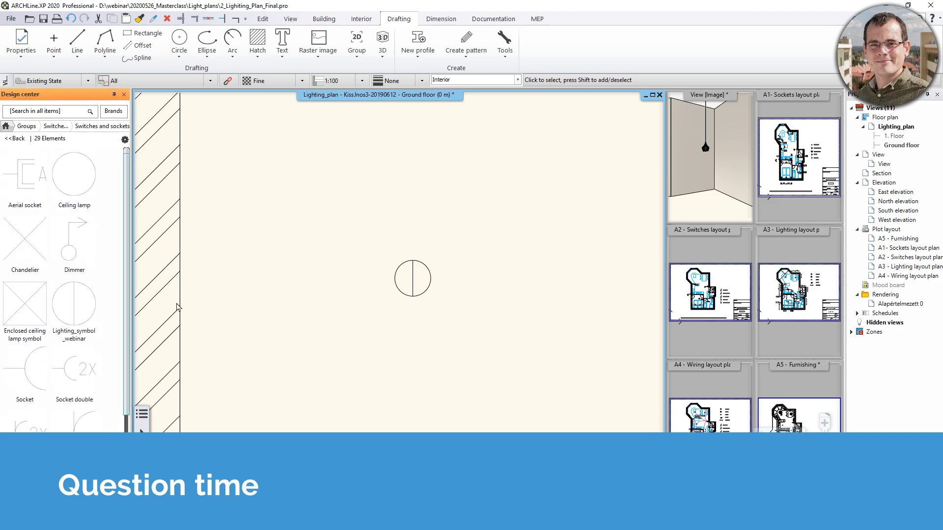
- Examine the ceiling lamp symbols over the dining table and the round table on the floor plan
middle_click_drag(289, 290, 398, 294)
scroll(398, 294, "down", 3)
middle_click_drag(285, 297, 400, 254)
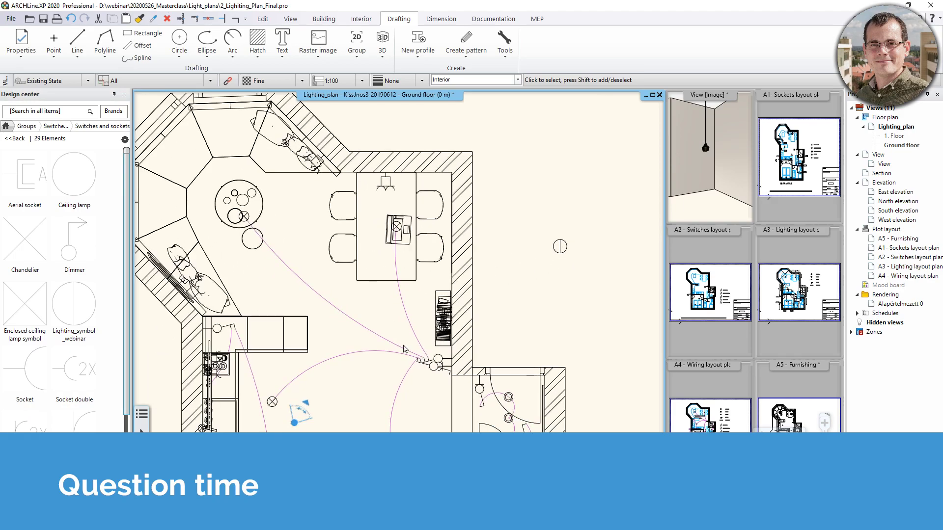
scroll(301, 250, "up", 3)
middle_click_drag(533, 253, 471, 257)
middle_click_drag(531, 291, 267, 292)
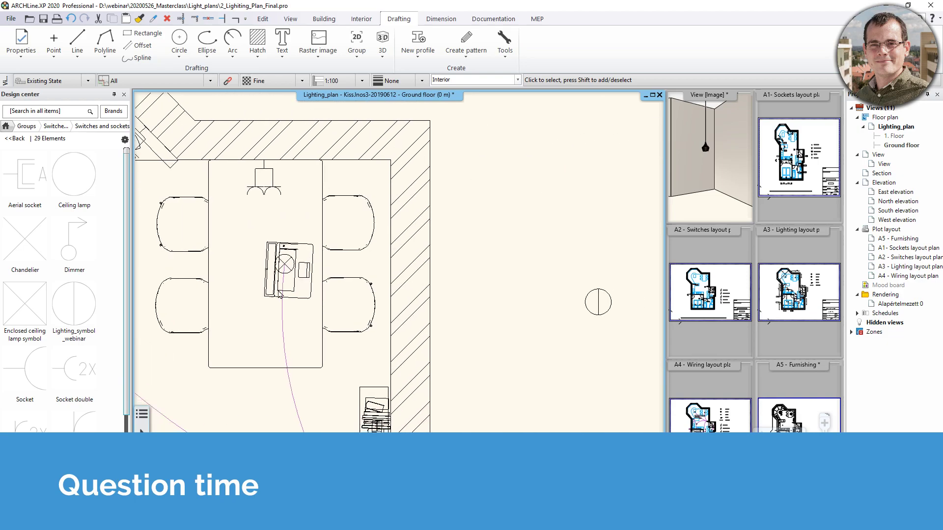
middle_click_drag(444, 279, 577, 279)
middle_click_drag(152, 210, 292, 248)
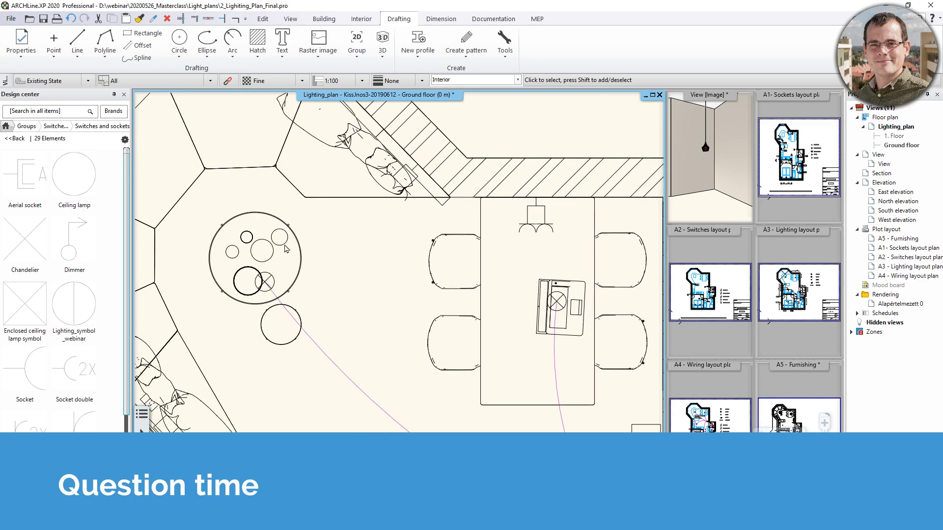
- Replace the ceiling lamp symbol in the lighting plan settings with Lighting_symbol_webinar from the Switches and sockets - English groups
left_click(361, 19)
left_click(431, 61)
left_click(437, 72)
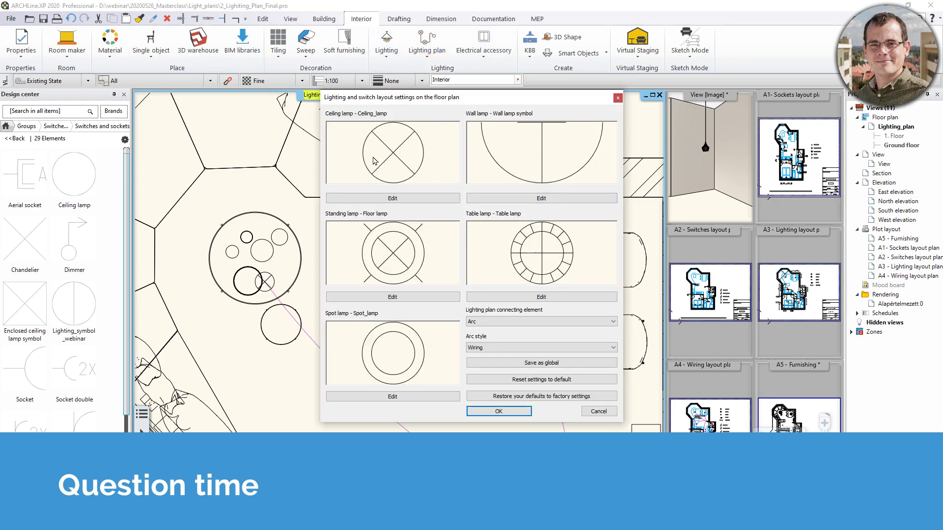
left_click(414, 199)
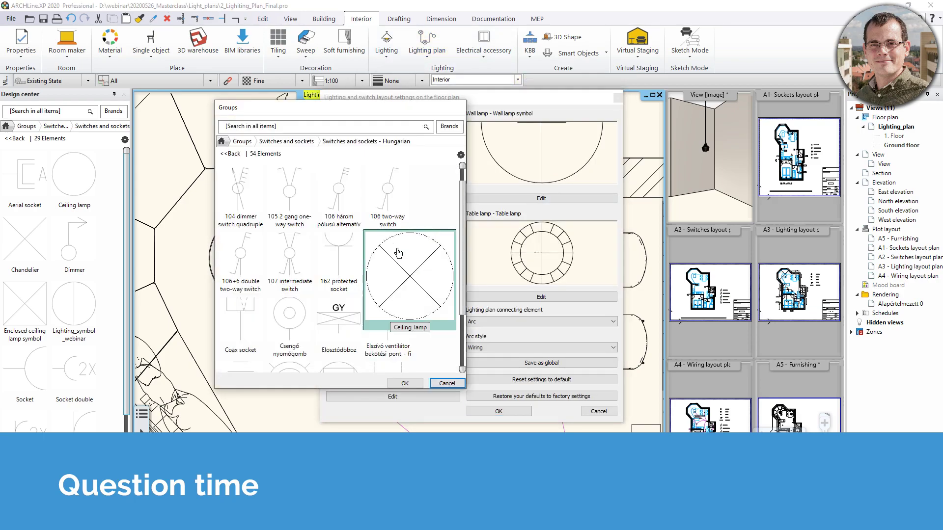
left_click(307, 143)
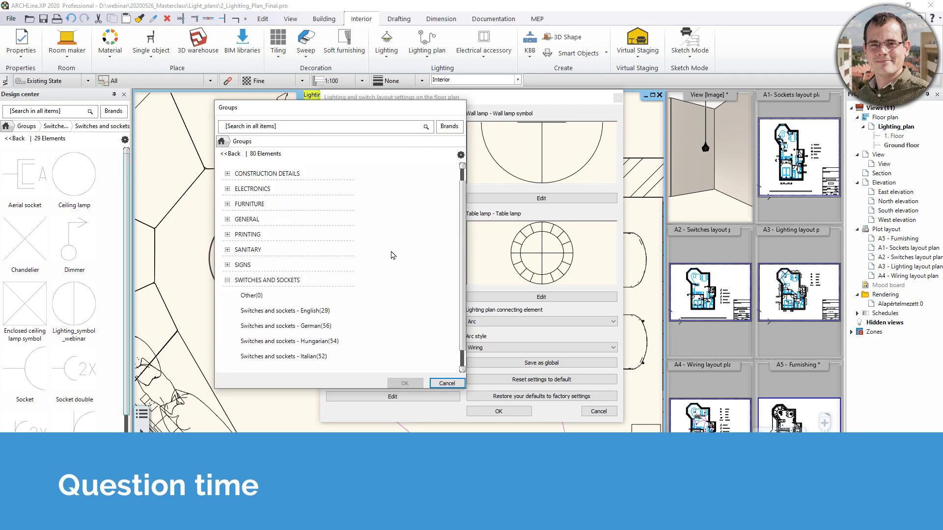
left_click(285, 265)
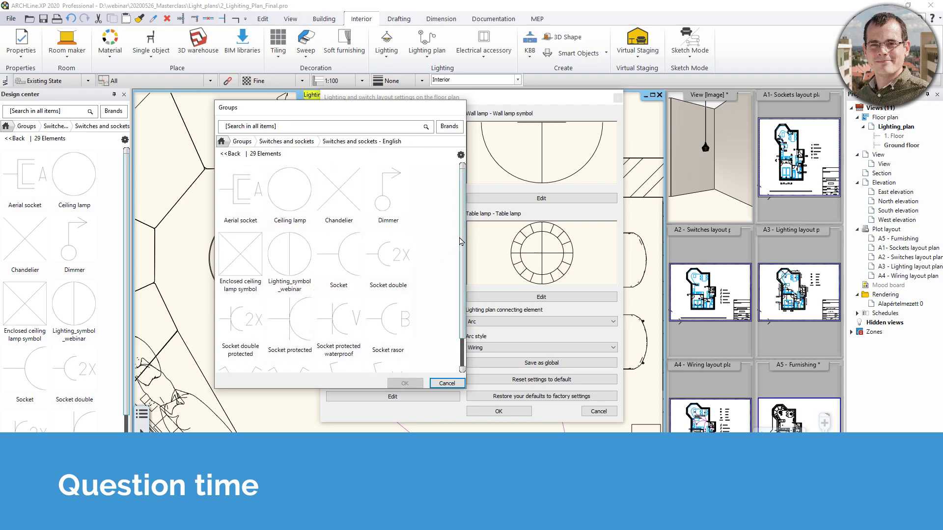
scroll(432, 286, "down", 3)
scroll(424, 295, "up", 10)
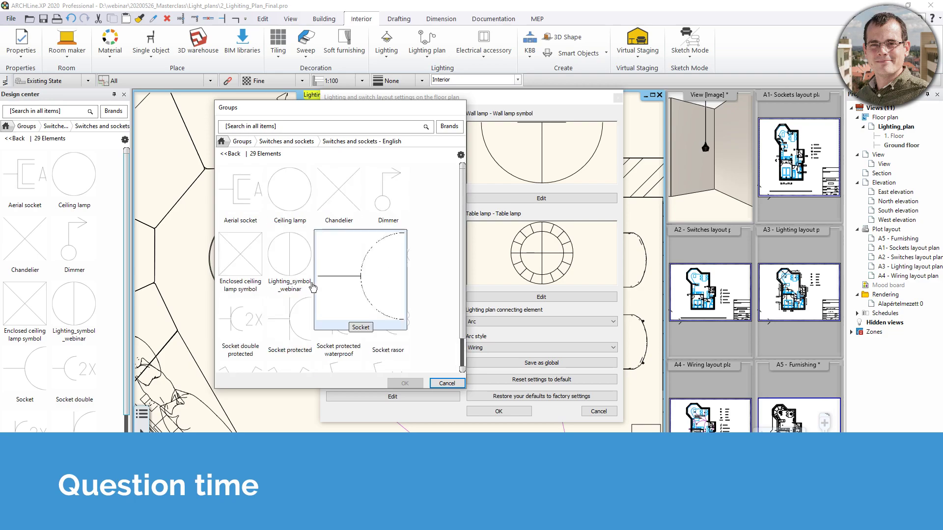
left_click(299, 267)
left_click(405, 383)
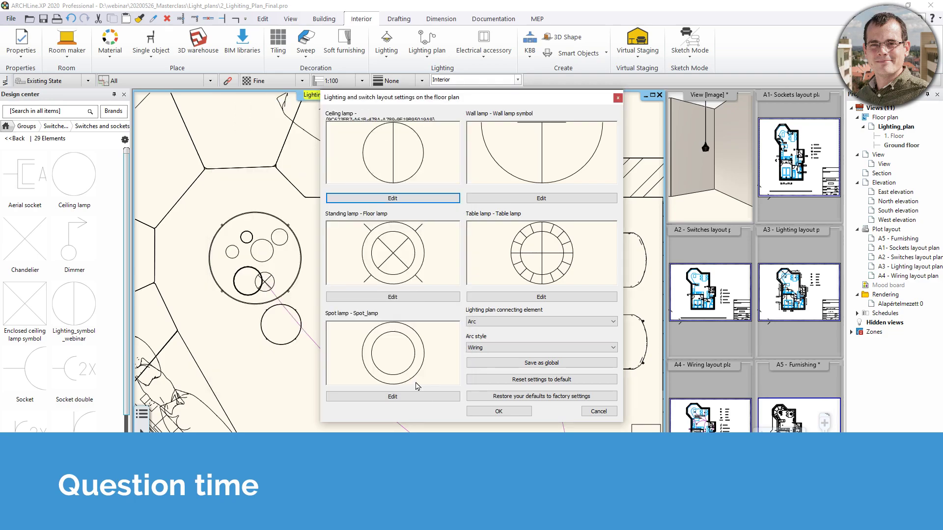
- Apply the lighting plan settings and switch the fixtures between symbolic and top view representation twice to refresh the ceiling lamp symbols
left_click(498, 411)
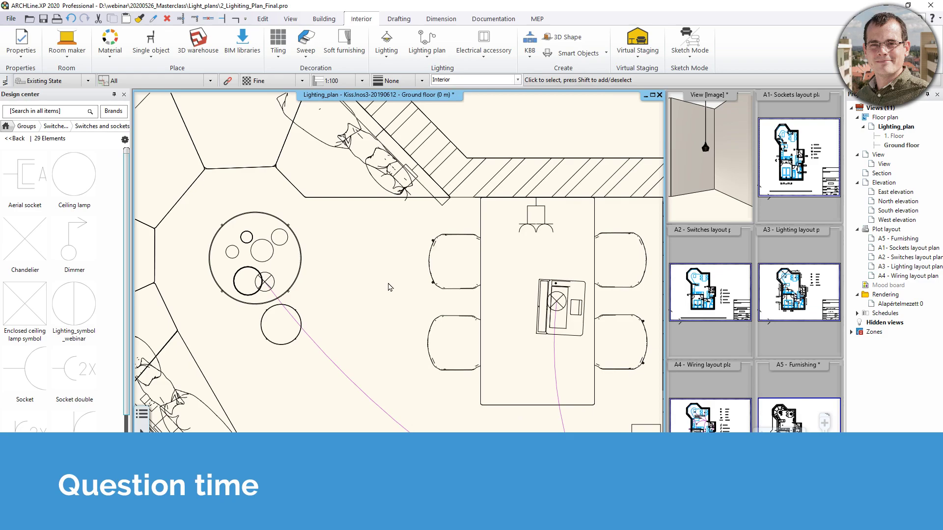
scroll(390, 288, "down", 2)
left_click(427, 43)
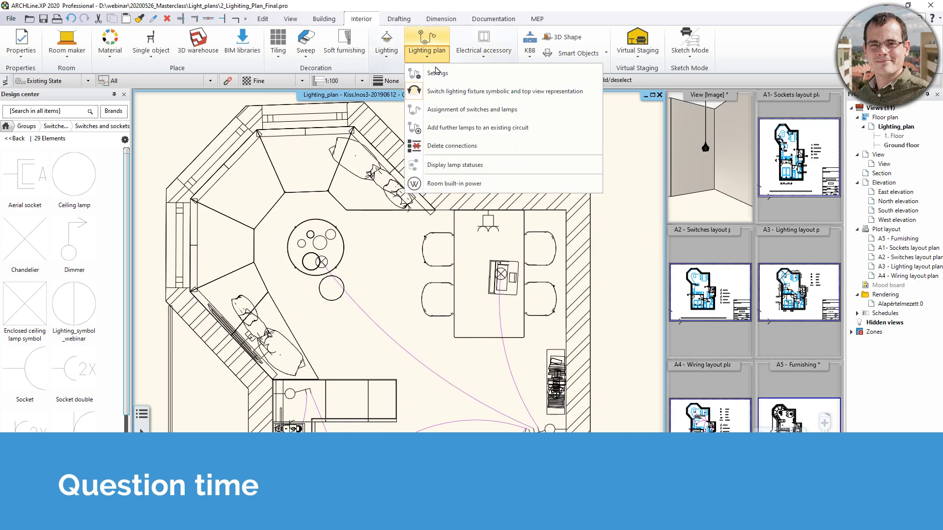
left_click(452, 92)
left_click(501, 285)
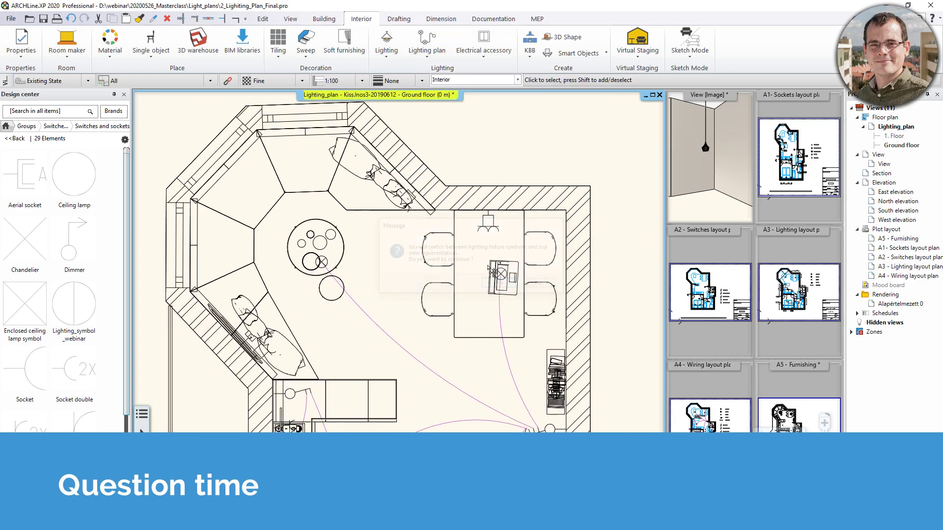
left_click(435, 60)
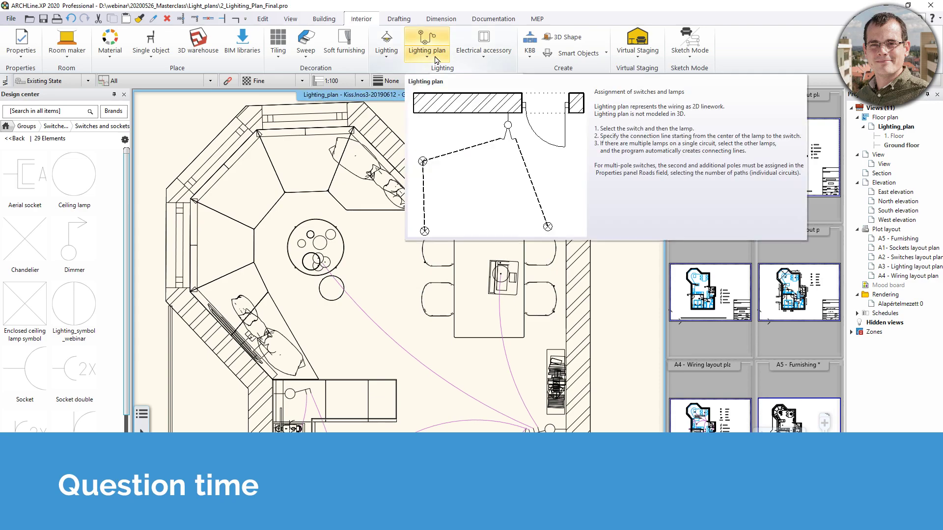
left_click(438, 97)
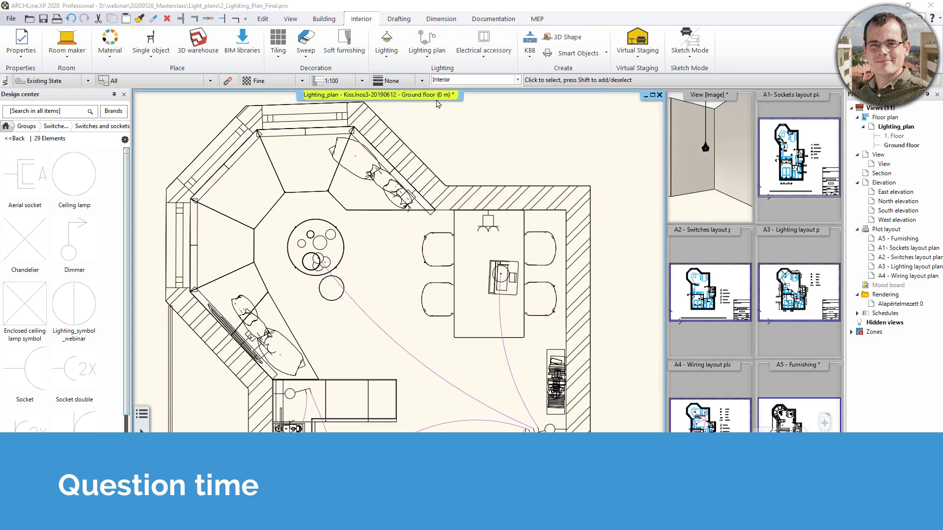
left_click(501, 284)
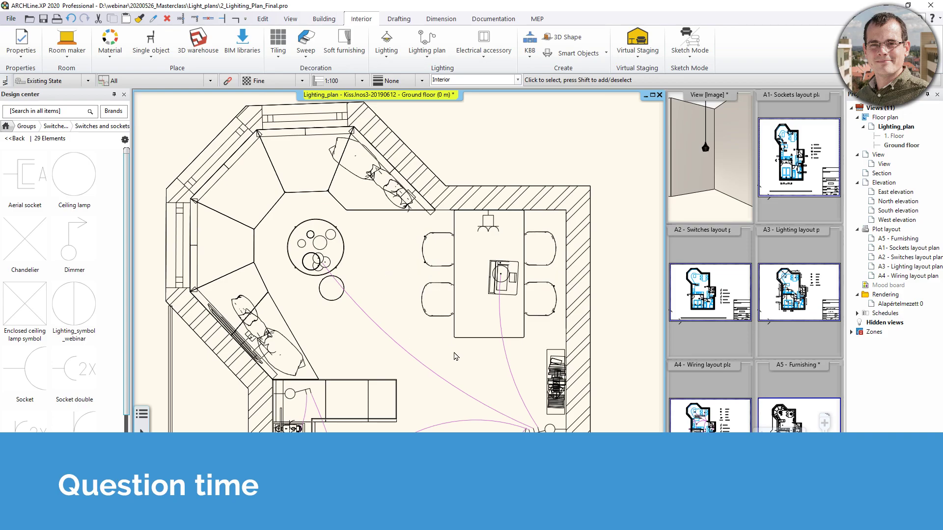
scroll(329, 265, "up", 2)
middle_click_drag(315, 235, 310, 229)
middle_click_drag(538, 396, 544, 344)
scroll(336, 345, "up", 2)
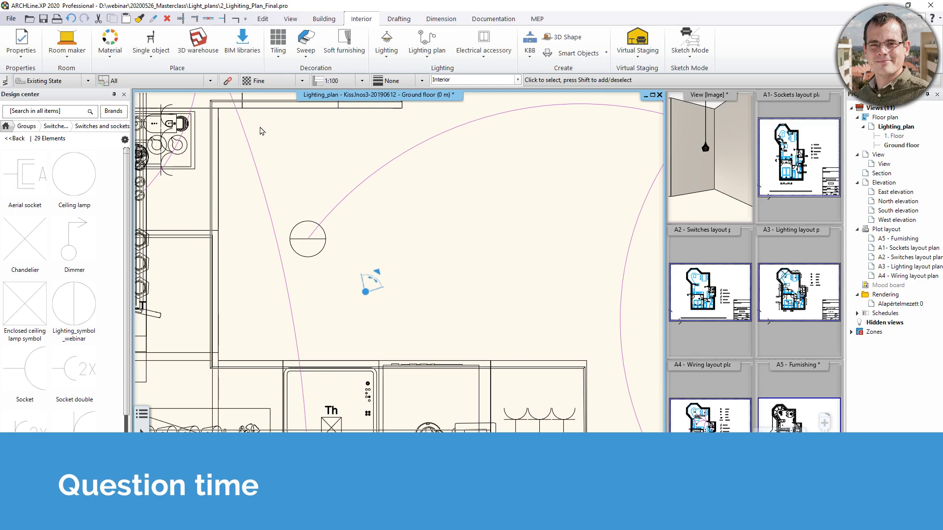
- Start placing a schedule and choose the Electrical Accessory type of the Interior discipline with the Electrical Schedule
left_click(495, 19)
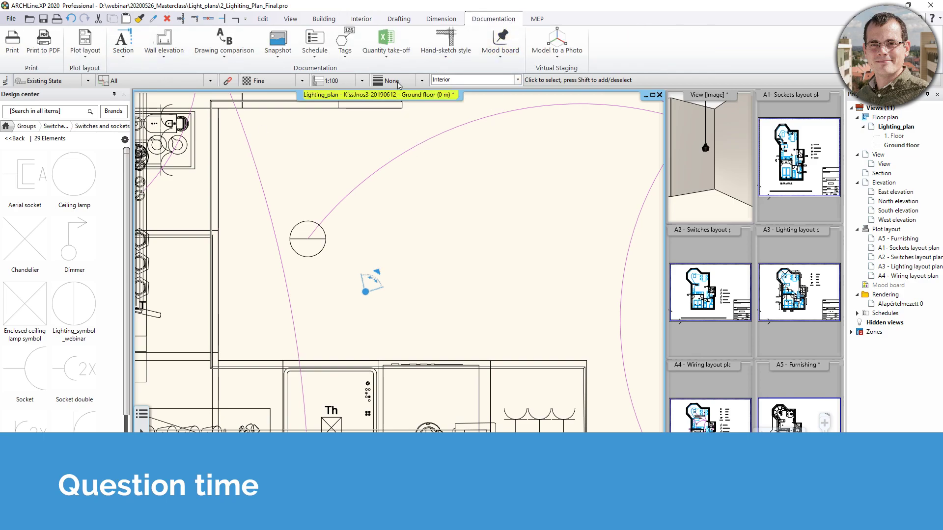
scroll(535, 244, "down", 2)
middle_click_drag(524, 237, 405, 253)
left_click(315, 54)
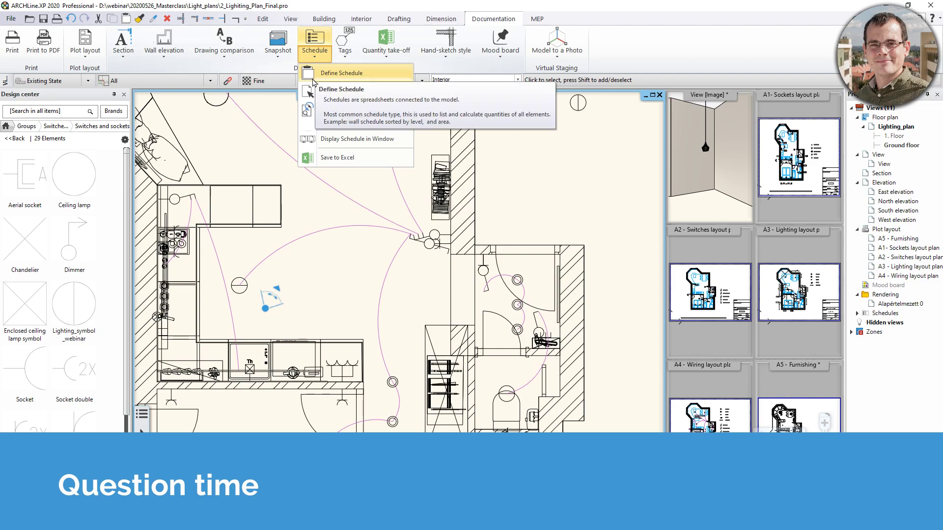
left_click(342, 91)
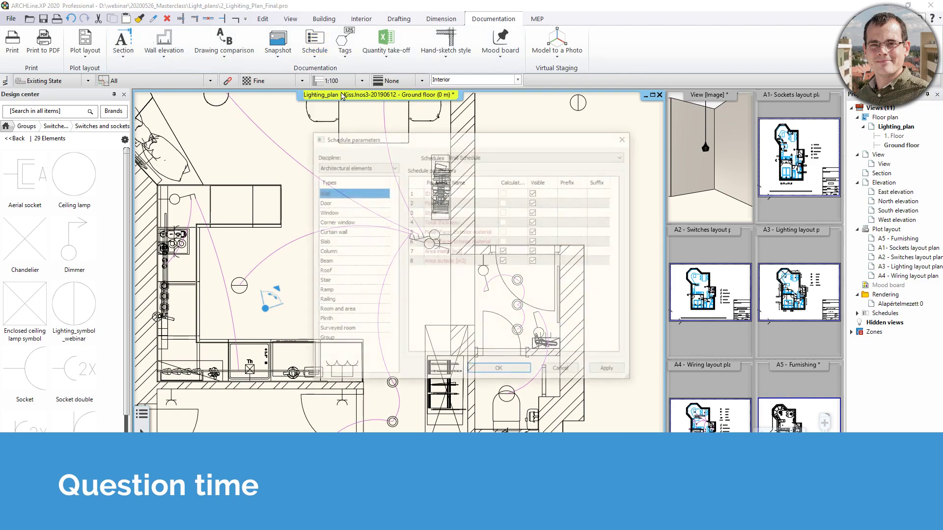
left_click(381, 166)
left_click(371, 182)
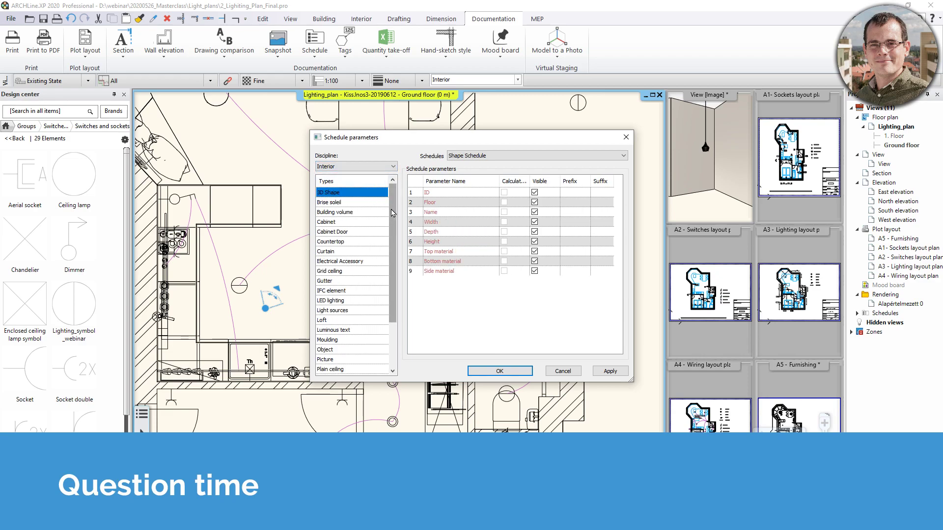
left_click_drag(397, 258, 396, 314)
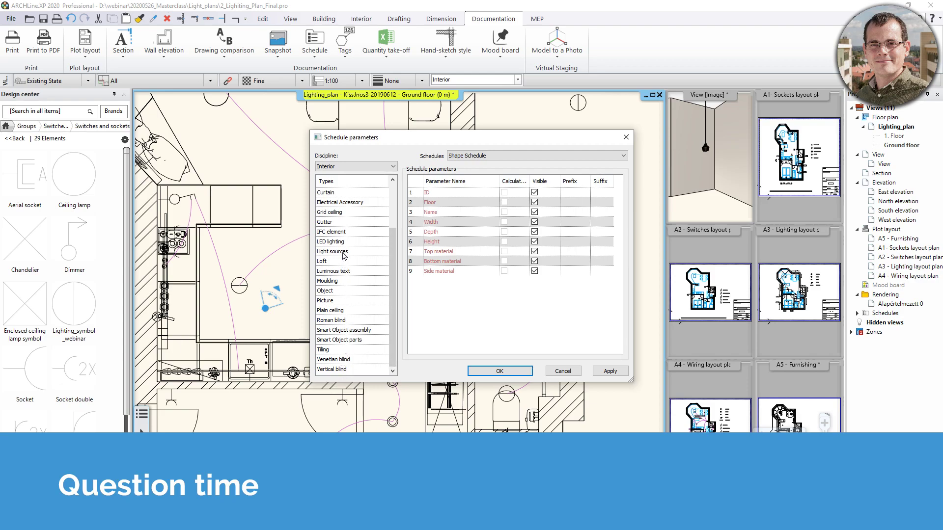
scroll(344, 256, "up", 2)
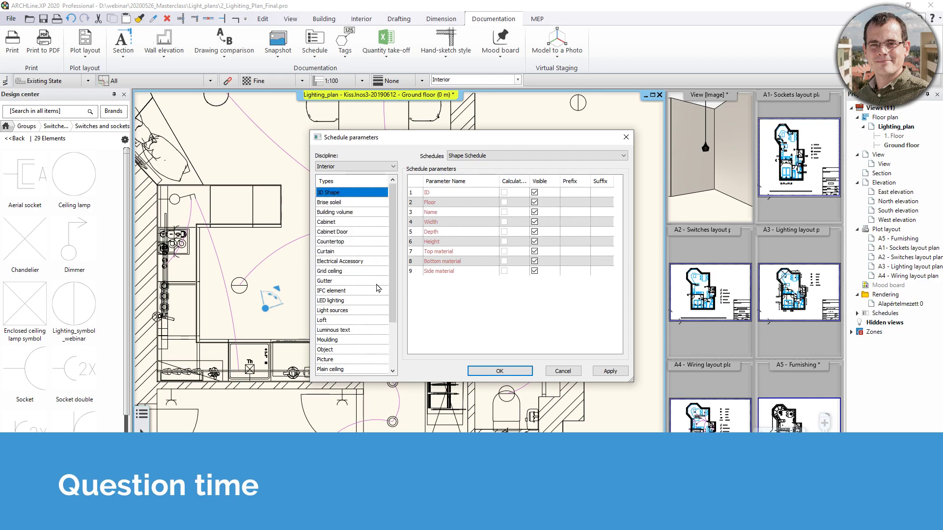
left_click(357, 262)
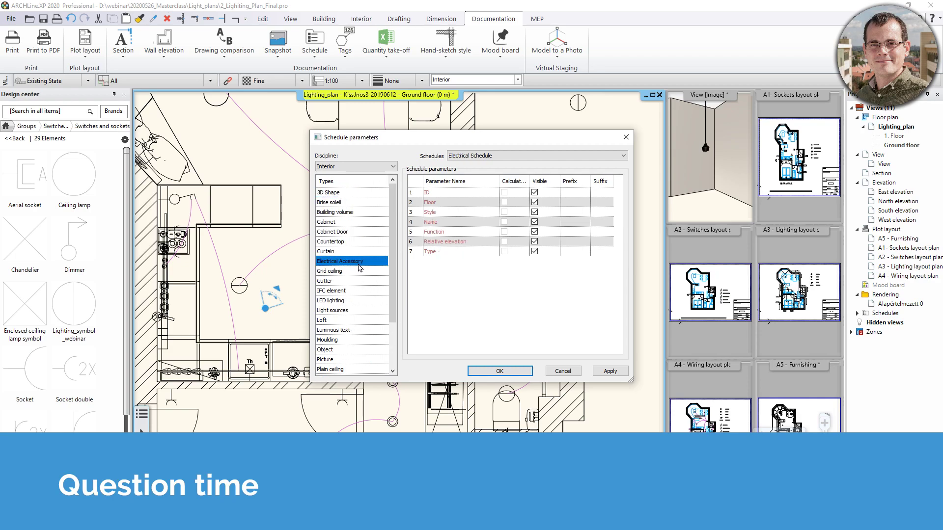
- Confirm the schedule parameters and place the Electrical Schedule on the floor plan in the empty area east of the apartment
left_click(500, 371)
left_click(511, 369)
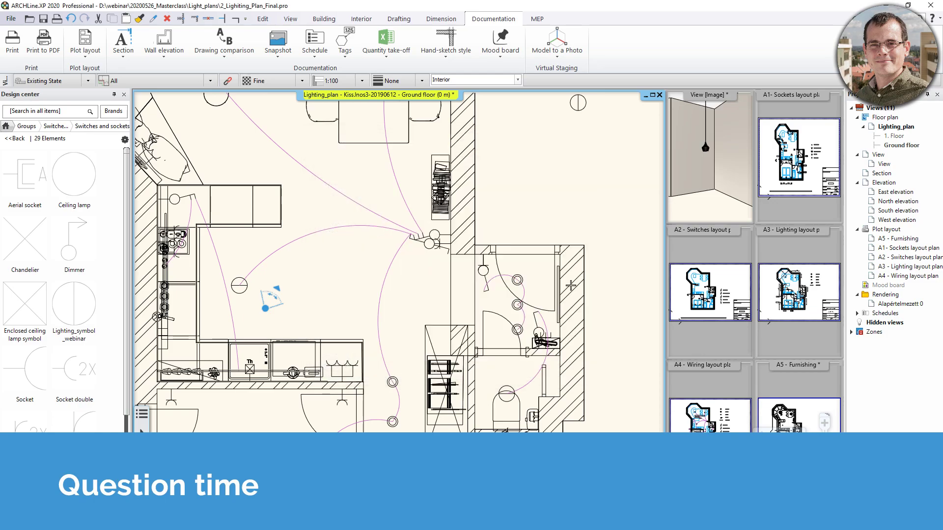
scroll(399, 291, "down", 3)
left_click(521, 261)
scroll(561, 260, "up", 2)
- Locate the electrical accessory with ID 67 on the floor plan from its row in the Electrical Schedule
left_click(546, 248)
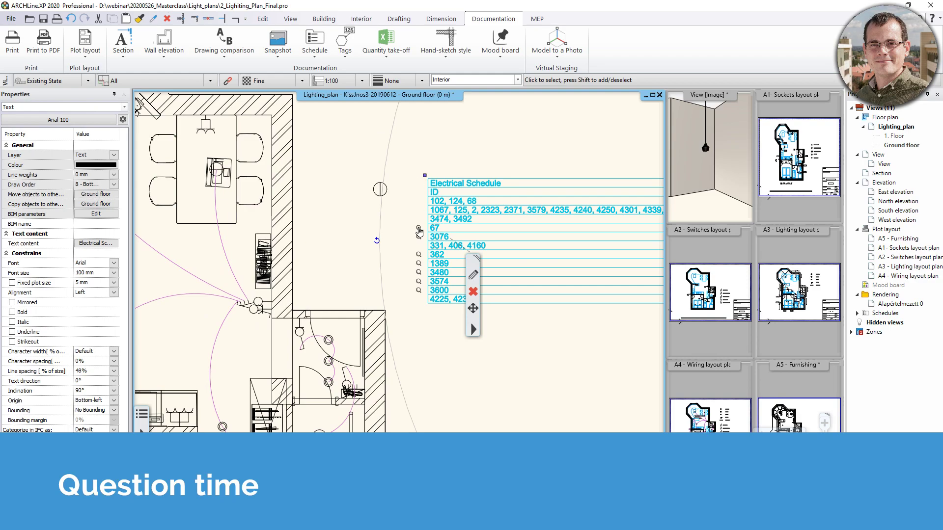
left_click(419, 229)
scroll(284, 313, "up", 1)
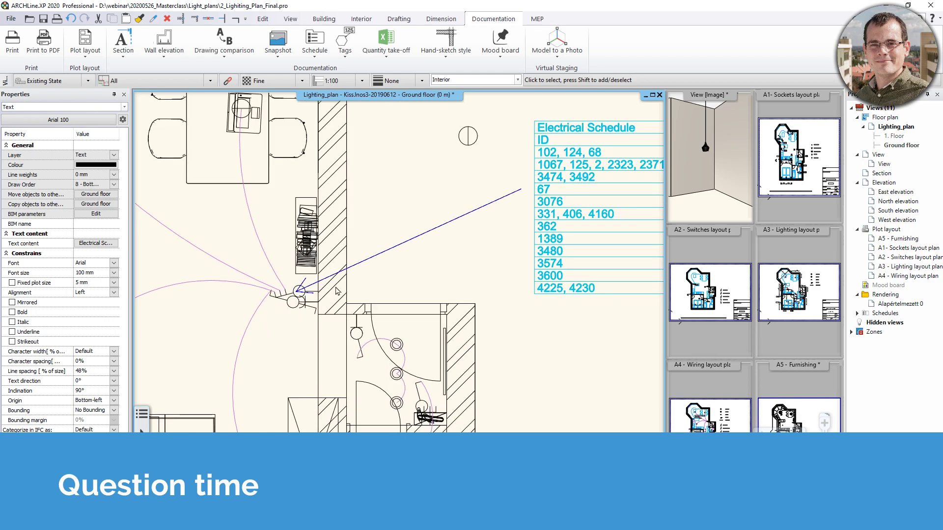
left_click(541, 220)
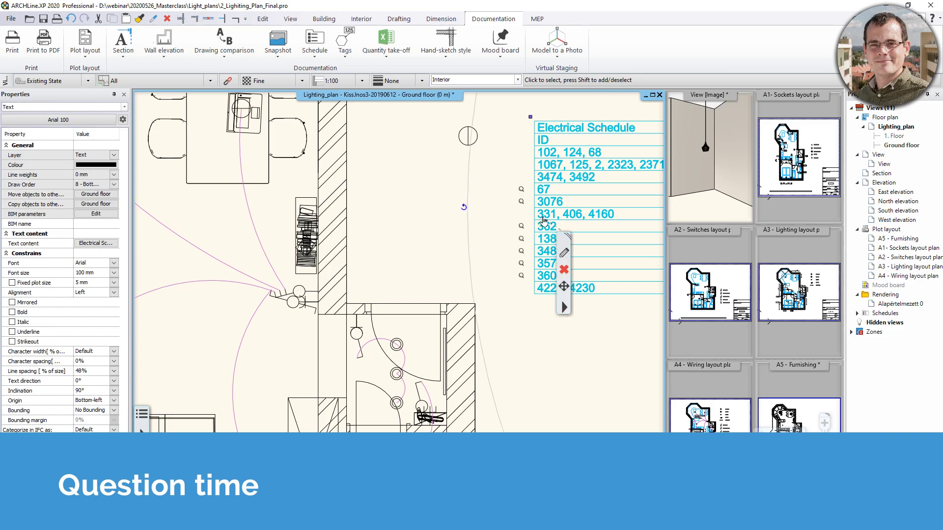
- Examine the Electrical Schedule's style, name, function and relative elevation columns, and deselect the table
scroll(551, 251, "down", 2)
scroll(613, 239, "down", 1)
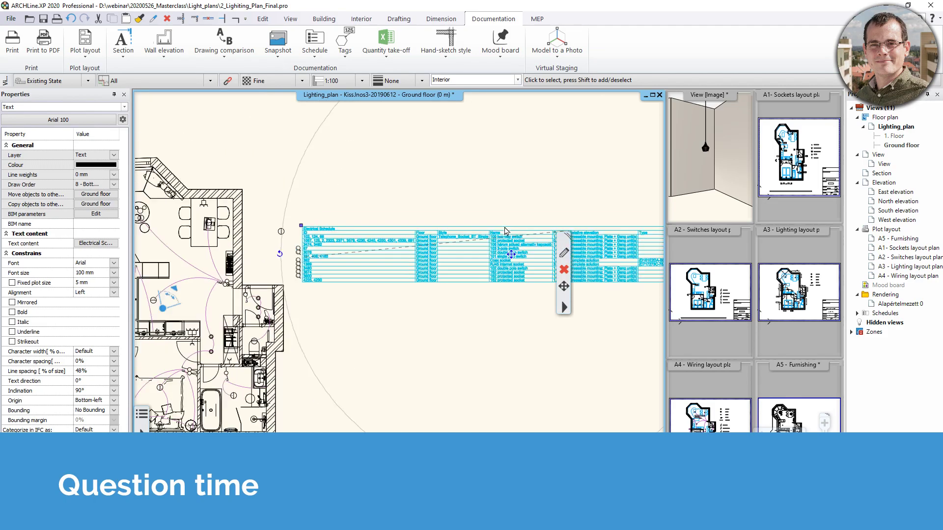
middle_click_drag(541, 260, 449, 284)
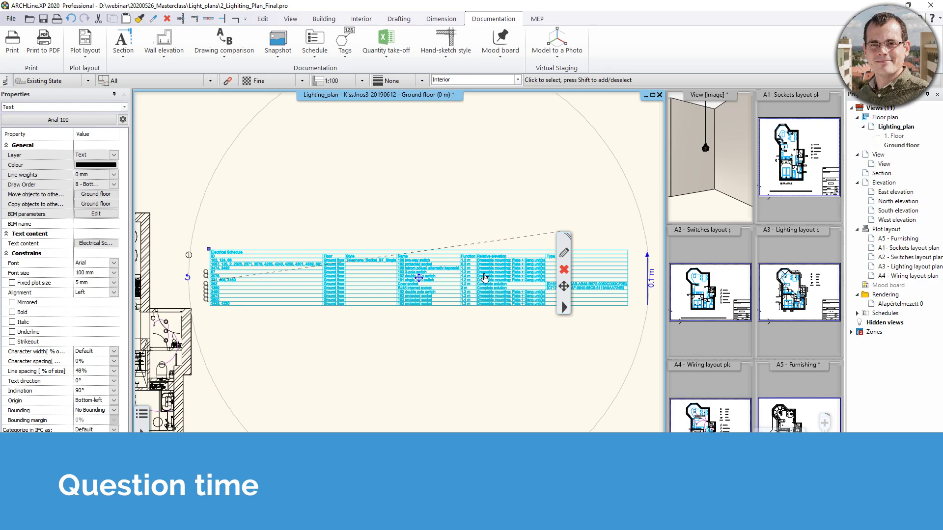
scroll(425, 289, "up", 3)
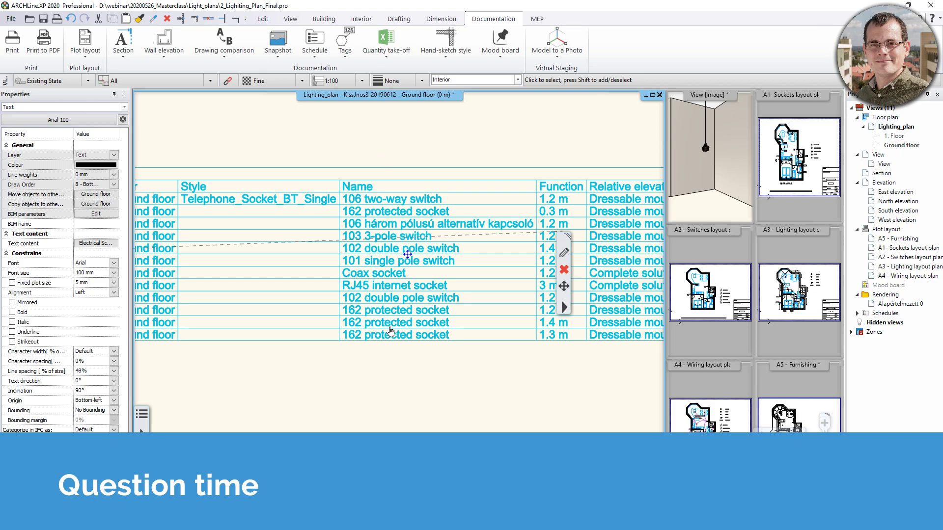
scroll(356, 326, "down", 3)
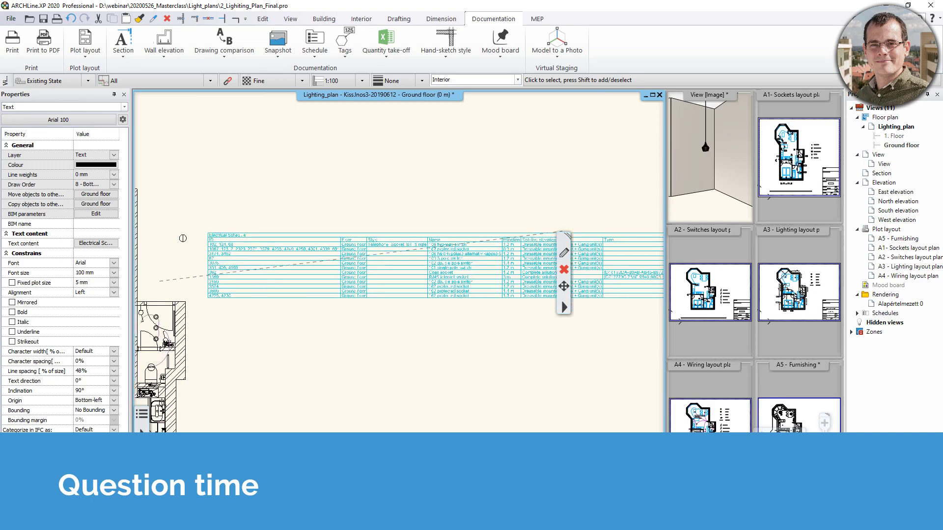
left_click(369, 378)
key("Escape")
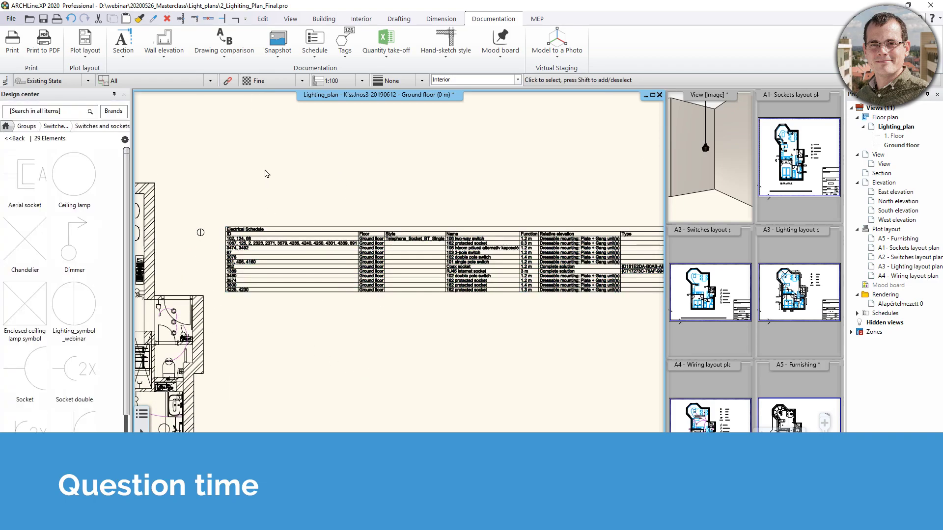
- Move the Electrical Schedule up and closer to the building, above the level of the dining room's outer wall
scroll(295, 226, "down", 1)
scroll(273, 282, "up", 2)
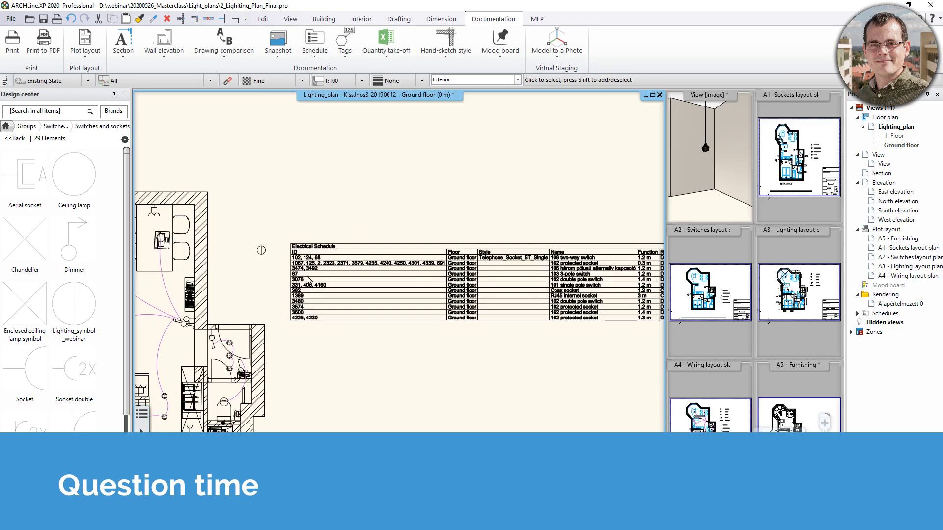
left_click(433, 294)
left_click(580, 282)
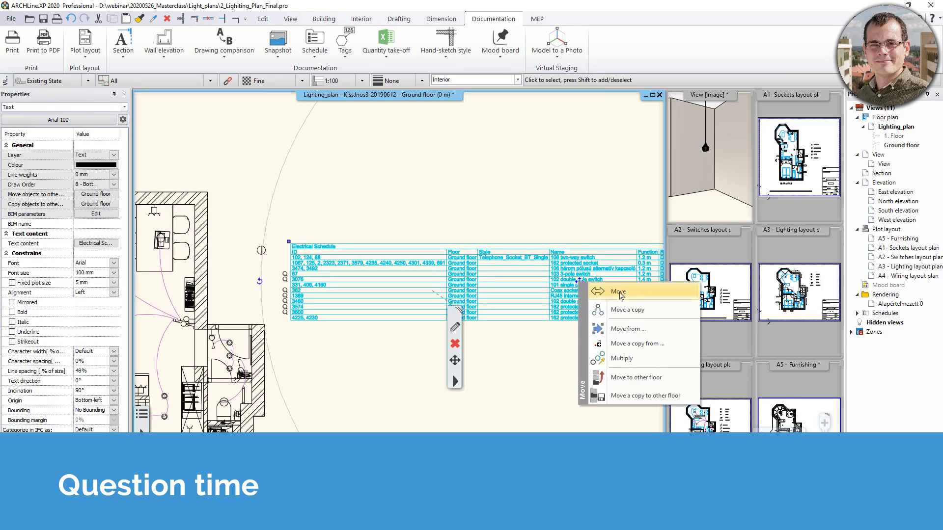
left_click(614, 292)
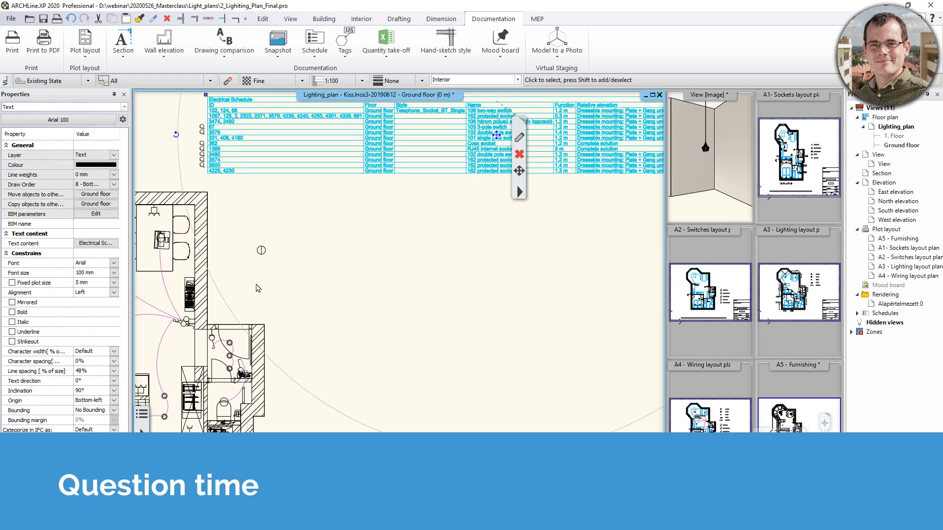
middle_click_drag(199, 254, 220, 305)
scroll(452, 233, "down", 2)
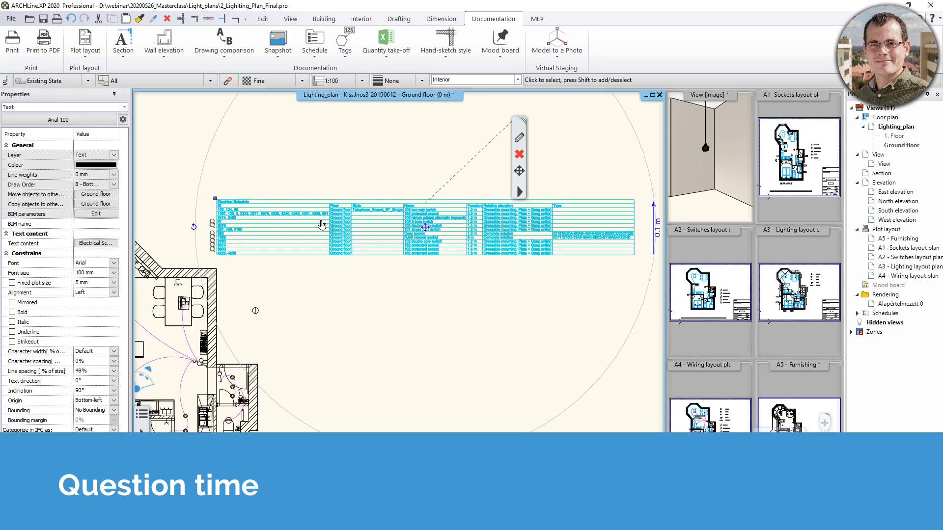
key("Escape")
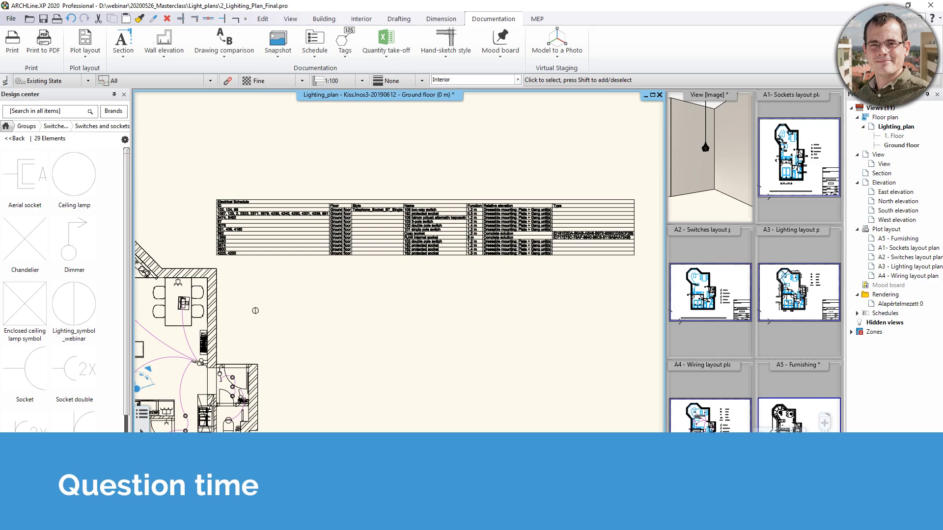
- Review the lamp symbols in the lighting plan settings without changing them, and examine the ceiling lamp symbol beside the kitchen
middle_click_drag(253, 326, 452, 268)
scroll(452, 267, "down", 2)
scroll(417, 308, "up", 1)
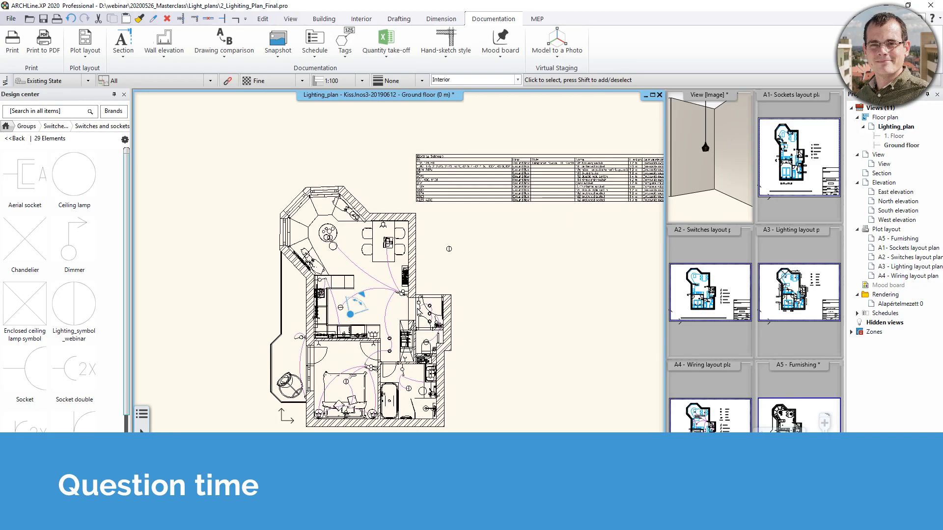
scroll(428, 321, "up", 2)
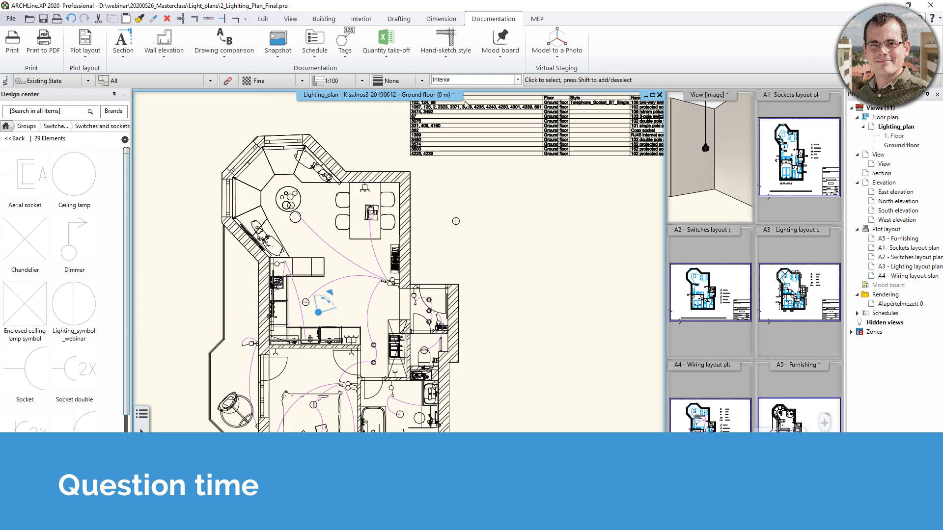
left_click(399, 20)
left_click(352, 24)
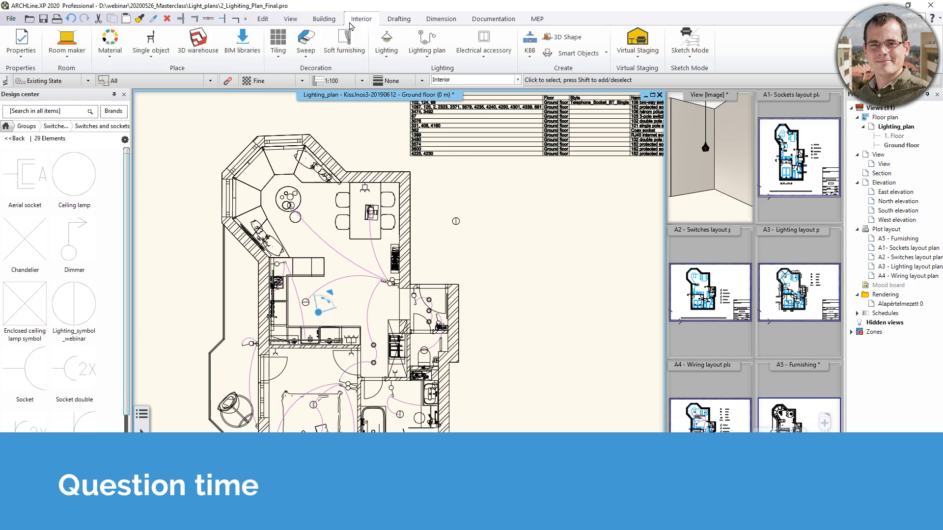
left_click(437, 63)
left_click(436, 75)
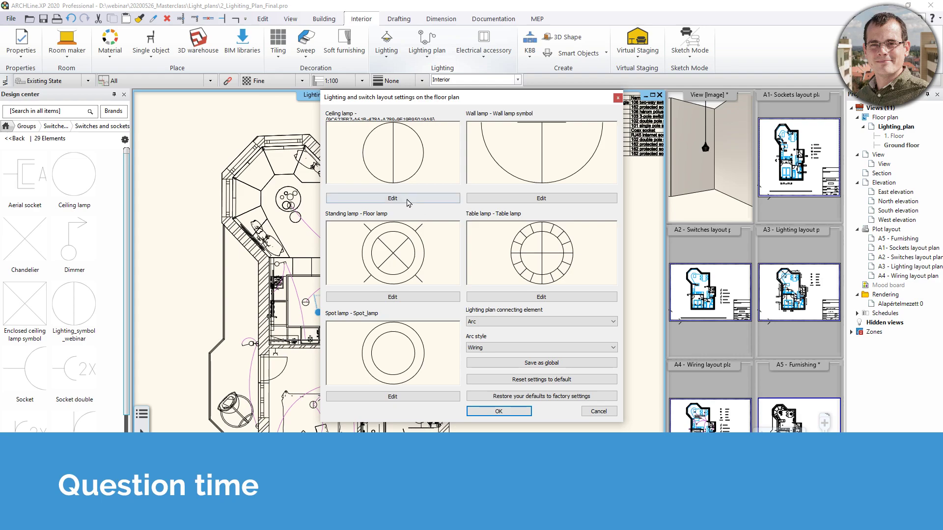
left_click(617, 98)
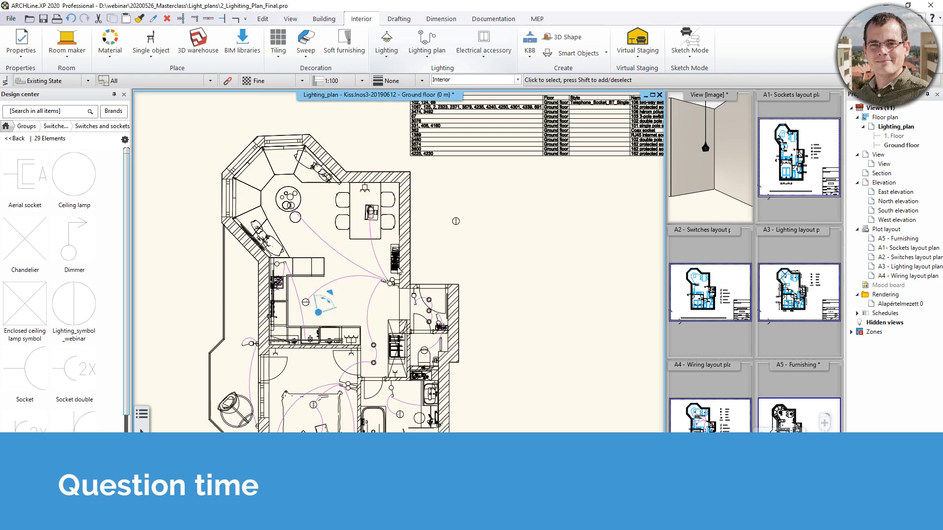
middle_click_drag(370, 319, 393, 287)
scroll(393, 286, "up", 5)
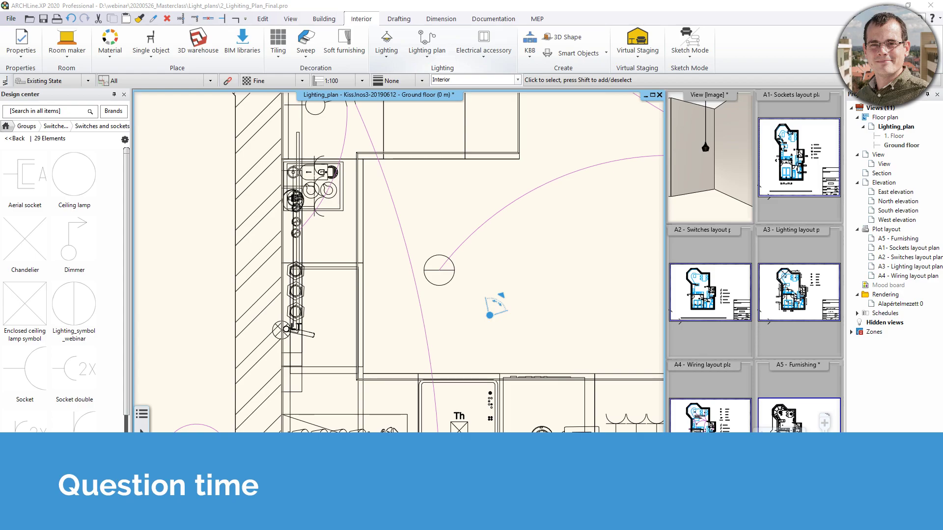
scroll(408, 162, "down", 5)
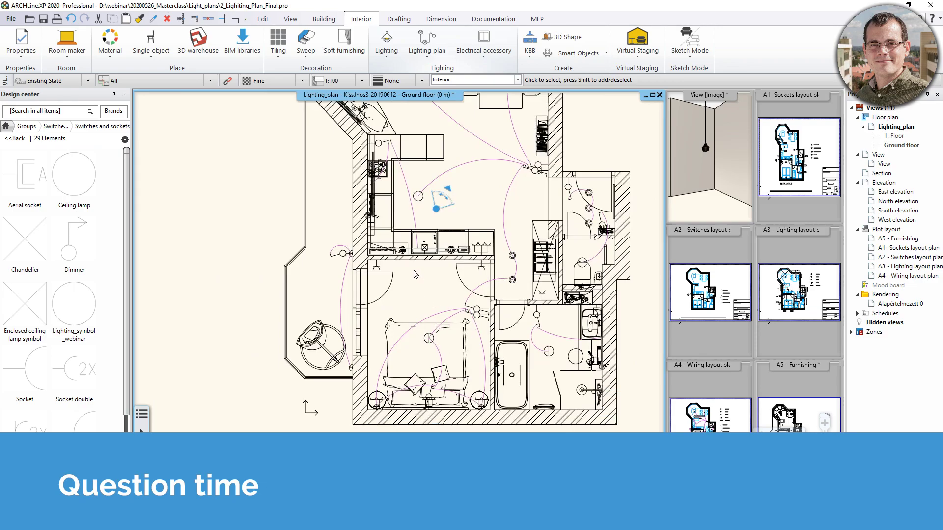
- Switch the ground floor plan's displayed layer set from Interior to Wiring layout
scroll(494, 322, "up", 2)
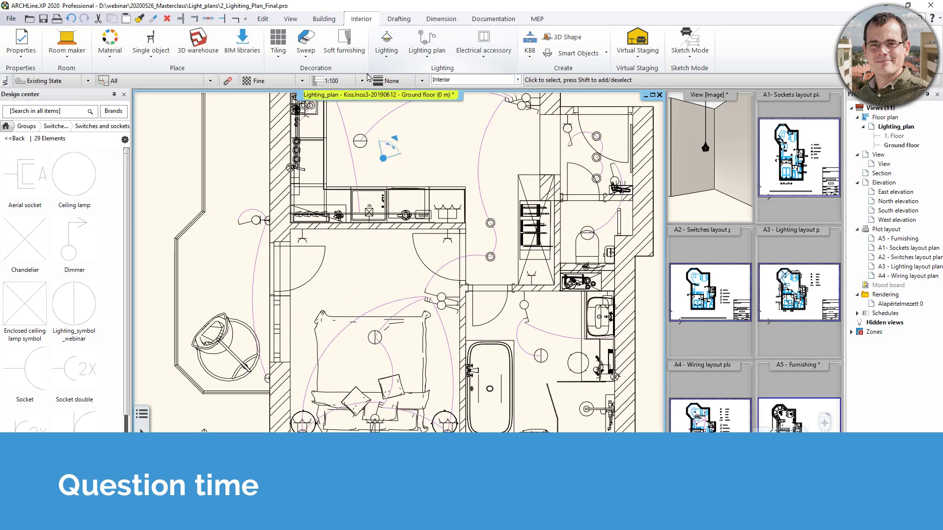
middle_click_drag(409, 262, 408, 273)
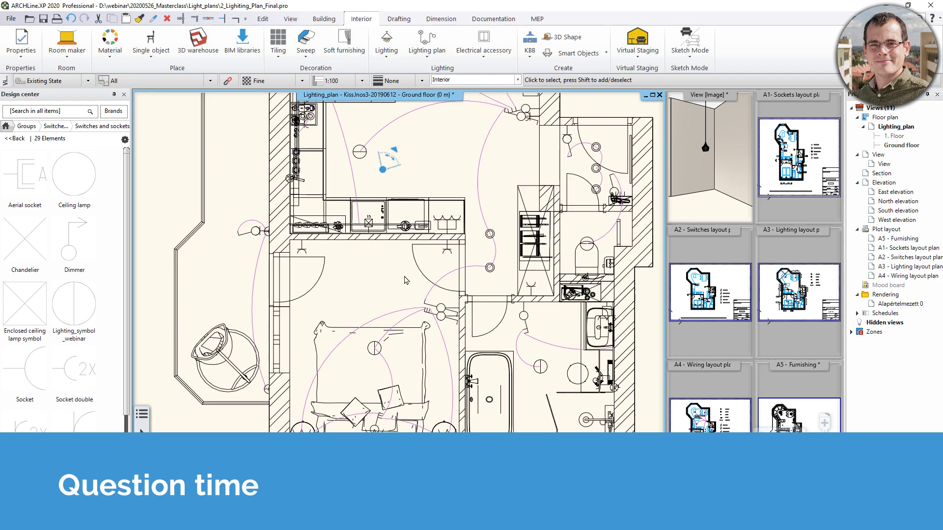
left_click(517, 80)
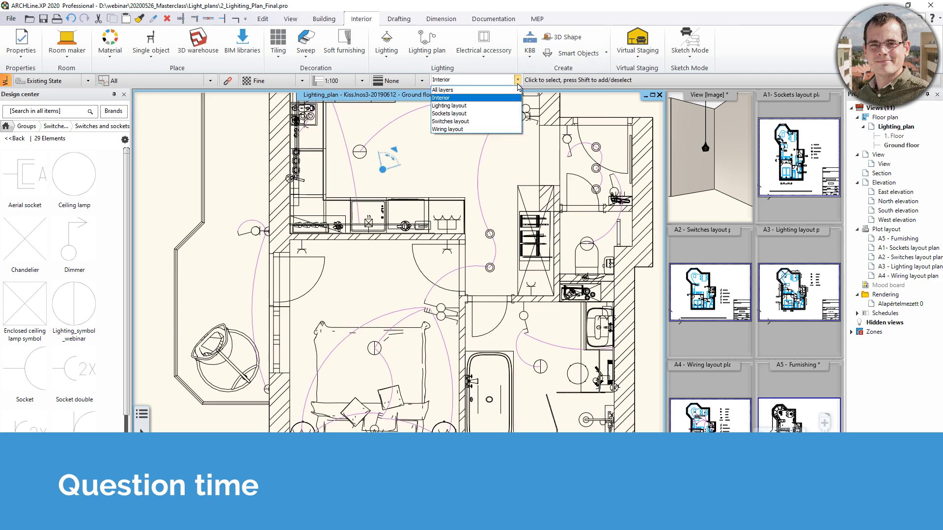
left_click(445, 134)
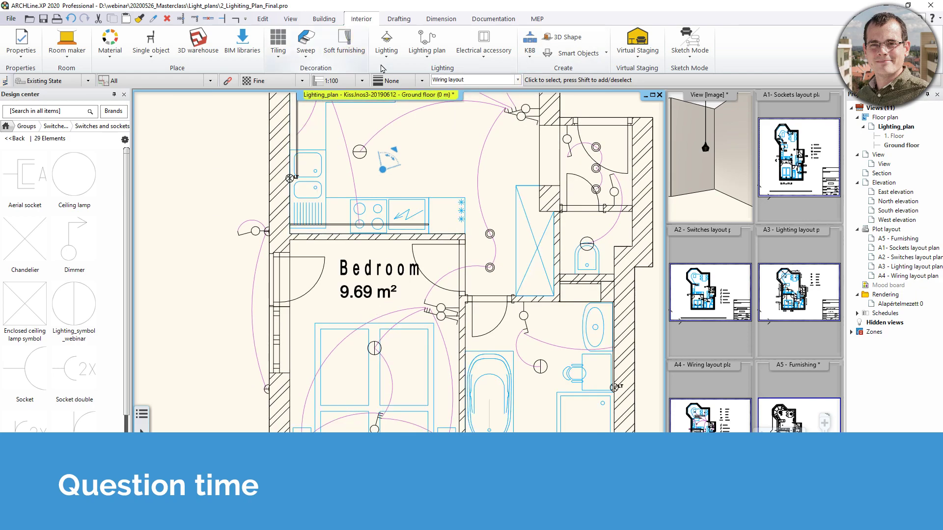
- Calculate the Bedroom's lighting needs from its room label, review the light source efficiency options, and close the calculation without changes
left_click(426, 50)
left_click(455, 183)
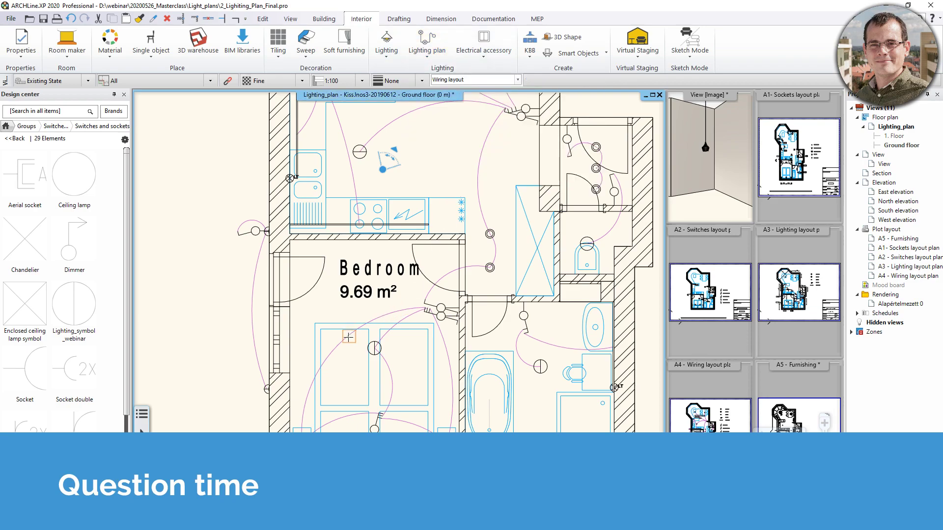
left_click(346, 292)
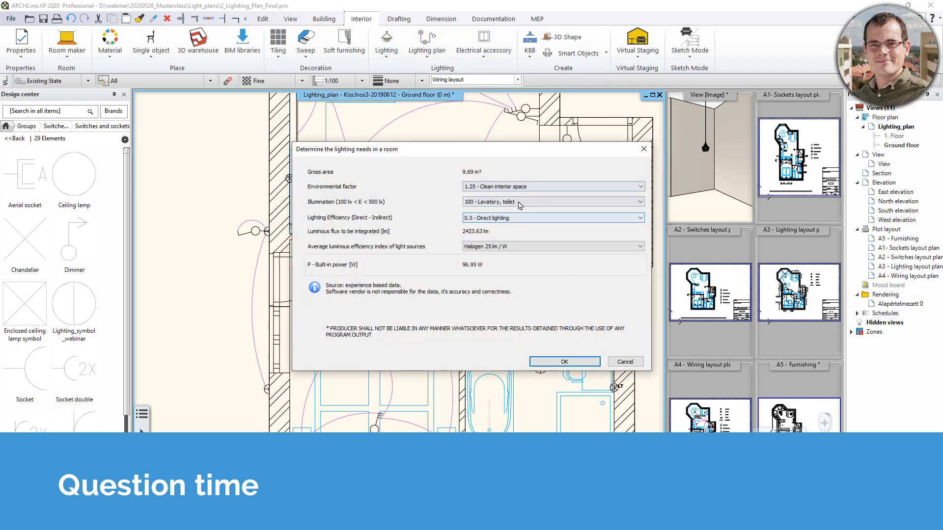
left_click(521, 247)
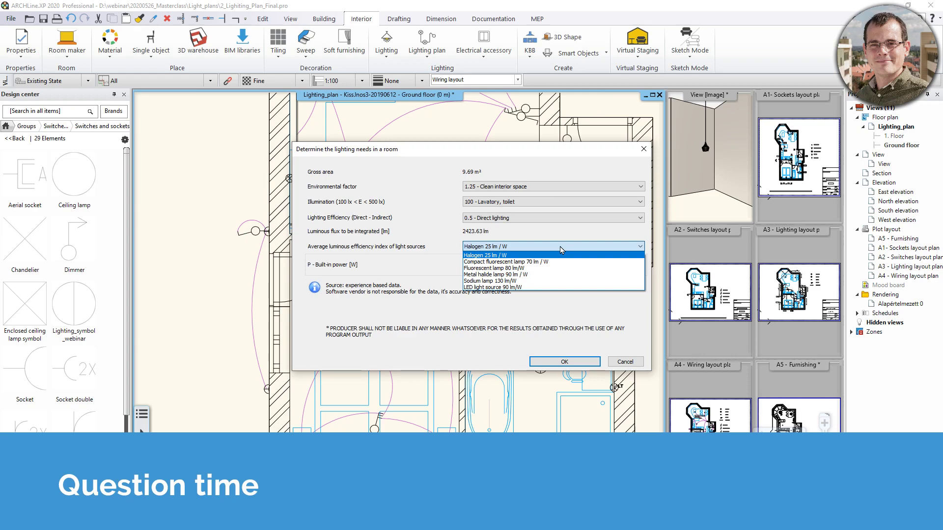
left_click(567, 319)
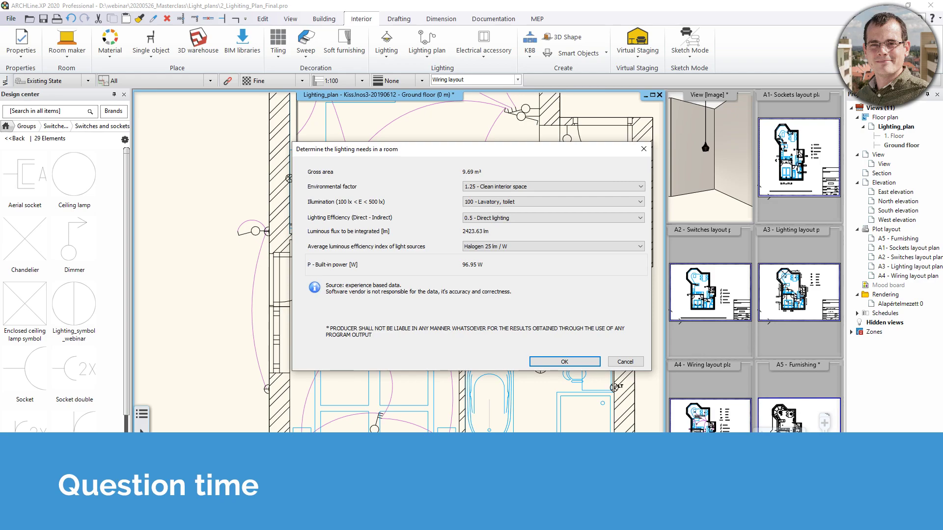
left_click(644, 149)
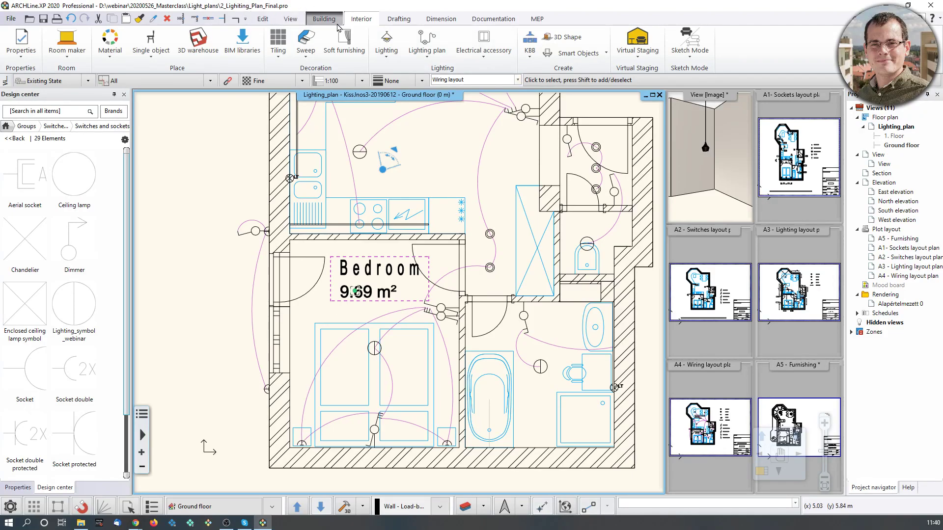
- Add an automatic grid ceiling in the Normál álmennyezet style to the Reception room
left_click(324, 19)
left_click(349, 58)
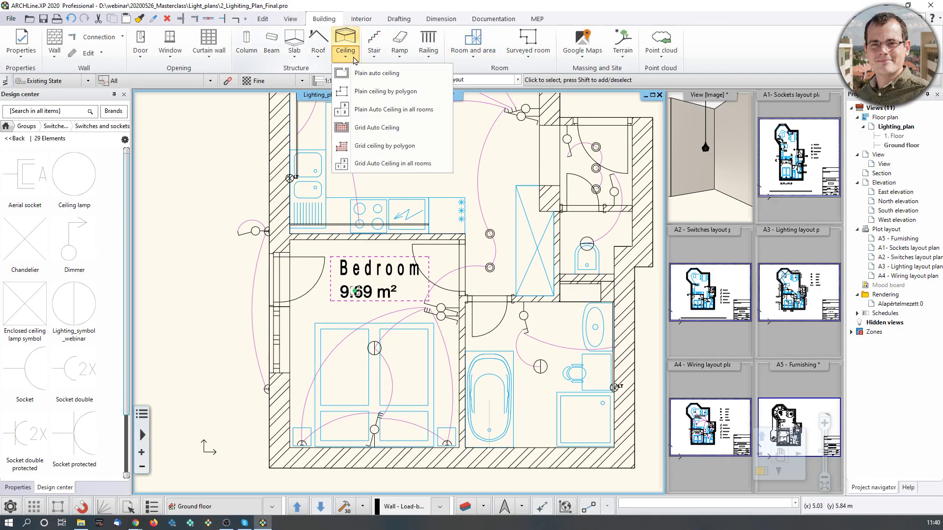
left_click(393, 128)
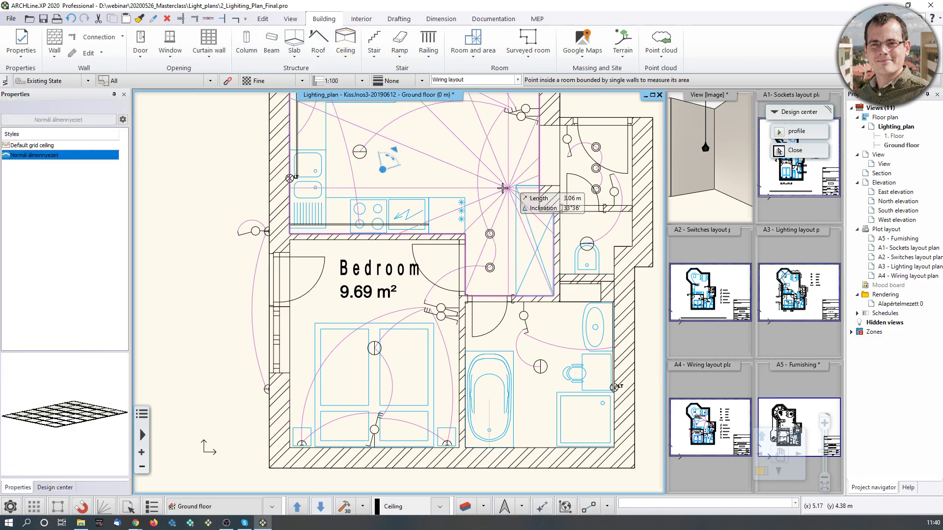
scroll(450, 176, "down", 2)
scroll(398, 291, "down", 1)
left_click(425, 221)
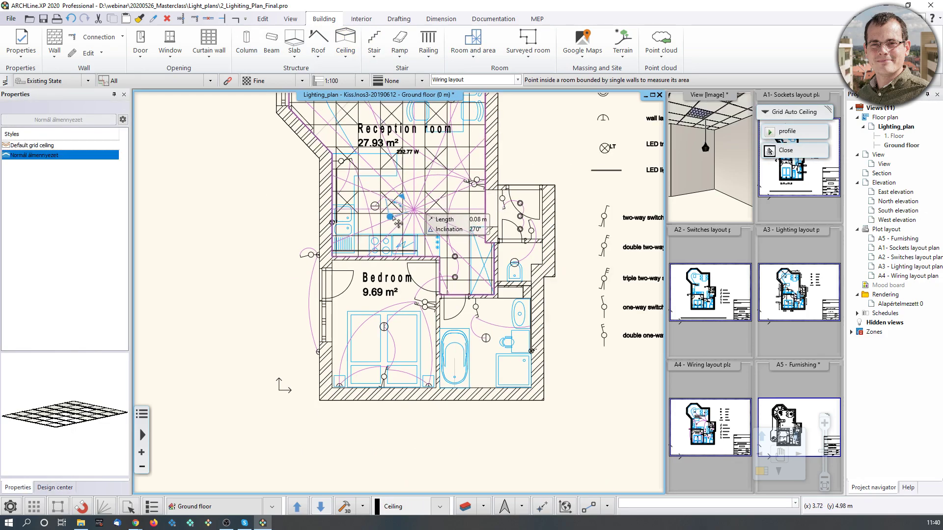